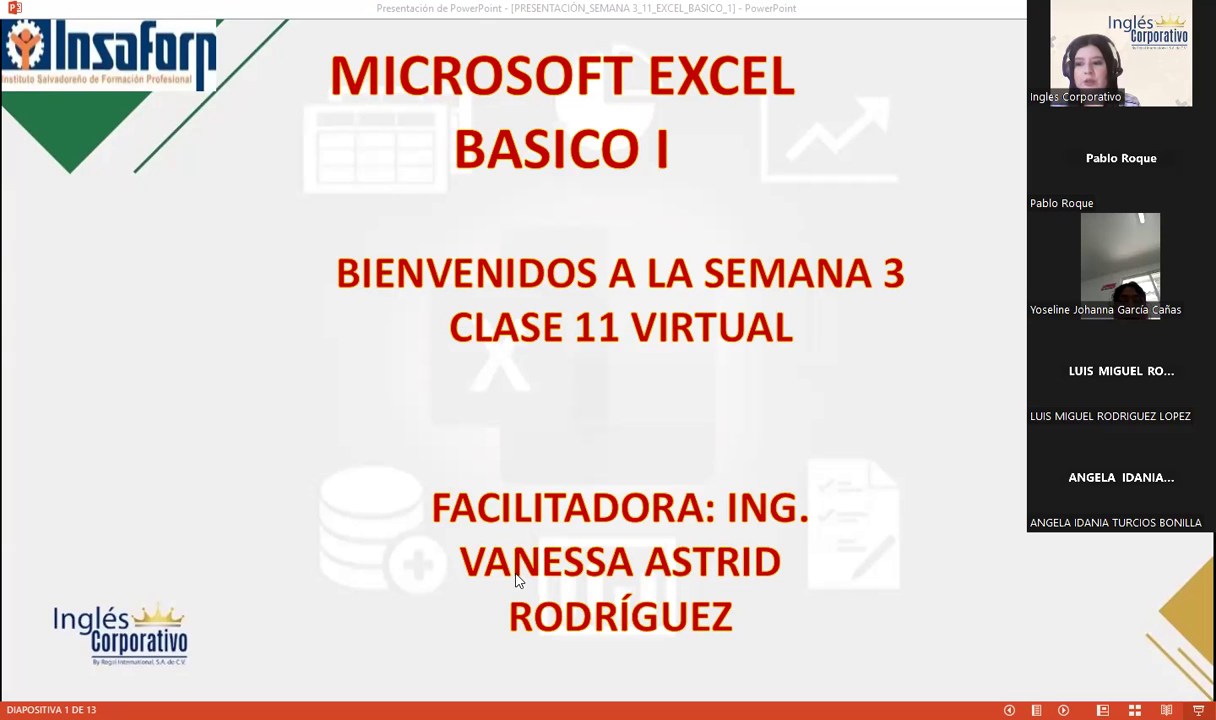
- Switch from the PowerPoint slideshow to the Excel básico course page in Firefox
key("alt+Tab")
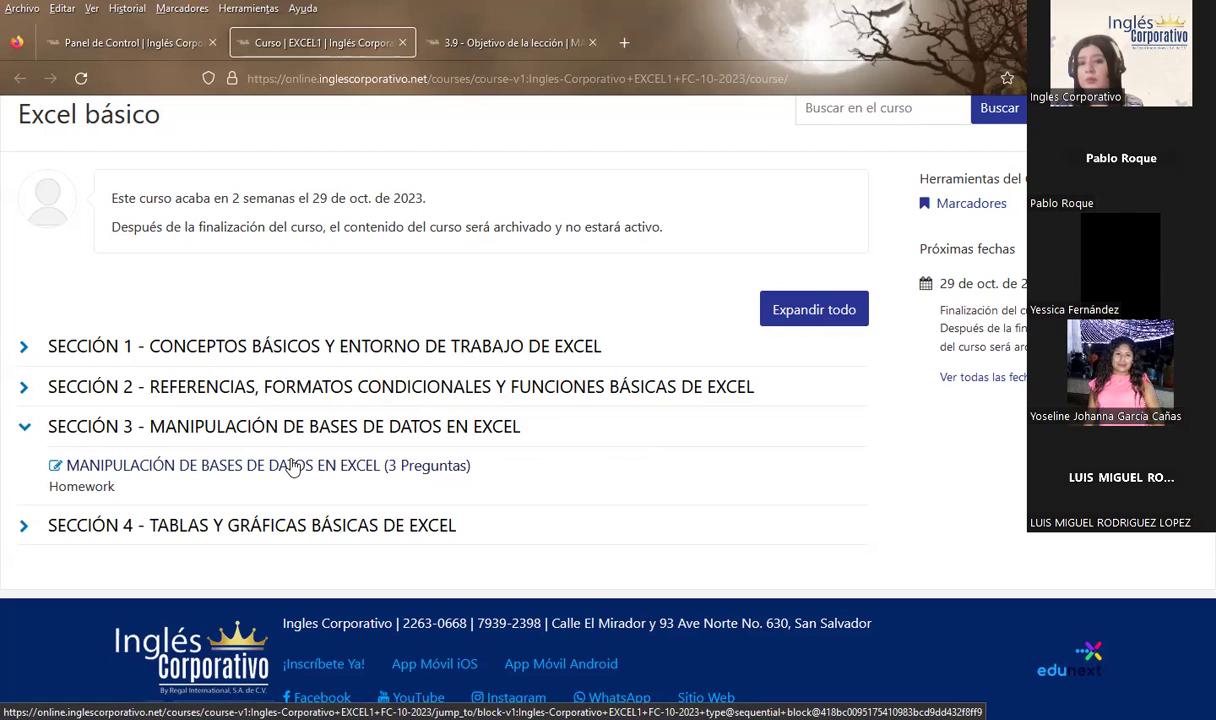
- Open the 3.9 lesson objective page and scroll through its content
scroll(524, 293, "up", 3)
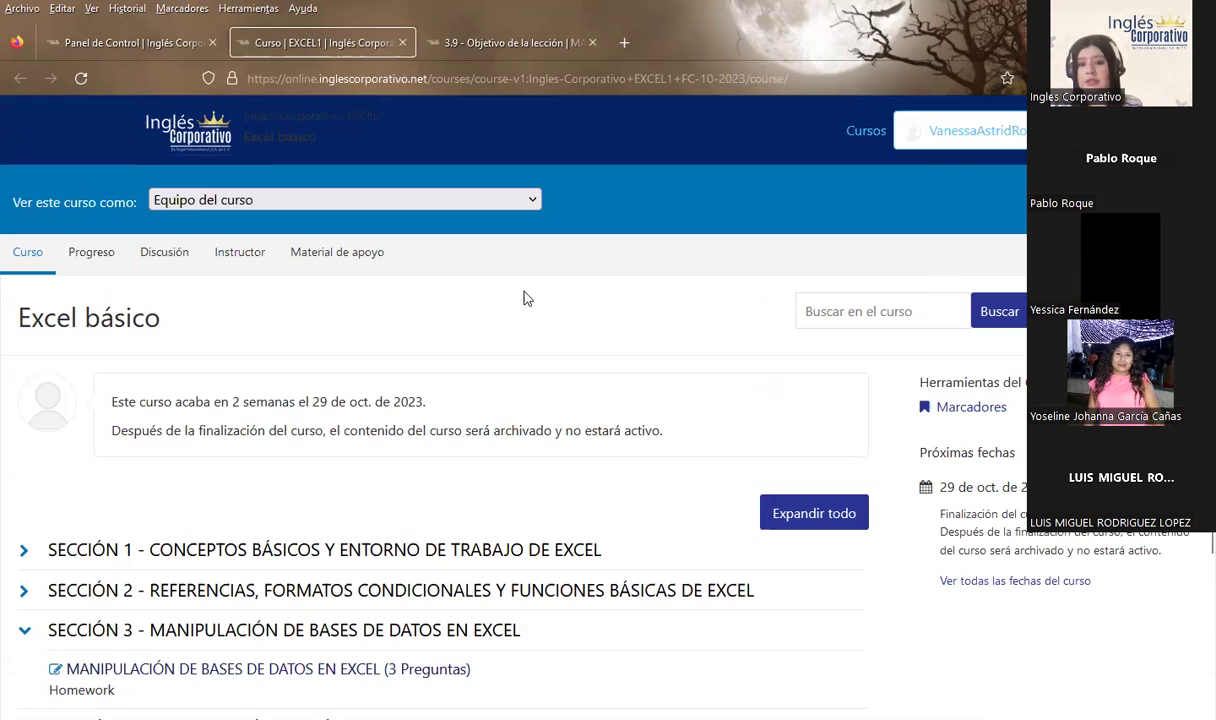
left_click(470, 42)
scroll(486, 444, "down", 4)
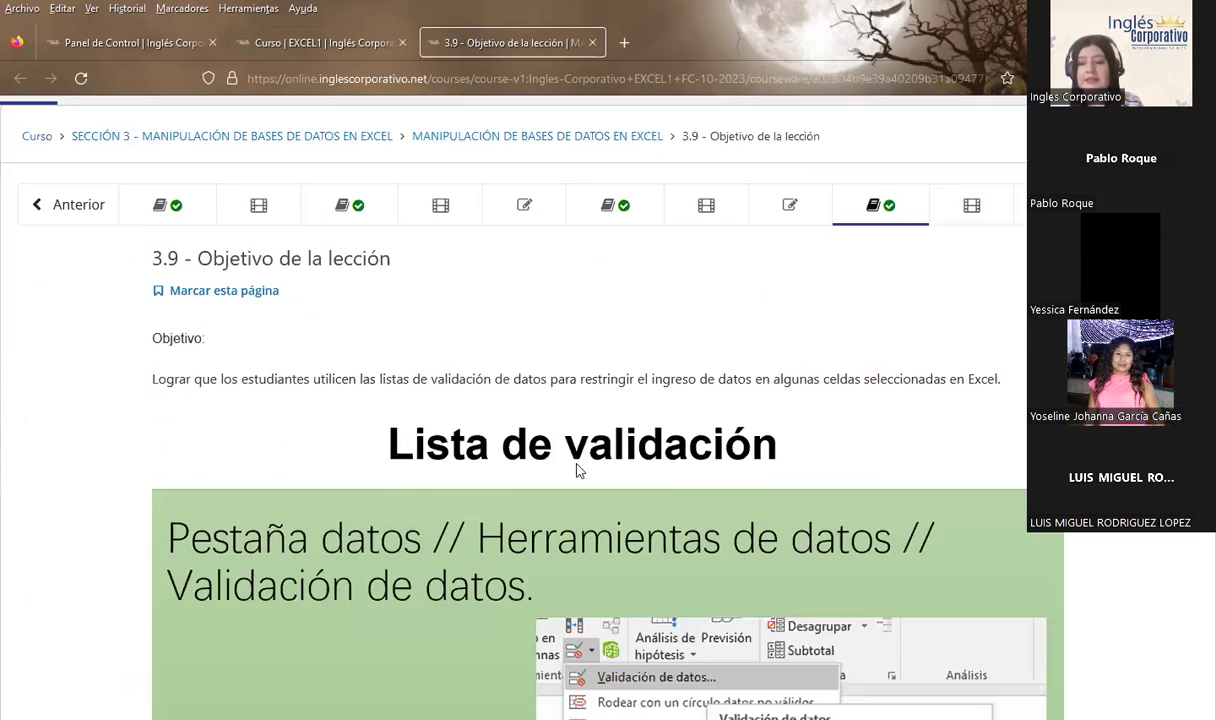
scroll(550, 500, "down", 1)
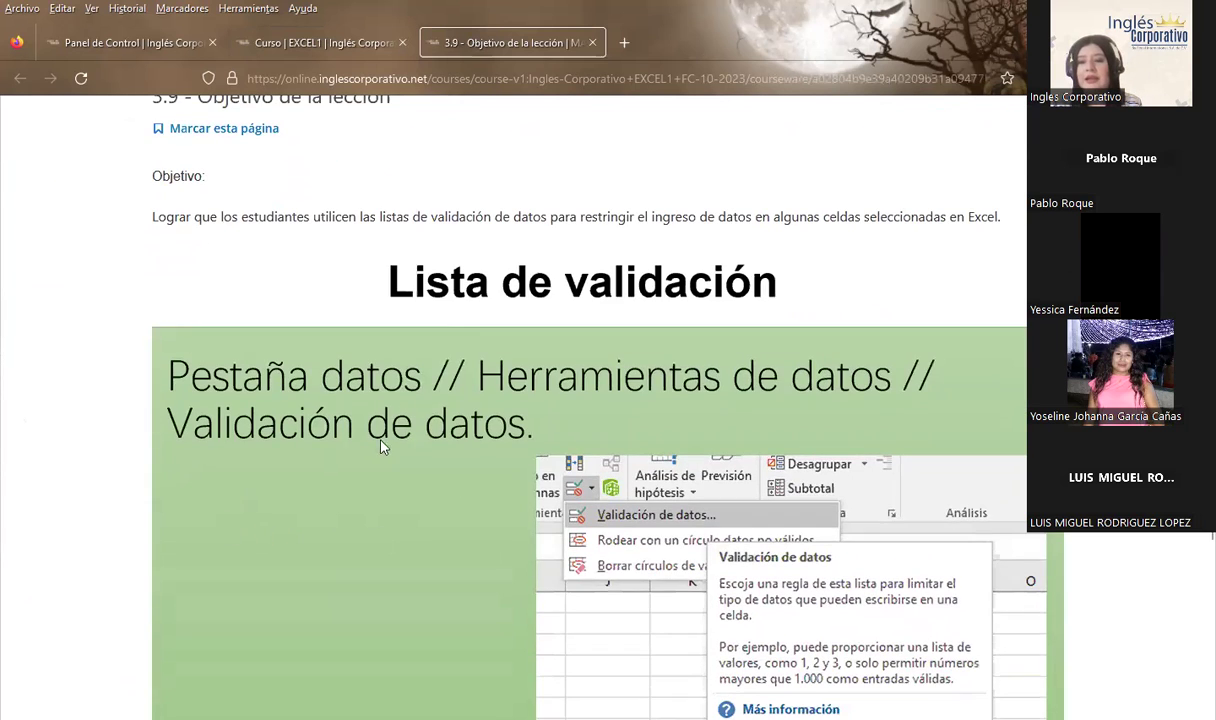
scroll(380, 447, "up", 3)
- Read the 3.6 fill-series lesson table, then return to the PowerPoint presentation
left_click(606, 386)
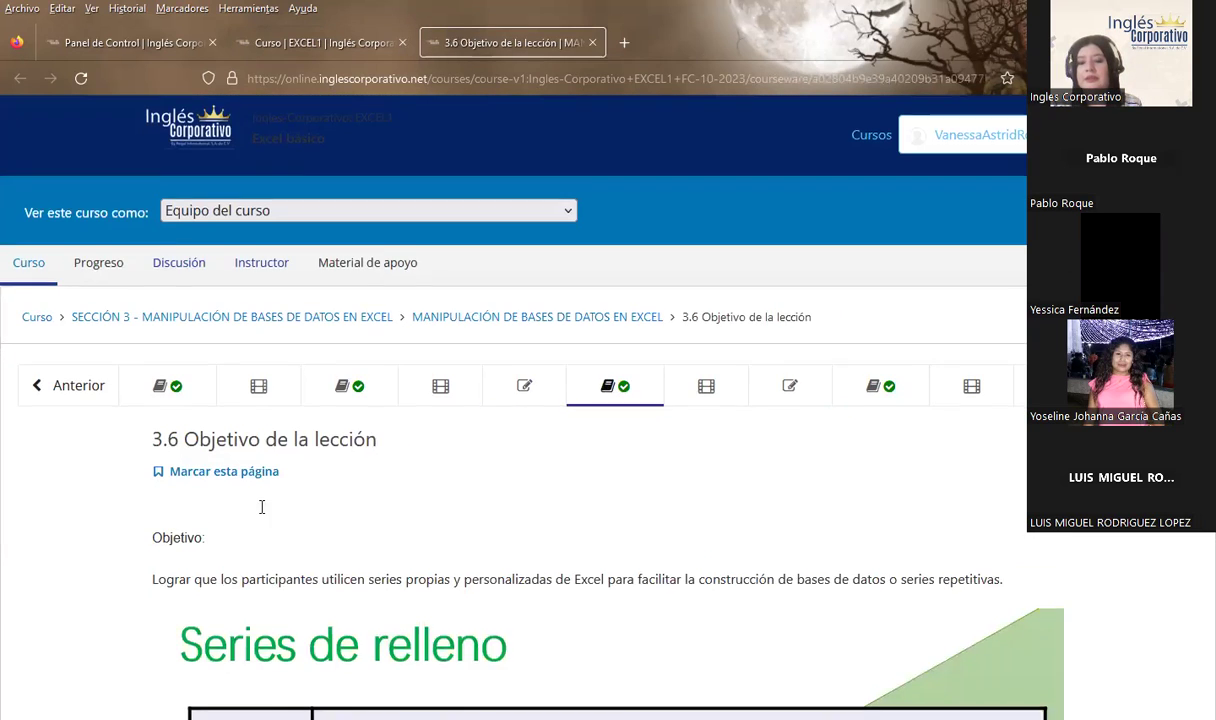
scroll(262, 507, "down", 3)
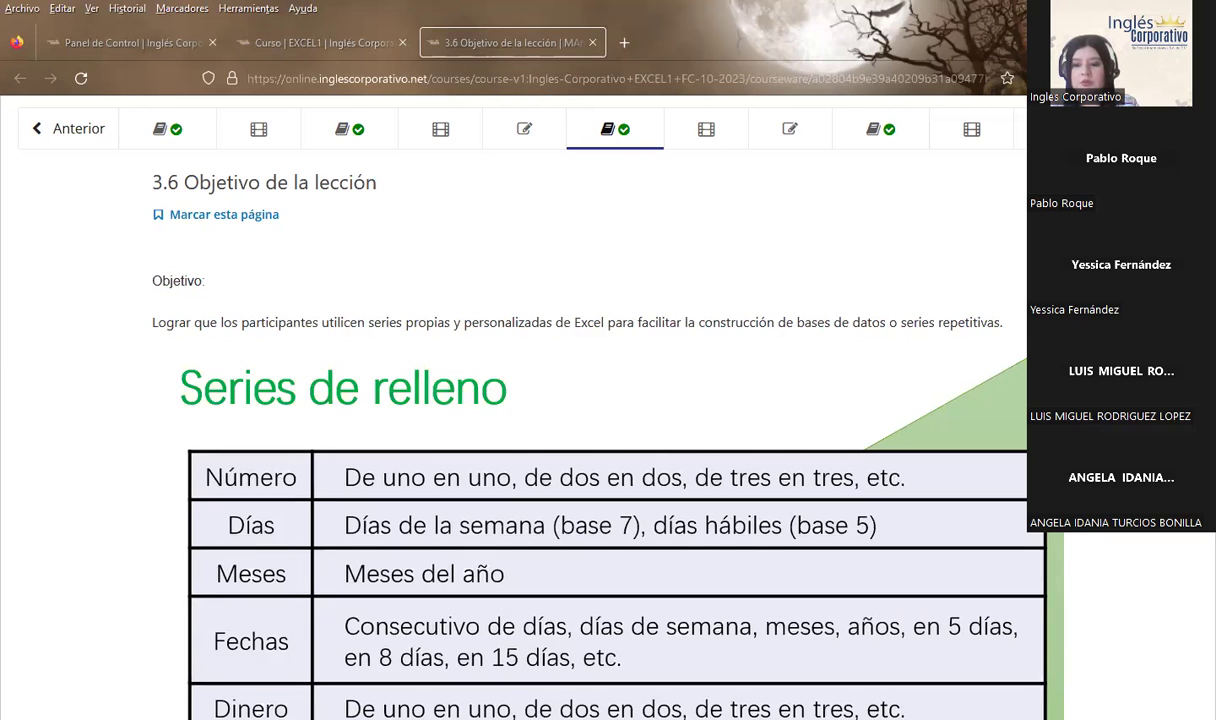
key("alt+Tab")
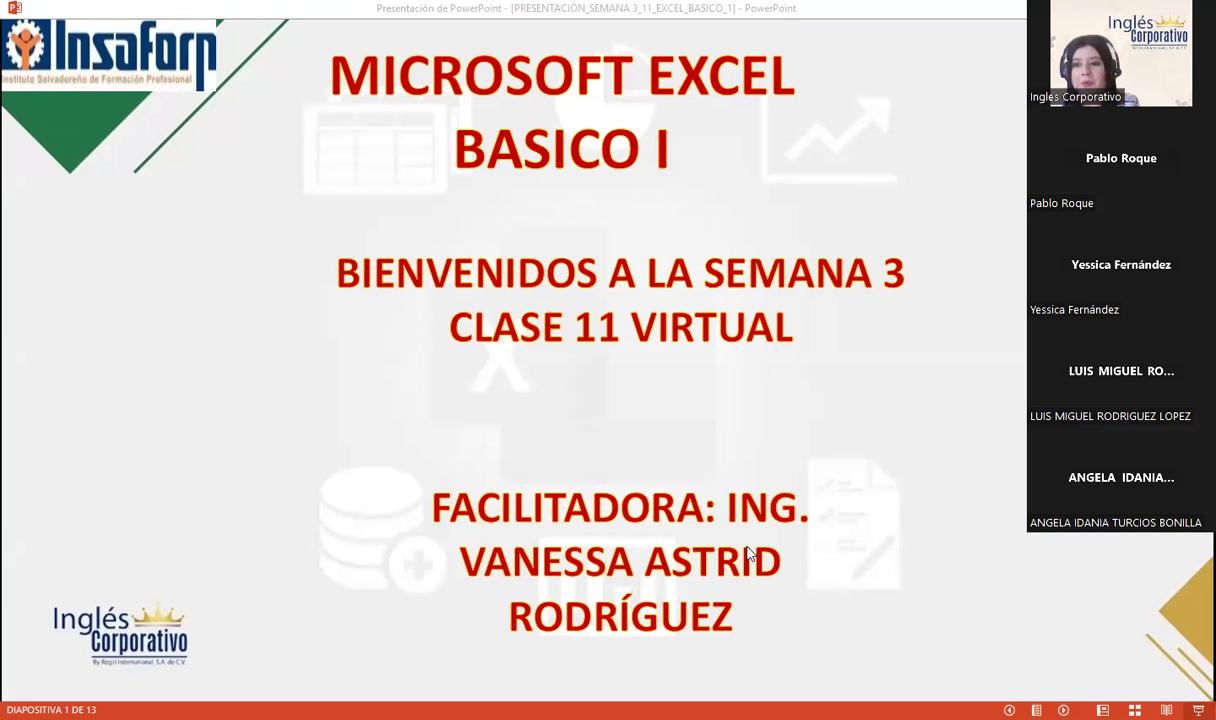
- Advance past the SESIÓN: 11 slide to the AGENDA slide, 3 of 13
left_click(714, 524)
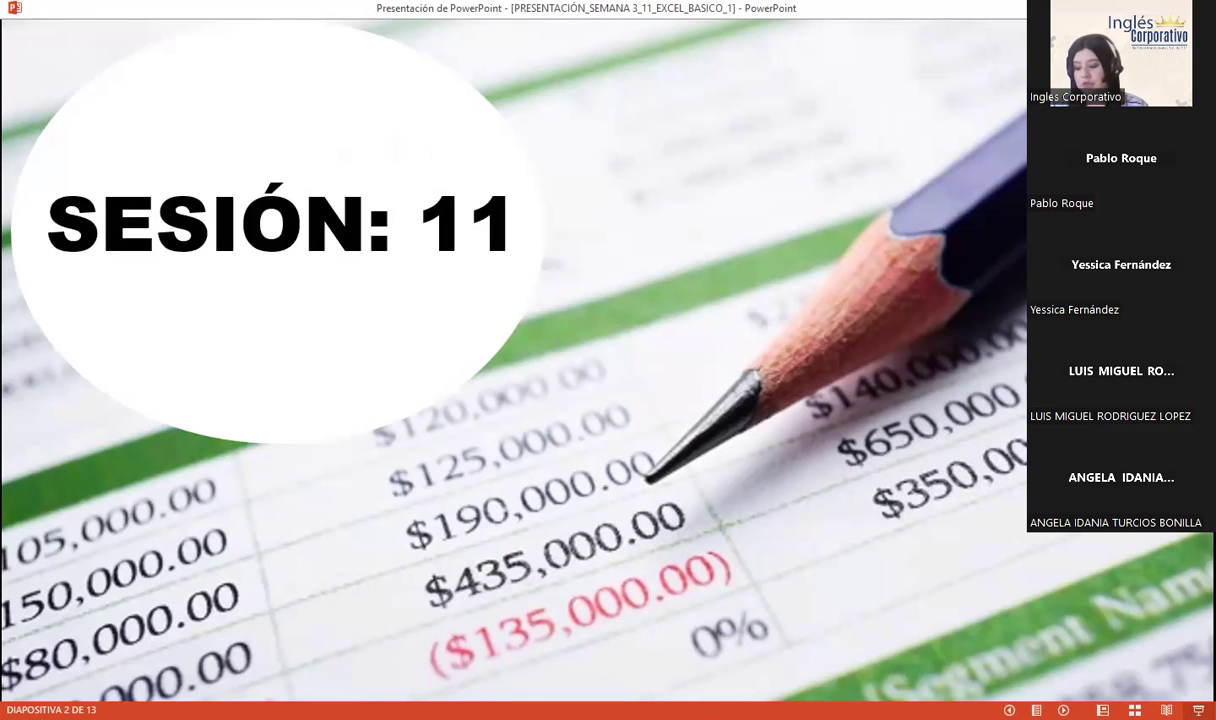
key("Right")
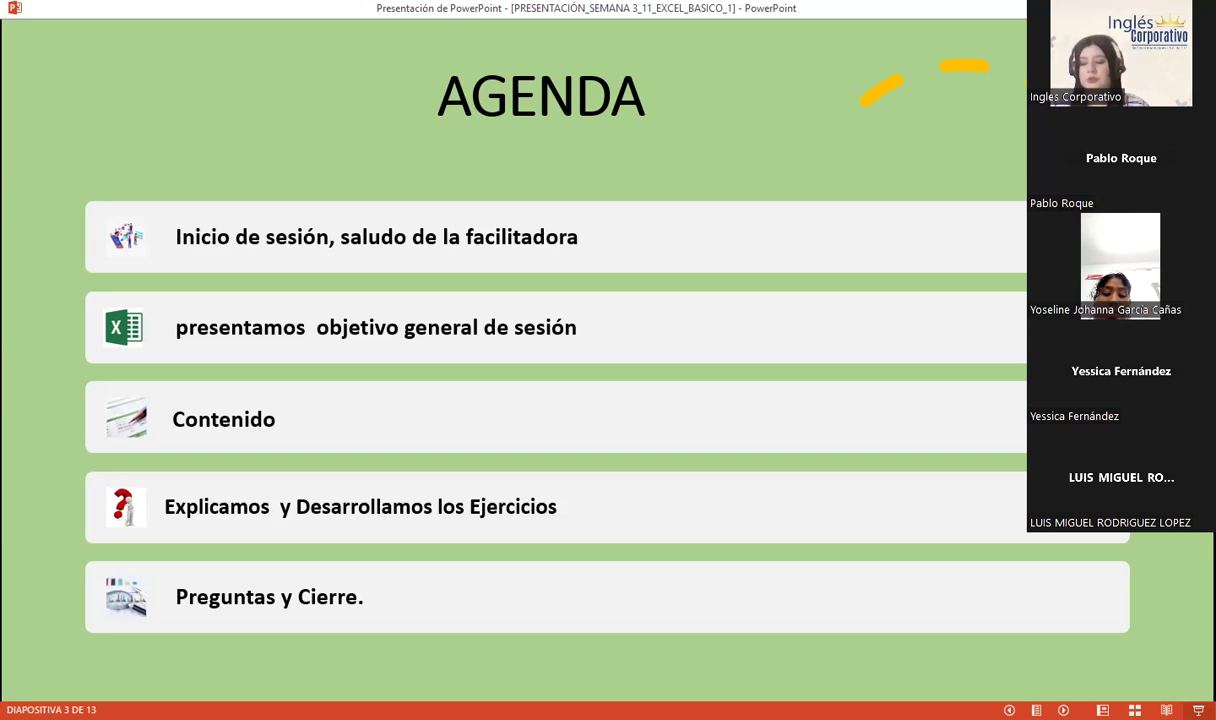
- Advance to slide 4, 'Objetivo general de la sesión', on built-in and custom series
key("Right")
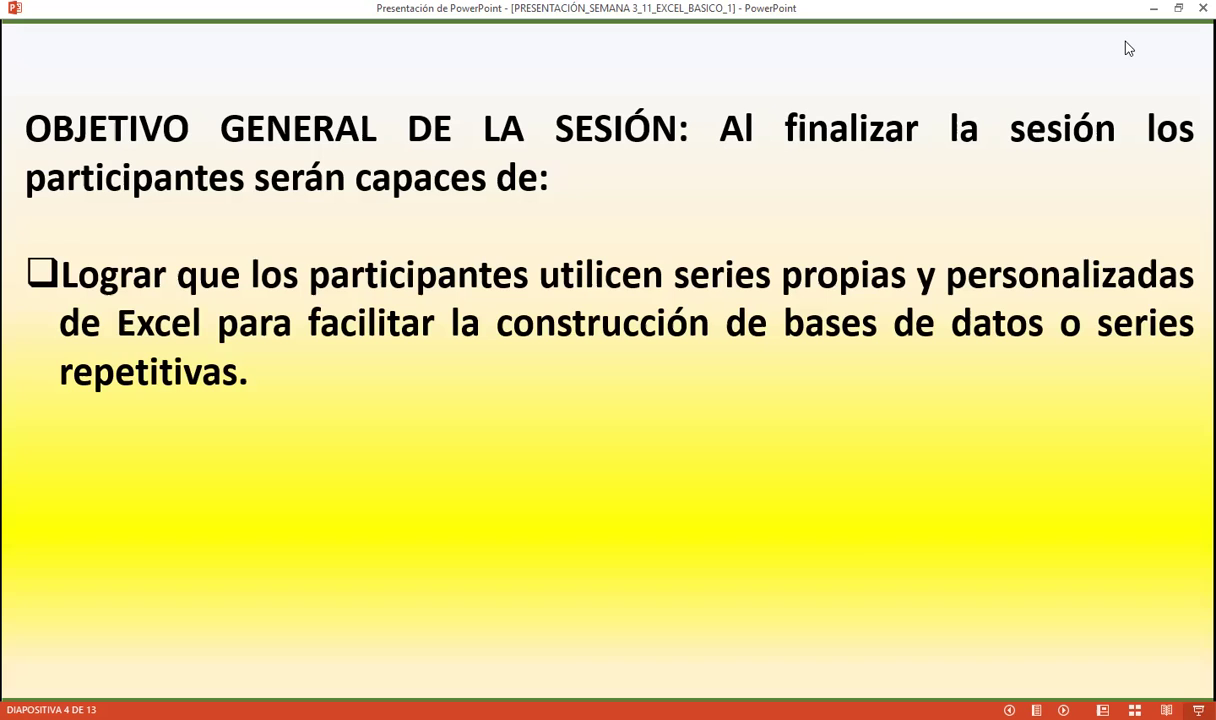
- Advance to slide 5, 'Rellenar una serie de datos'
key("Right")
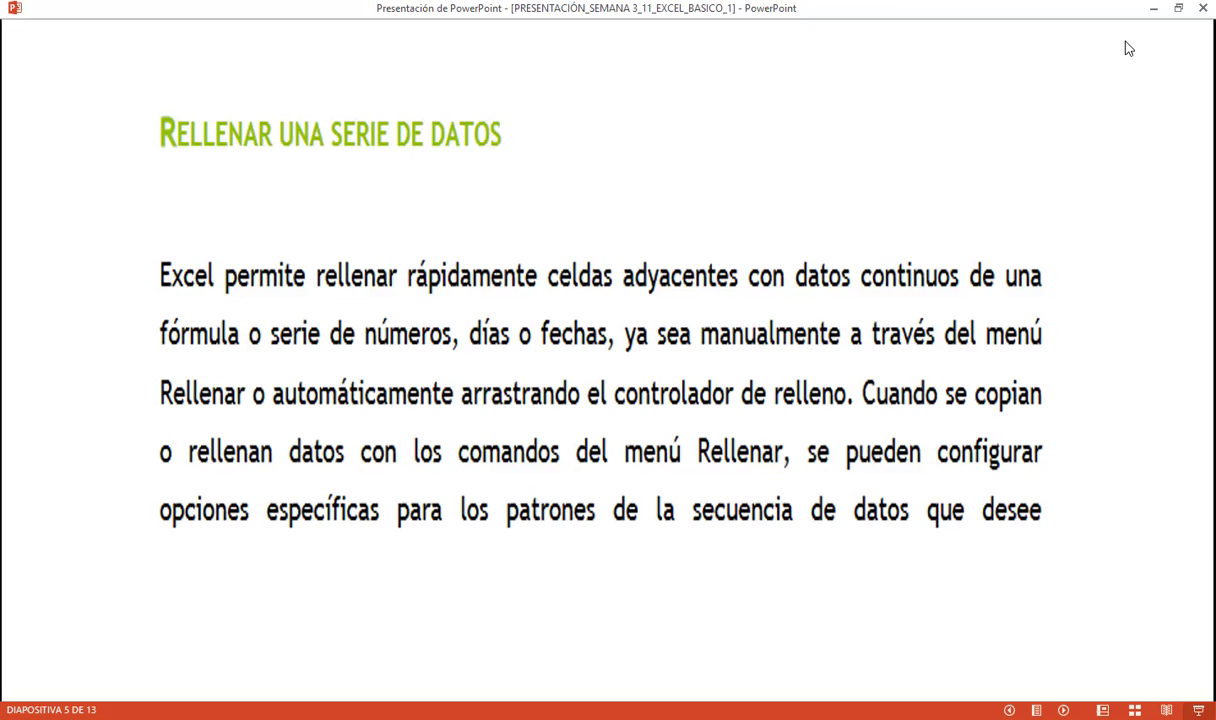
- Advance to slide 6, 'Creación de Series', with its three steps and example grid
key("Right")
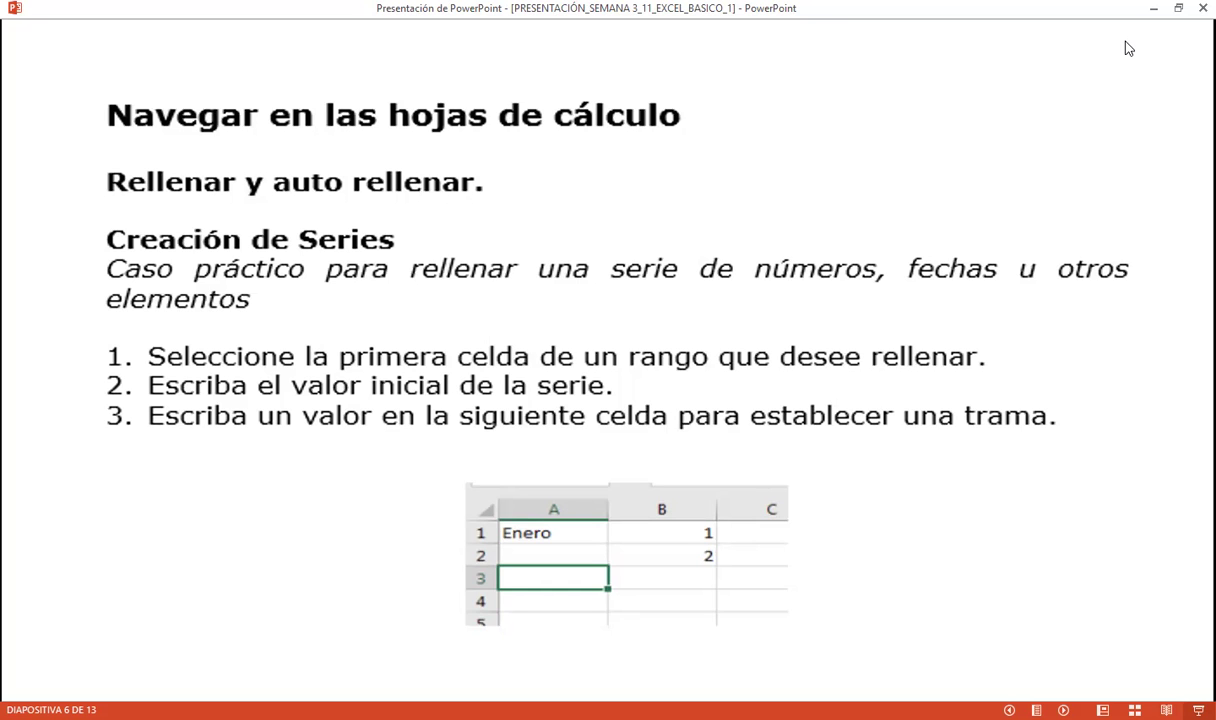
- Advance to slide 7 on number series patterns and right-drag fill for months and years
key("Right")
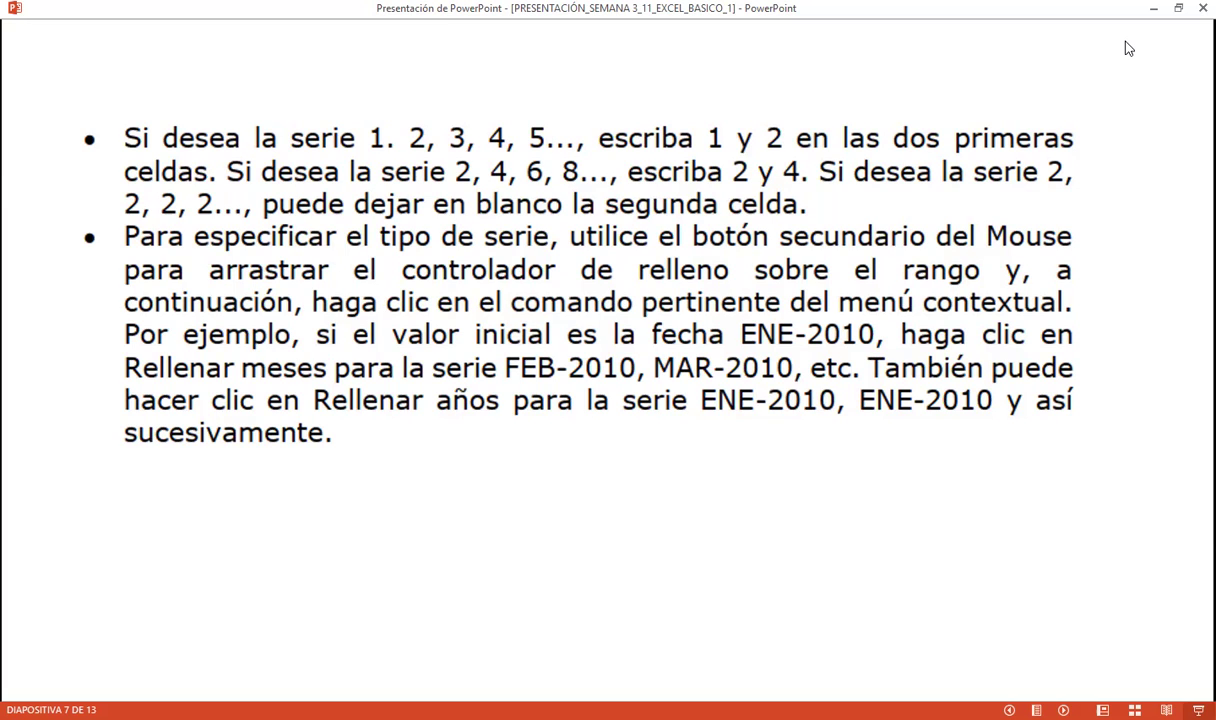
- Advance toward slide 8 with the Serie de relleno context menu example
key("Right")
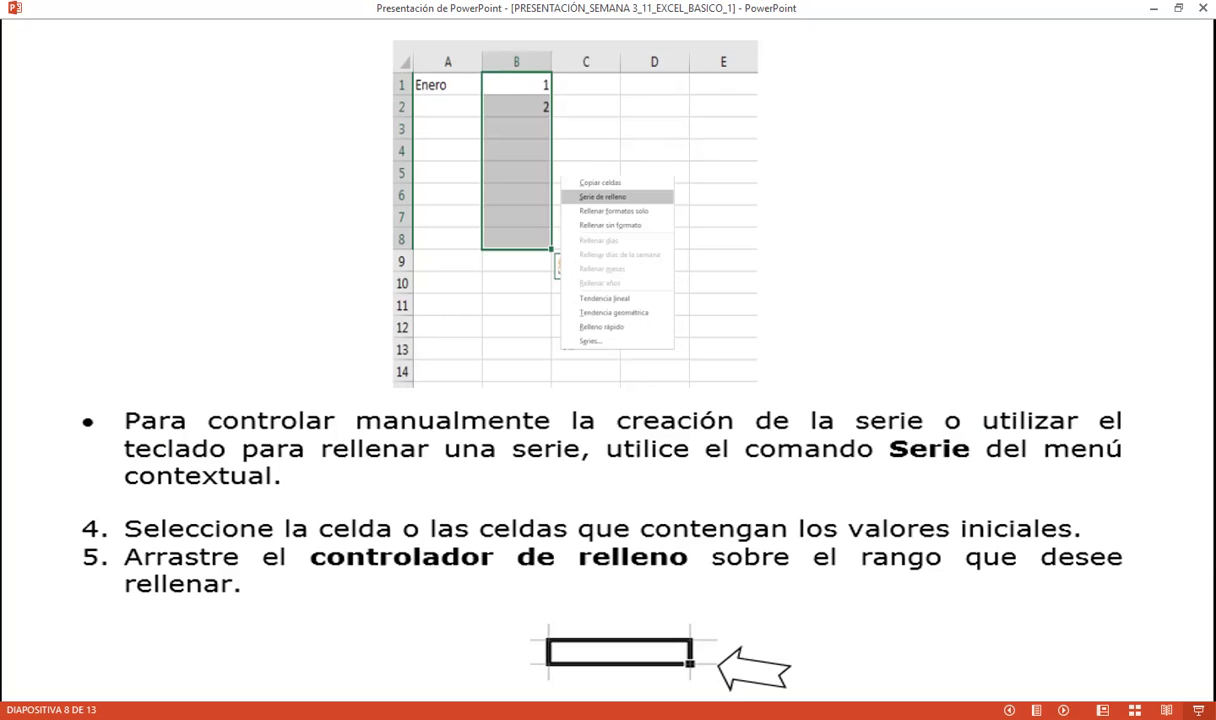
- Advance to slide 9, showing the finished number, even-number and month series
key("Right")
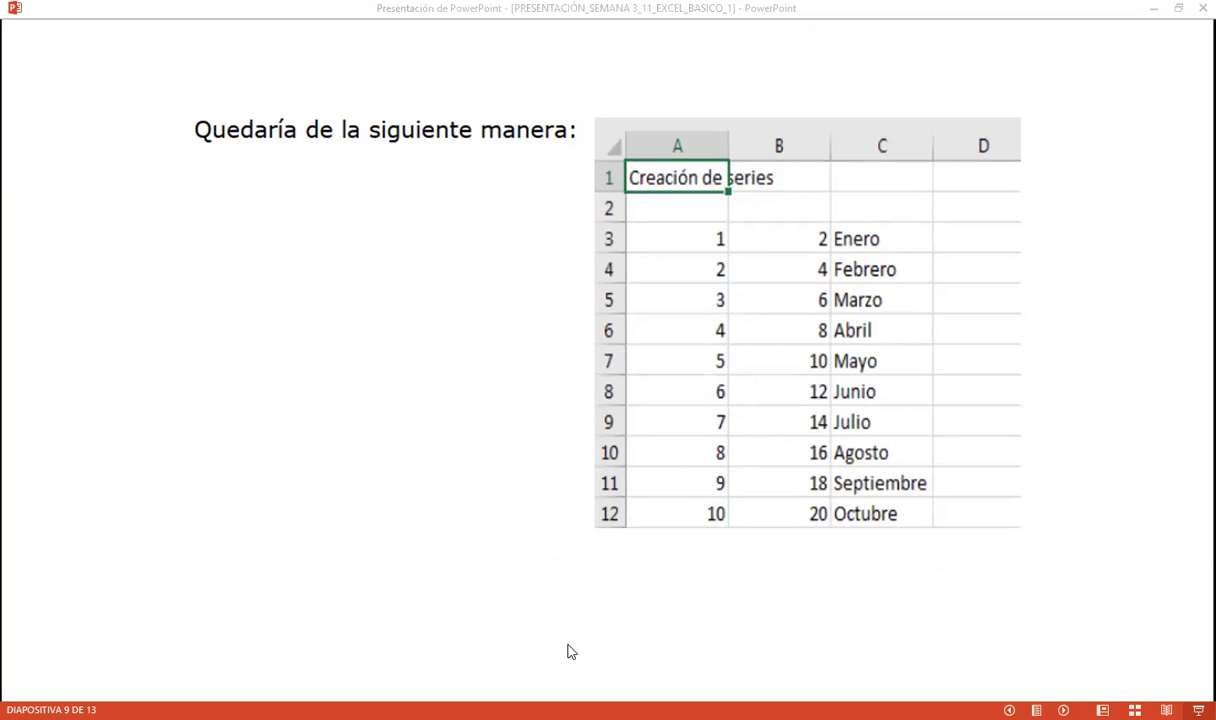
- Switch to the Excel workbook LIBRO DE EXCEL SESION 11's fill-series practice sheet
key("alt+Tab")
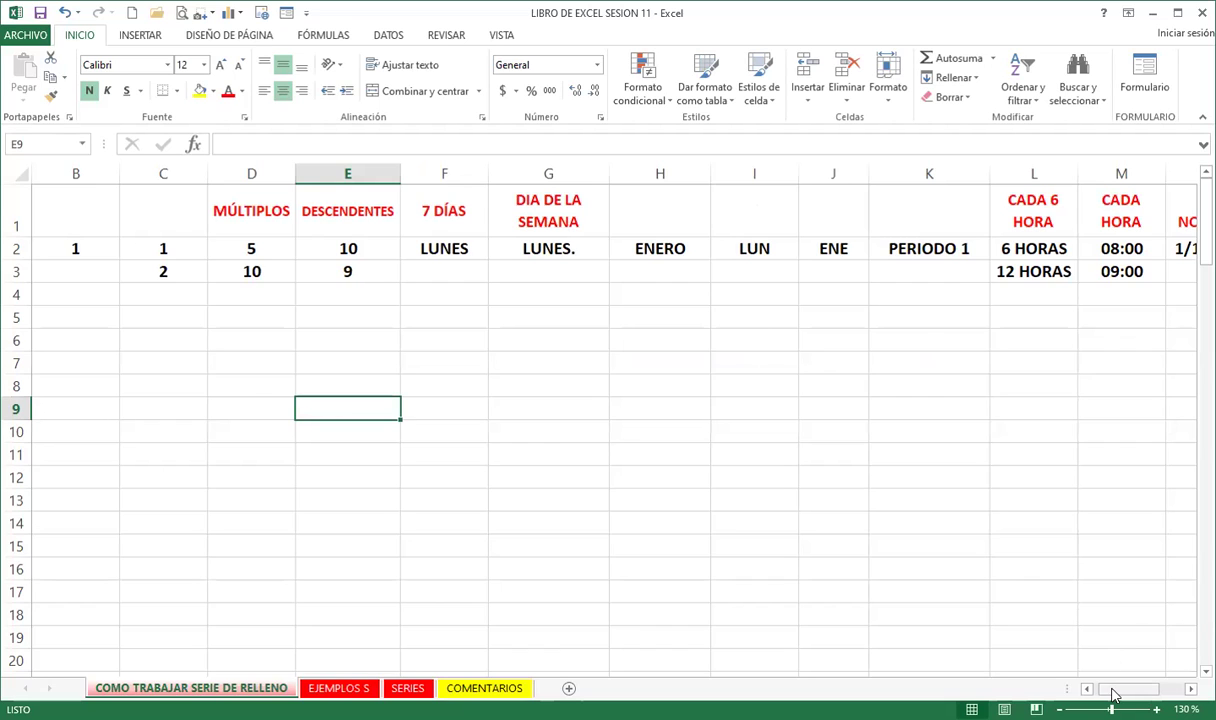
- Scroll back to column A and select cell A2 holding the starting 1
left_click_drag(1115, 695, 1104, 695)
left_click(172, 386)
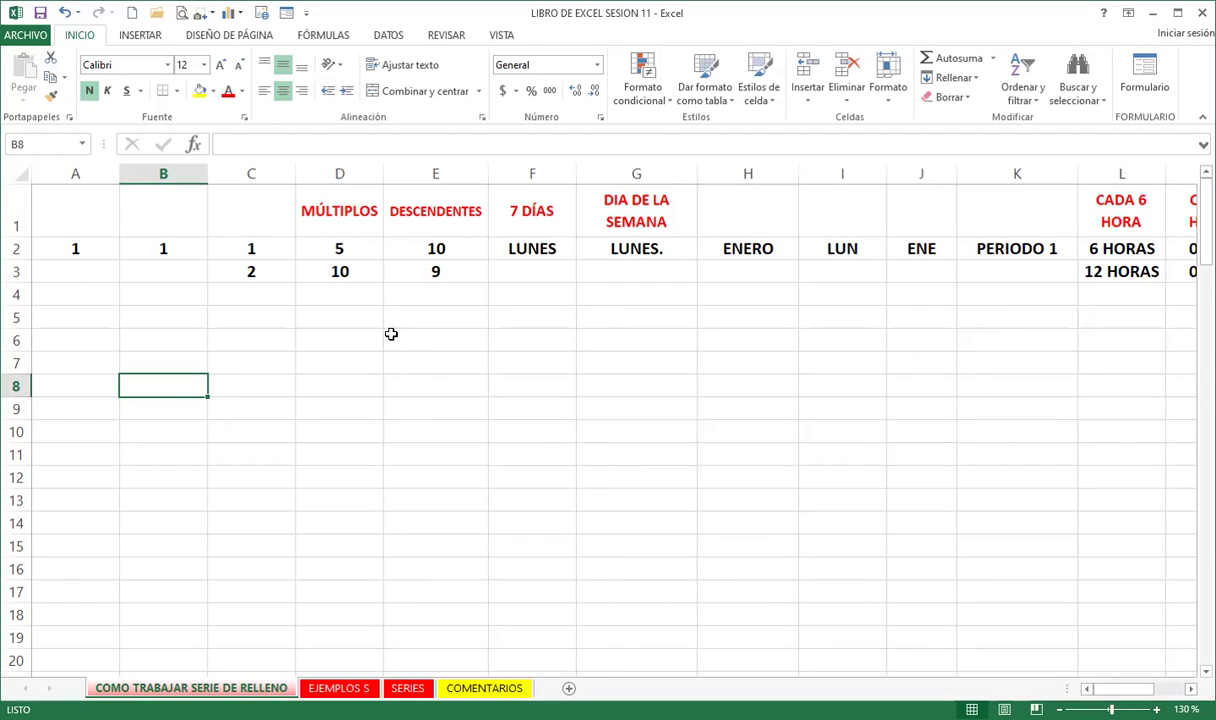
left_click(76, 249)
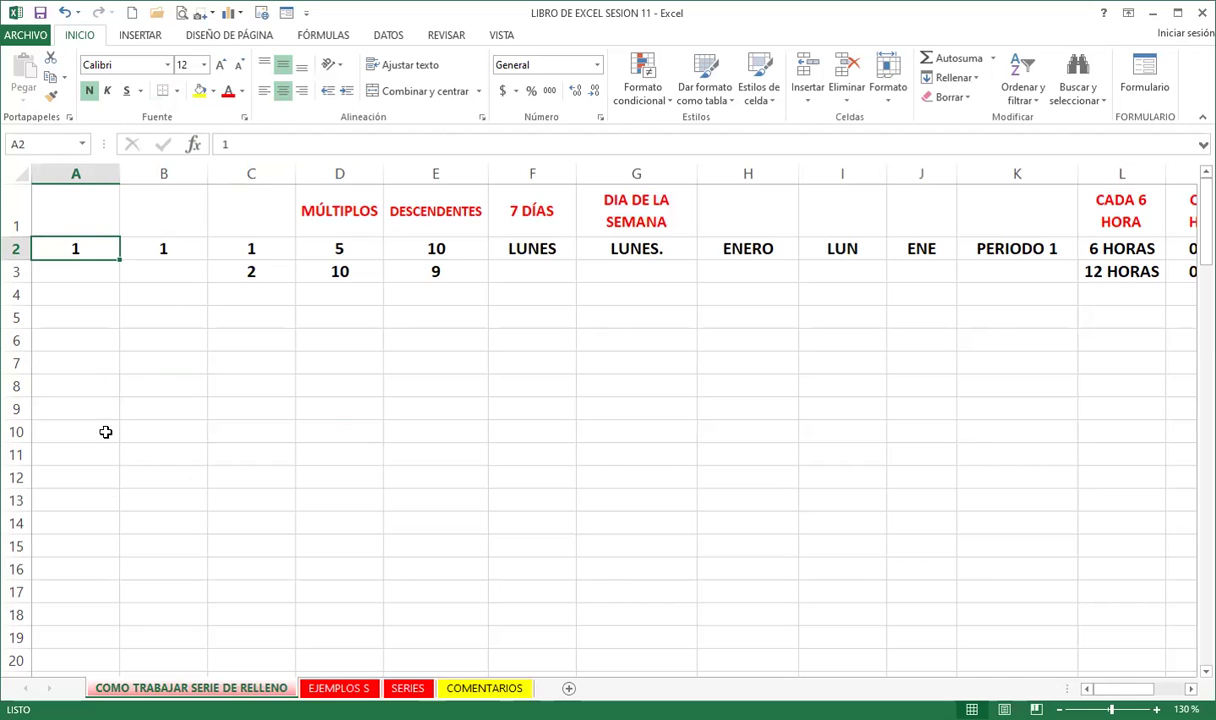
- Collapse the ribbon so only the tab names show
scroll(178, 595, "down", 1)
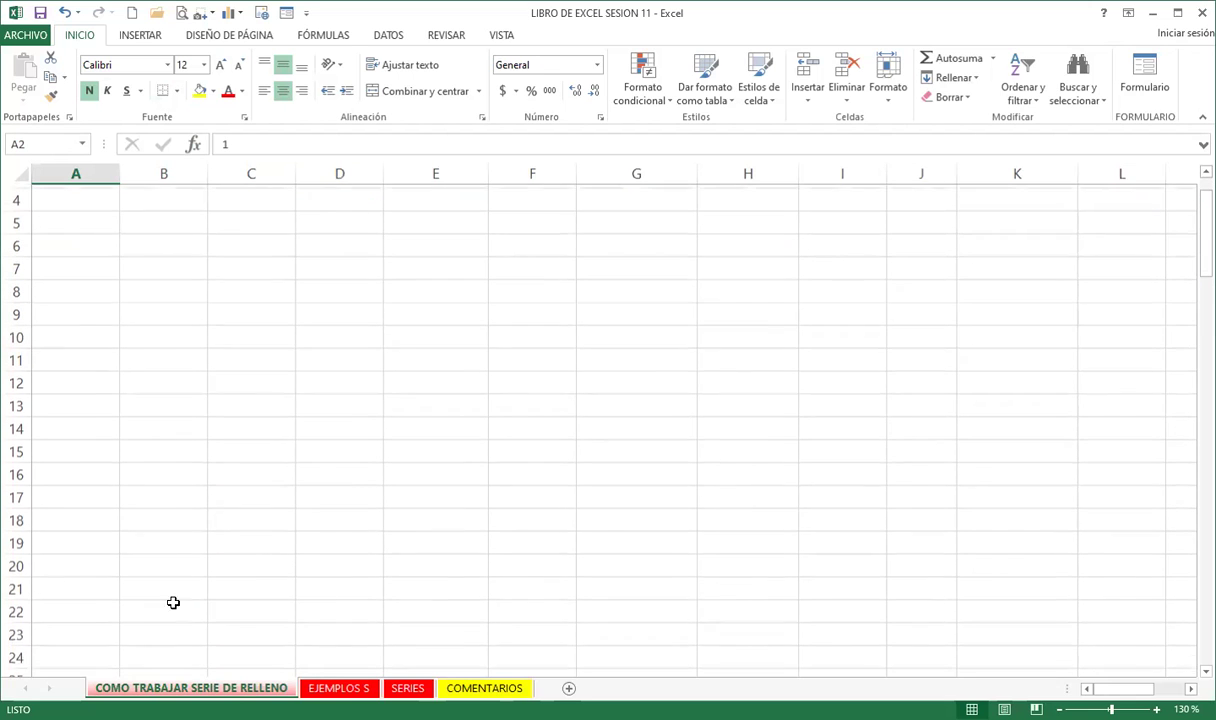
double_click(80, 36)
scroll(155, 287, "up", 1)
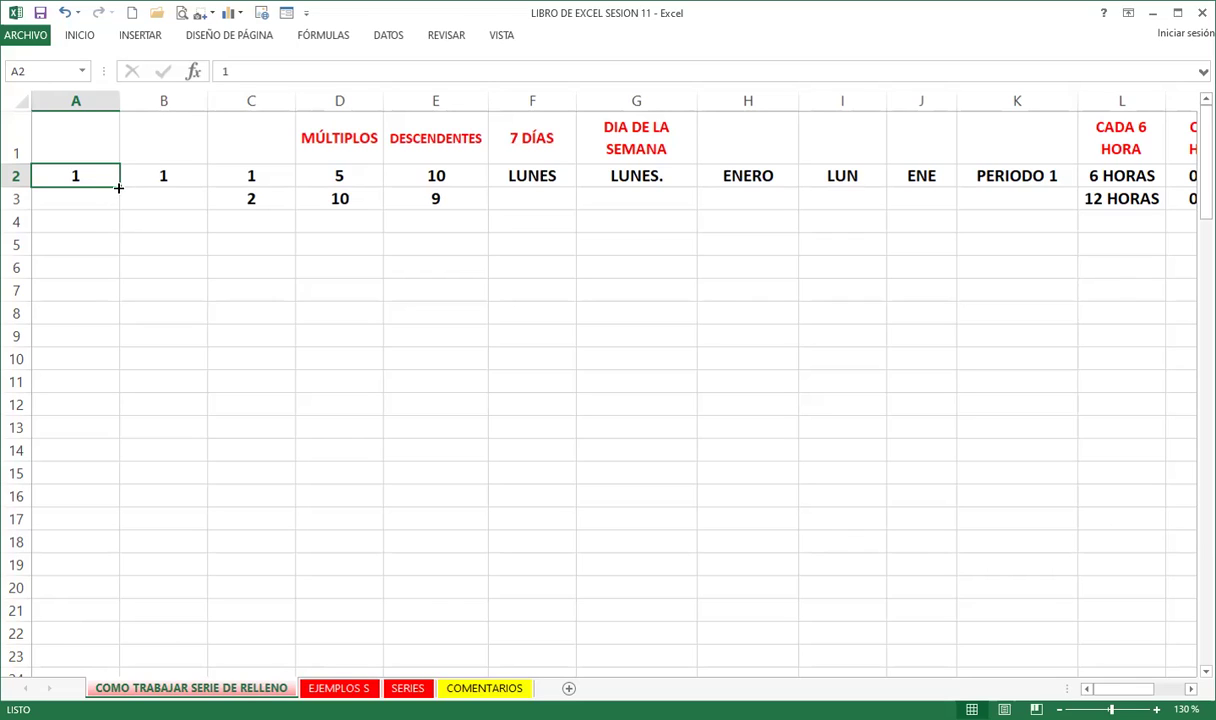
- Drag A2's 1 down to A21 and choose Serie de relleno for 1–20, then select B2
left_click_drag(118, 187, 118, 375)
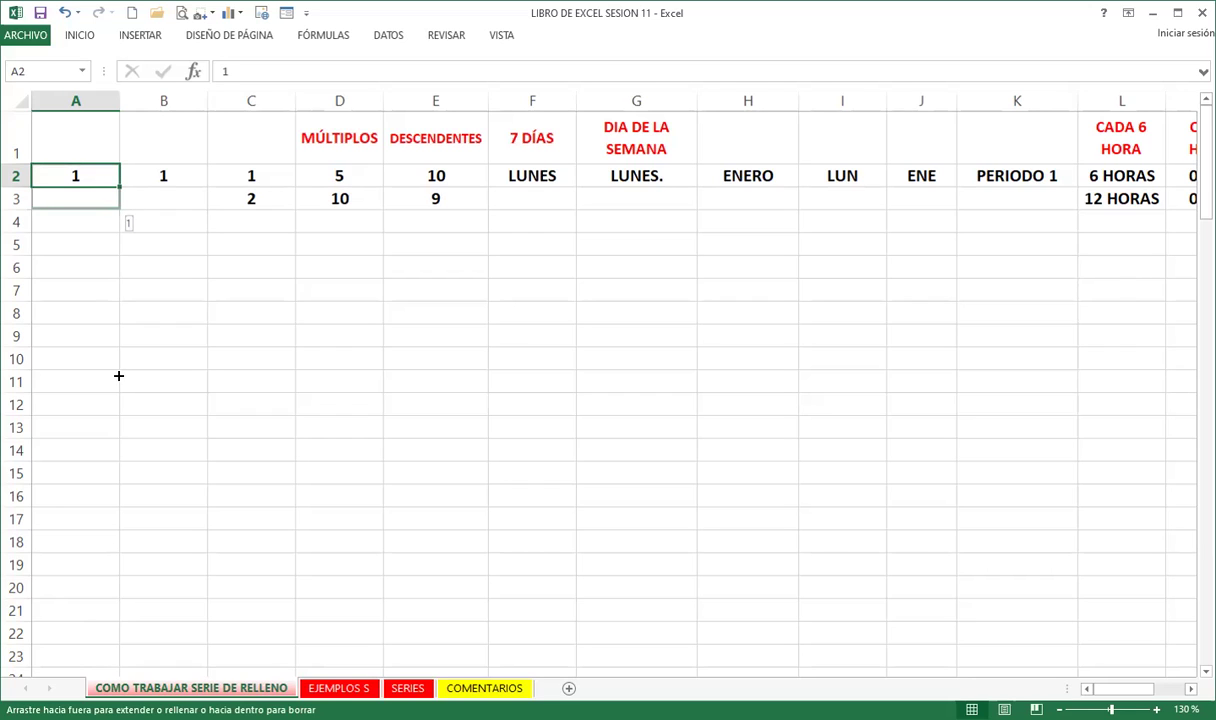
left_click_drag(118, 375, 90, 612)
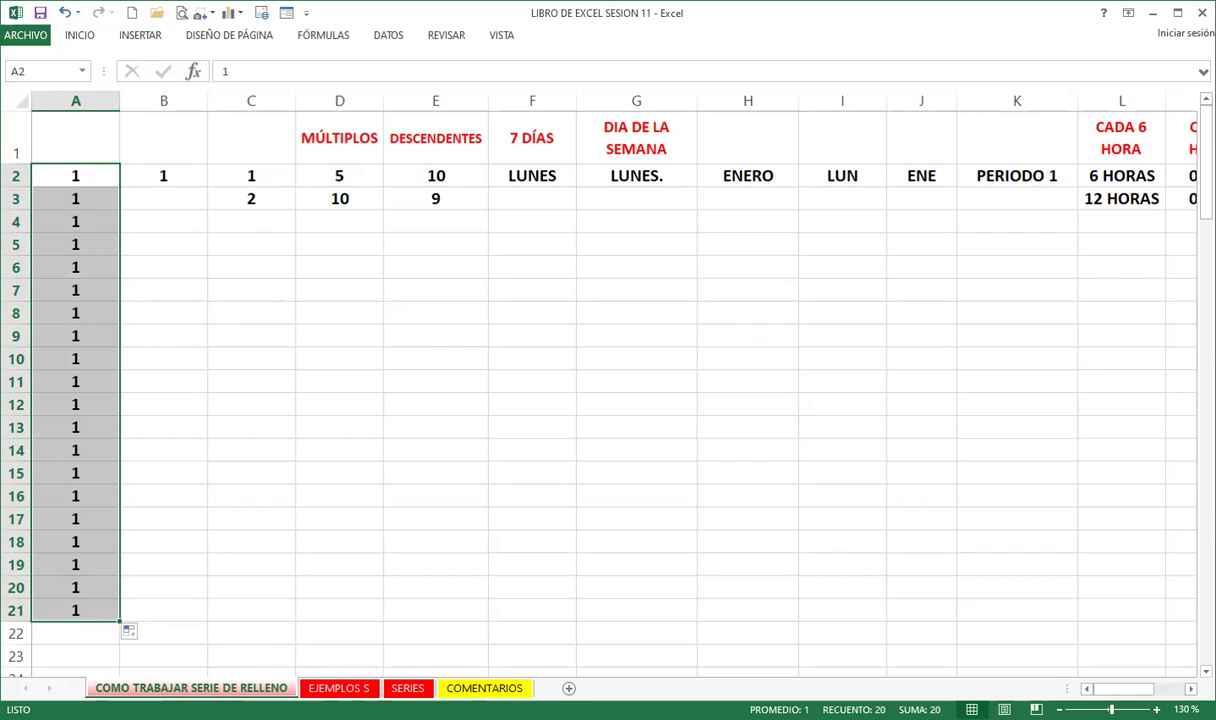
left_click(138, 635)
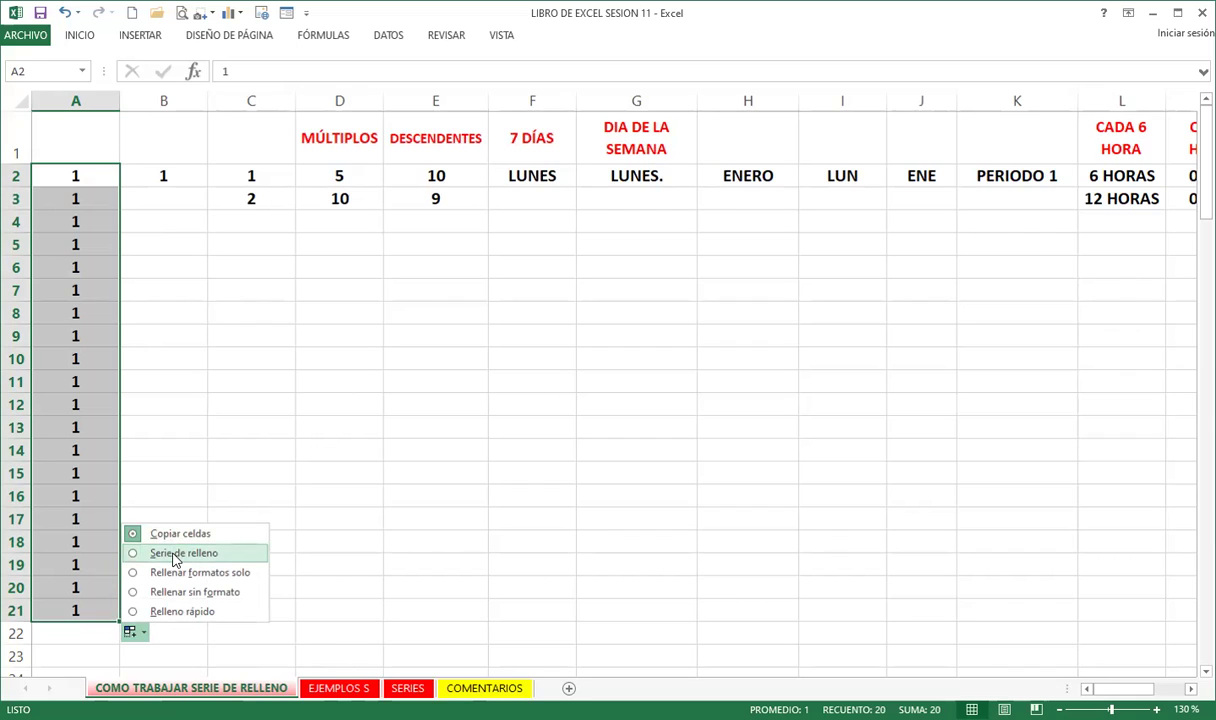
left_click(175, 556)
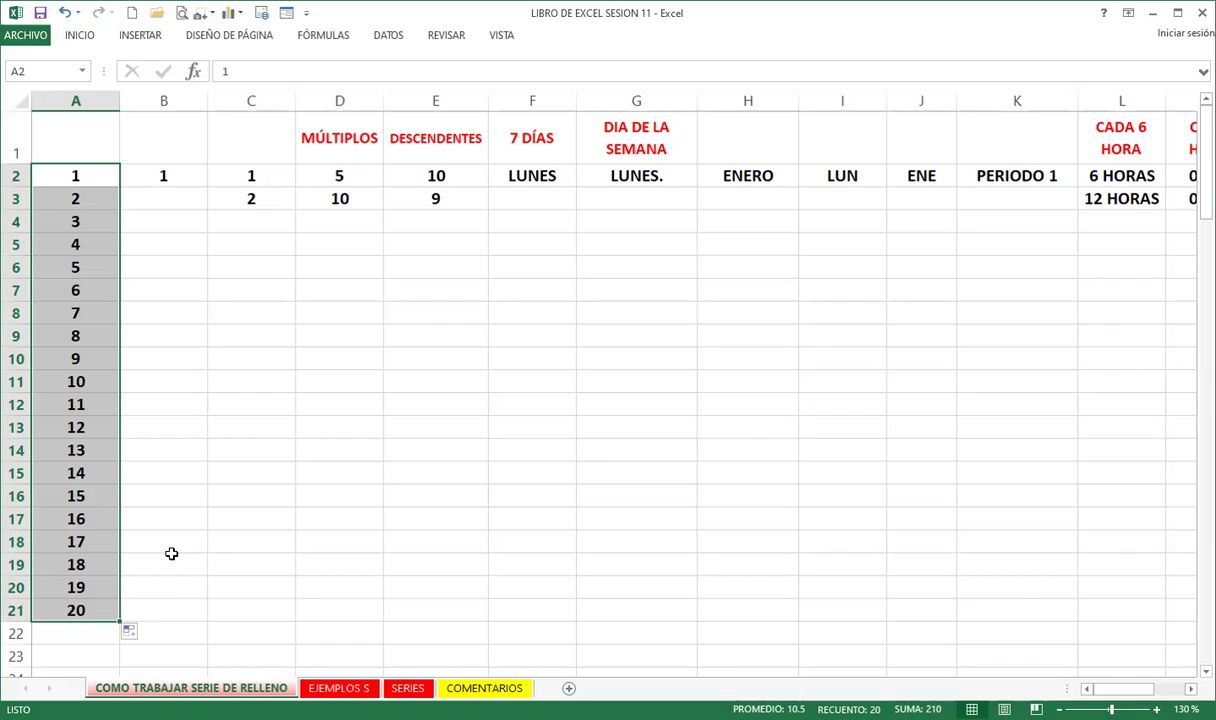
left_click(171, 220)
left_click(158, 176)
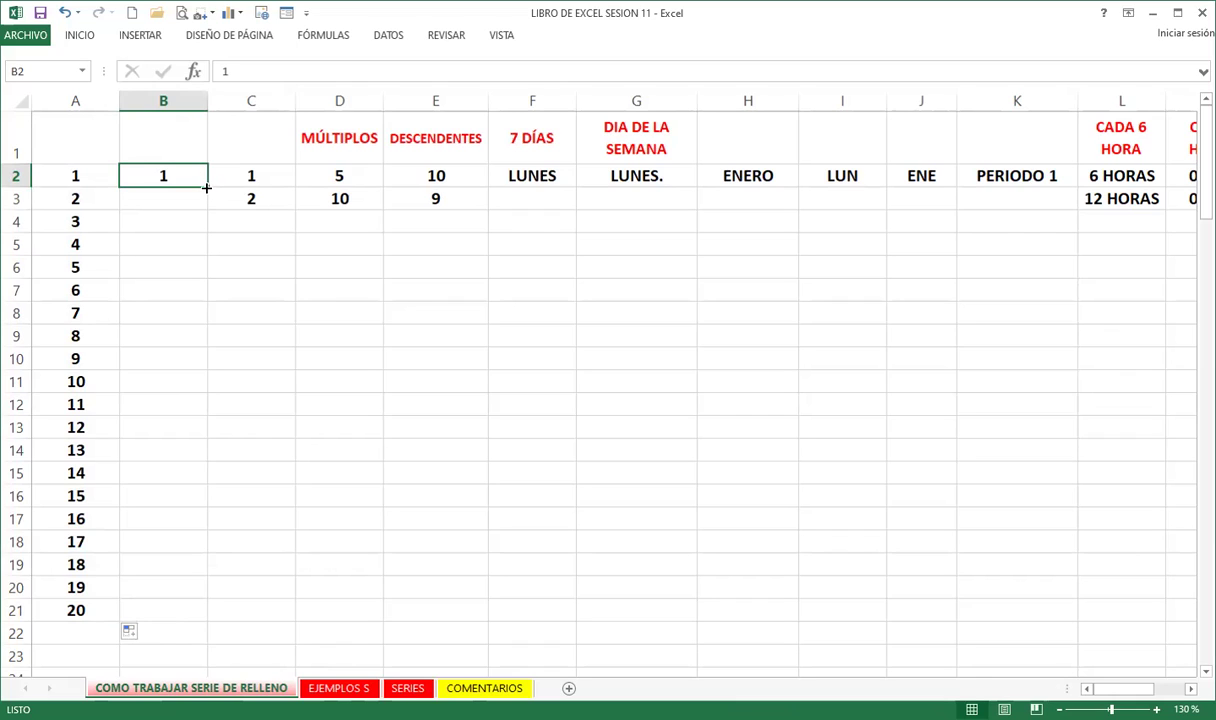
- Right-drag B2's 1 down to B21 and pick Serie de relleno to count 1–20
left_click_drag(206, 187, 229, 312)
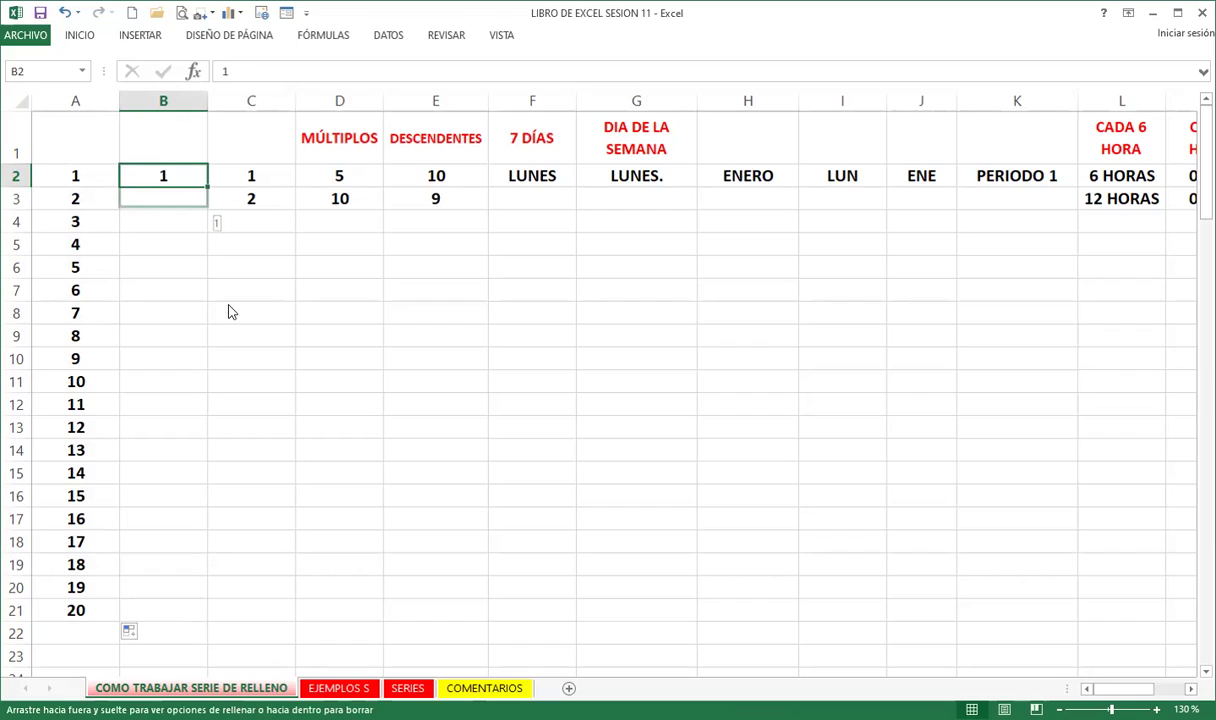
mouse_move(229, 312)
left_mouse_down()
mouse_move(182, 386)
mouse_move(174, 374)
mouse_move(171, 497)
left_mouse_up()
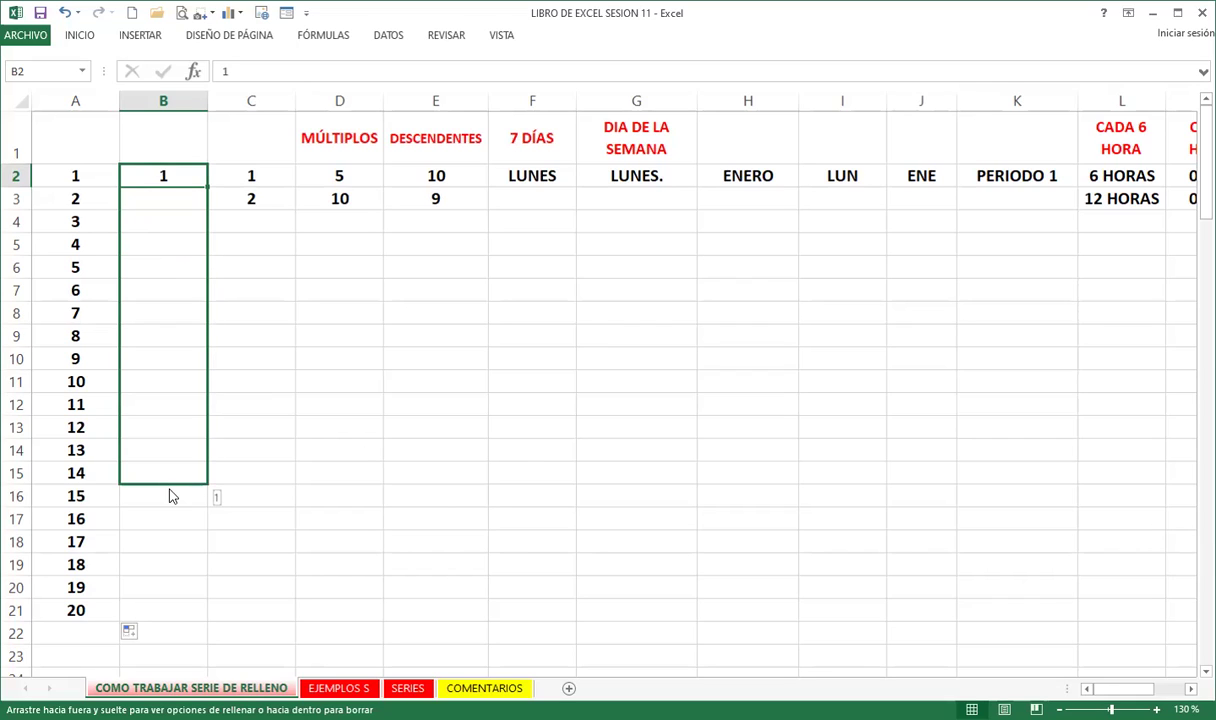
left_click_drag(170, 497, 164, 618)
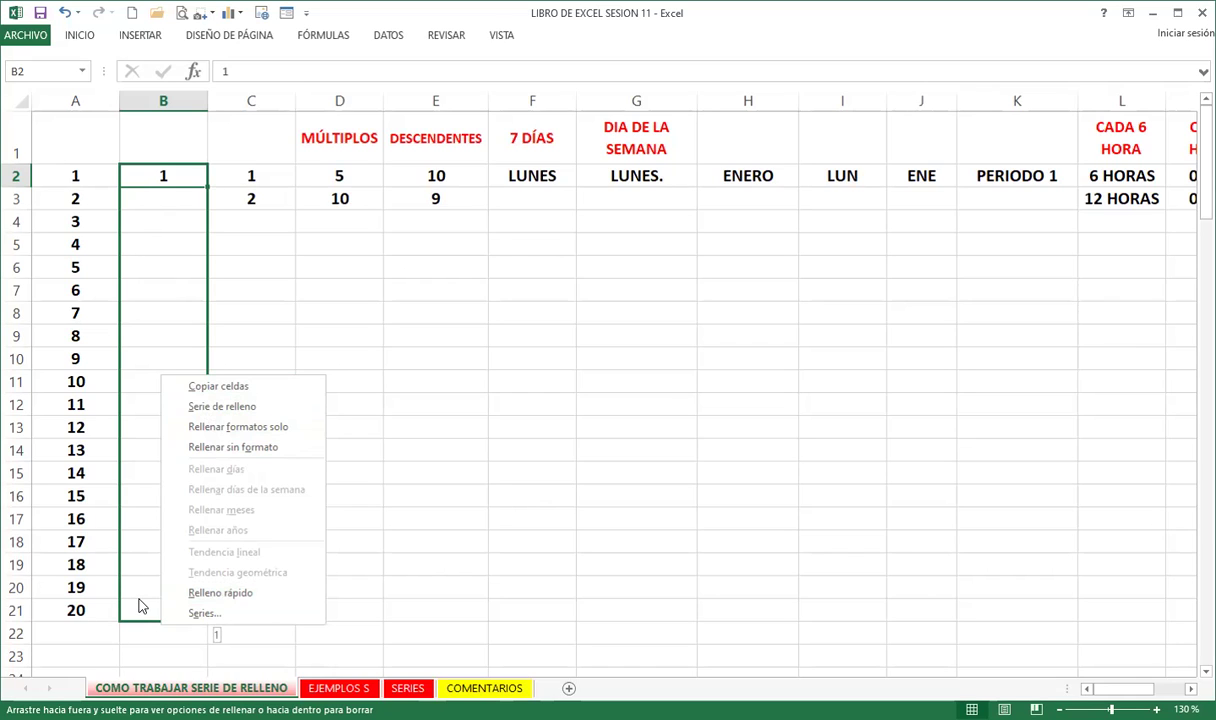
left_click(215, 407)
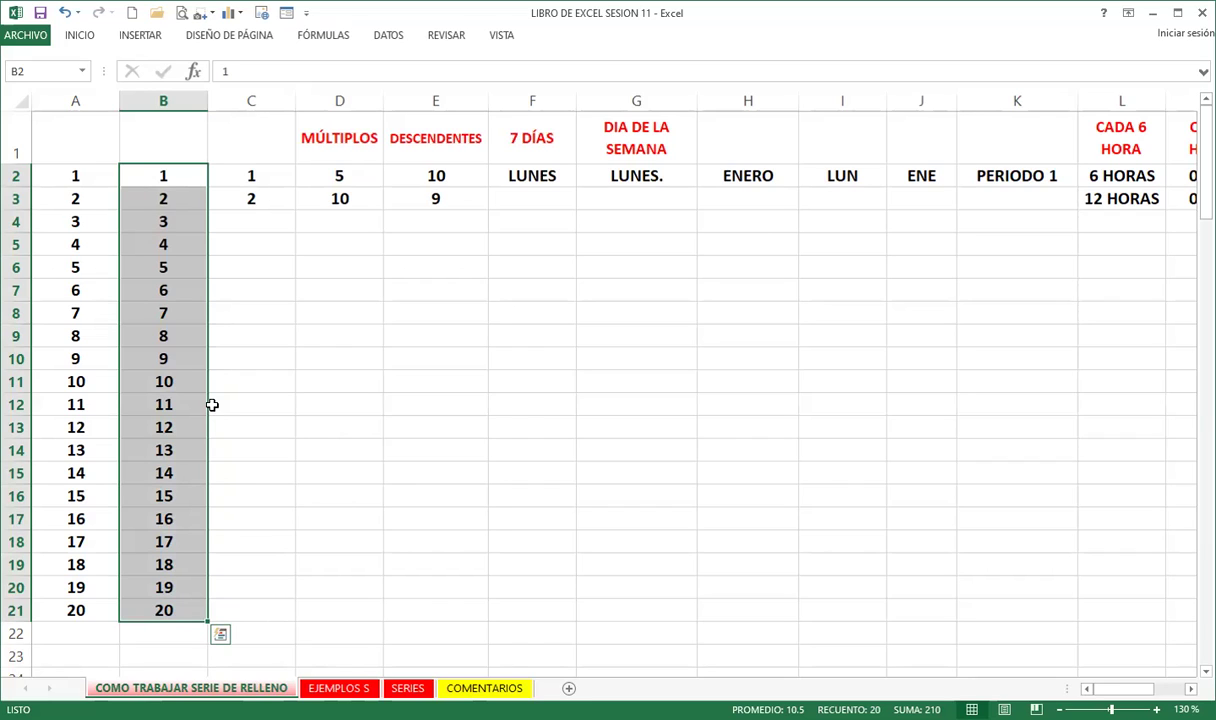
- Select the 1, 2 seed in C2:C3 and double-click the fill handle to reach row 21
left_click(259, 176)
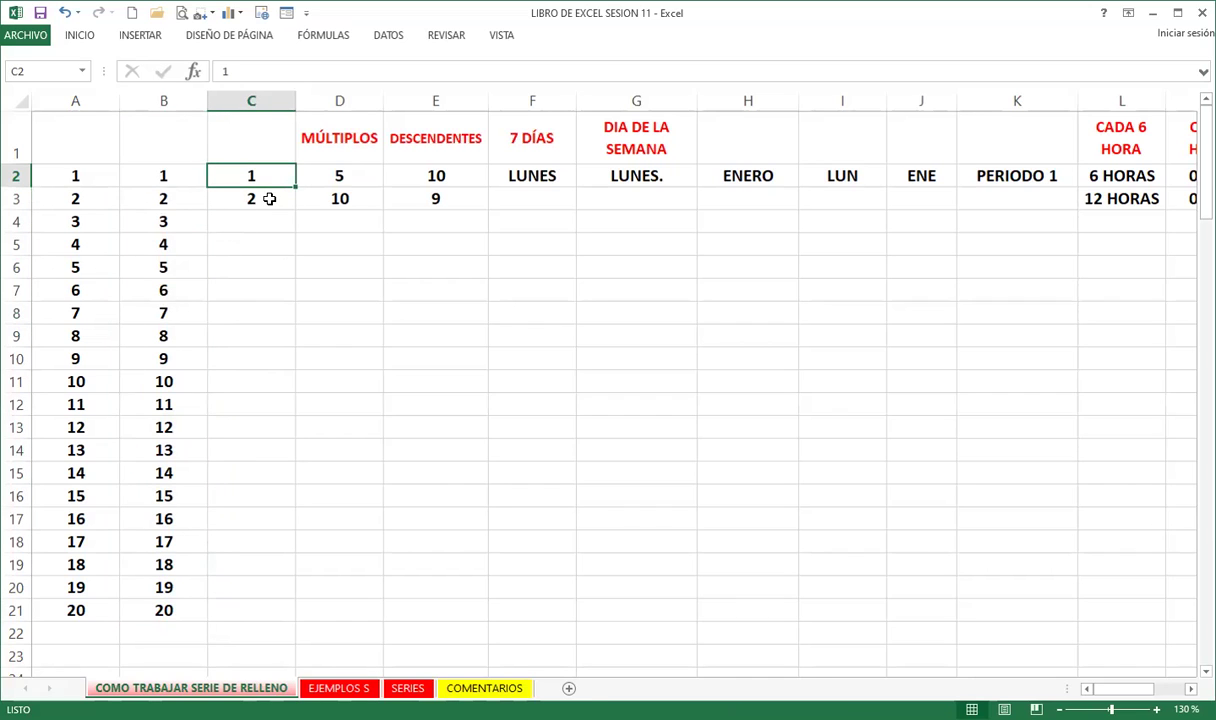
left_click(268, 193)
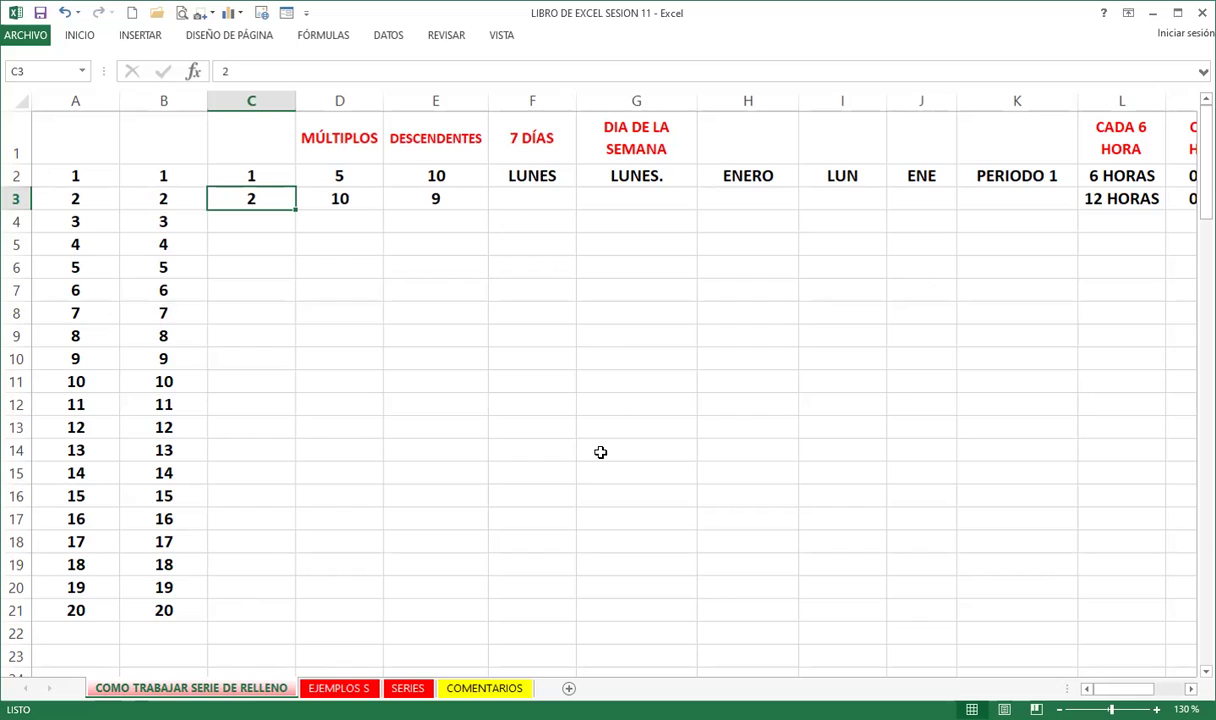
left_click(239, 170)
left_click(235, 198)
left_click(229, 169)
left_click_drag(229, 169, 231, 192)
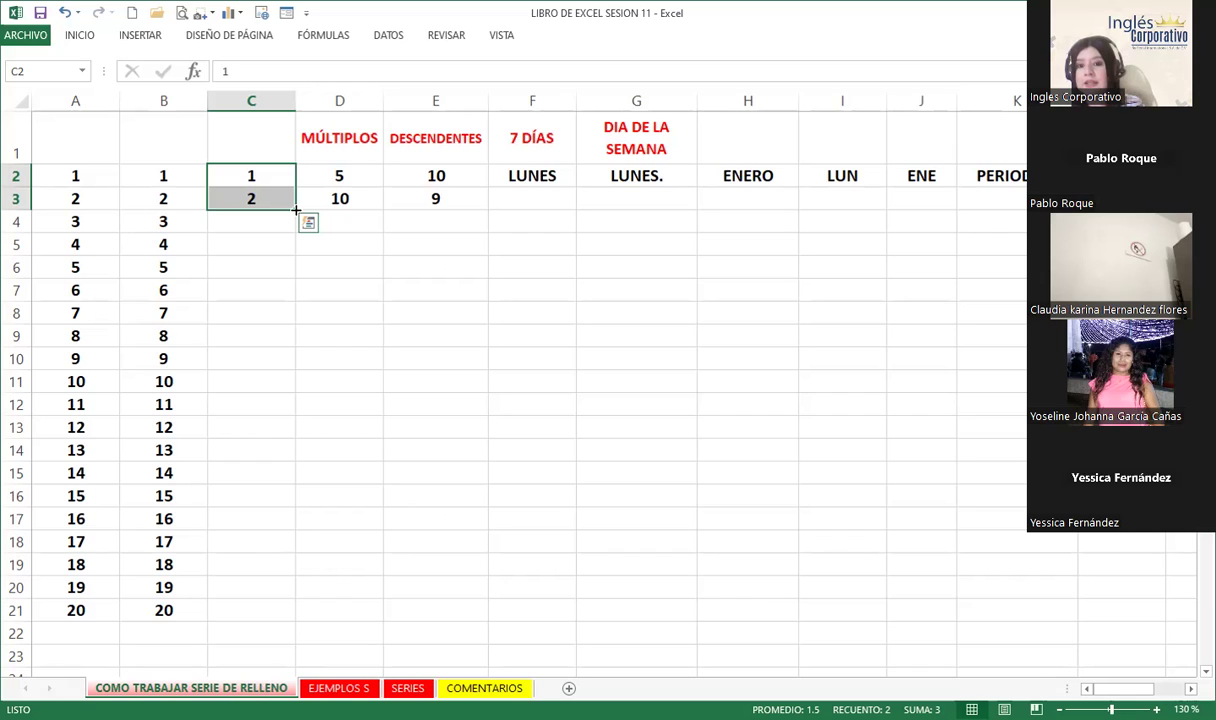
double_click(296, 210)
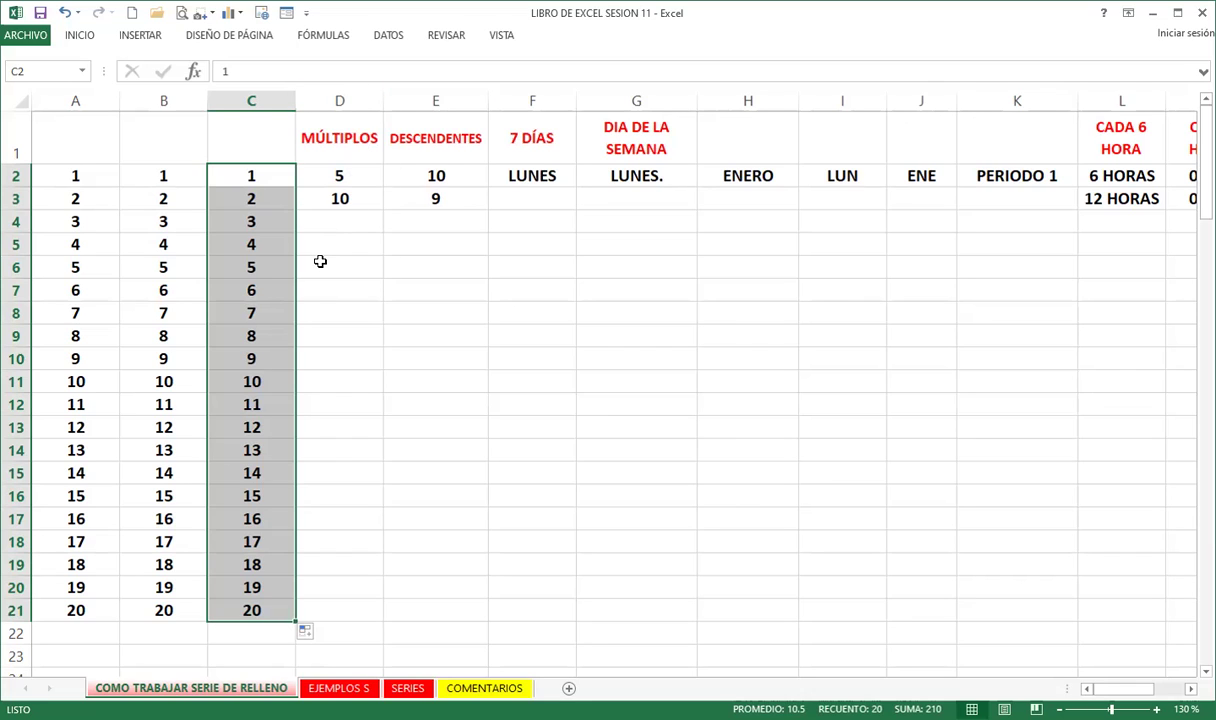
- Select the 5, 10 pair in D2:D3 and auto-fill multiples of 5 to 100
left_click(352, 170)
left_click_drag(357, 172, 356, 195)
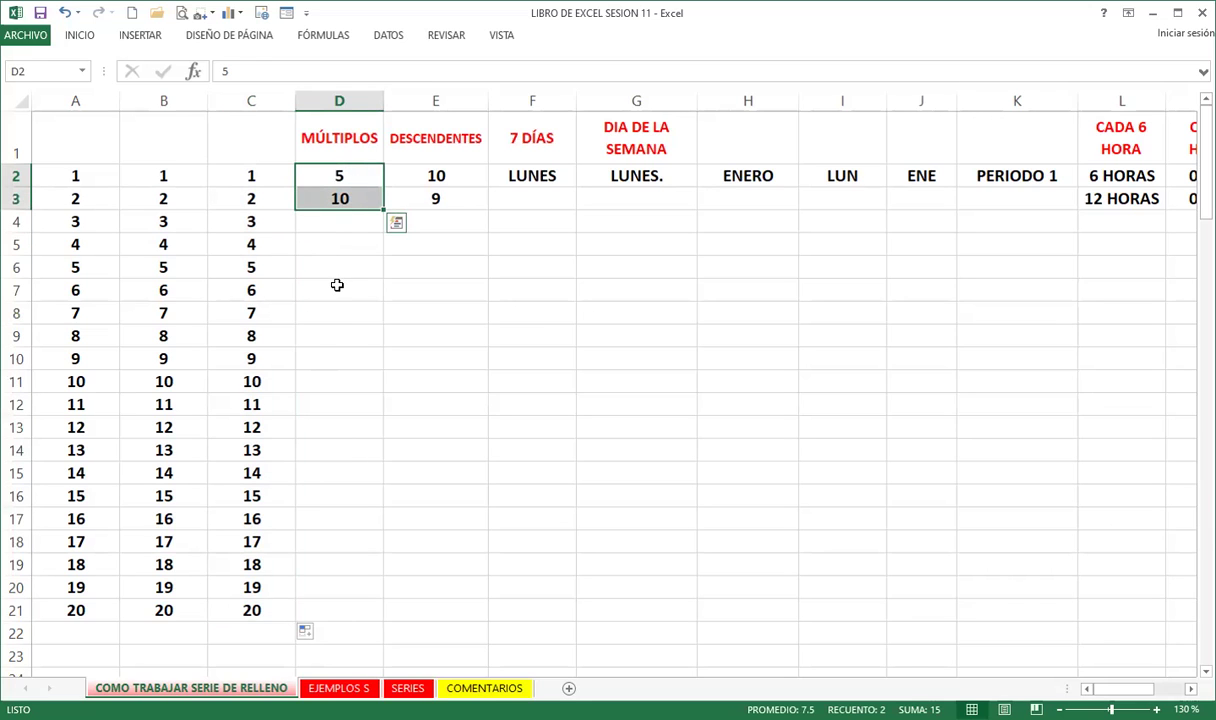
double_click(382, 209)
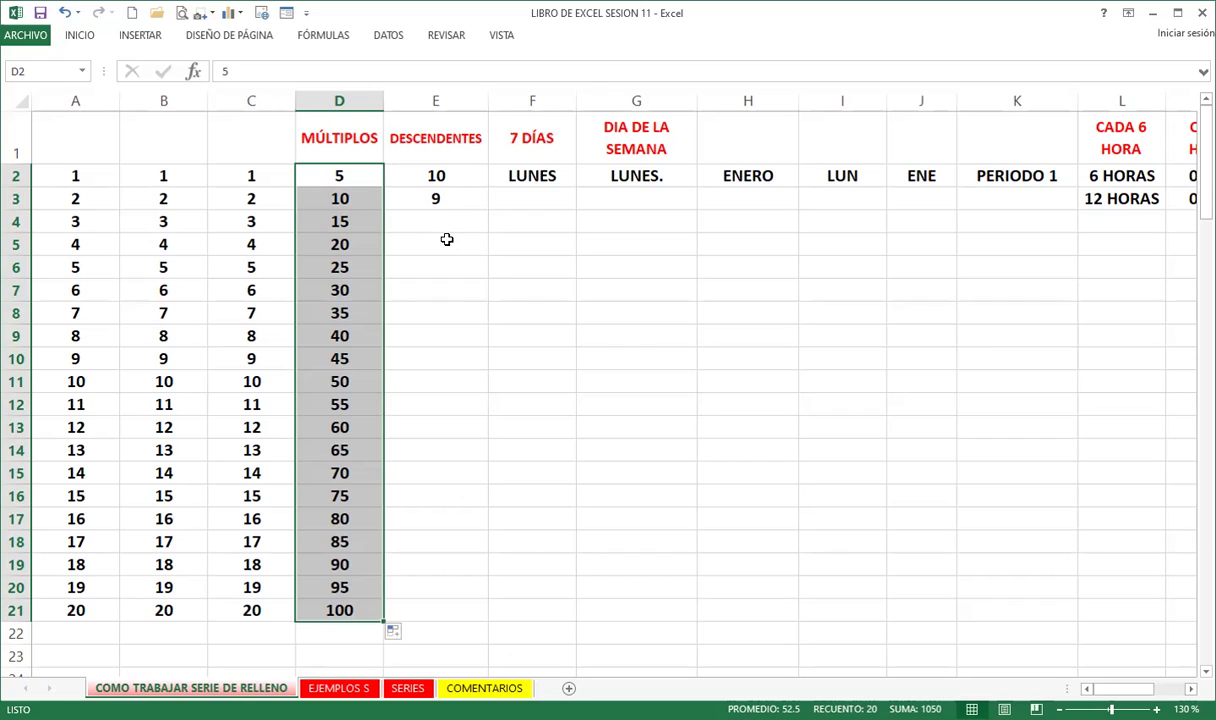
- Select the 10, 9 pair in E2:E3 and drag the fill down to E21, ending at -9
left_click(442, 174)
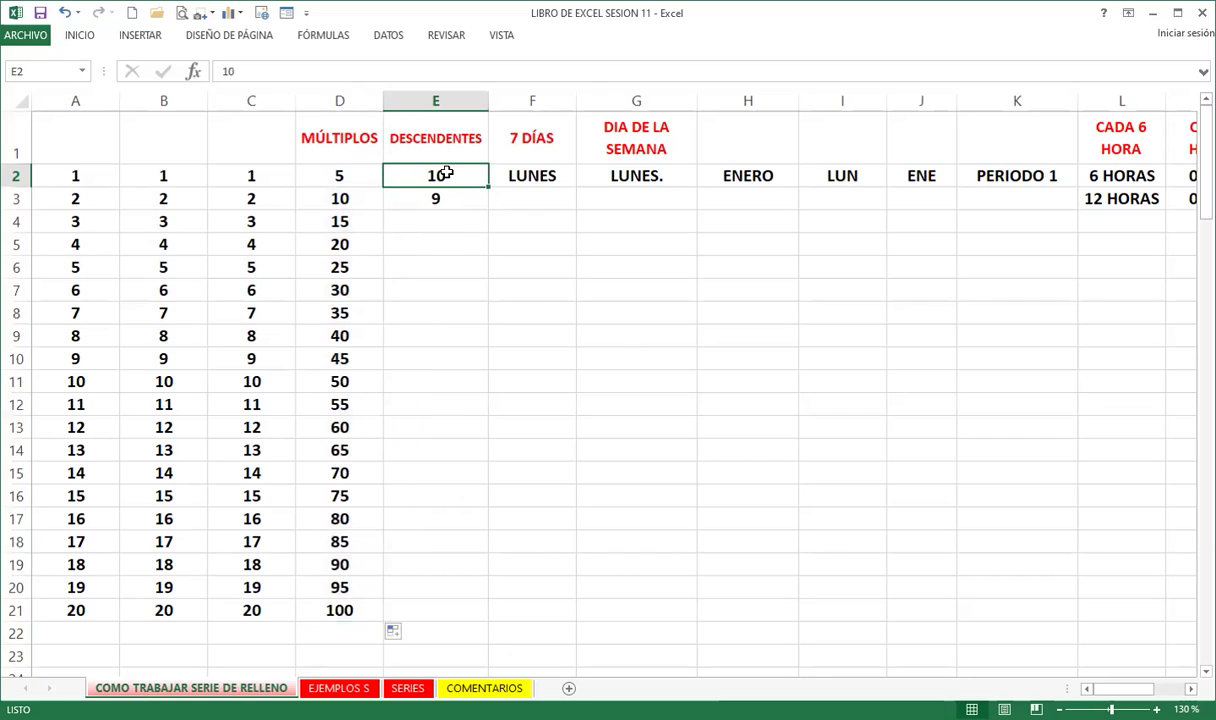
left_click_drag(446, 186, 434, 201)
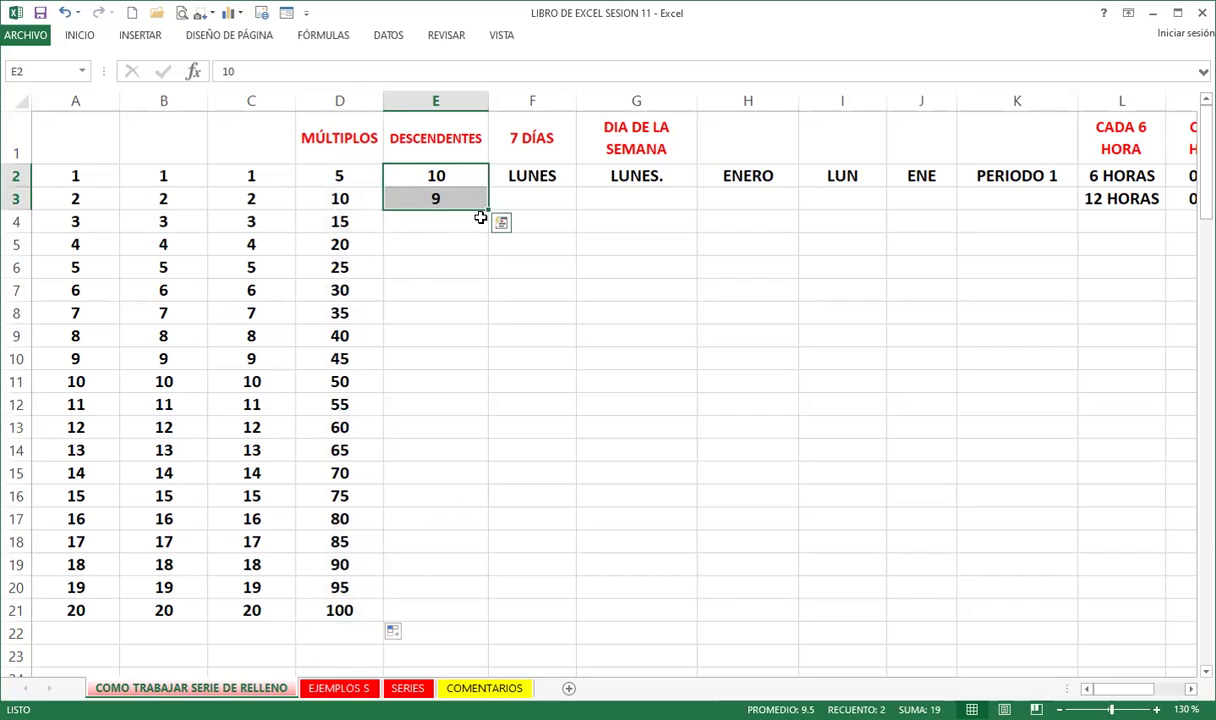
left_click_drag(485, 208, 480, 610)
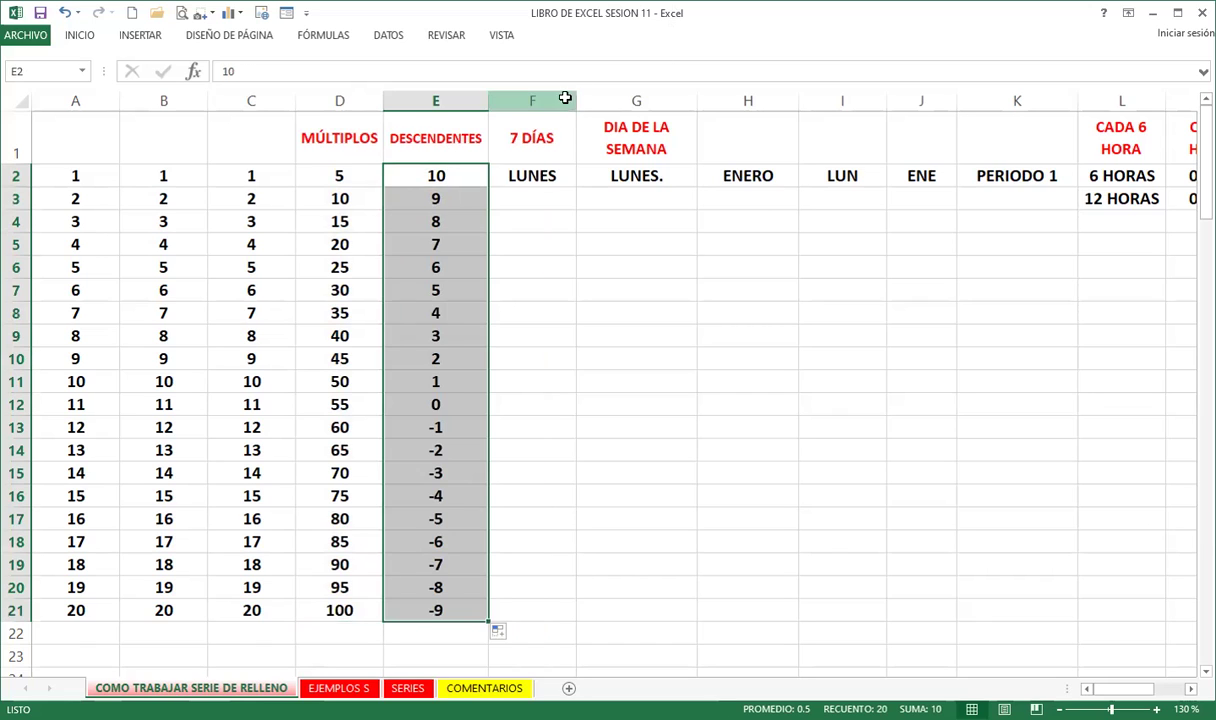
- Insert a blank column F before the 7 DÍAS column
left_click(540, 100)
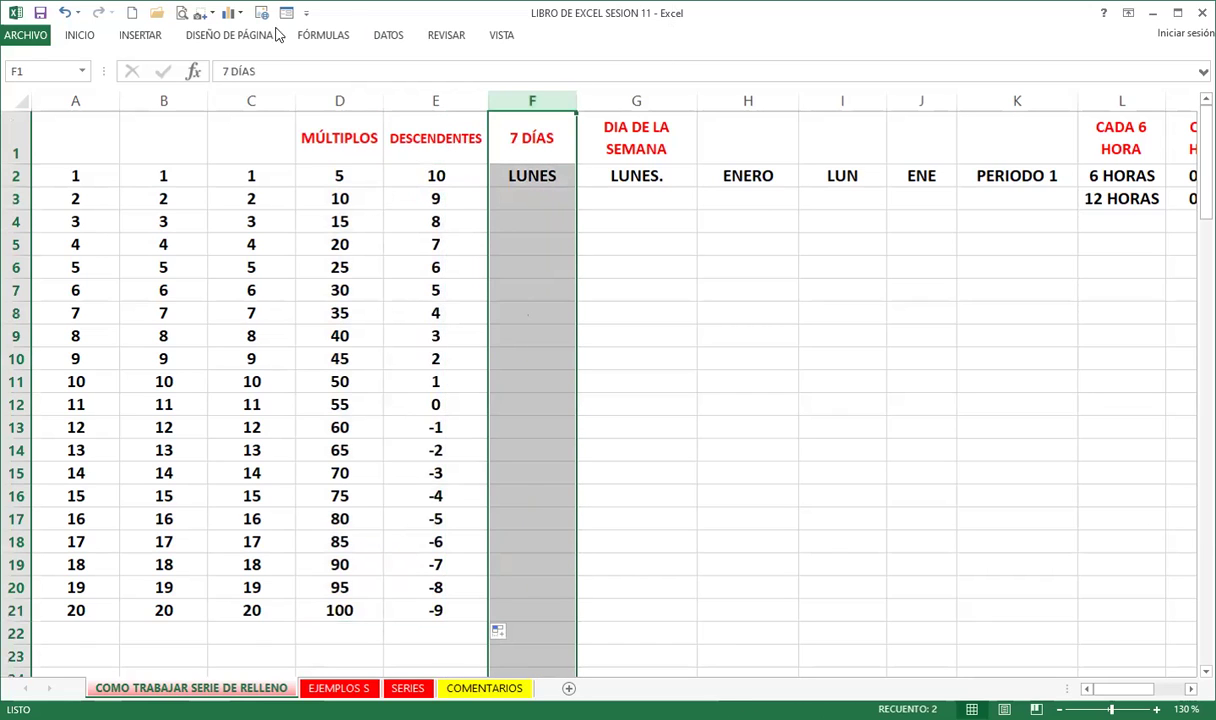
left_click(79, 35)
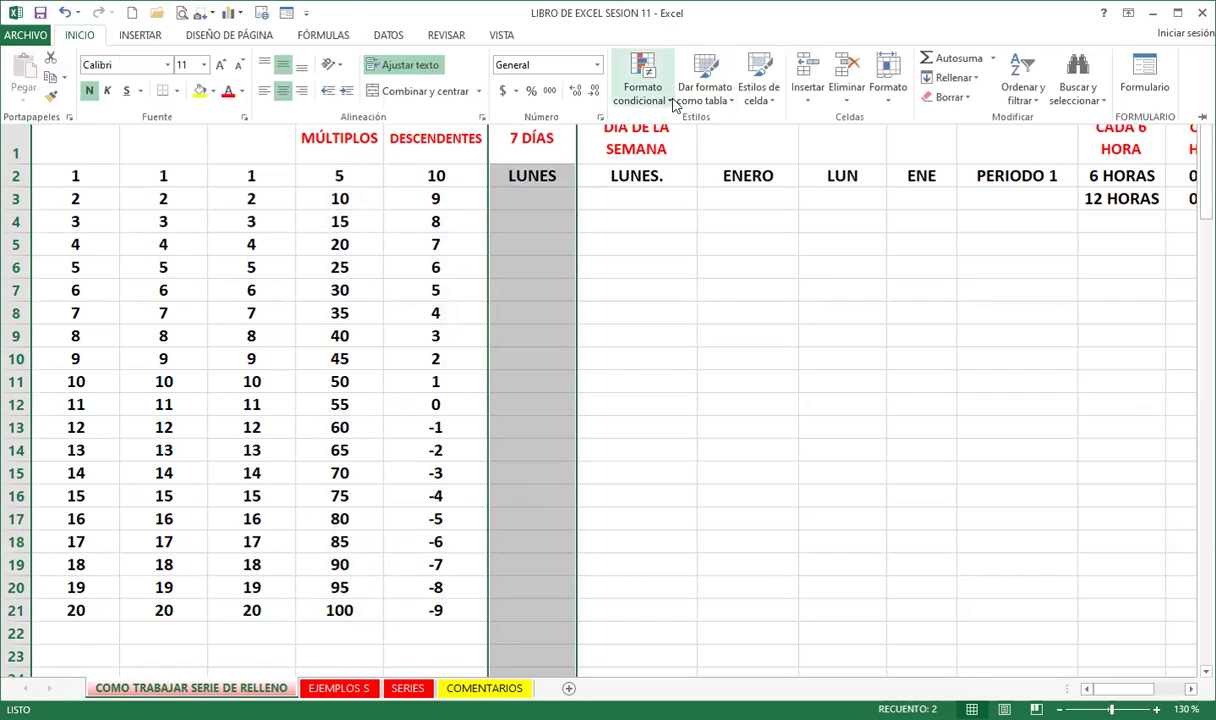
left_click(805, 75)
- Enter the heading ESPACIO in F1 and move to F2
left_click(551, 150)
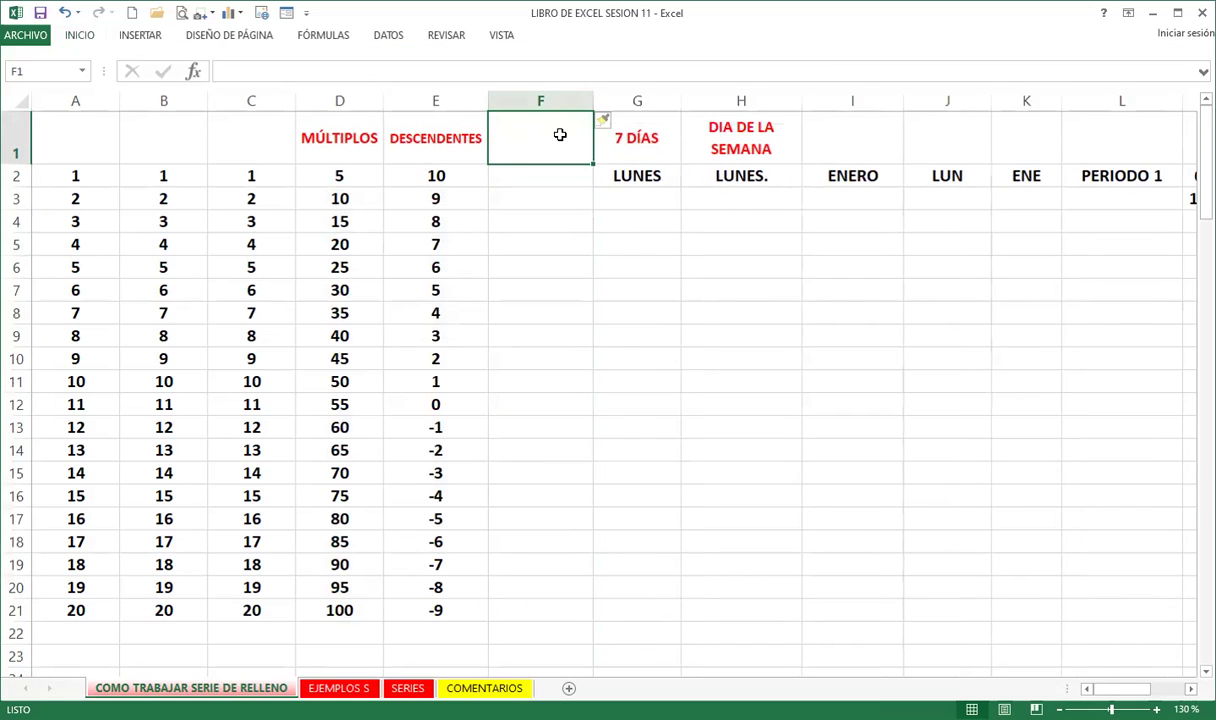
type("ESPA")
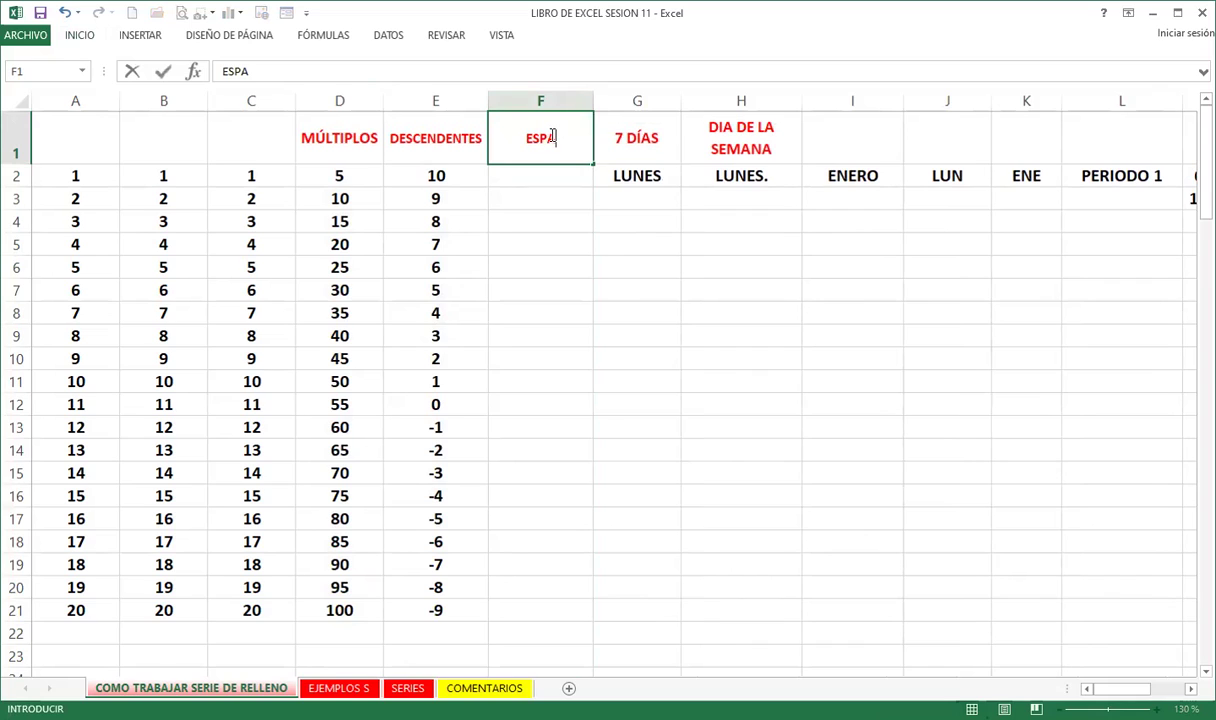
type("CIO")
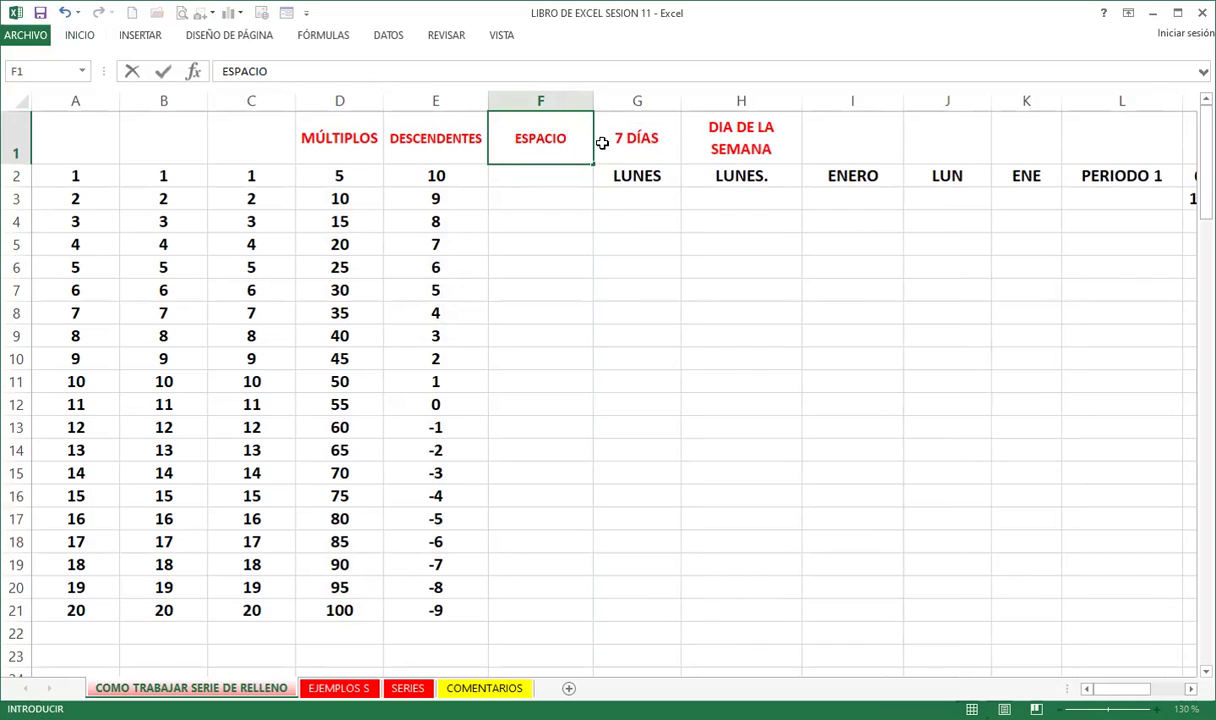
left_click_drag(558, 236, 524, 200)
left_click(524, 176)
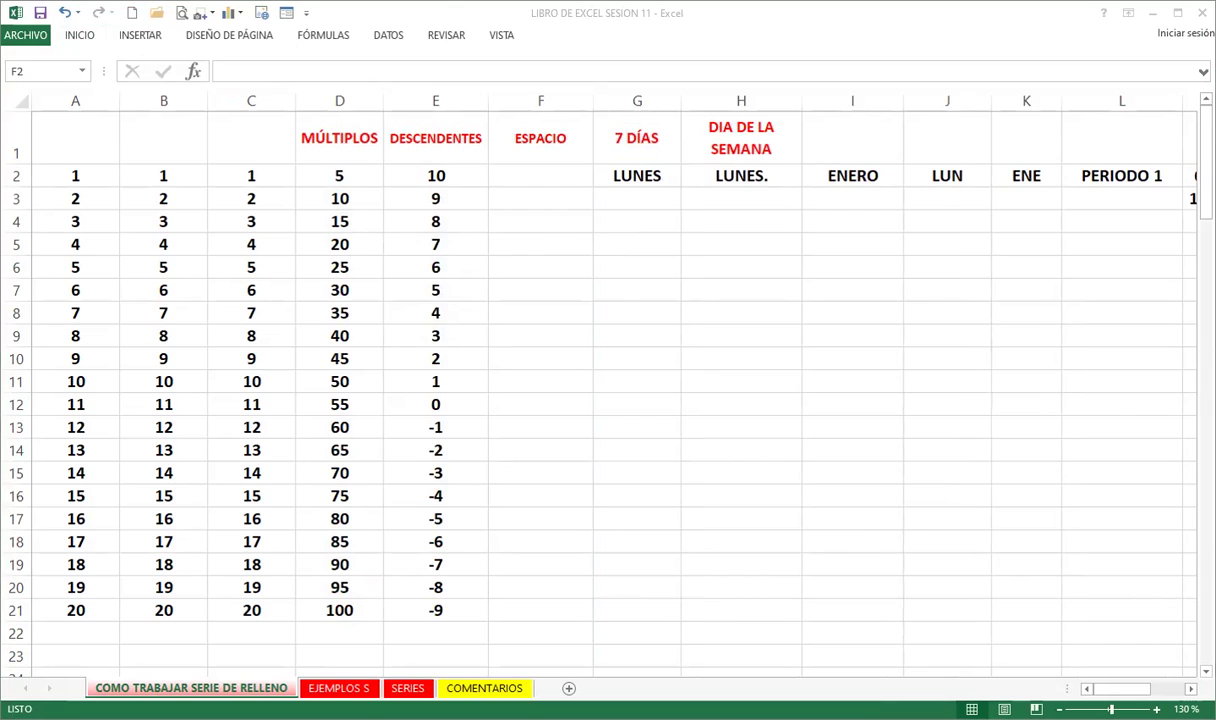
- Enter 1 in F2 under ESPACIO, then select F2 and the empty F3
left_click(540, 198)
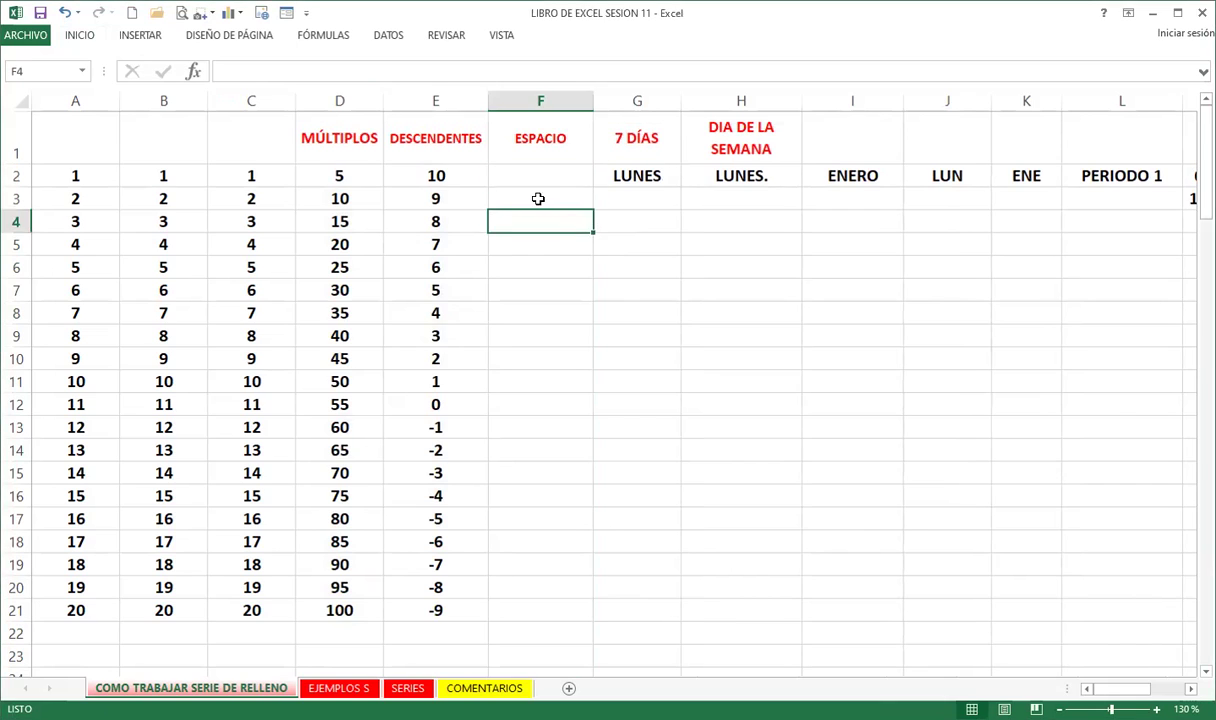
left_click(546, 178)
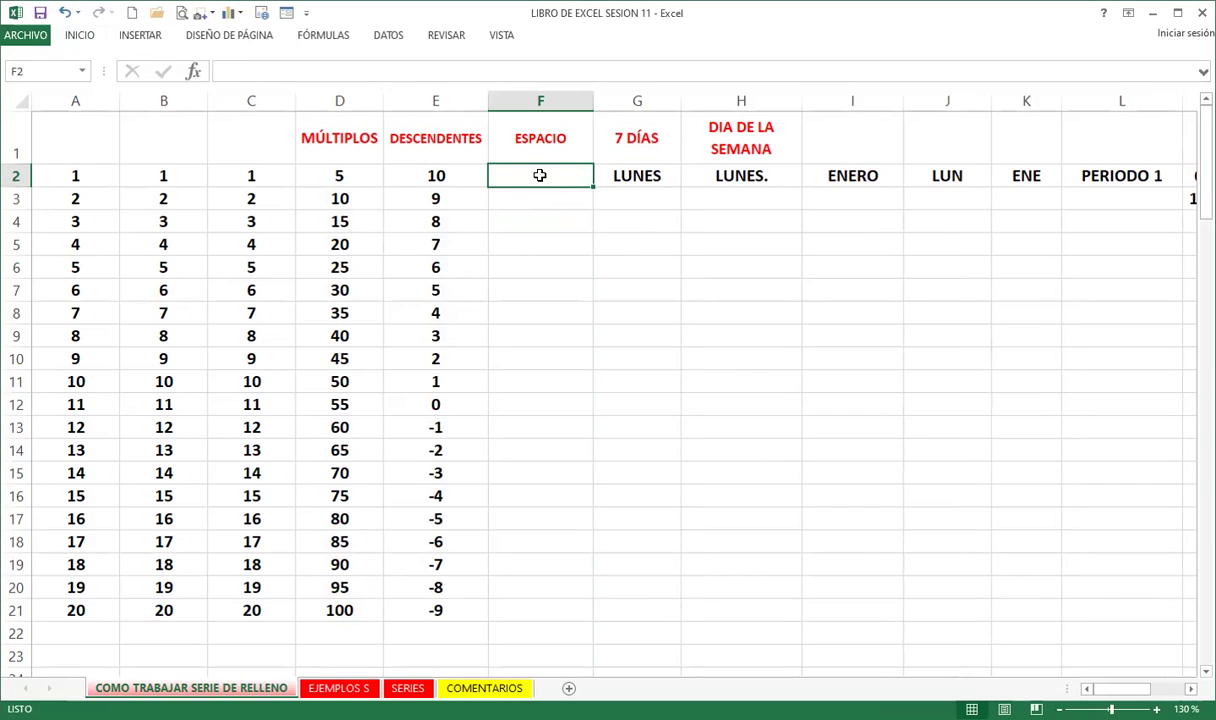
type("1")
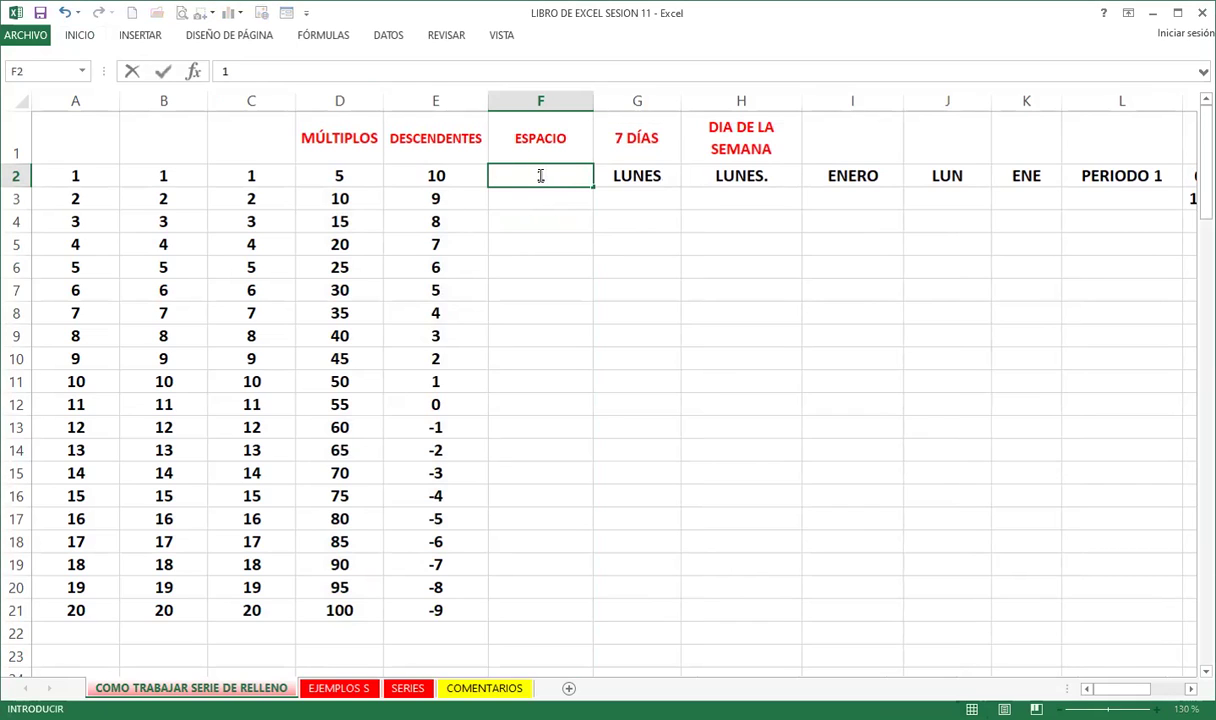
key("Return")
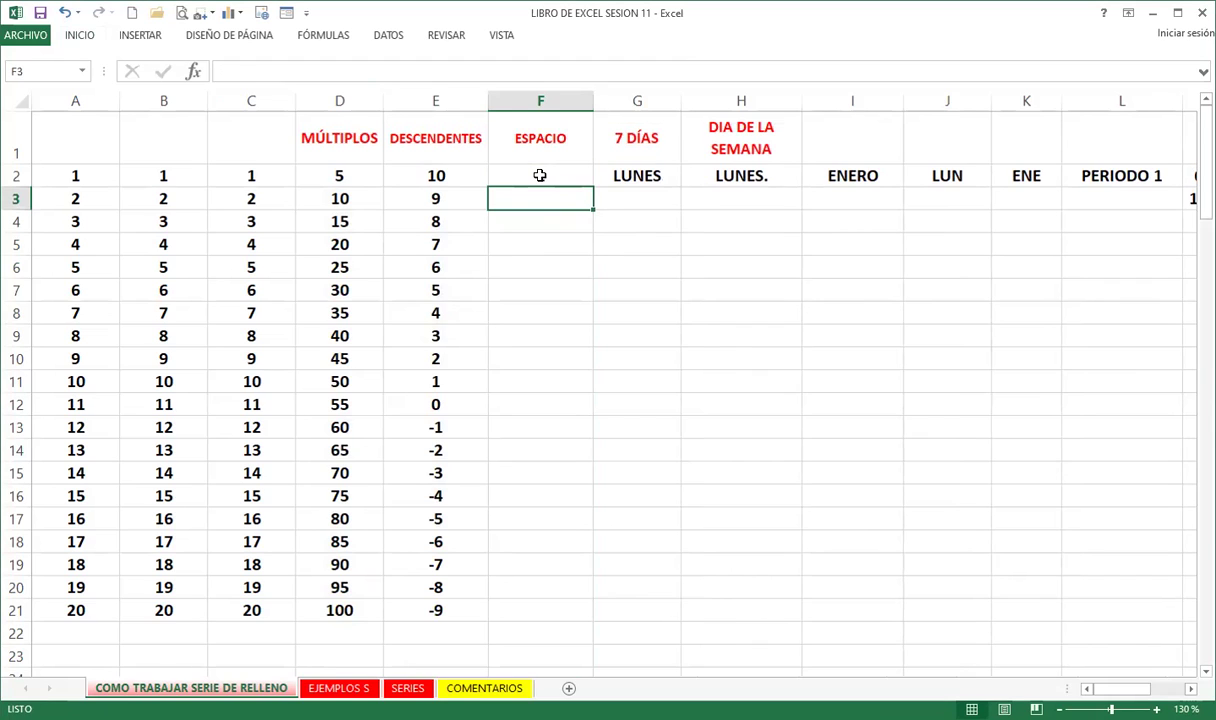
key("Return")
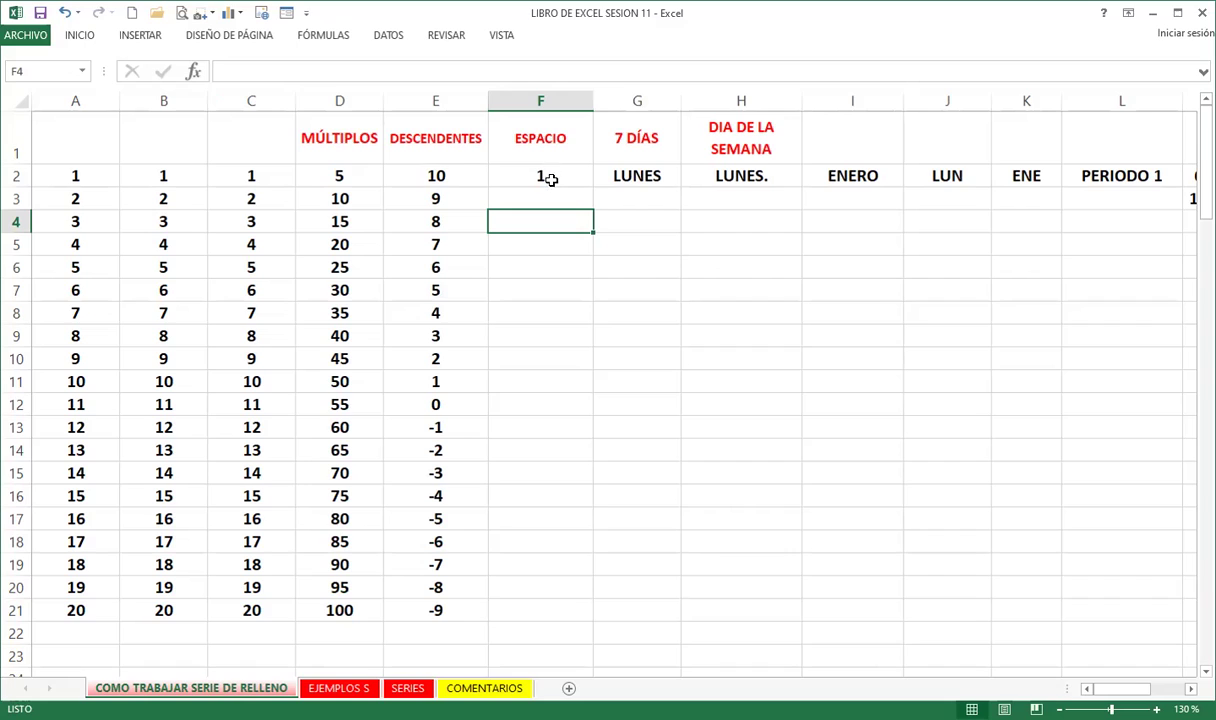
left_click_drag(565, 174, 565, 192)
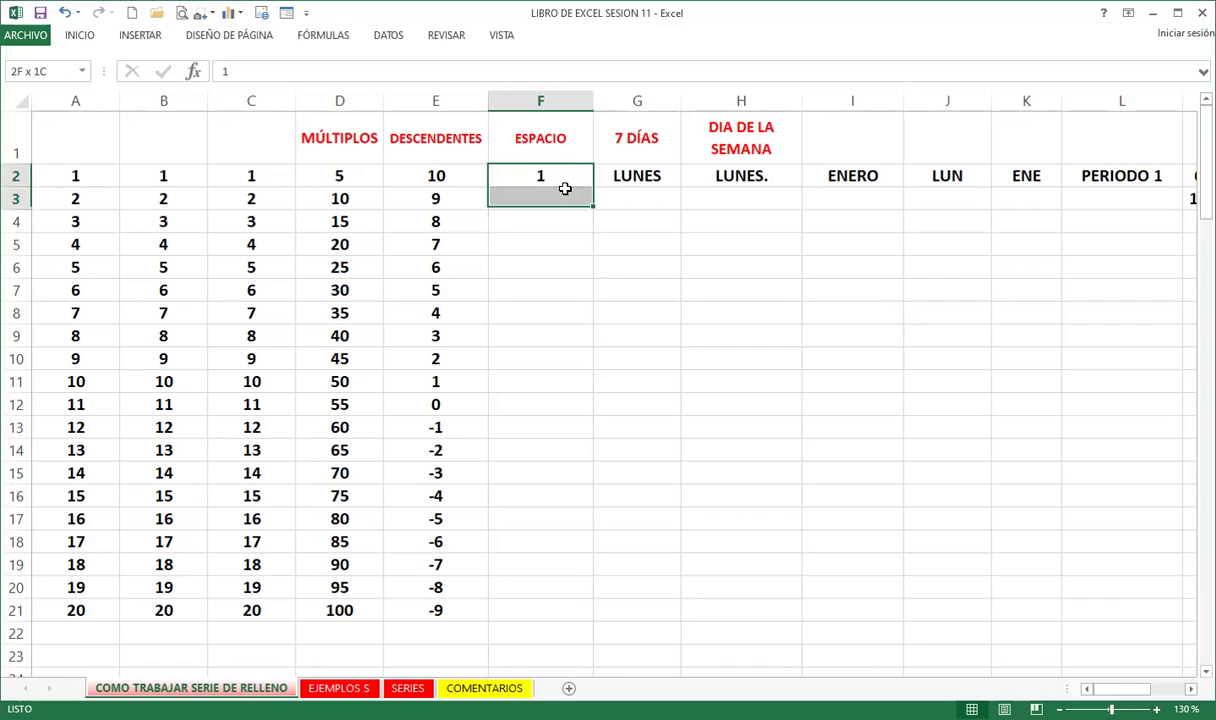
left_click(514, 180)
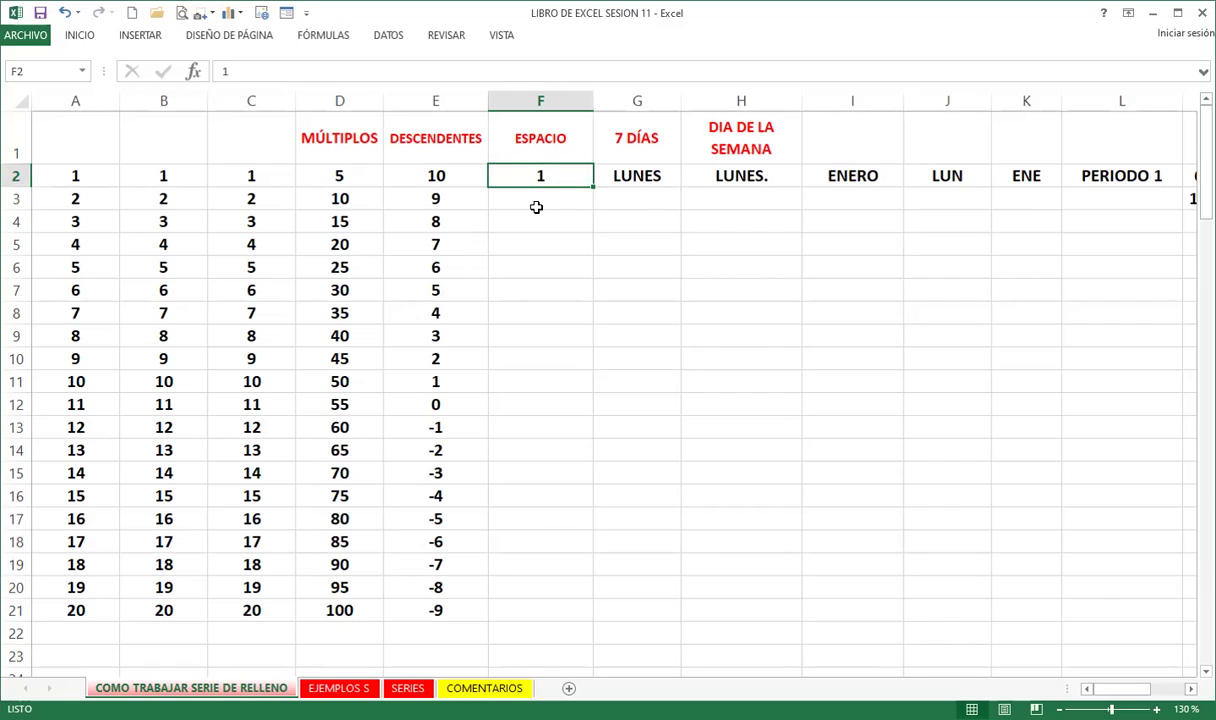
left_click(517, 199)
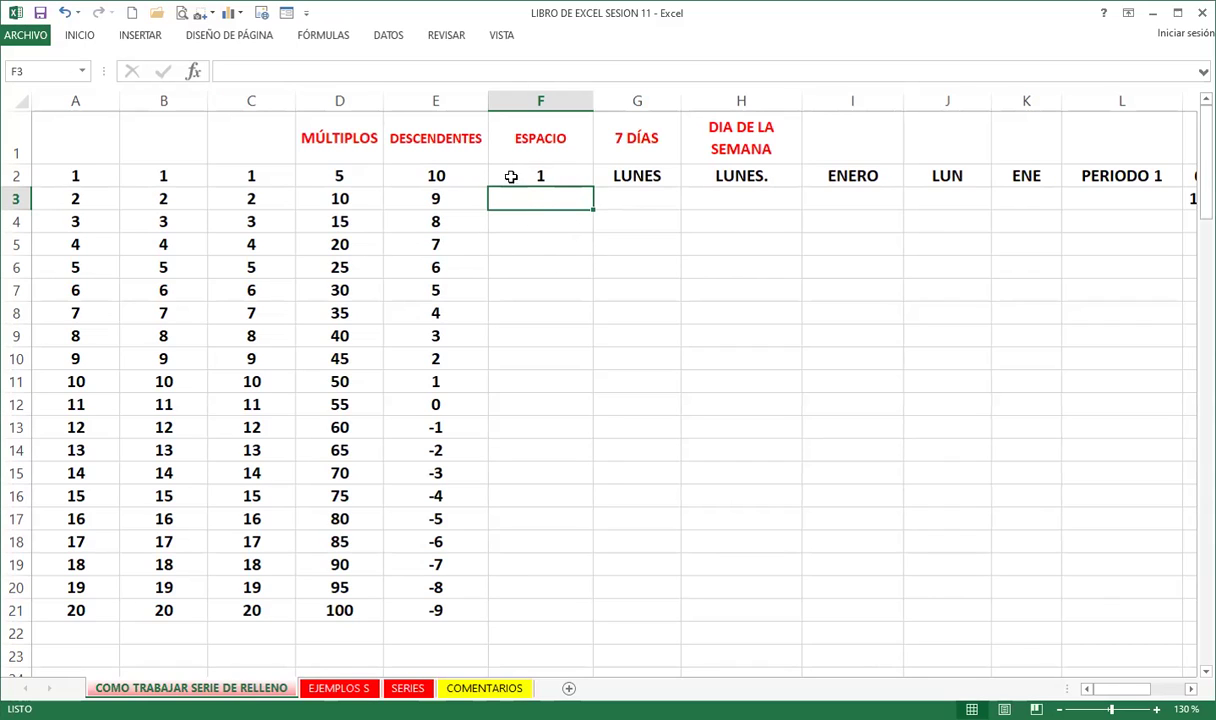
- Right-drag the F2:F3 pair (1 and blank) to F21 as Serie de relleno, giving 1–10 on alternate rows
left_click(511, 175)
left_click_drag(511, 175, 513, 192)
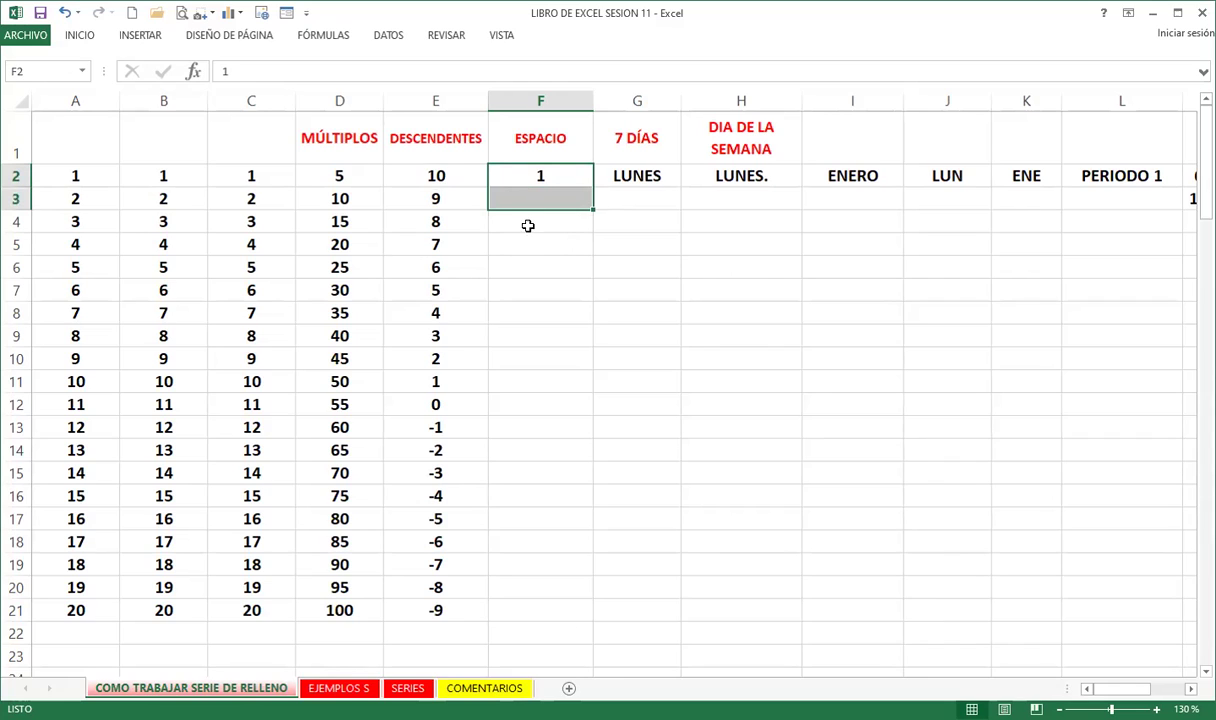
left_click_drag(590, 211, 583, 612)
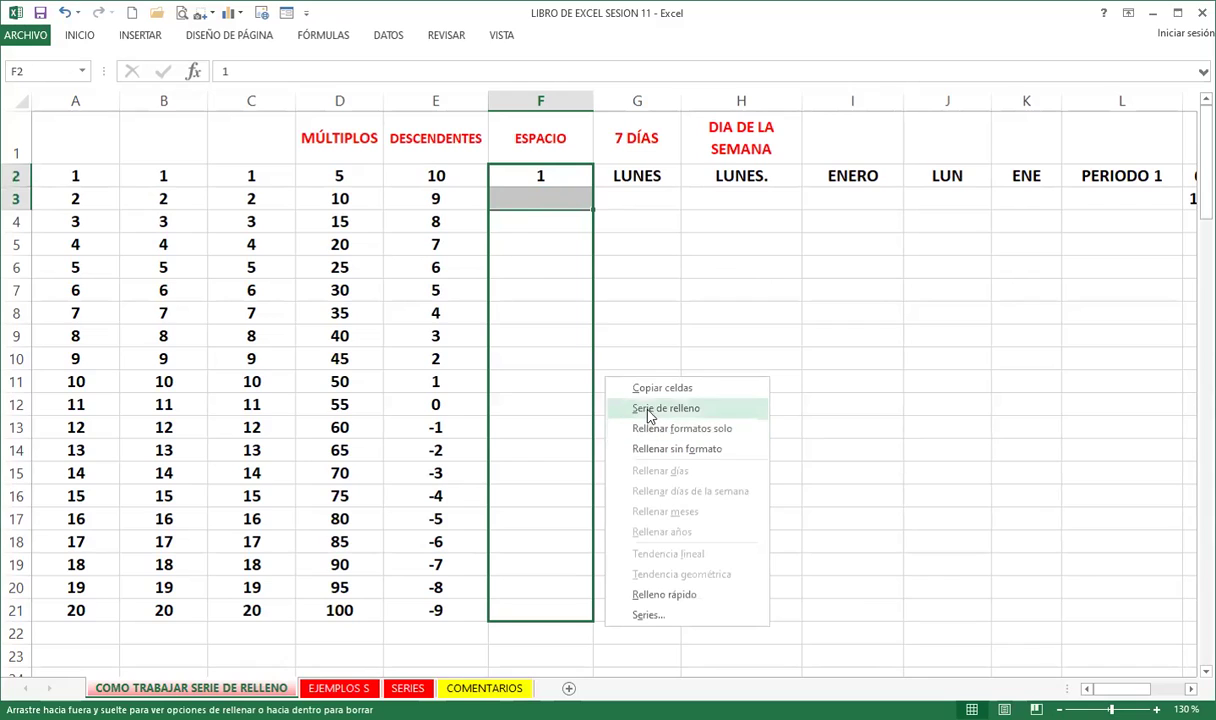
left_click(652, 409)
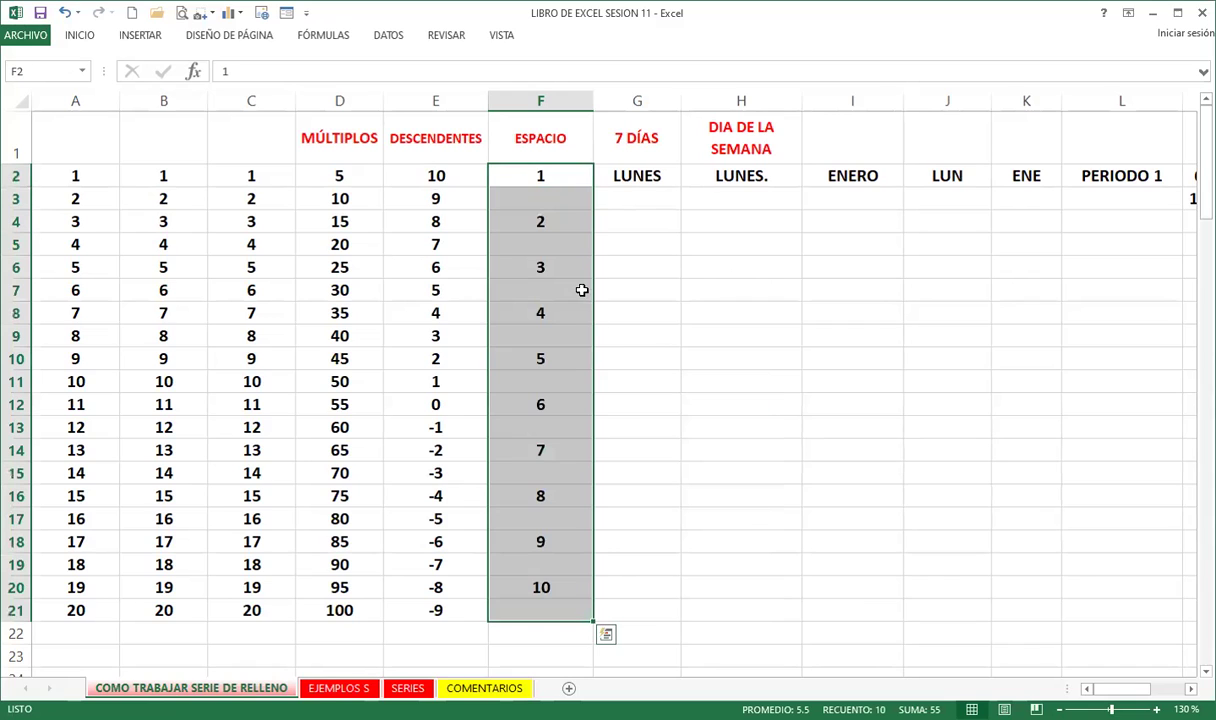
left_click(570, 224)
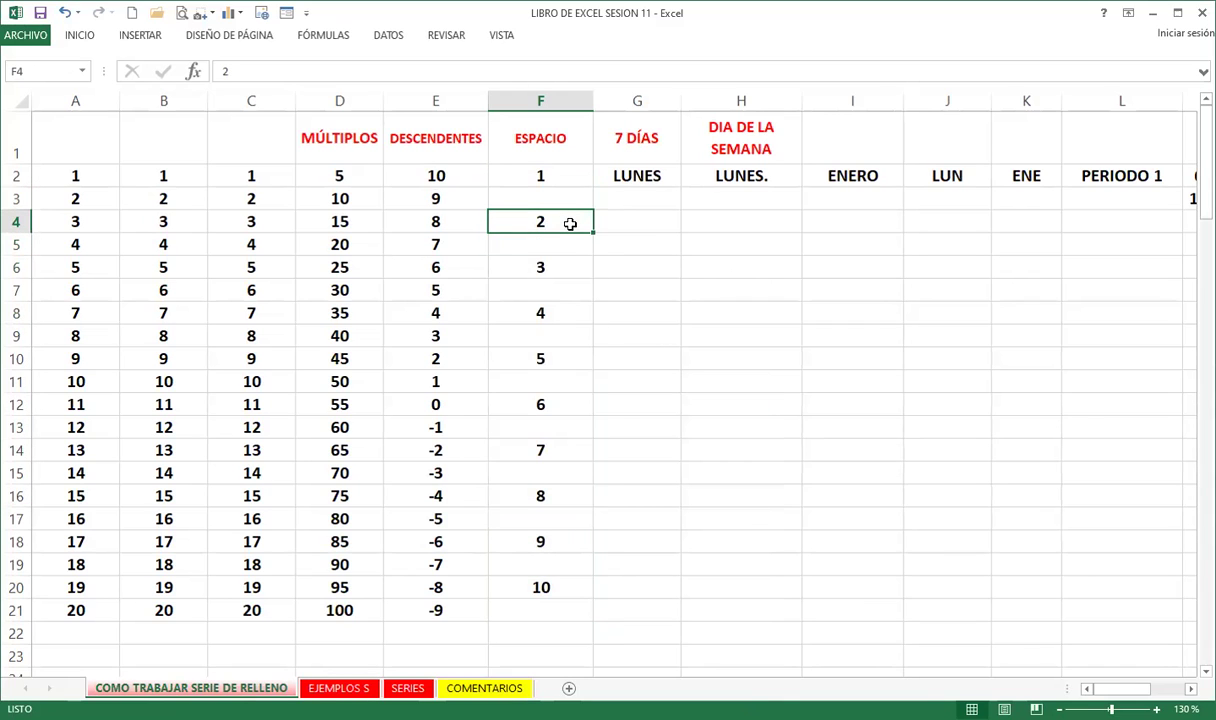
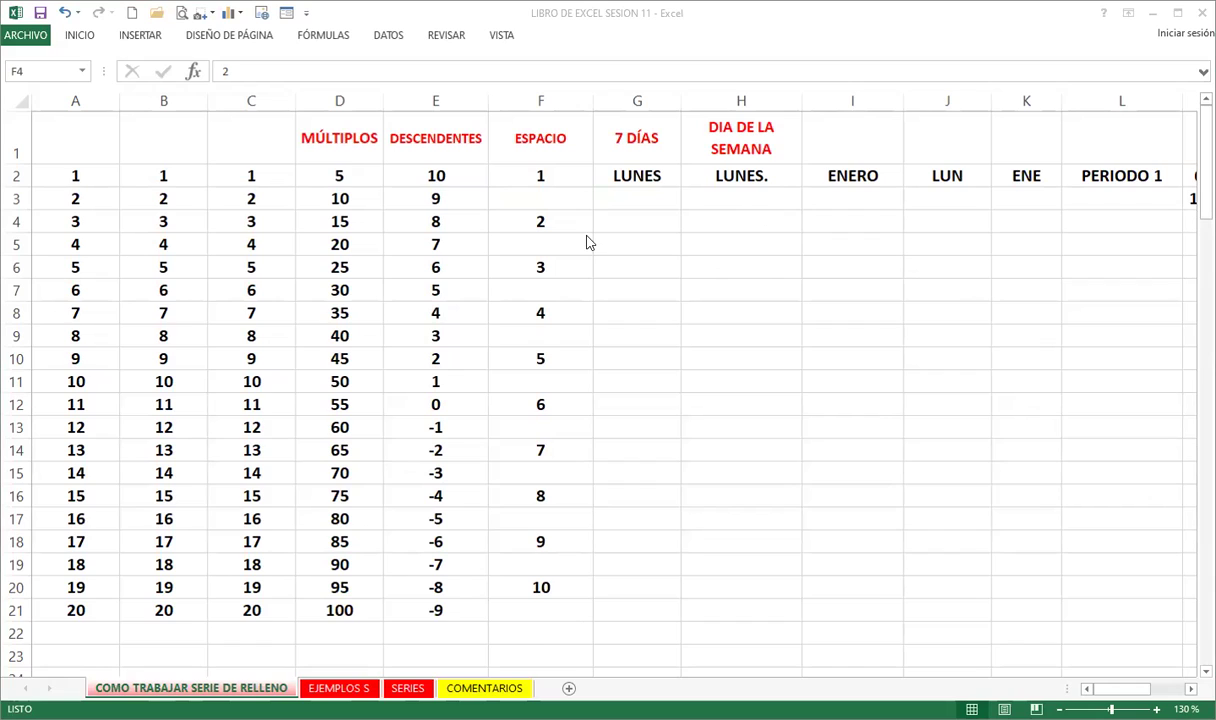
- Drag LUNES in G2 down to G21 to repeat the weekdays, ending at SÁBADO
left_click(639, 196)
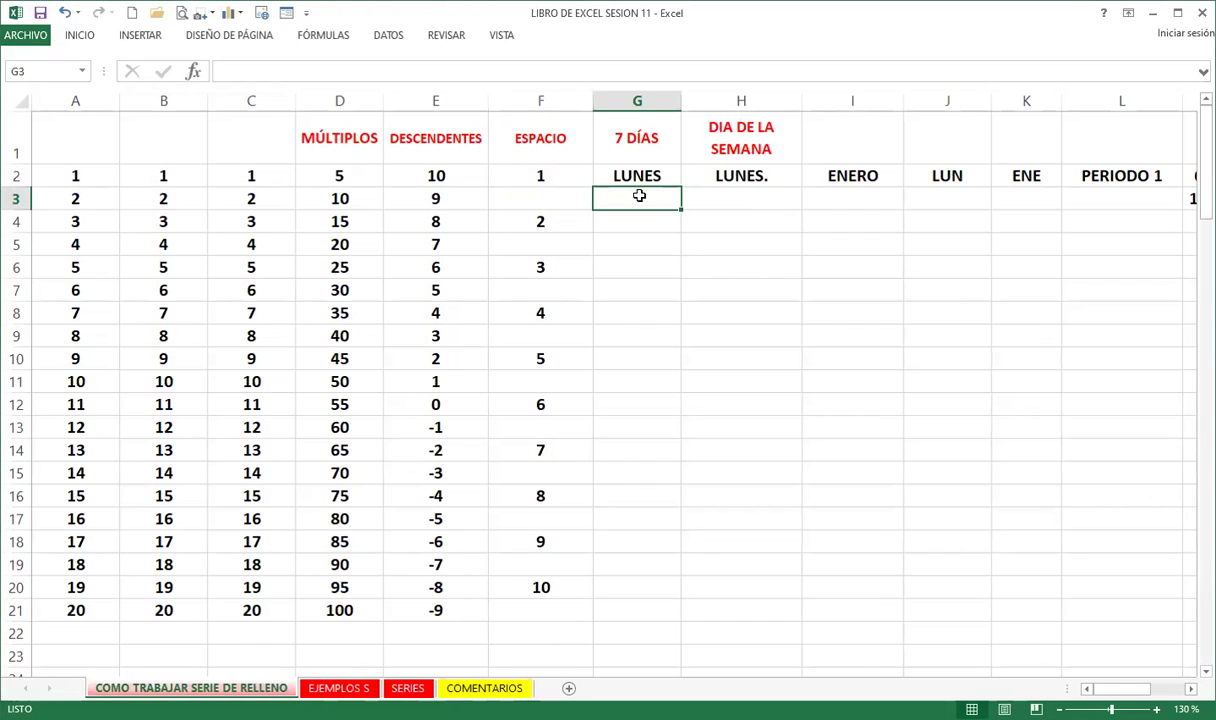
left_click(1190, 689)
left_click(1190, 689)
left_click(1190, 689)
left_click(1190, 689)
left_click(1190, 689)
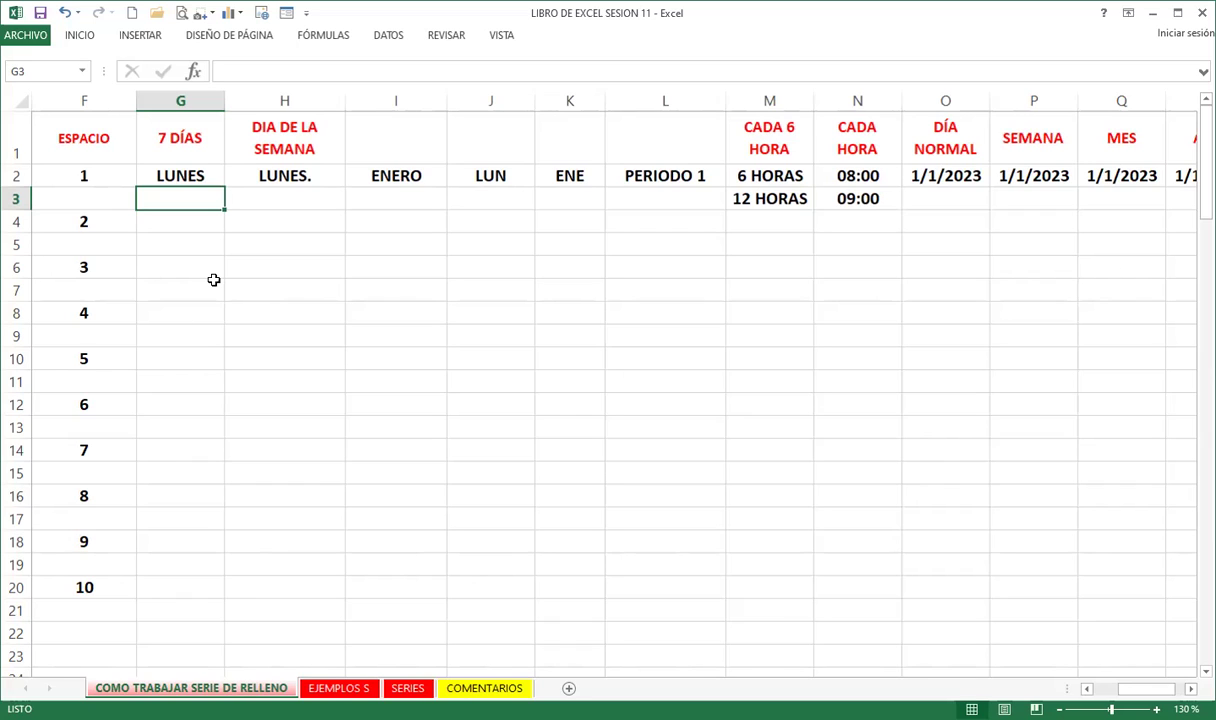
left_click(171, 168)
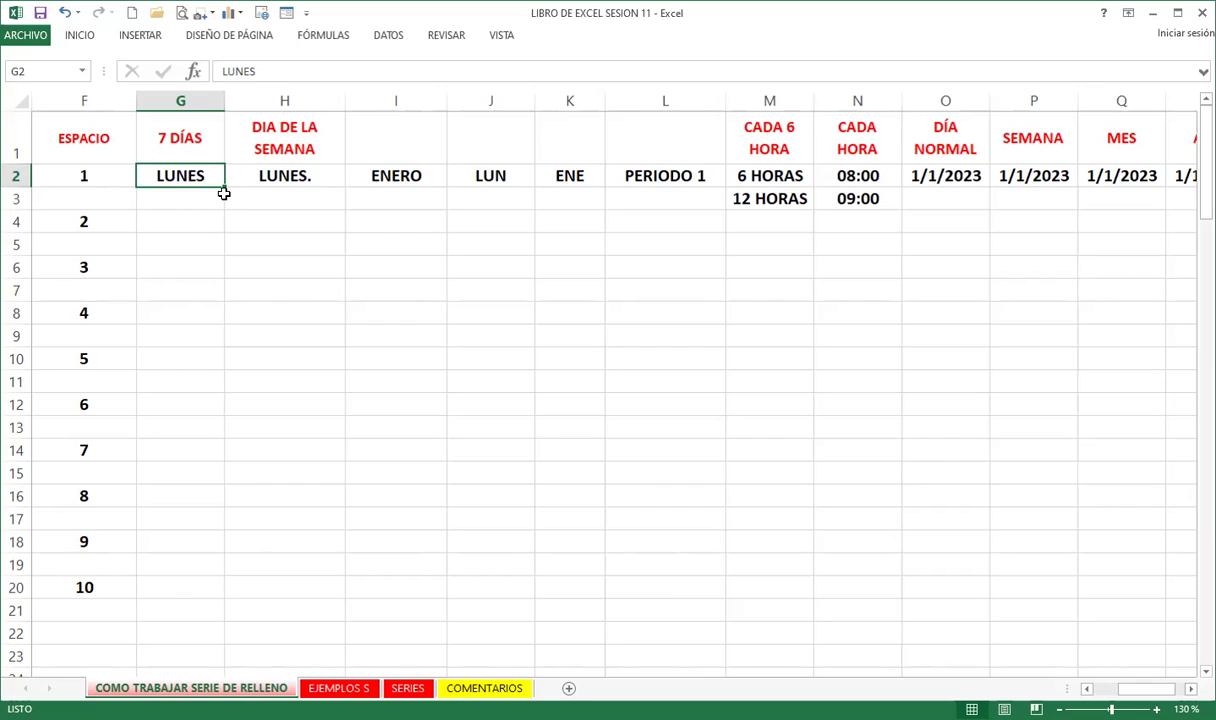
left_click_drag(224, 189, 233, 610)
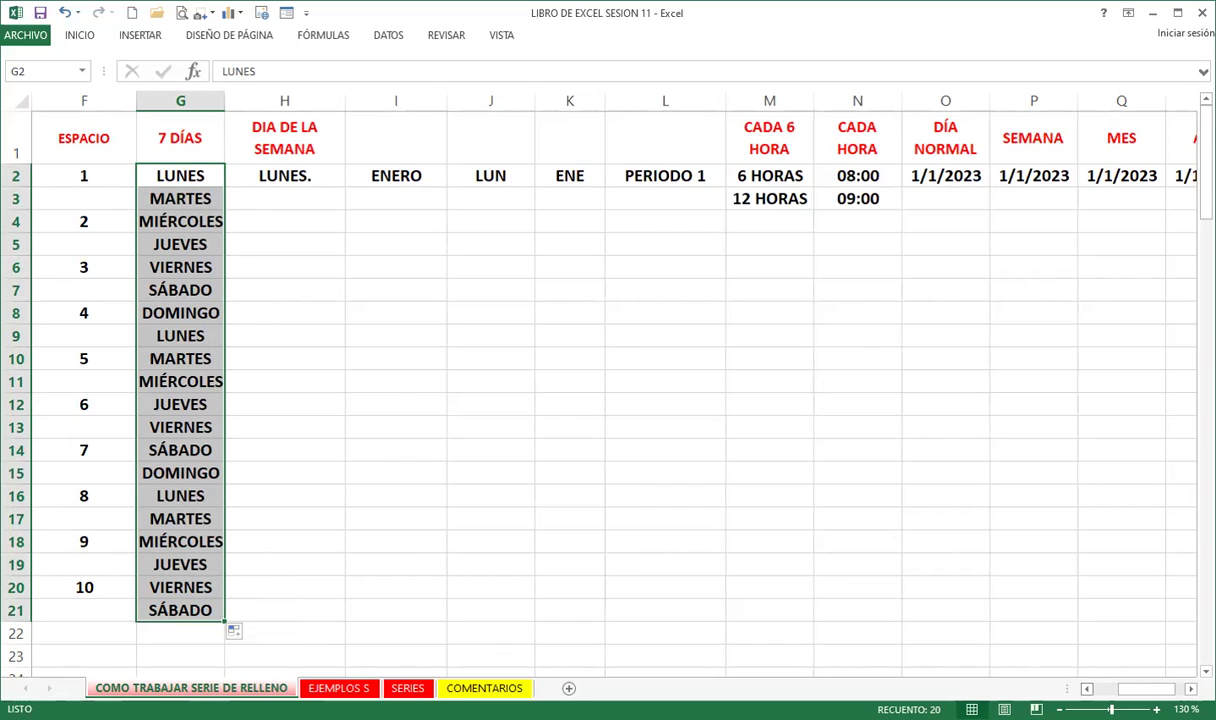
left_click(1085, 689)
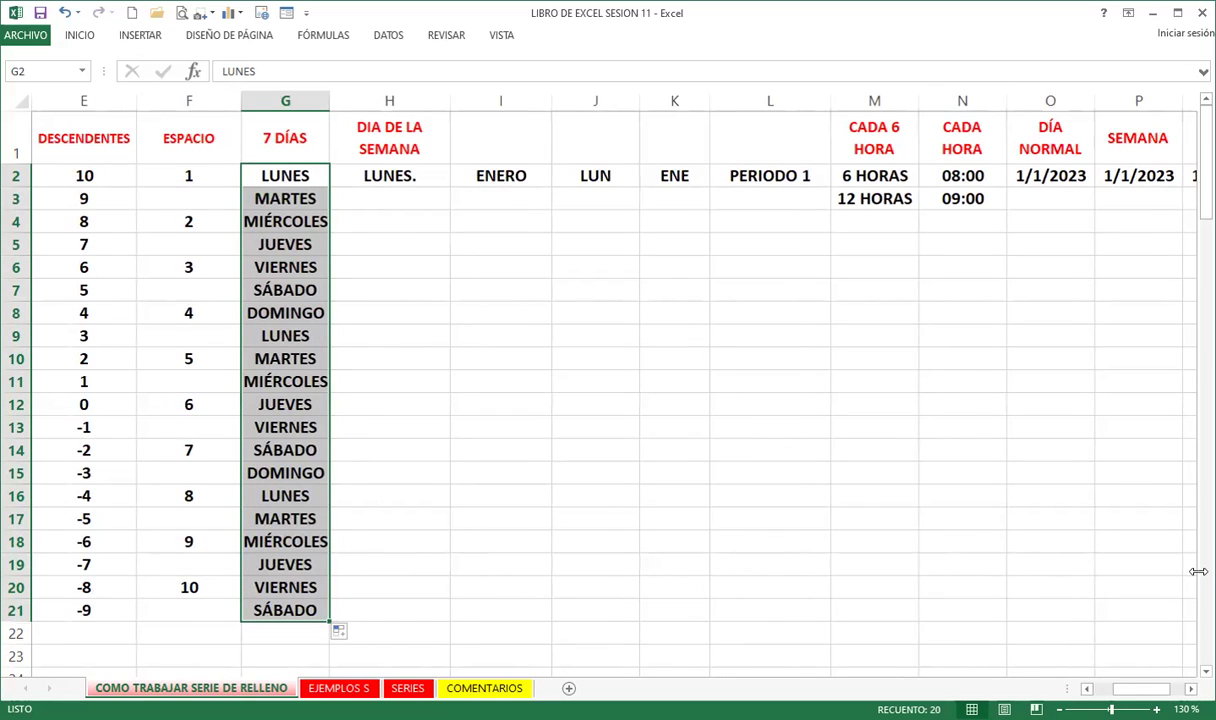
left_click(1190, 688)
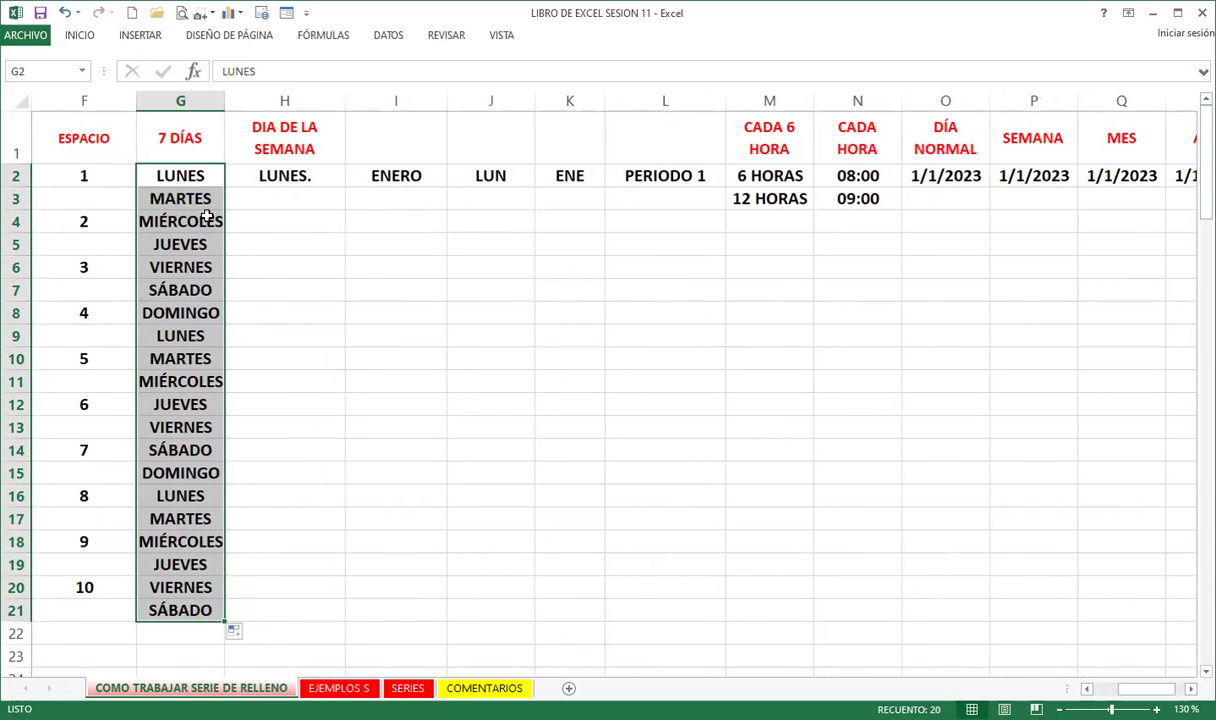
left_click(273, 176)
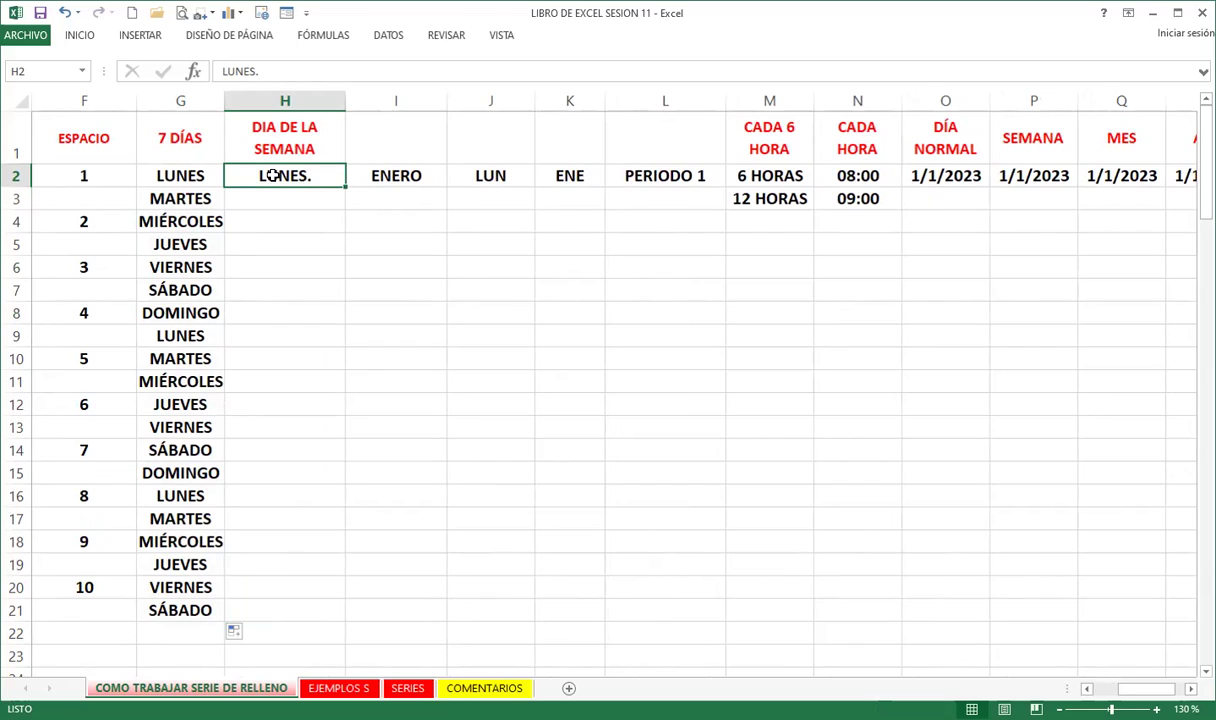
- Right-drag LUNES. from H2 to H21 and fill weekdays only, LUNES through VIERNES
left_click_drag(172, 287, 175, 312)
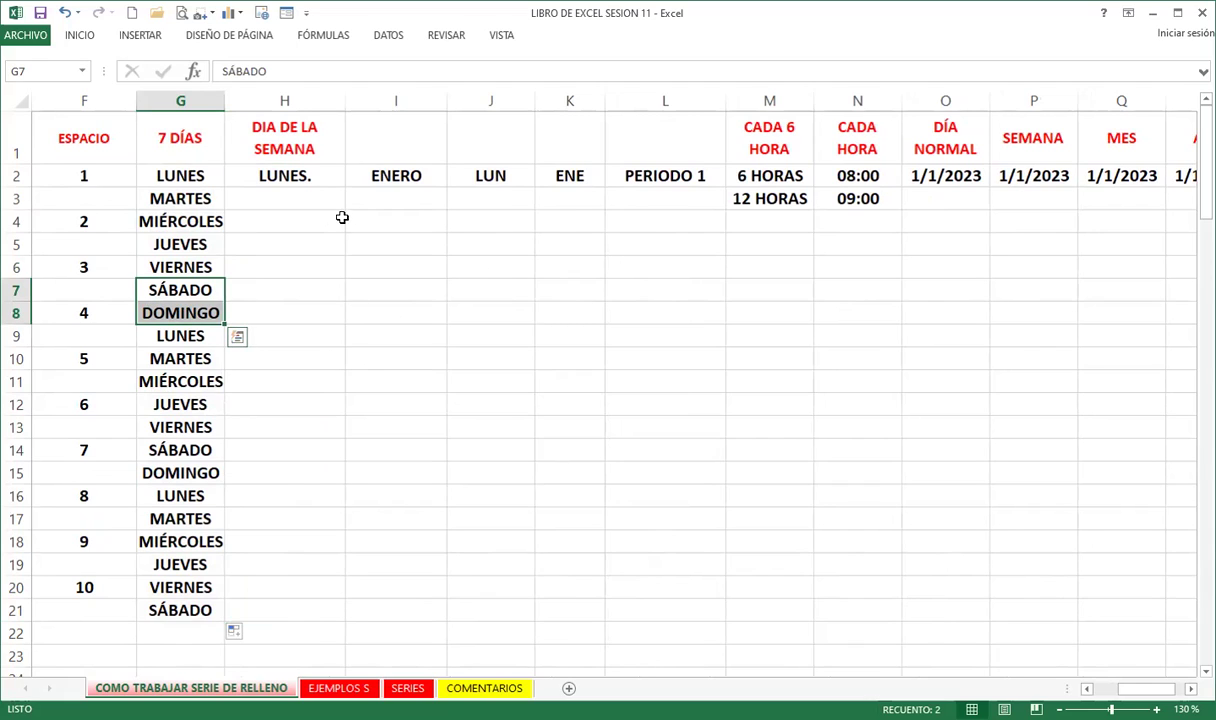
left_click(292, 177)
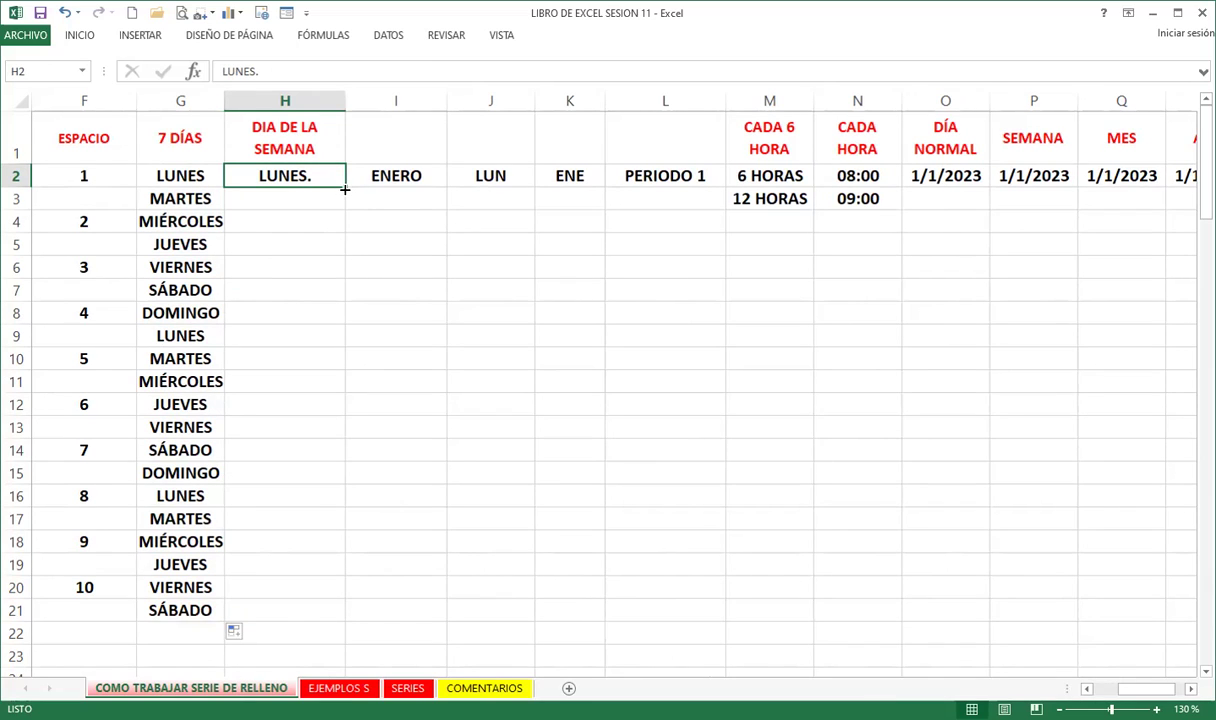
mouse_move(344, 189)
left_mouse_down()
mouse_move(350, 487)
mouse_move(800, 511)
mouse_move(330, 612)
left_mouse_up()
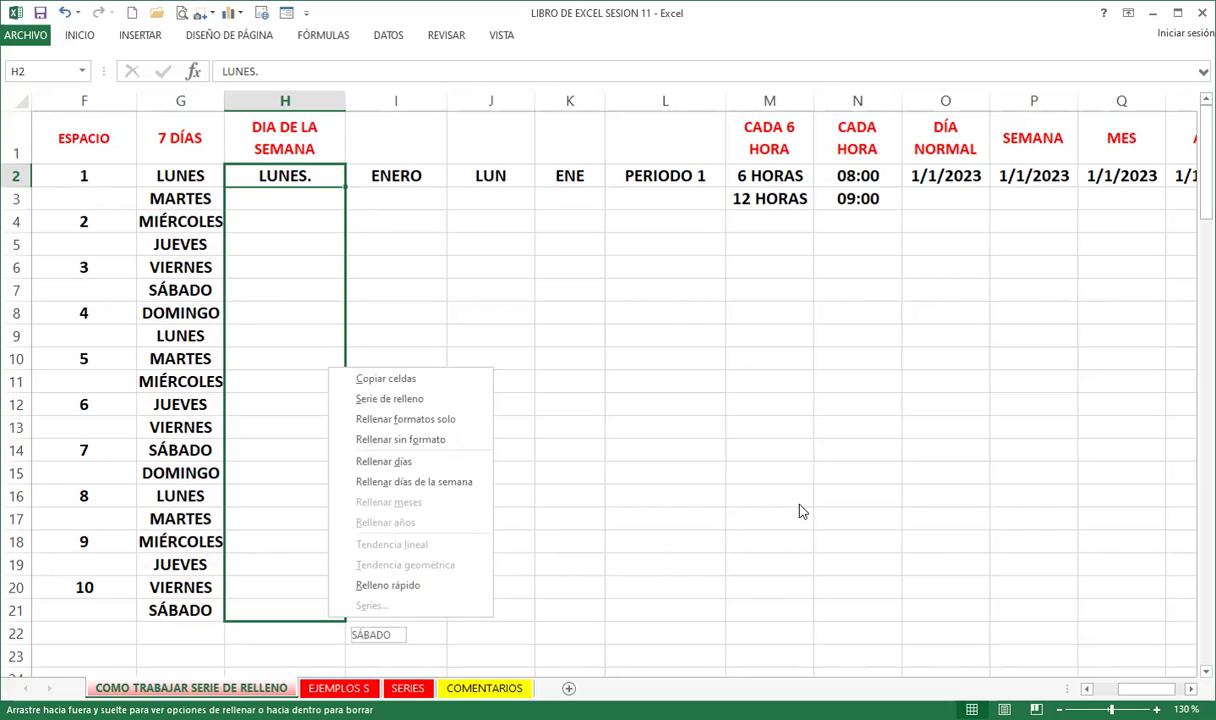
left_click(429, 484)
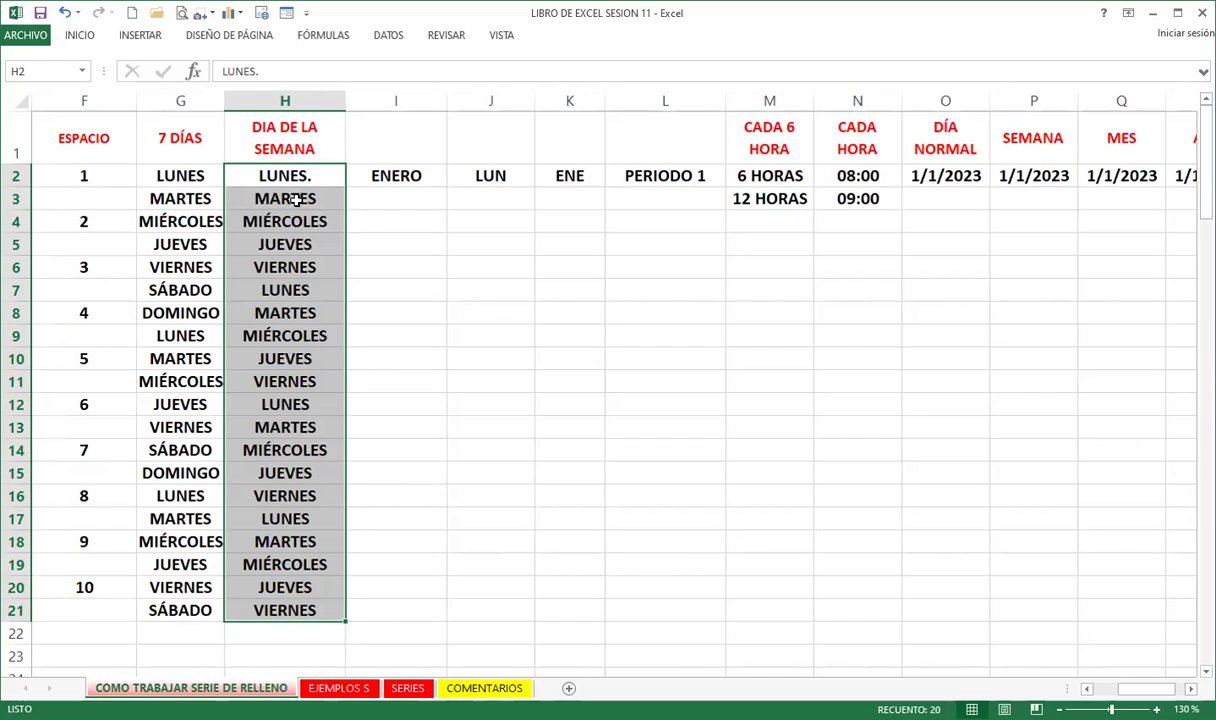
left_click(358, 173)
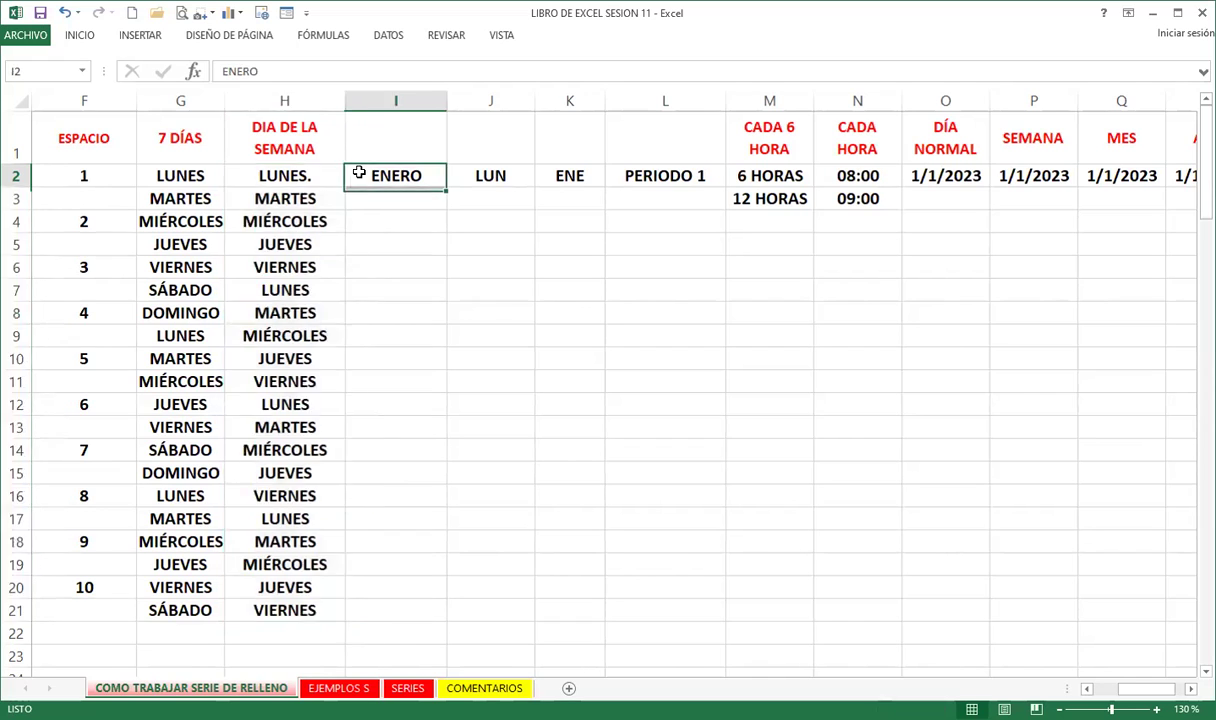
- Auto-fill month names from ENERO in I2 down to AGOSTO in row 21
double_click(446, 188)
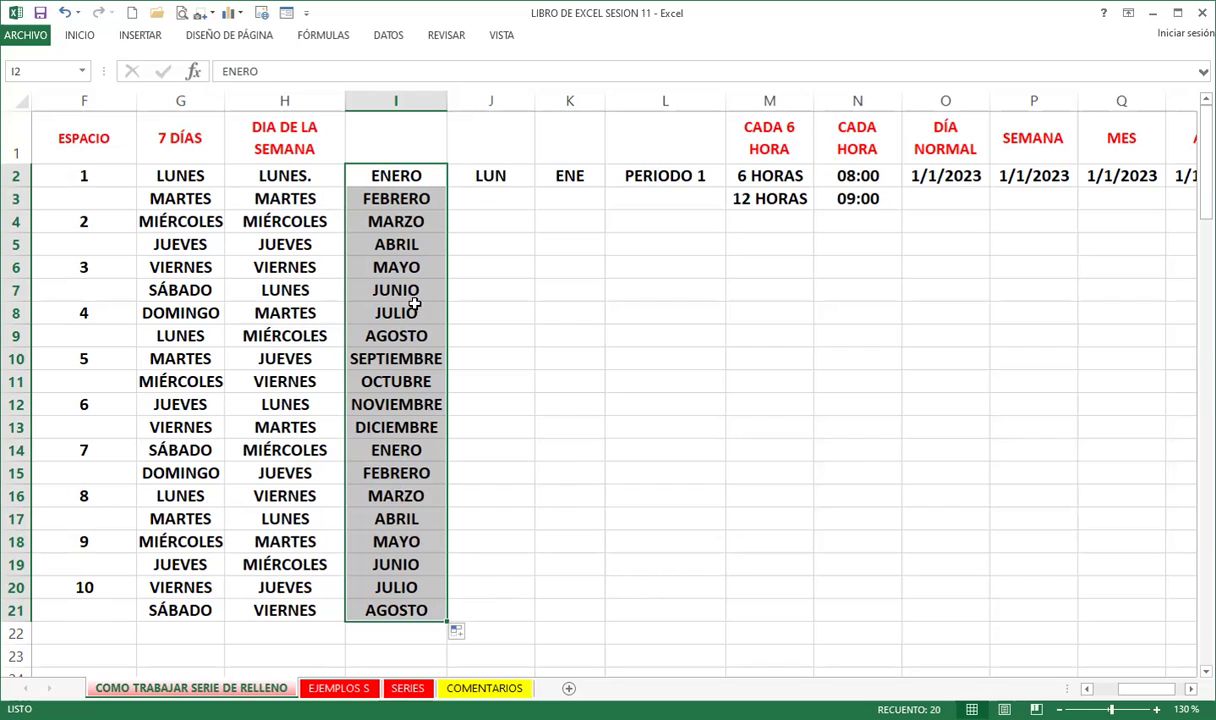
left_click(385, 181)
left_click(247, 184)
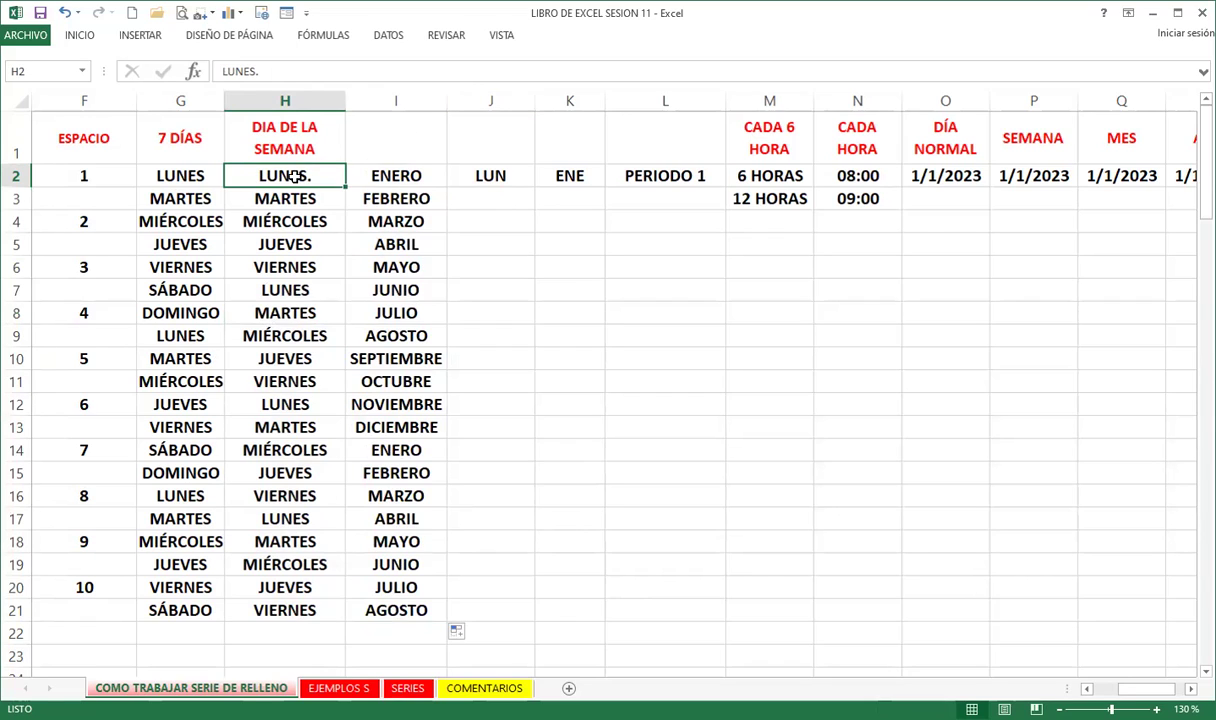
left_click(393, 170)
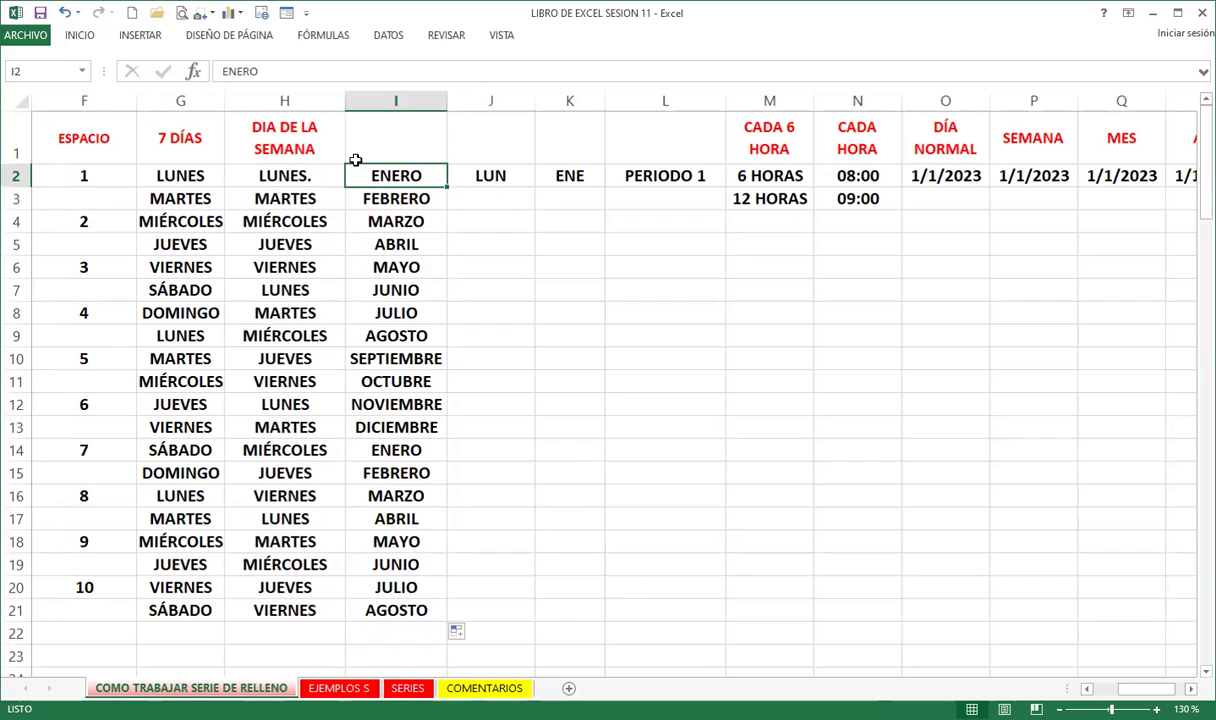
left_click(488, 176)
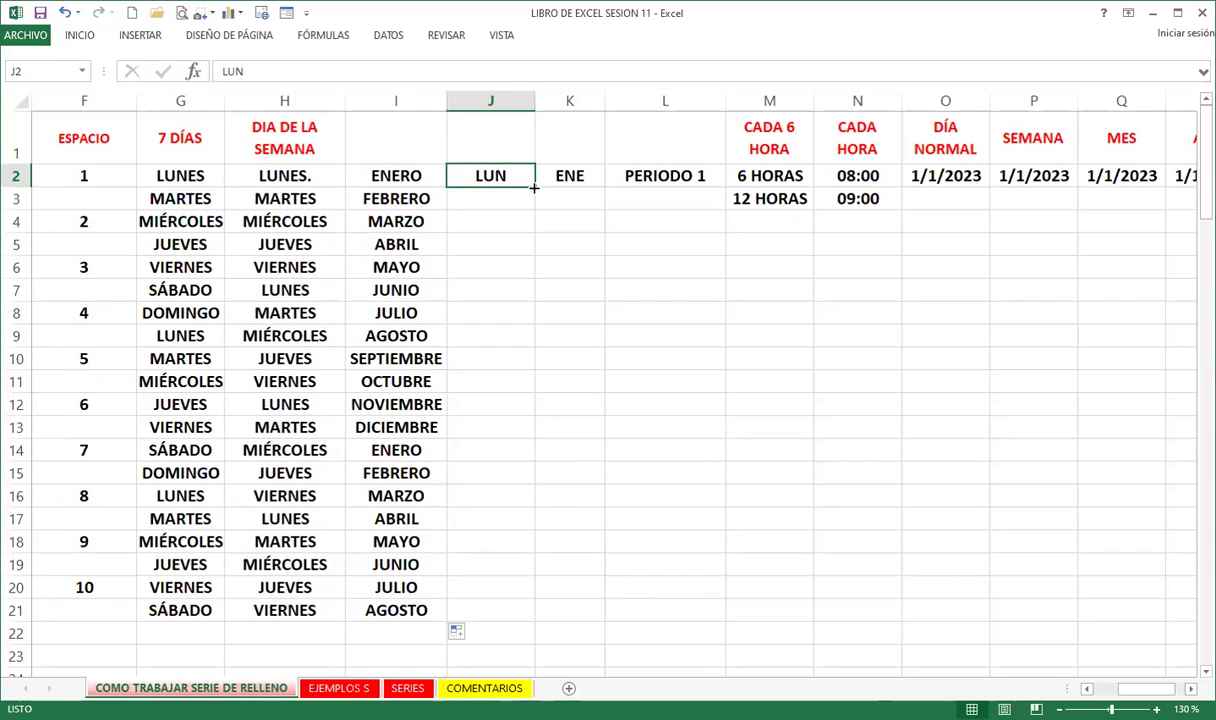
- Auto-fill abbreviated weekdays from LUN in J2 down to SÁB. in row 21
double_click(533, 190)
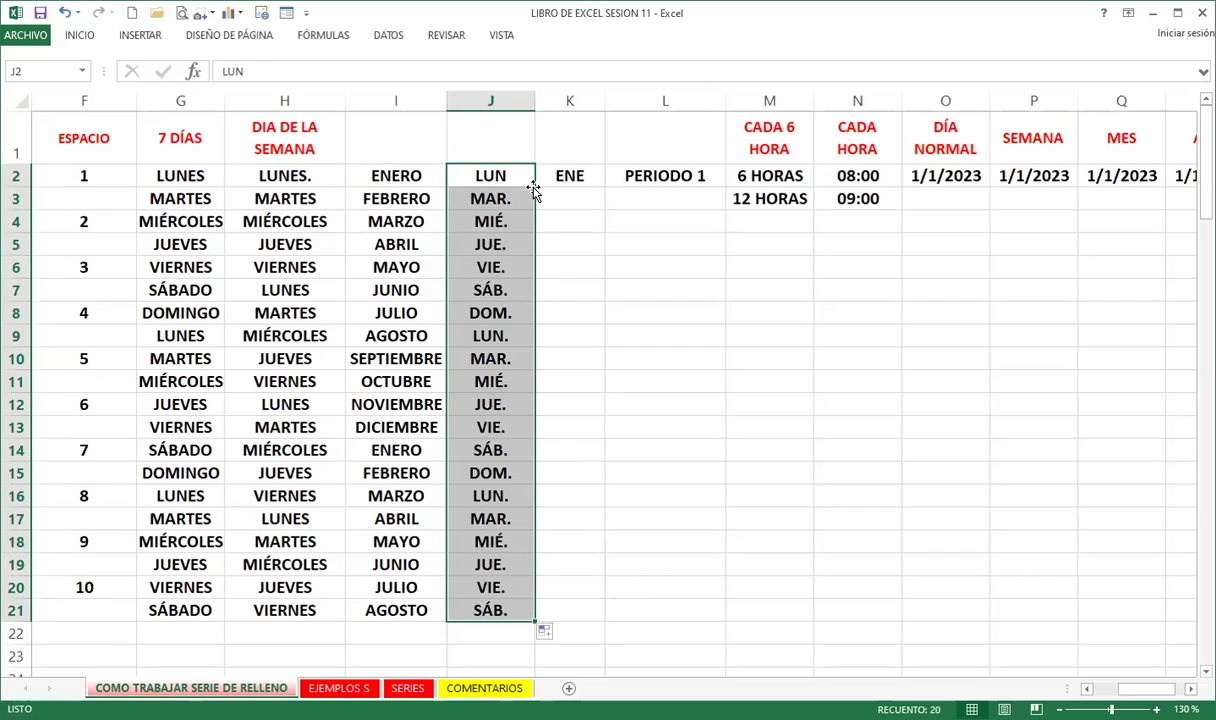
left_click(489, 198)
left_click(549, 227)
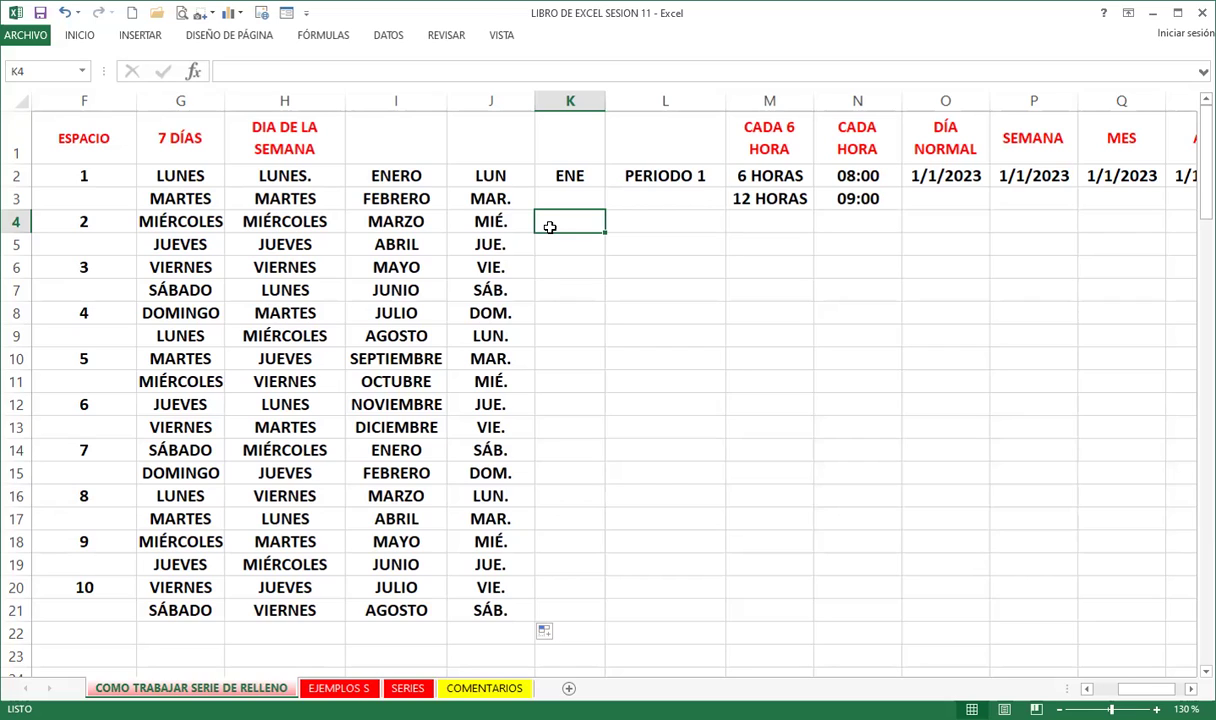
left_click(286, 288)
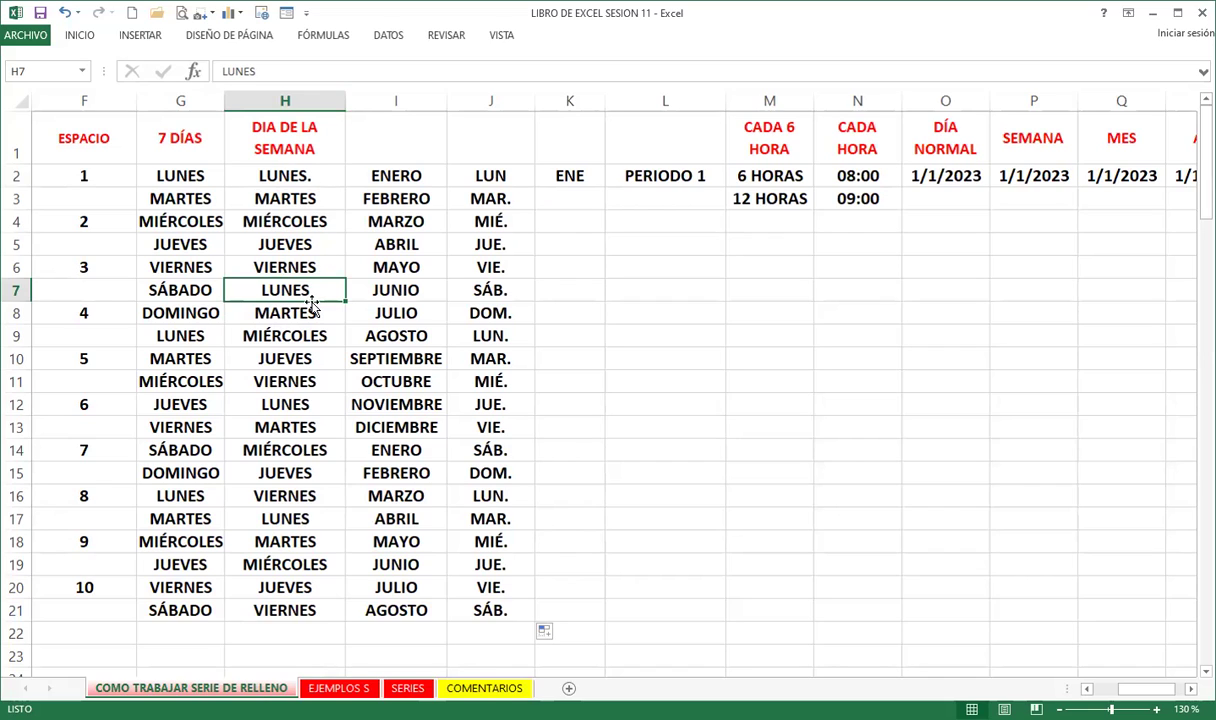
left_click(278, 198)
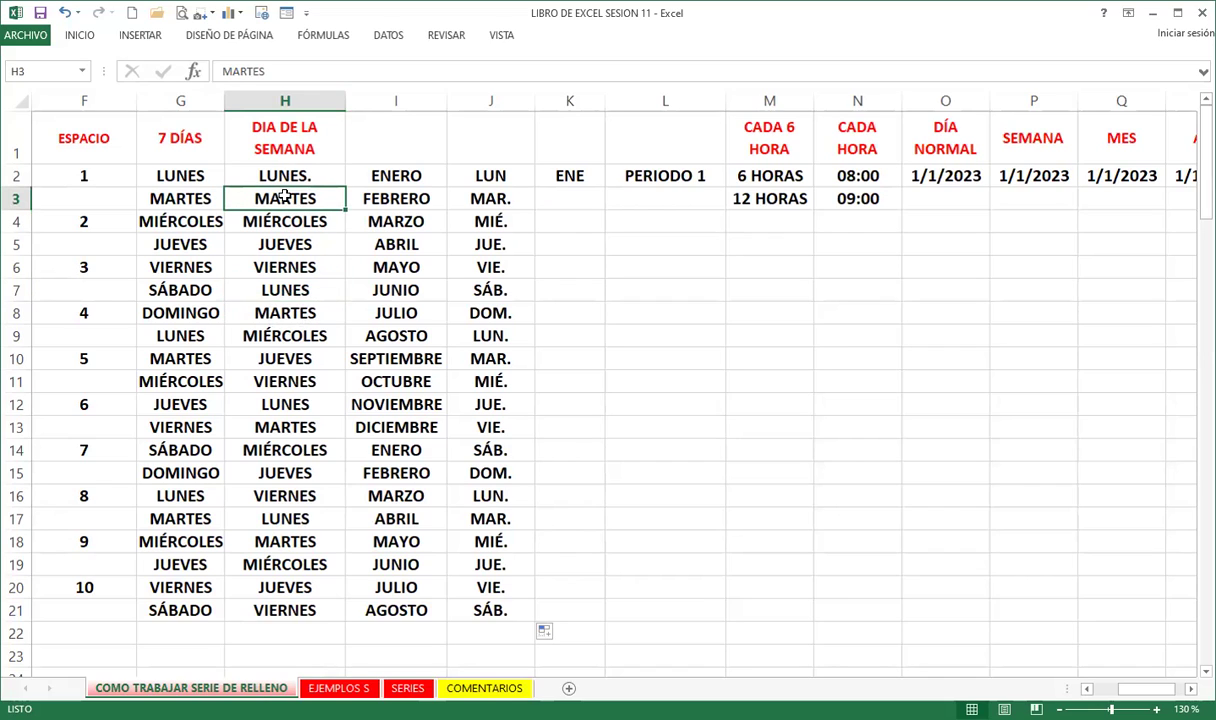
mouse_move(278, 198)
left_mouse_down()
mouse_move(297, 535)
mouse_move(285, 609)
left_mouse_up()
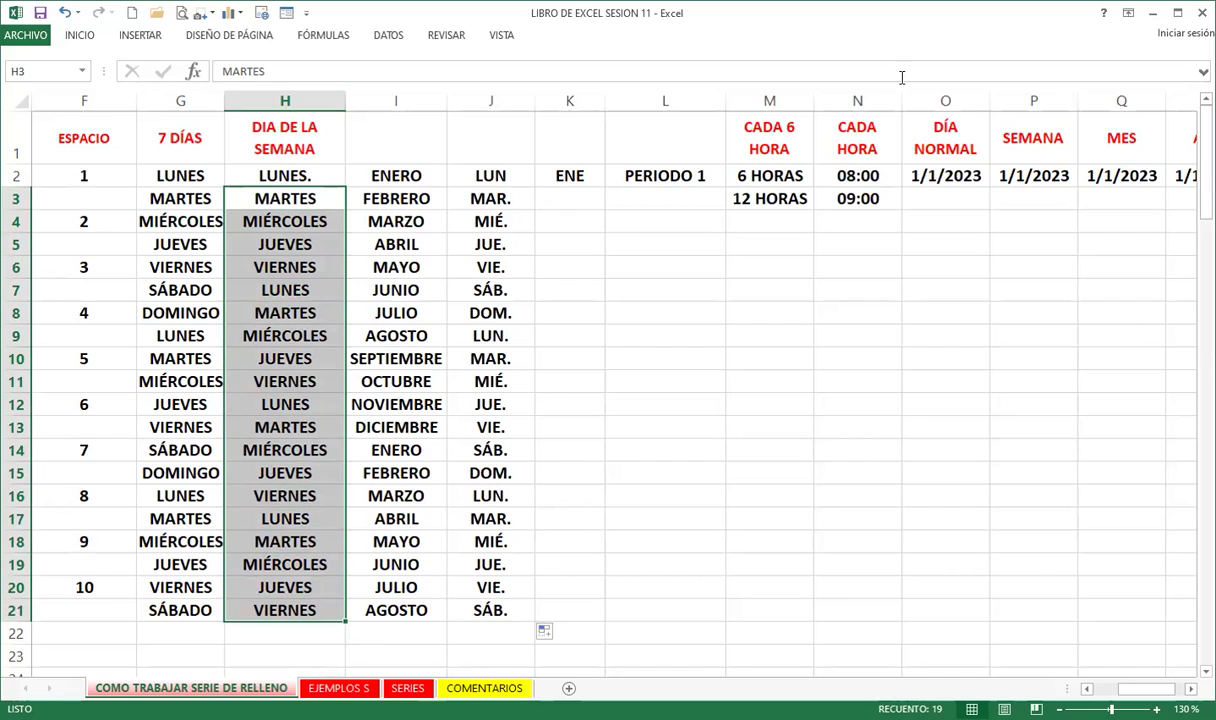
left_click(488, 178)
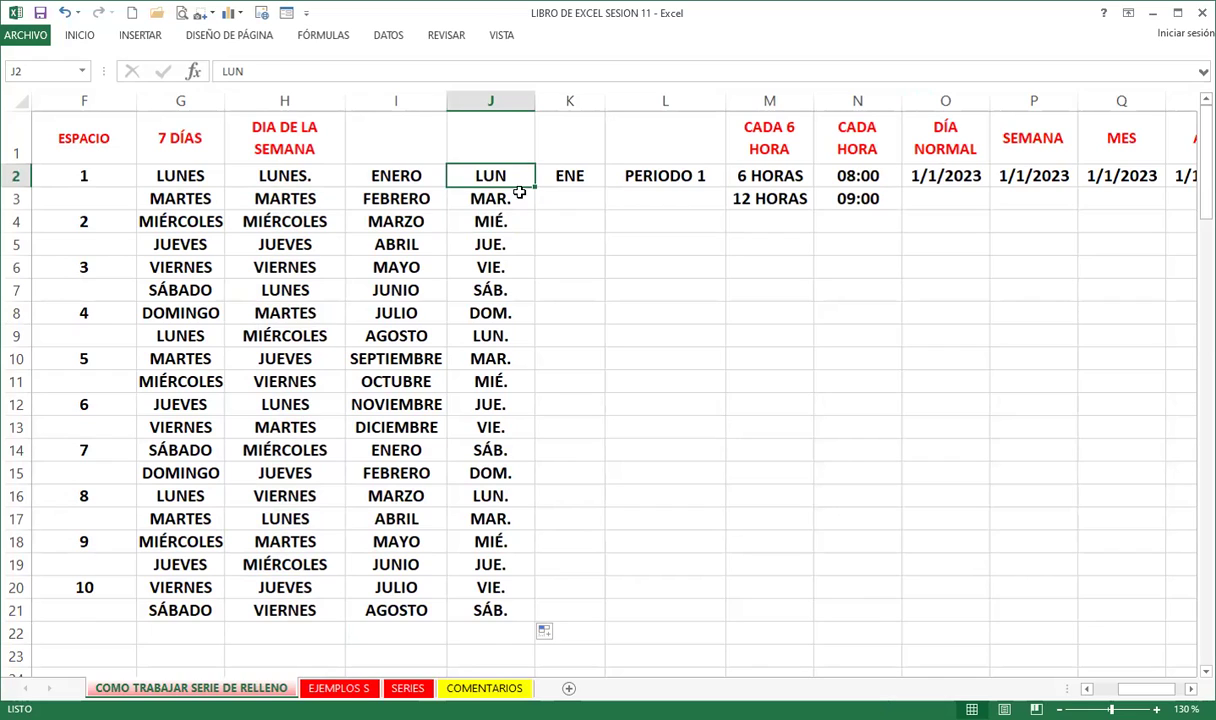
left_click(480, 196)
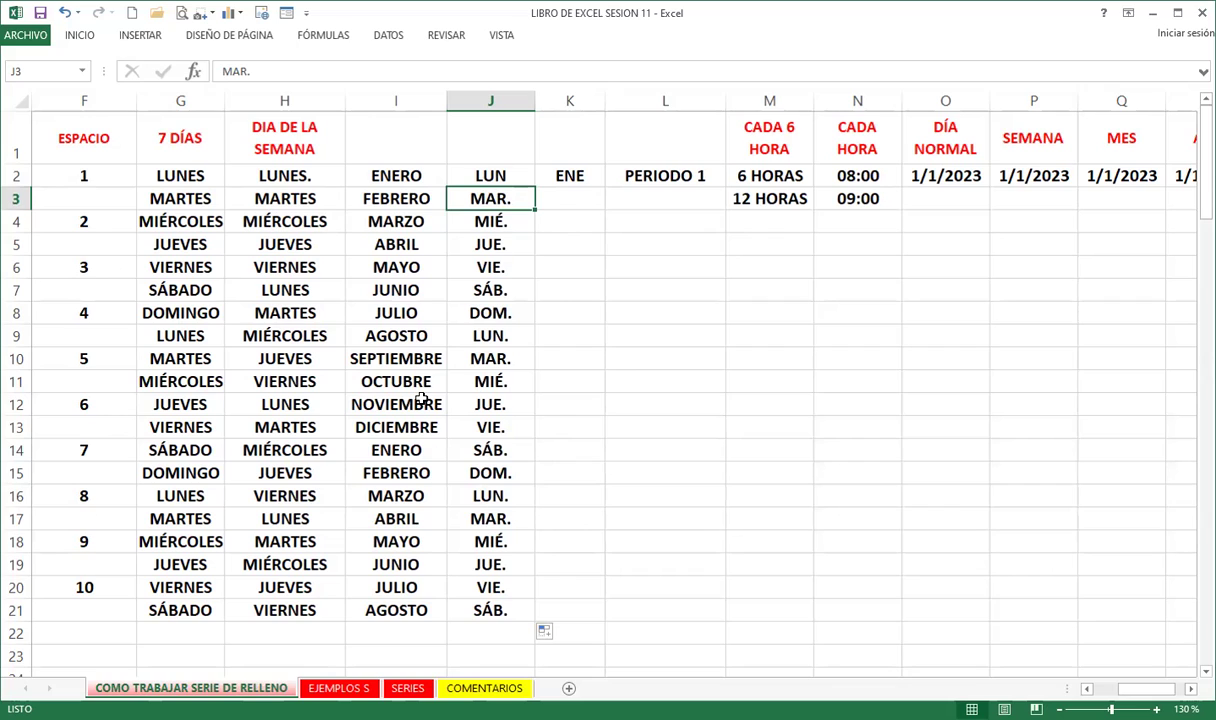
left_click(560, 176)
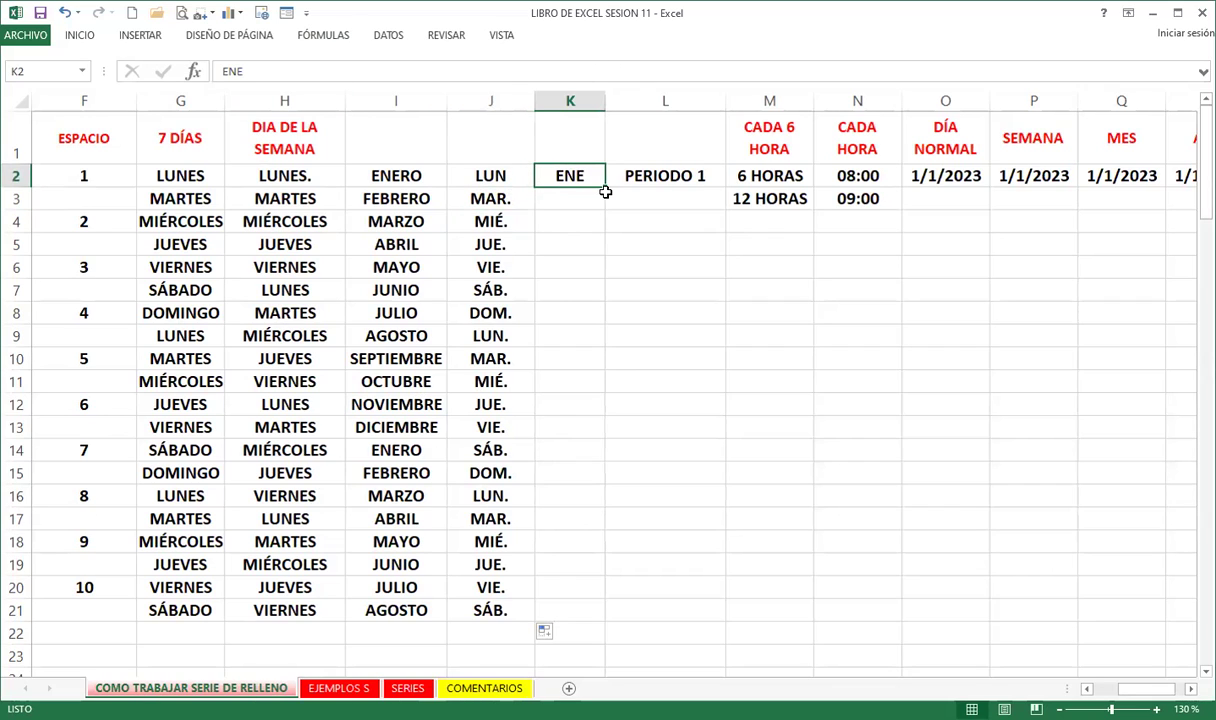
double_click(604, 190)
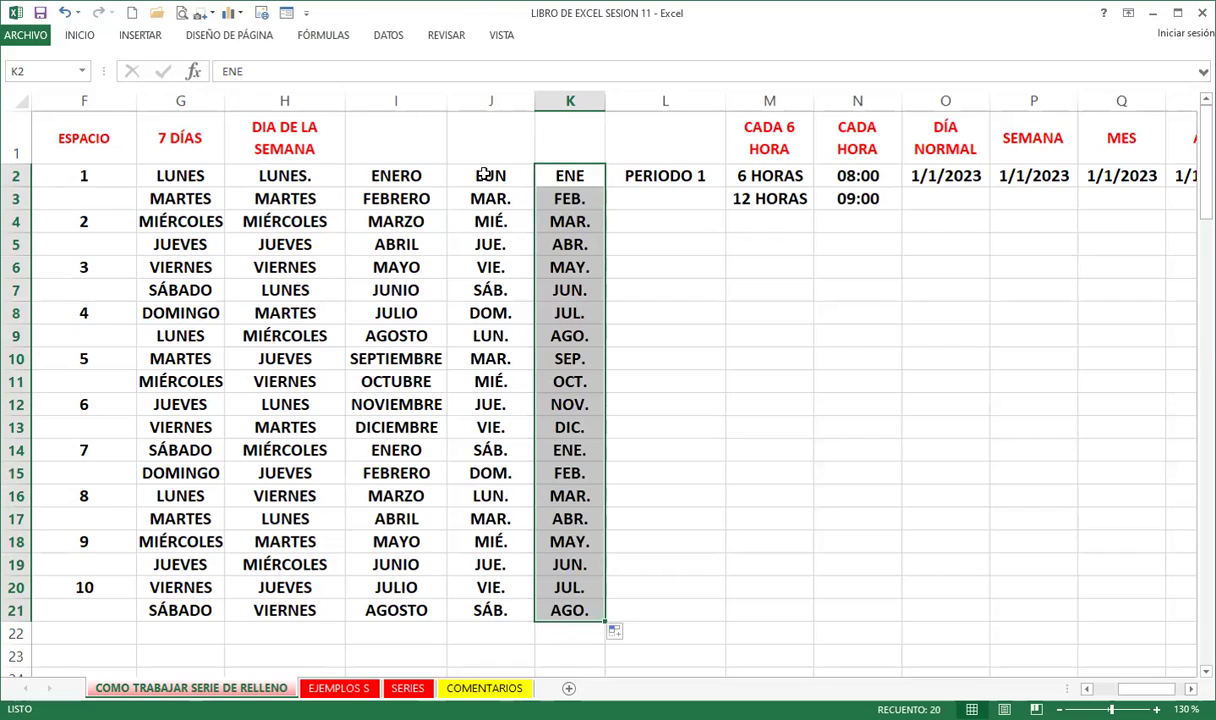
left_click(577, 175)
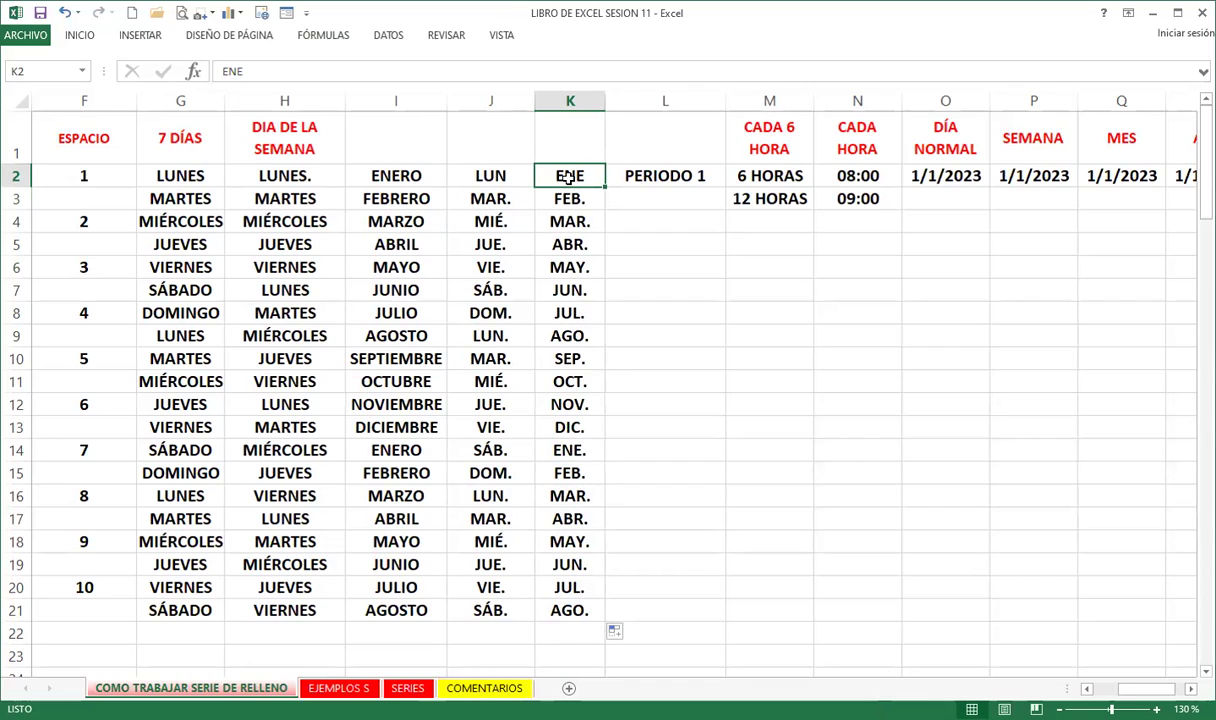
left_click(565, 545)
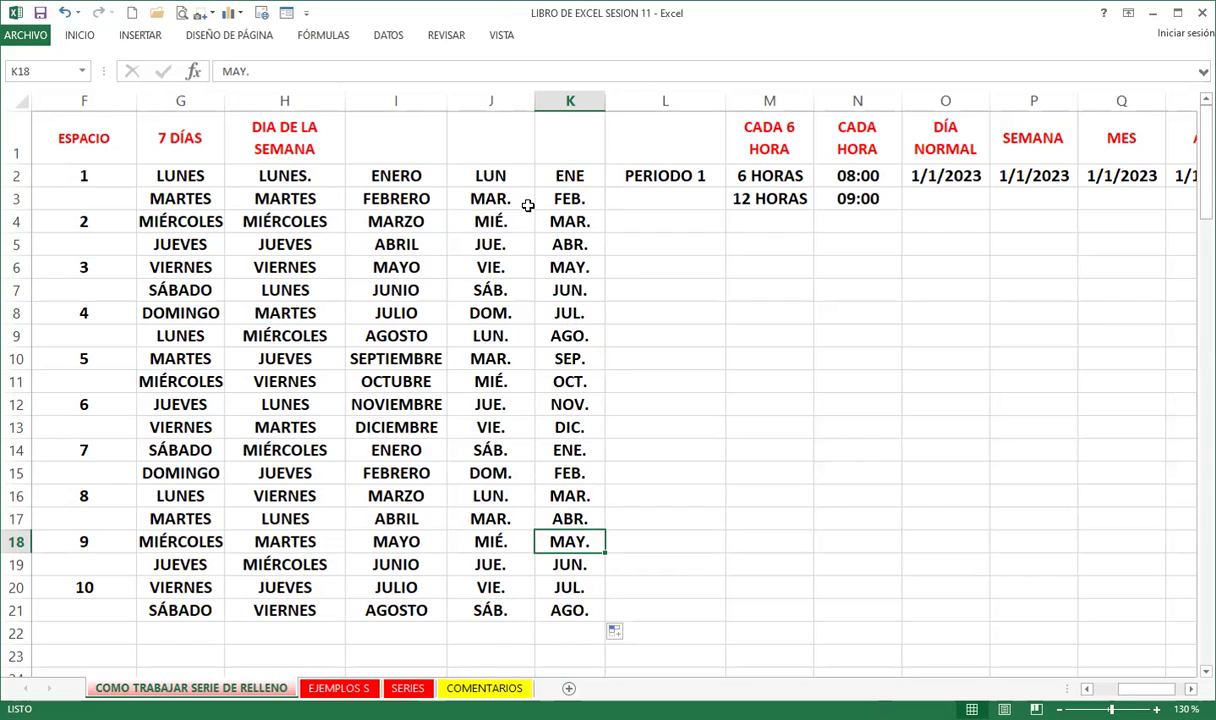
left_click(560, 588)
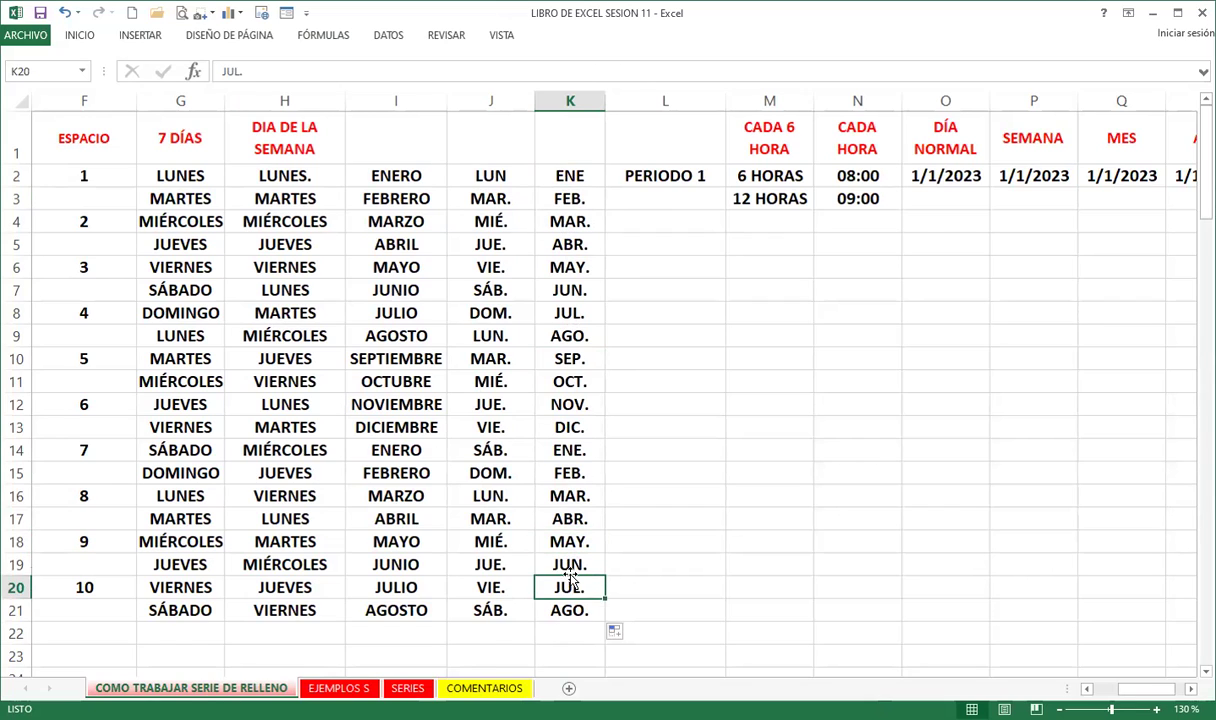
left_click(556, 244)
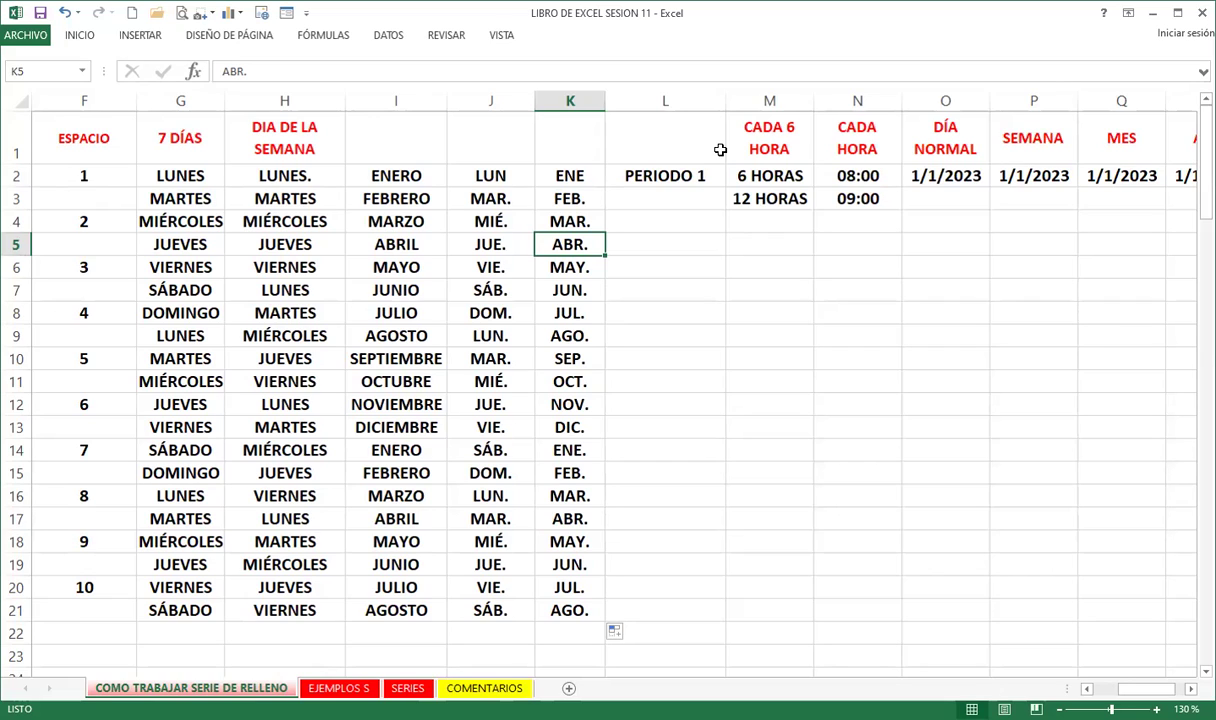
left_click(662, 176)
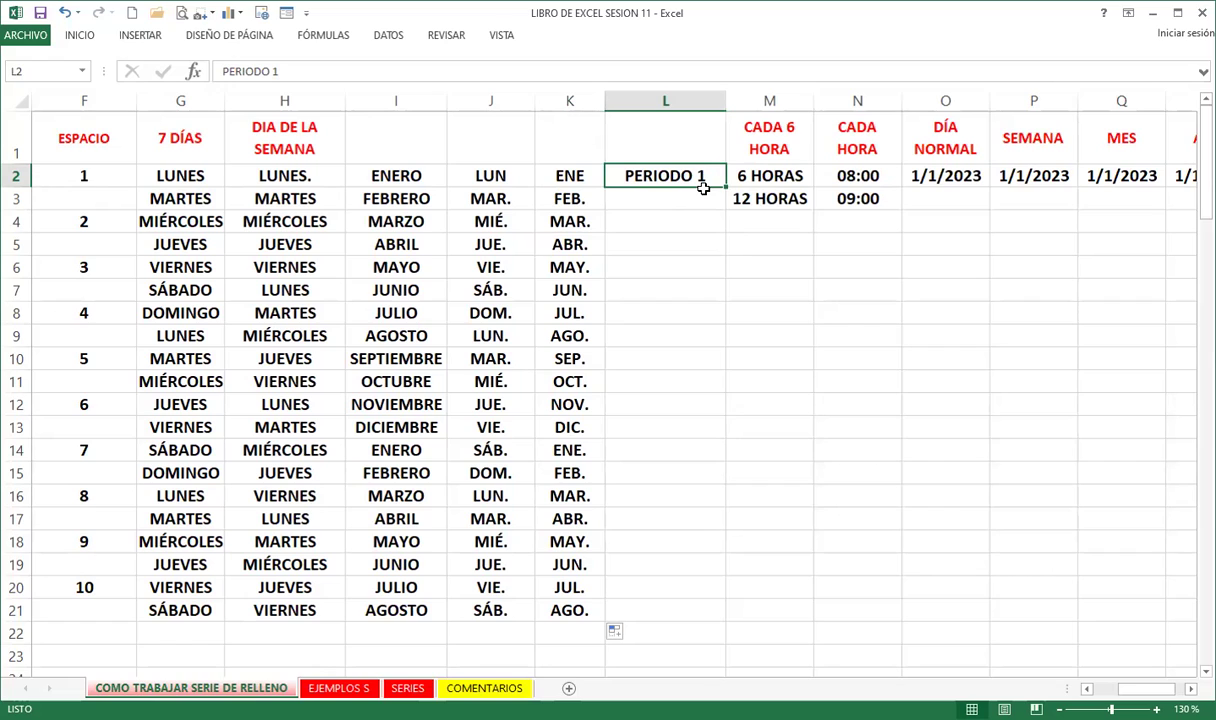
- Double-click fill PERIODO 1 down to PERIODO 20, then clear PERIODO 2–20 again
left_click(85, 175)
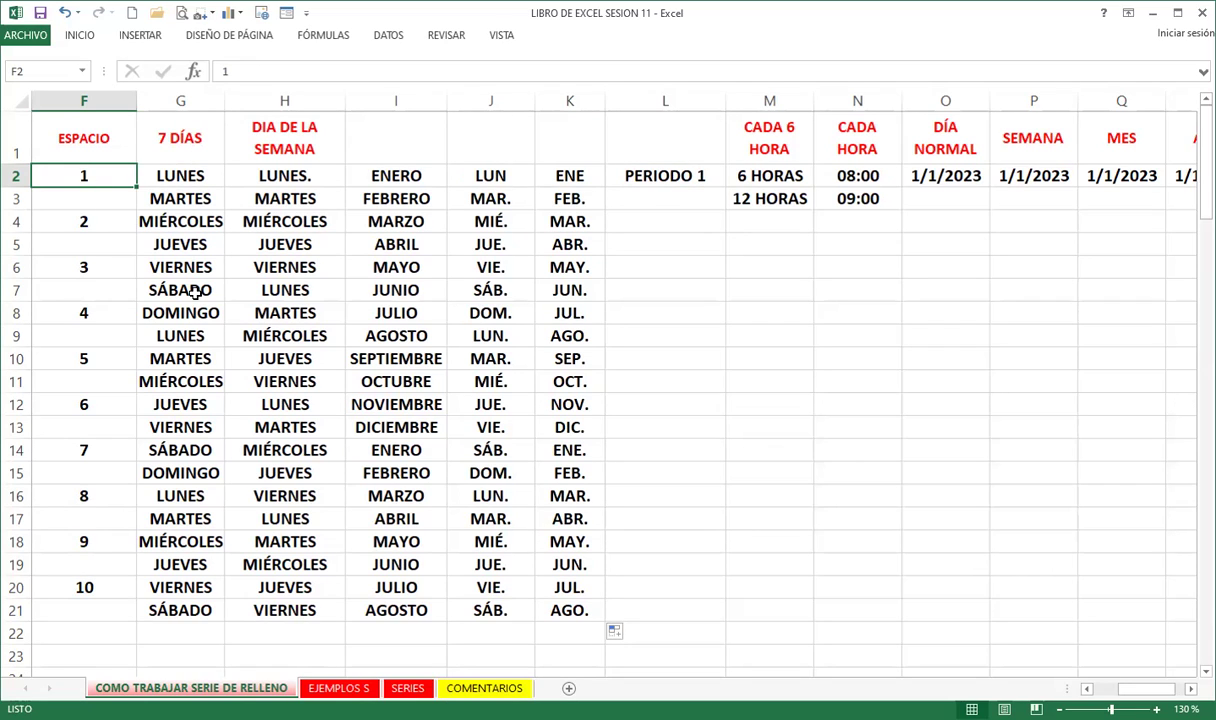
left_click(663, 176)
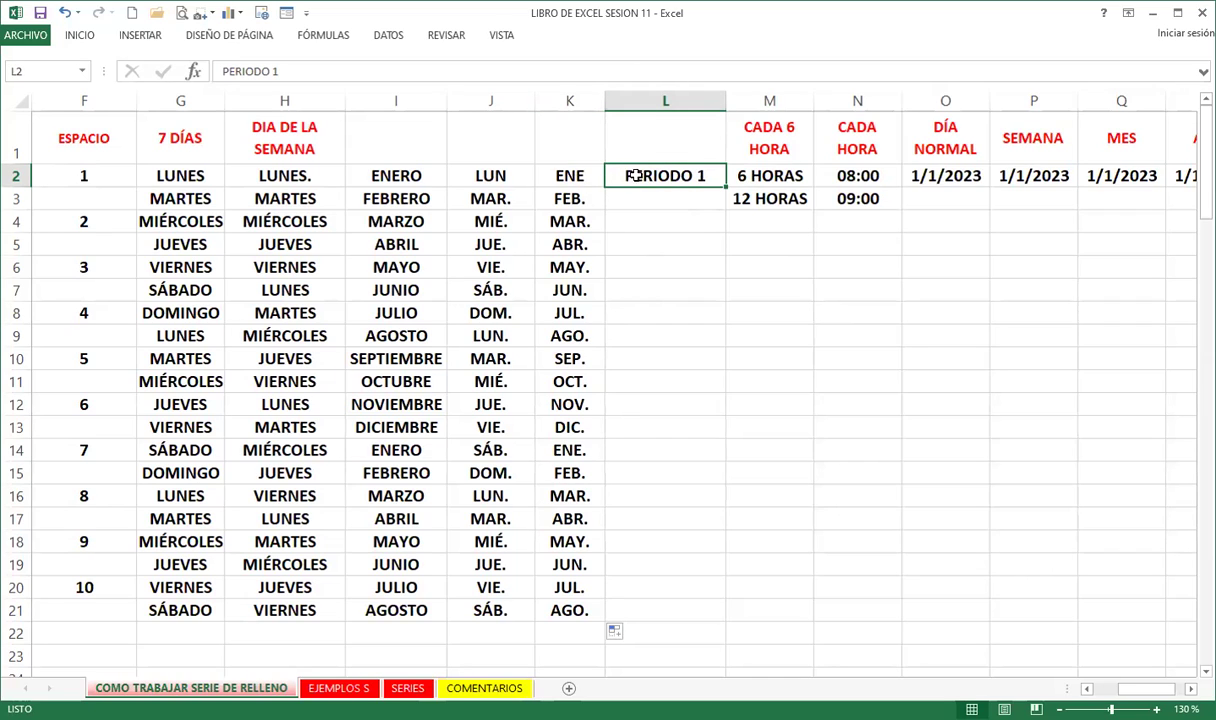
double_click(725, 190)
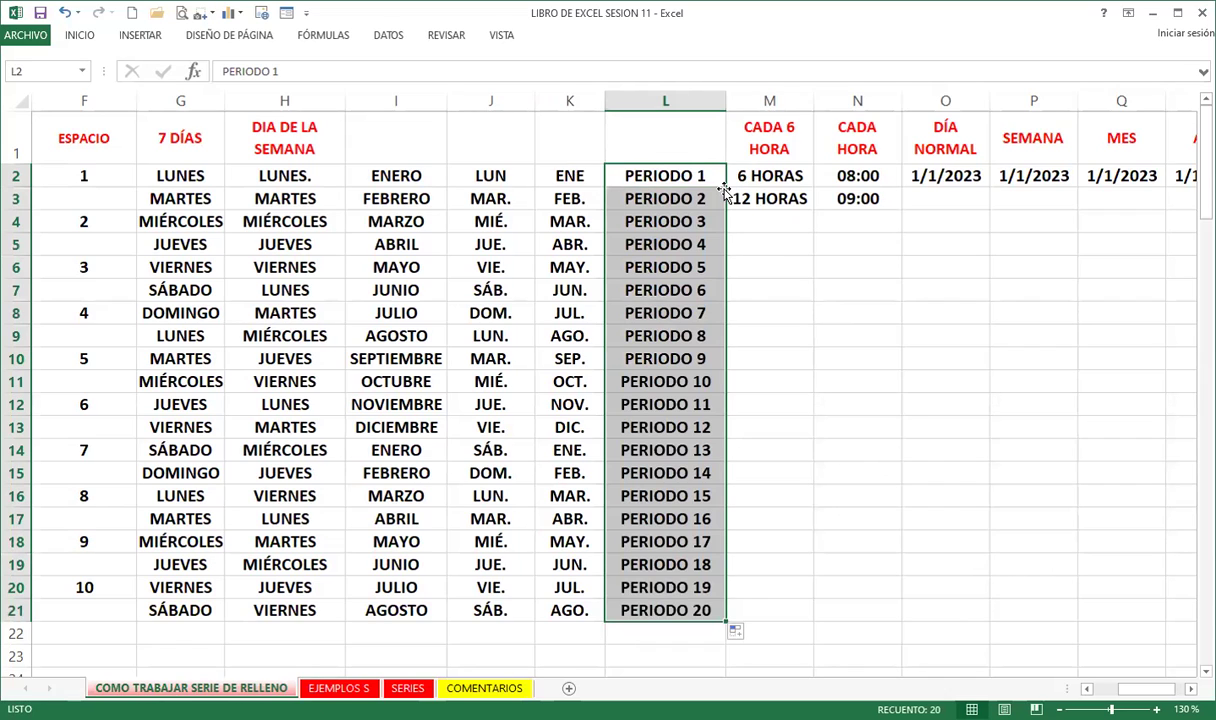
left_click(663, 220)
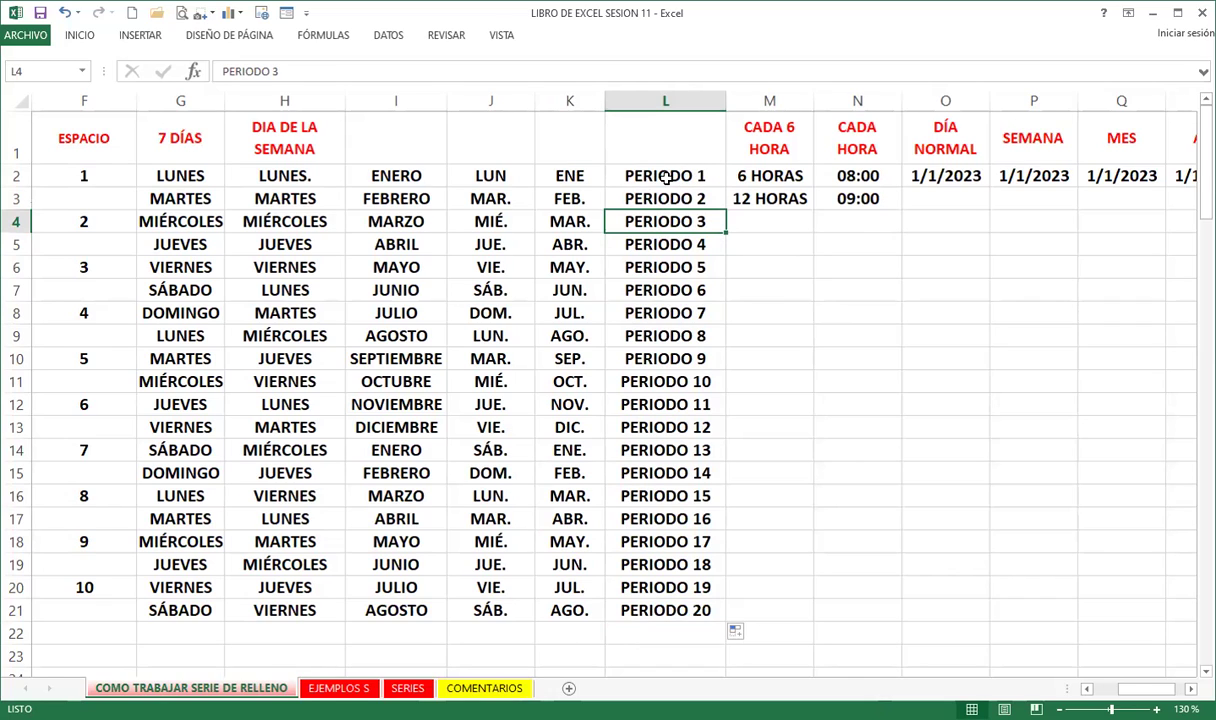
left_click(652, 177)
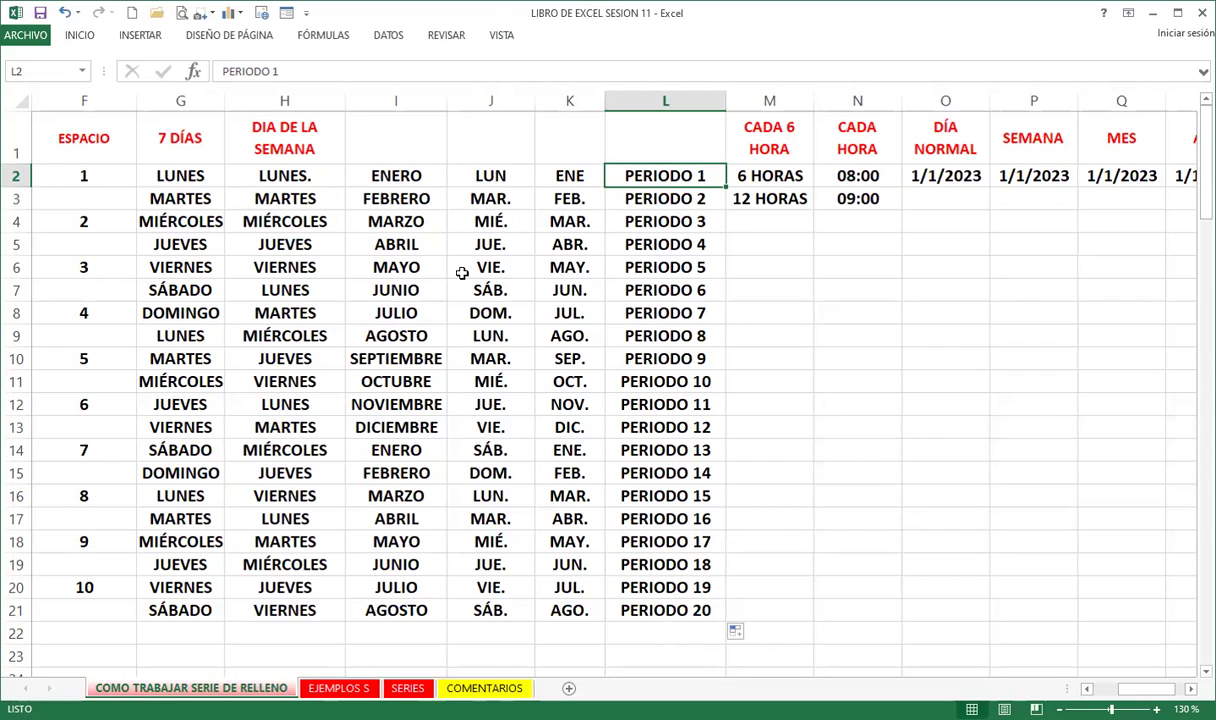
left_click_drag(665, 198, 702, 626)
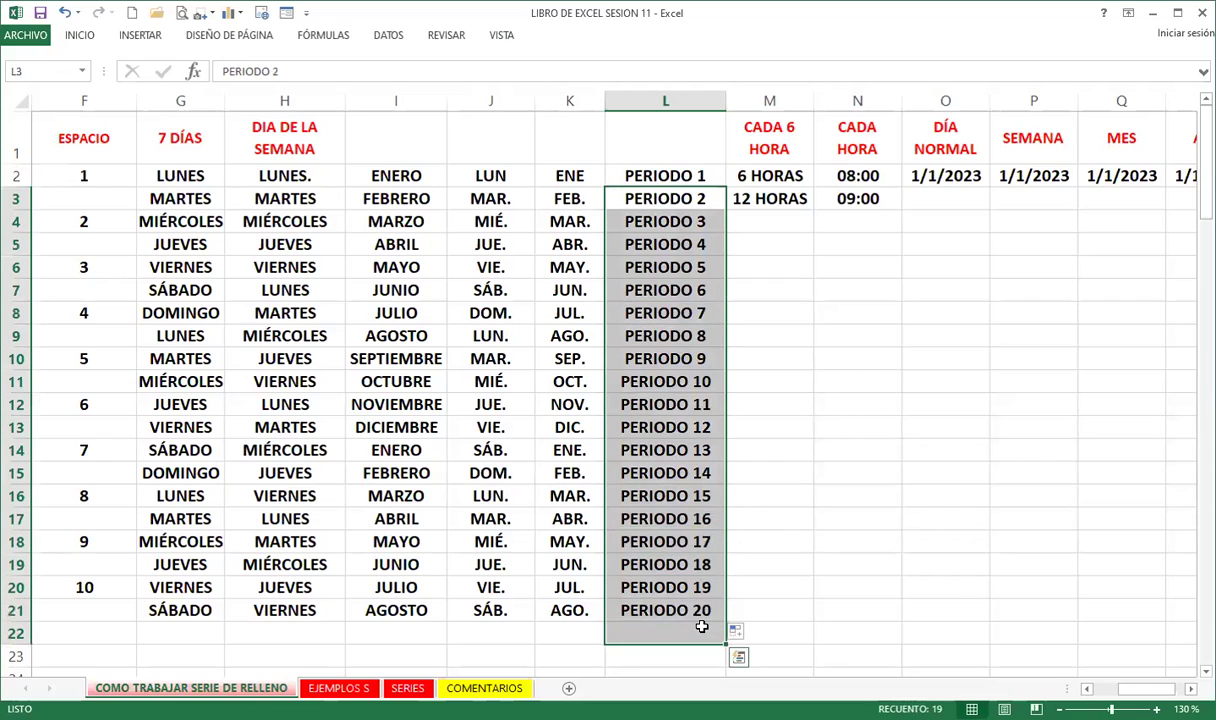
key("Delete")
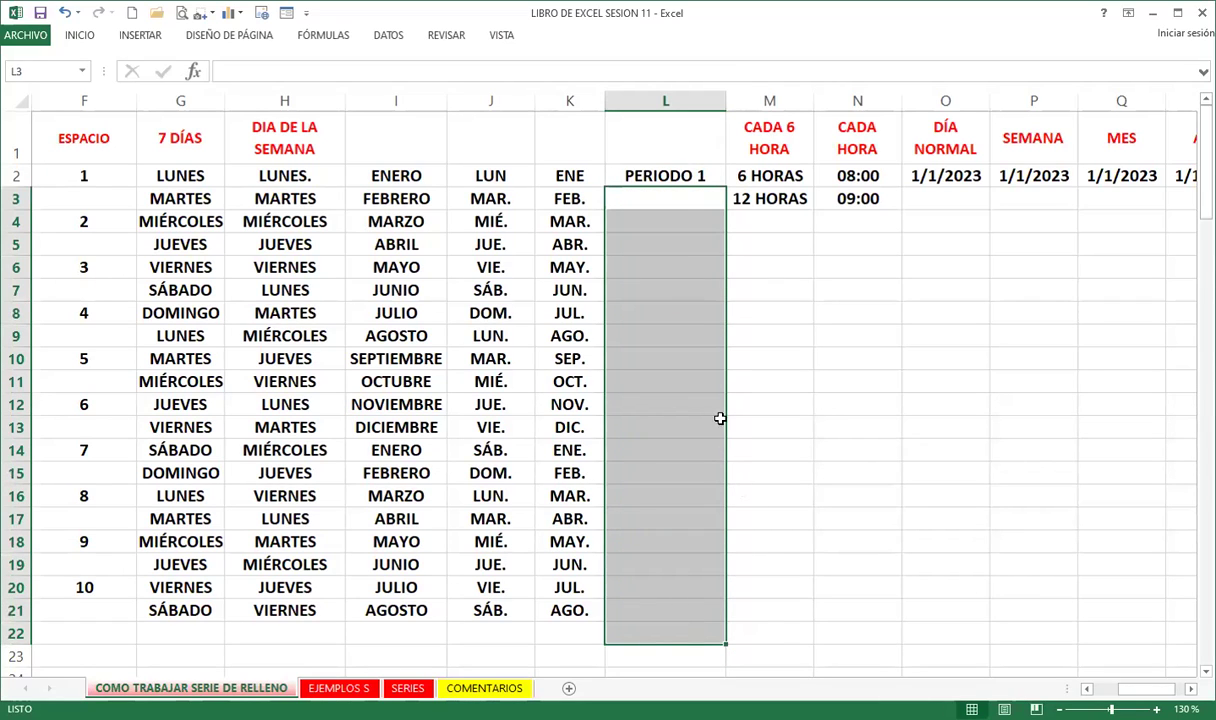
- Try dragging the PERIODO series and undo it, then double-click fill PERIODO 1–20 to row 21
left_click(625, 175)
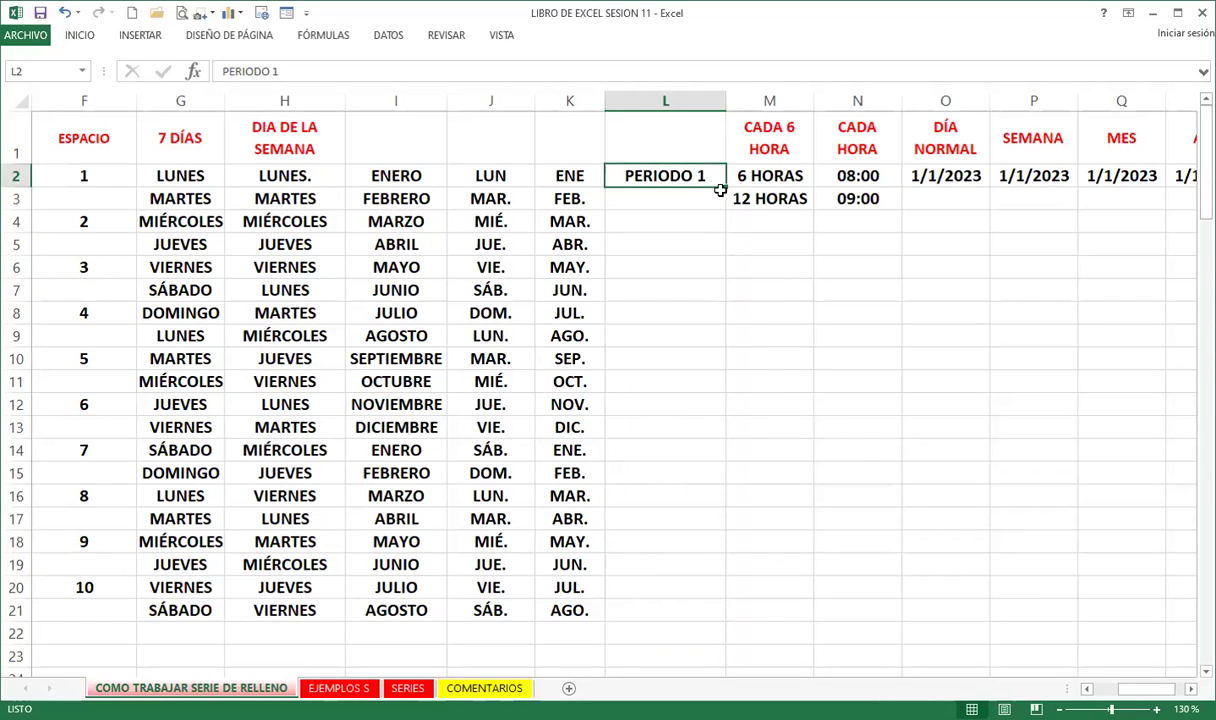
mouse_move(726, 185)
left_mouse_down()
mouse_move(729, 618)
mouse_move(707, 625)
left_mouse_up()
key("Delete")
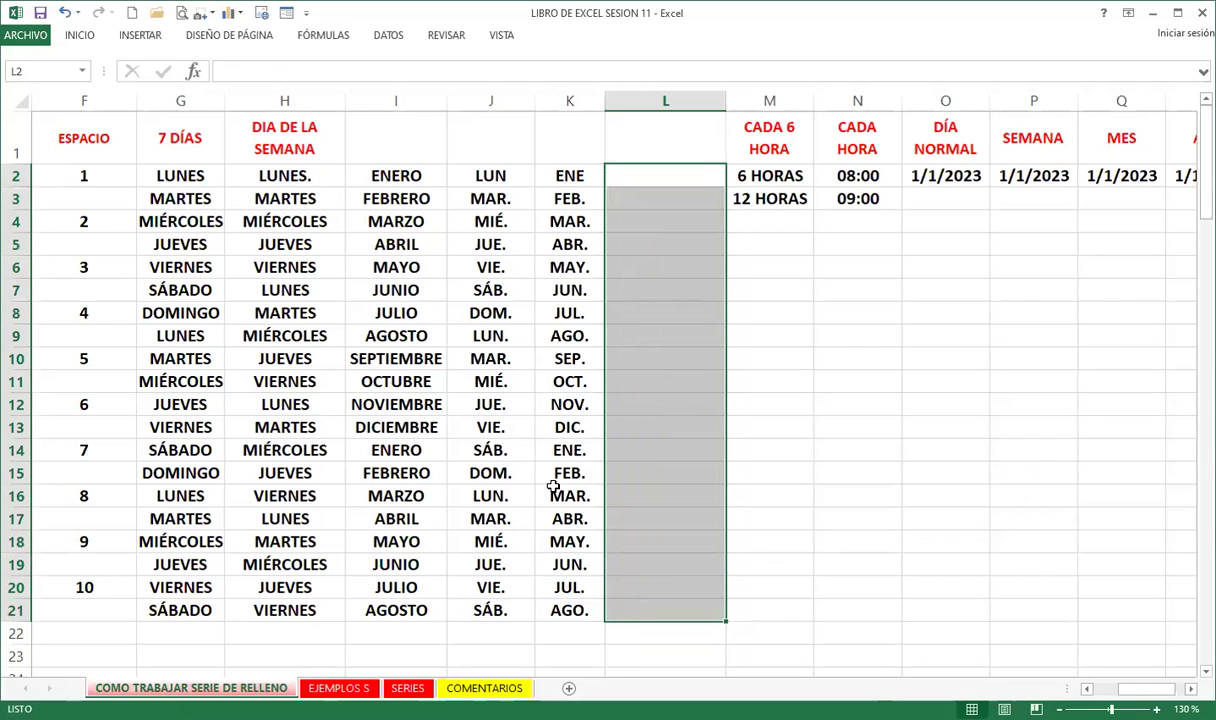
key("ctrl+z")
key("ctrl+z")
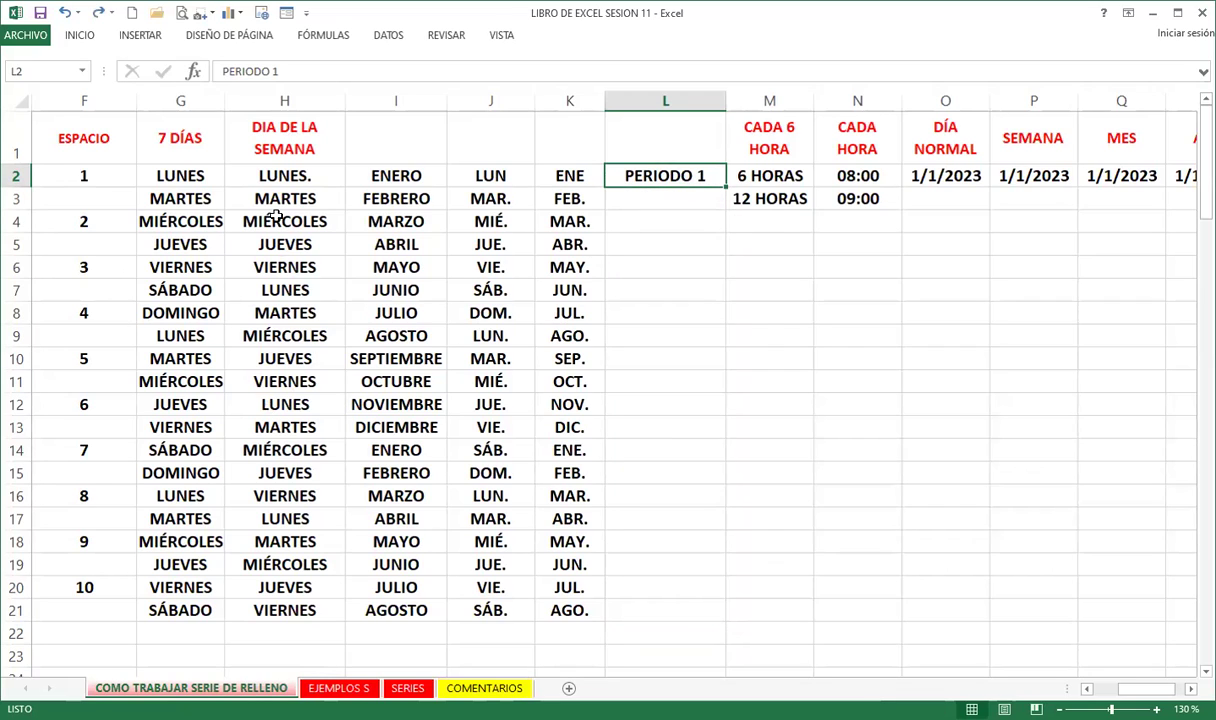
left_click(15, 610)
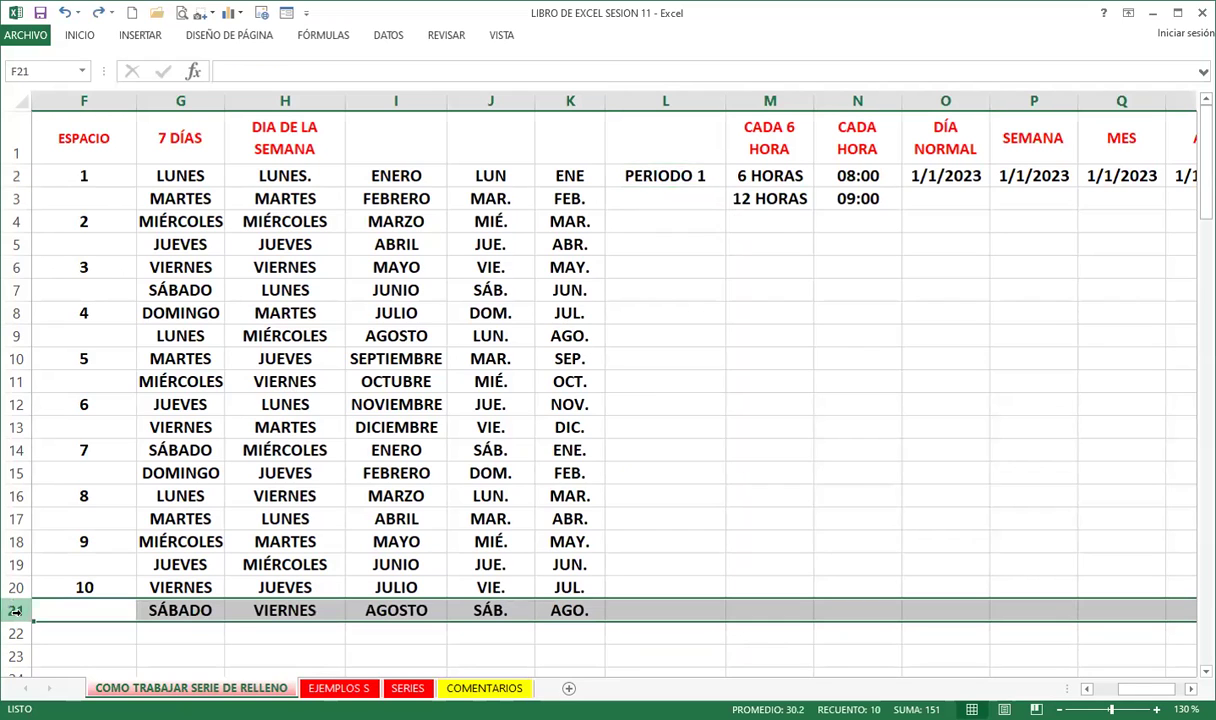
left_click(692, 175)
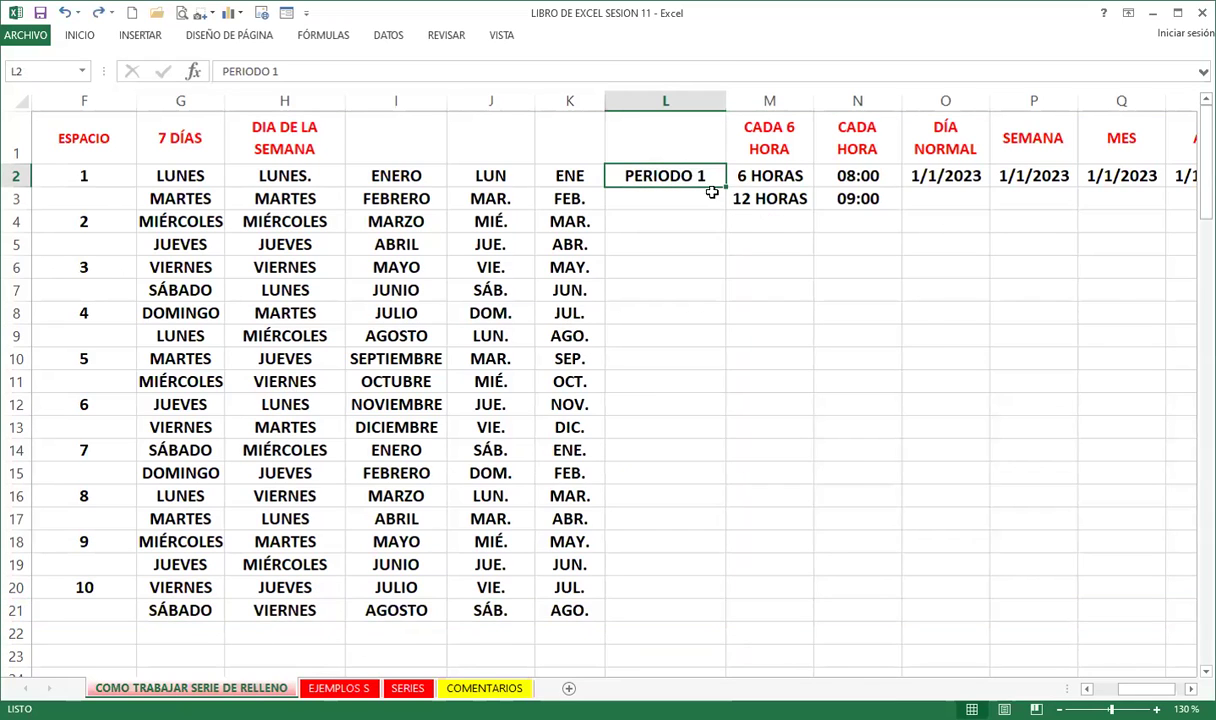
double_click(725, 187)
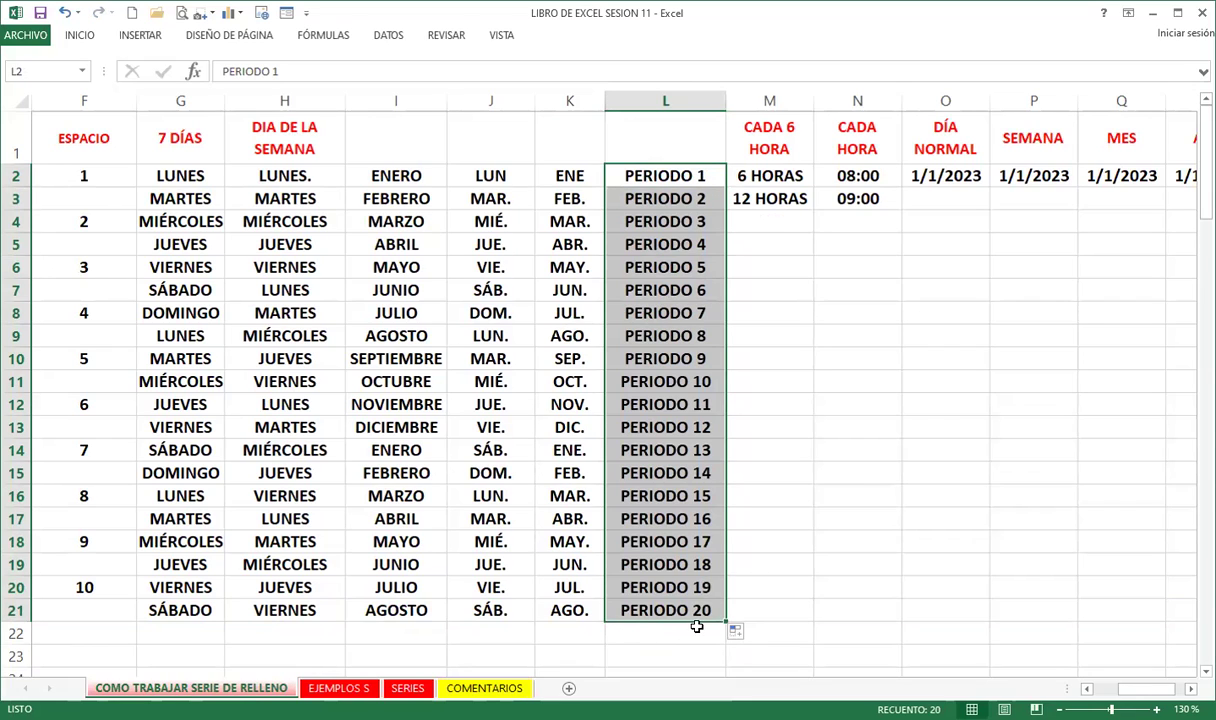
left_click(15, 610)
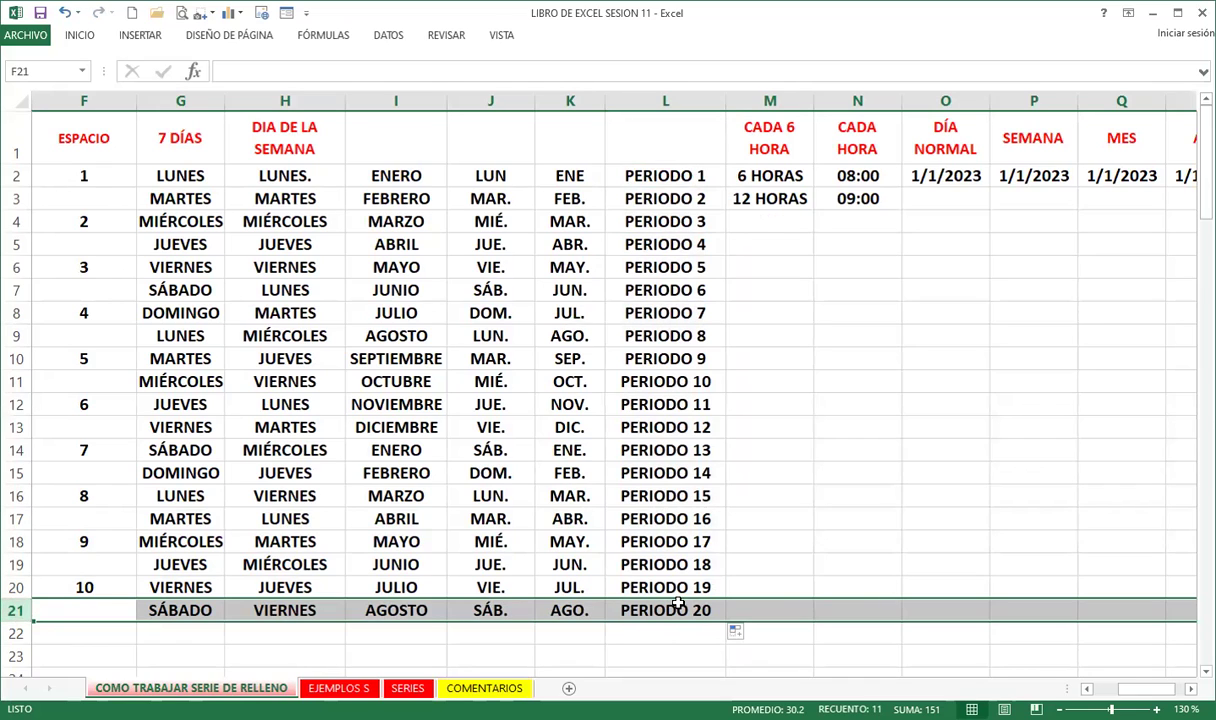
left_click(632, 313)
left_click(650, 176)
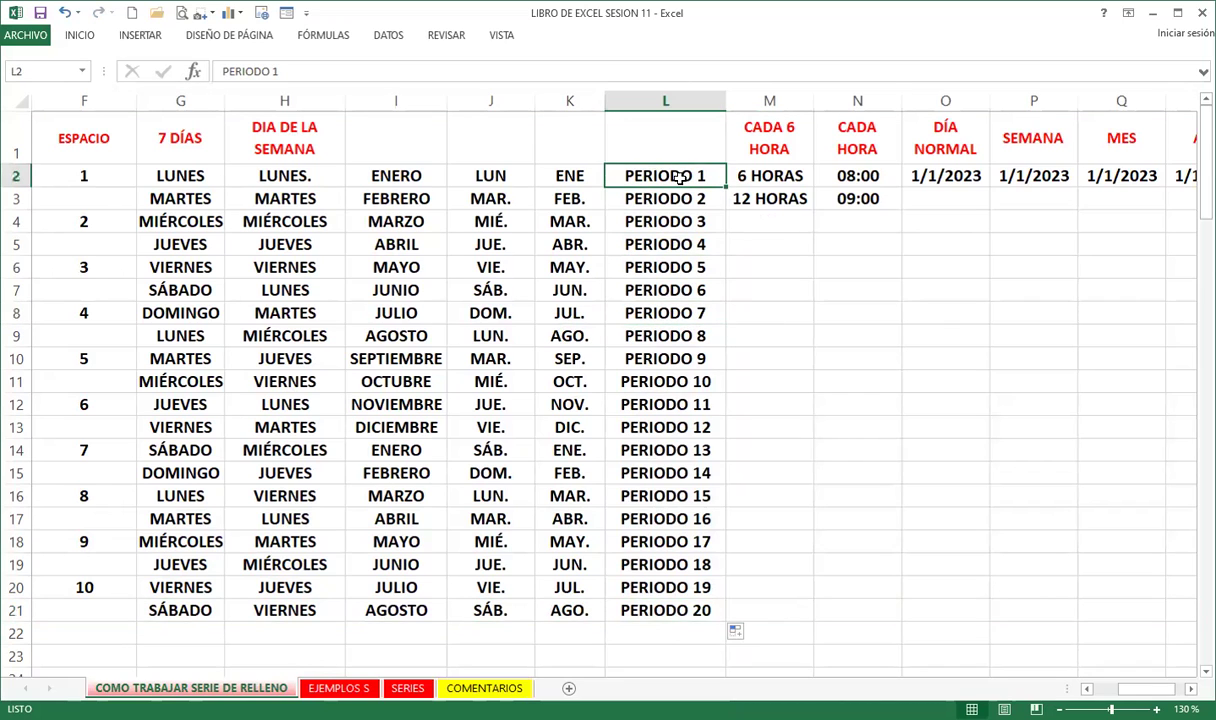
left_click_drag(725, 187, 730, 593)
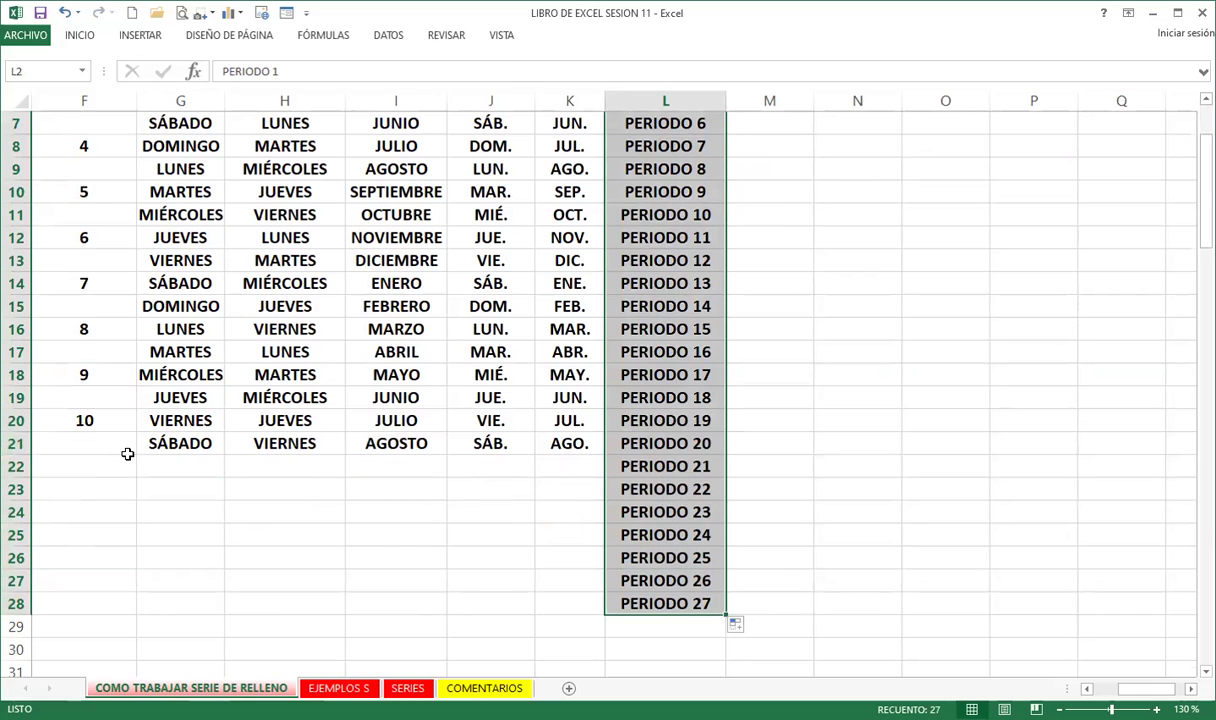
key("ctrl+z")
left_click(633, 607)
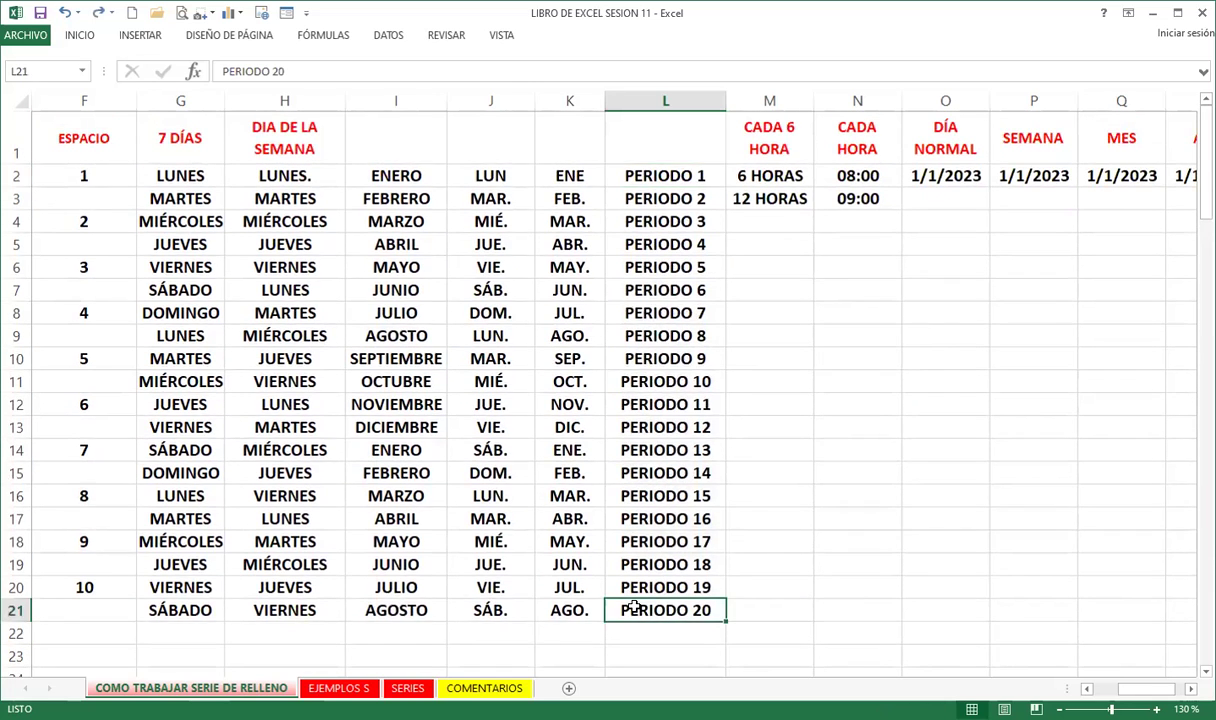
scroll(390, 520, "down", 4)
scroll(385, 511, "down", 1)
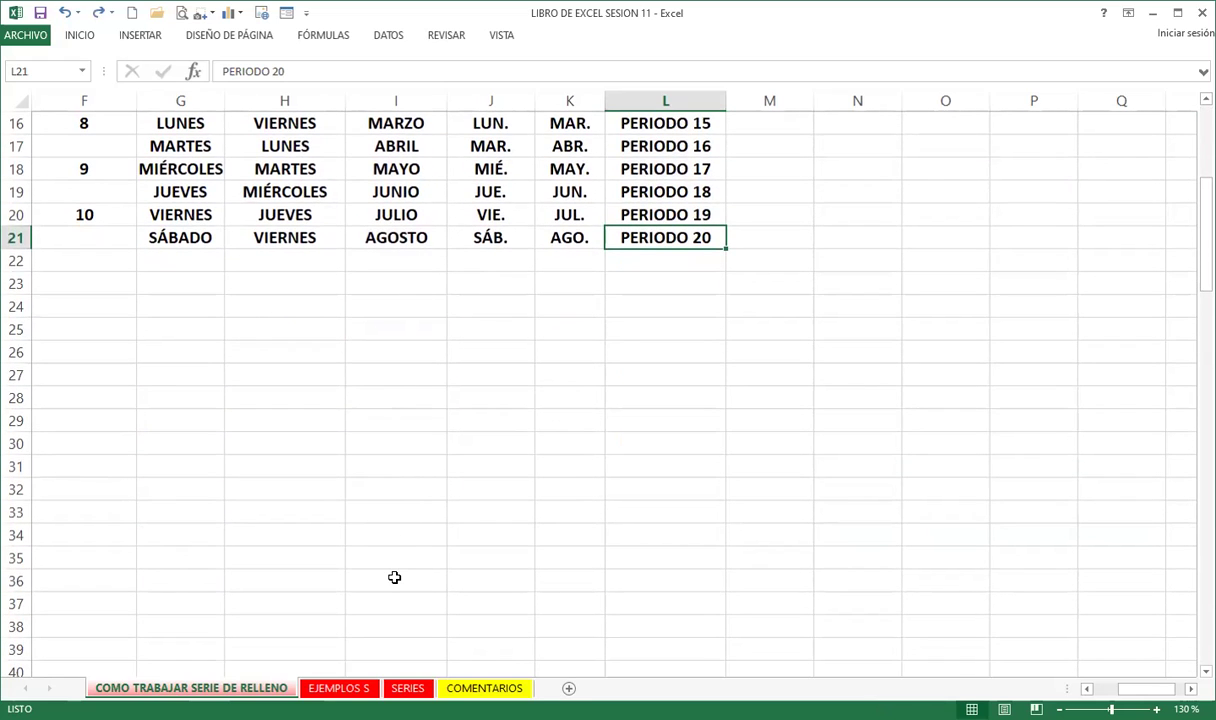
scroll(521, 497, "up", 5)
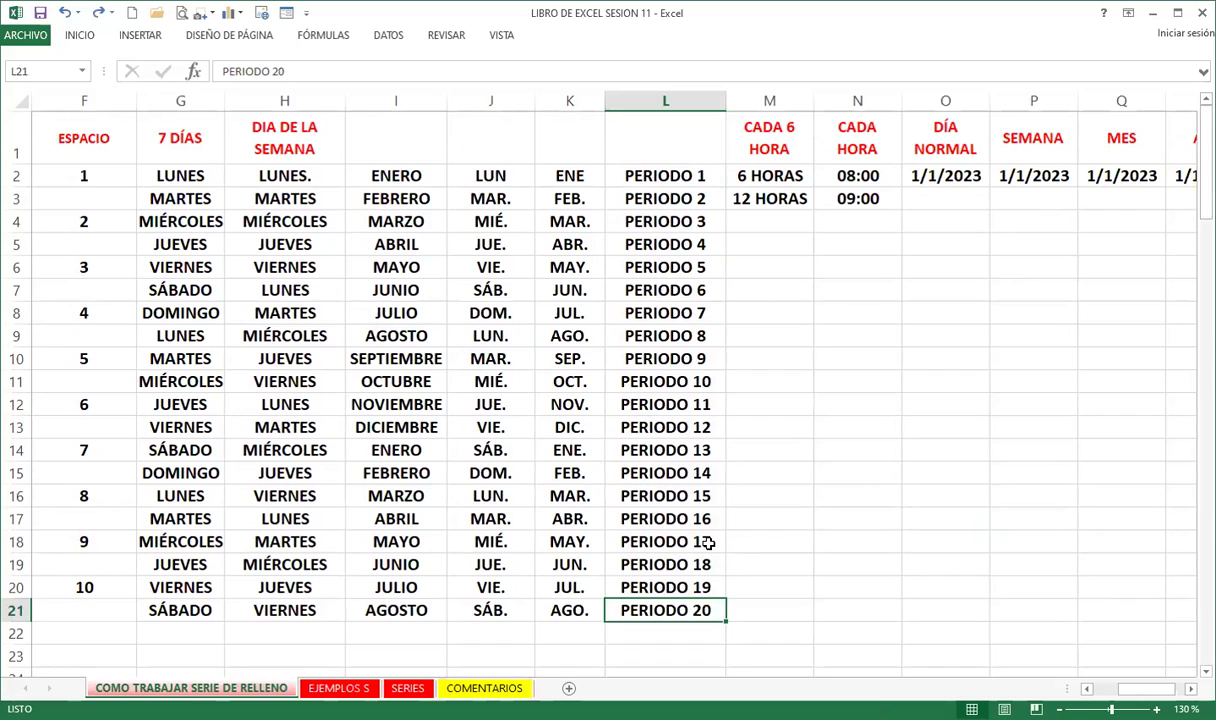
left_click(645, 168)
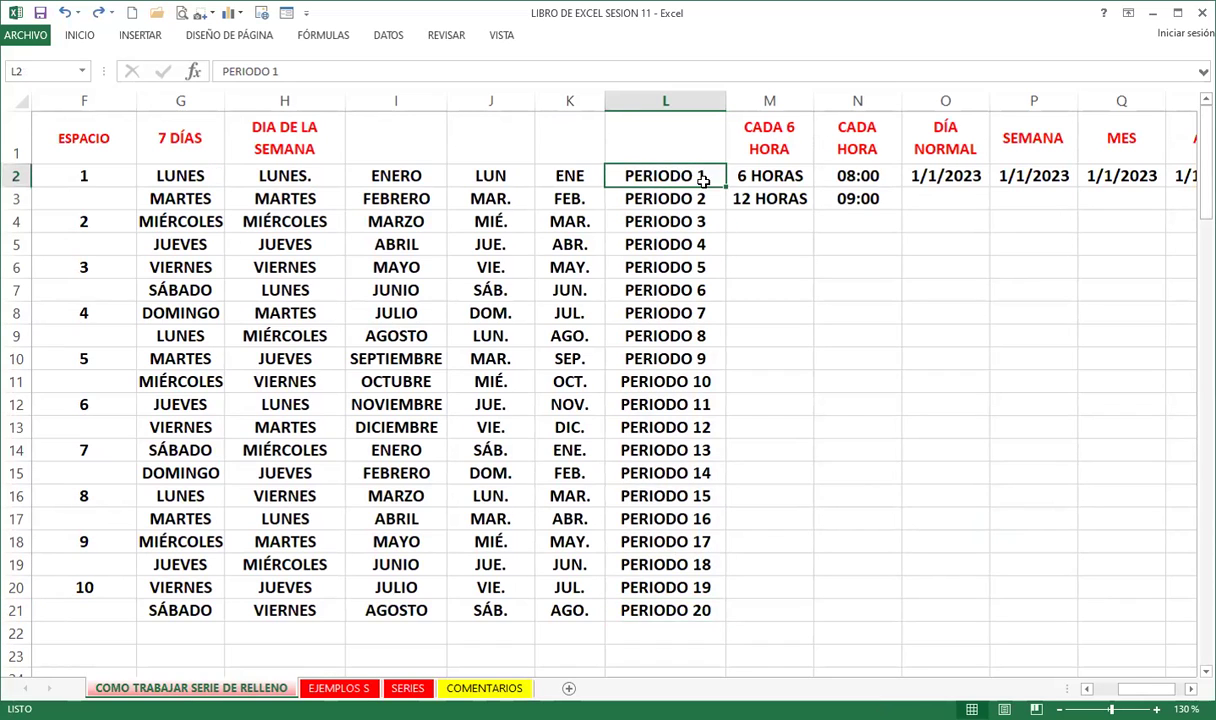
left_click_drag(655, 200, 697, 597)
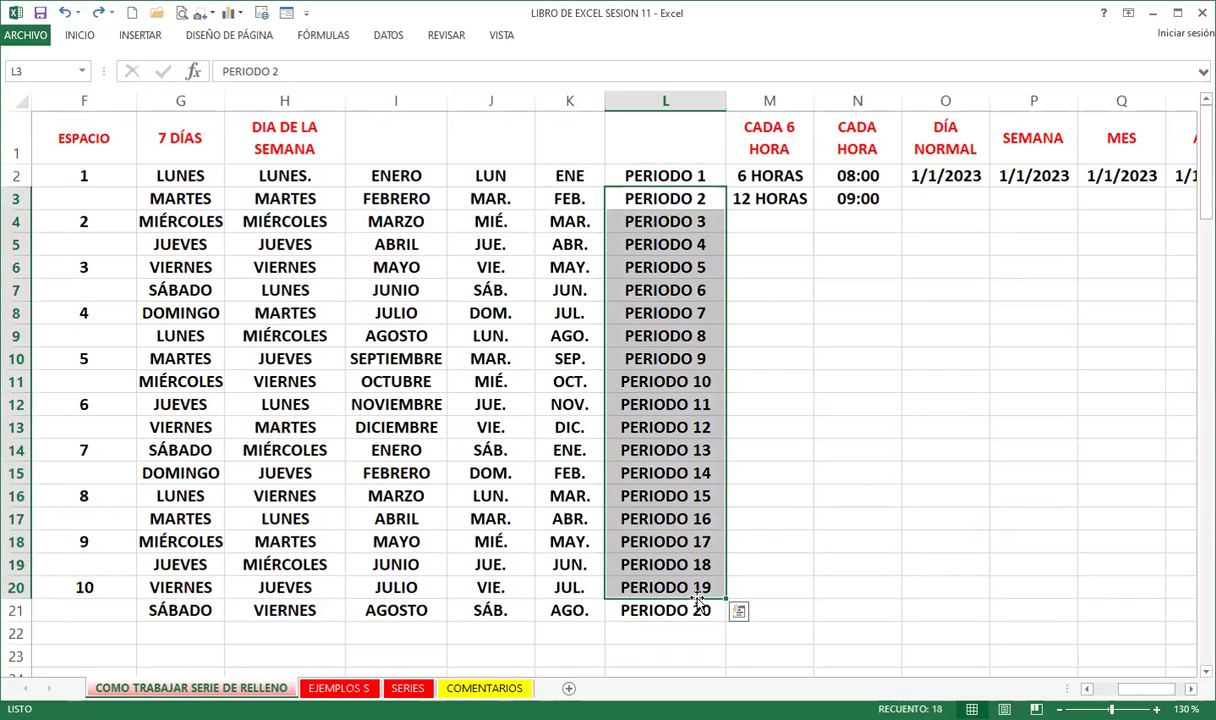
key("Delete")
left_click(640, 610)
key("Delete")
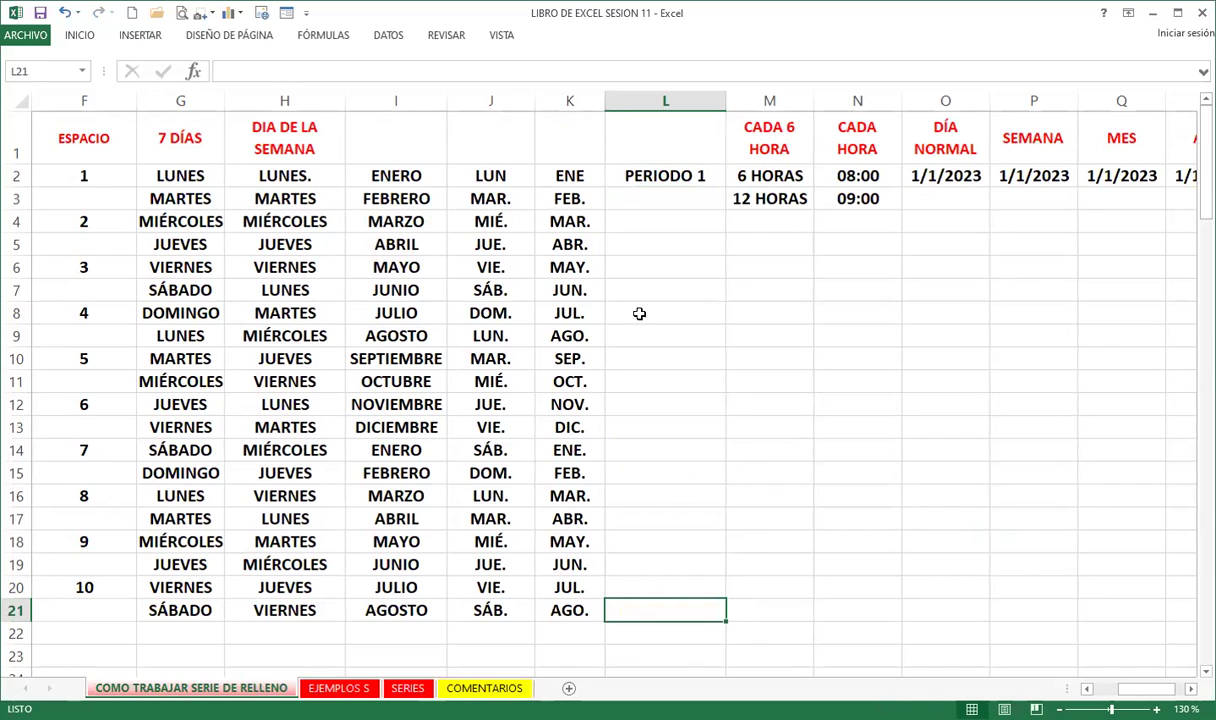
left_click(653, 172)
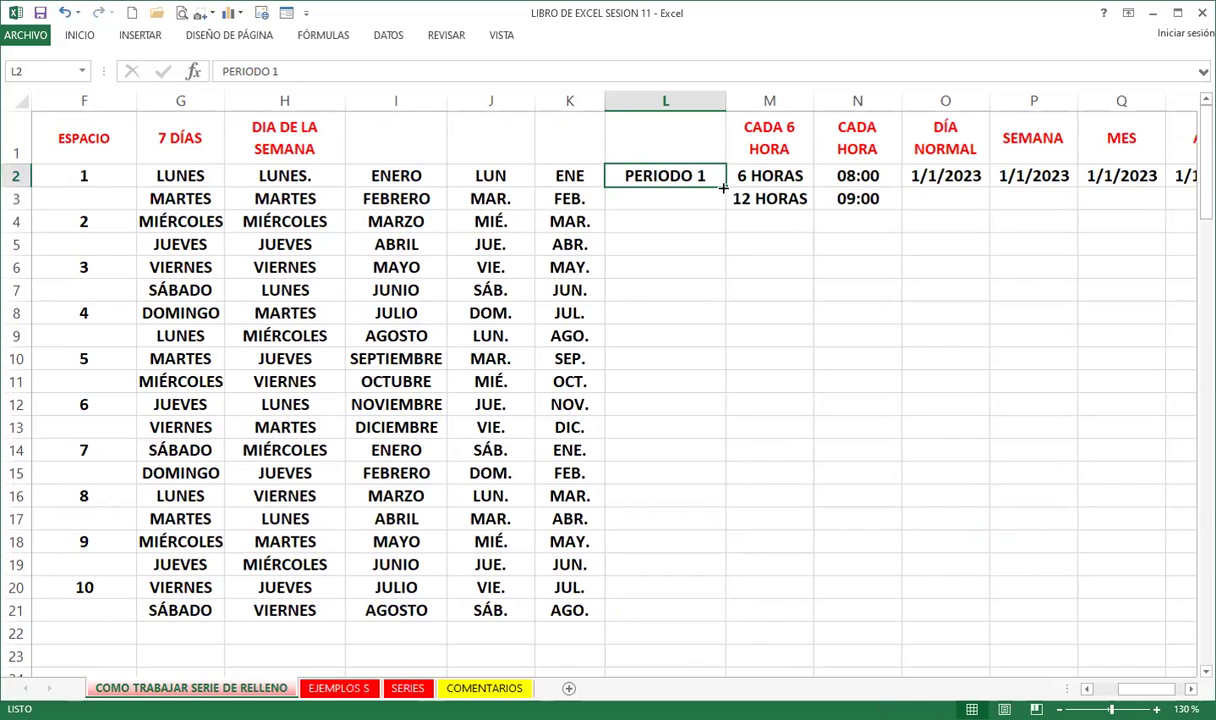
double_click(722, 189)
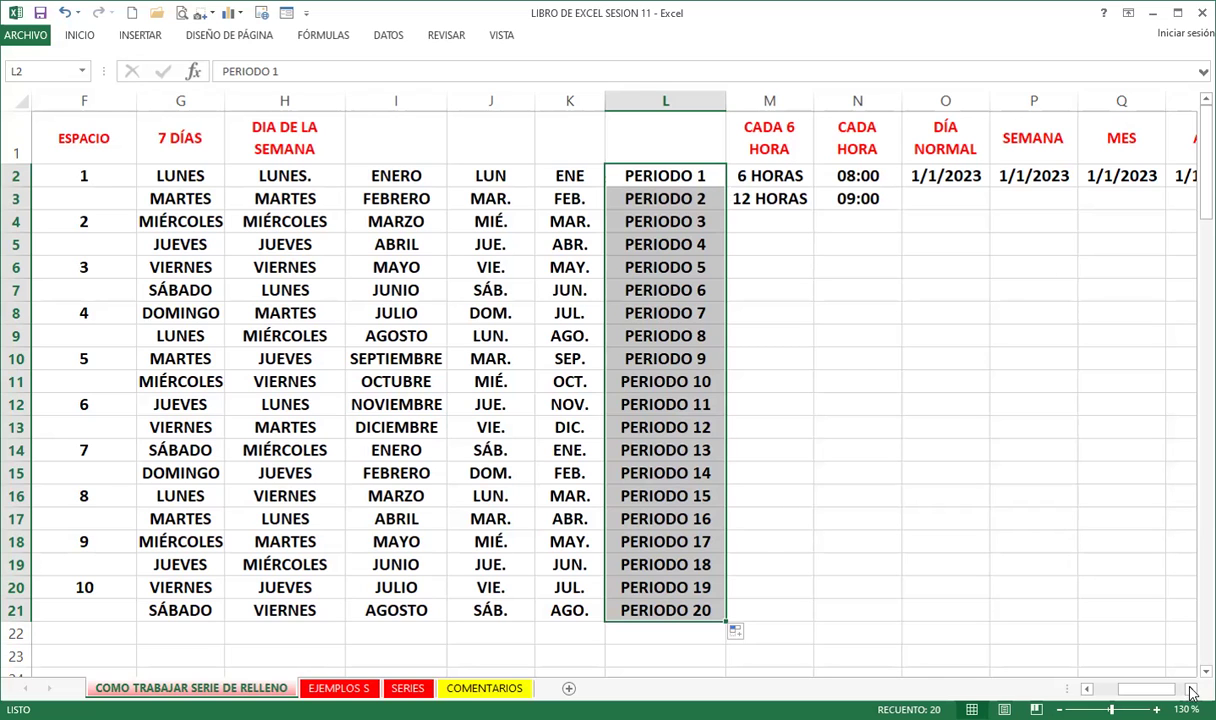
- Confirm 08:00 as the CADA HORA start time in N2, then select 6 HORAS in M2
scroll(1136, 660, "right", 2)
scroll(1136, 660, "right", 2)
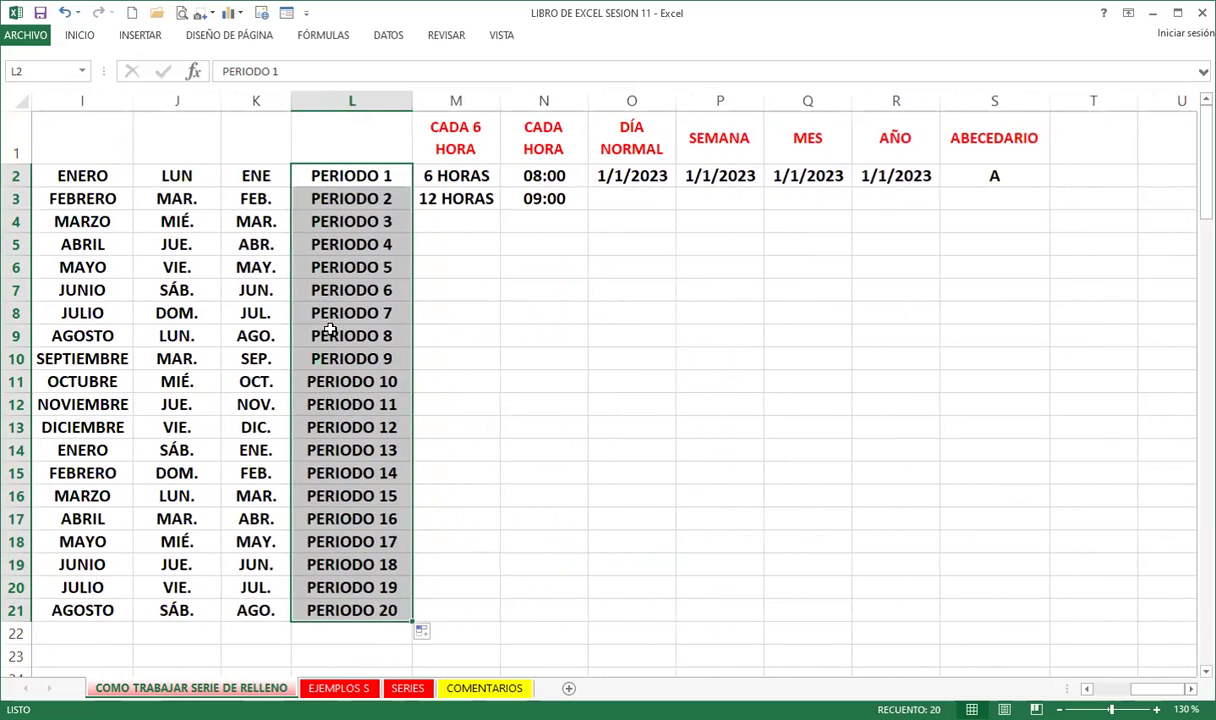
left_click(543, 309)
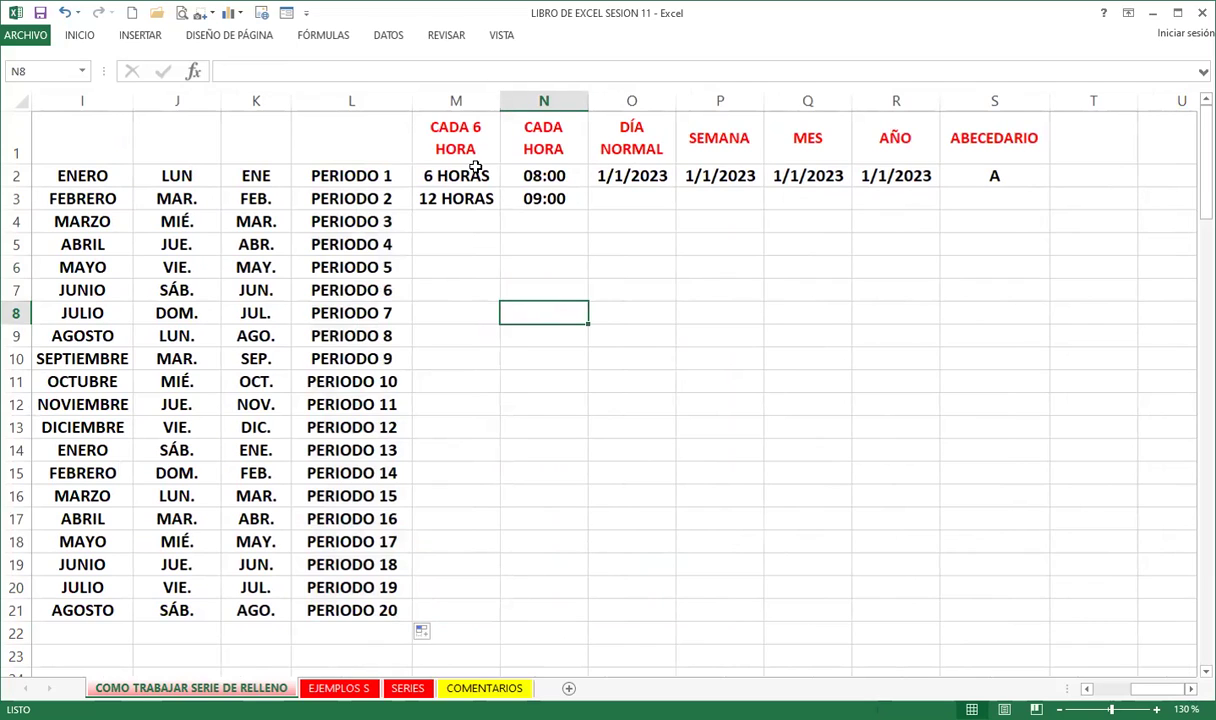
left_click(418, 180)
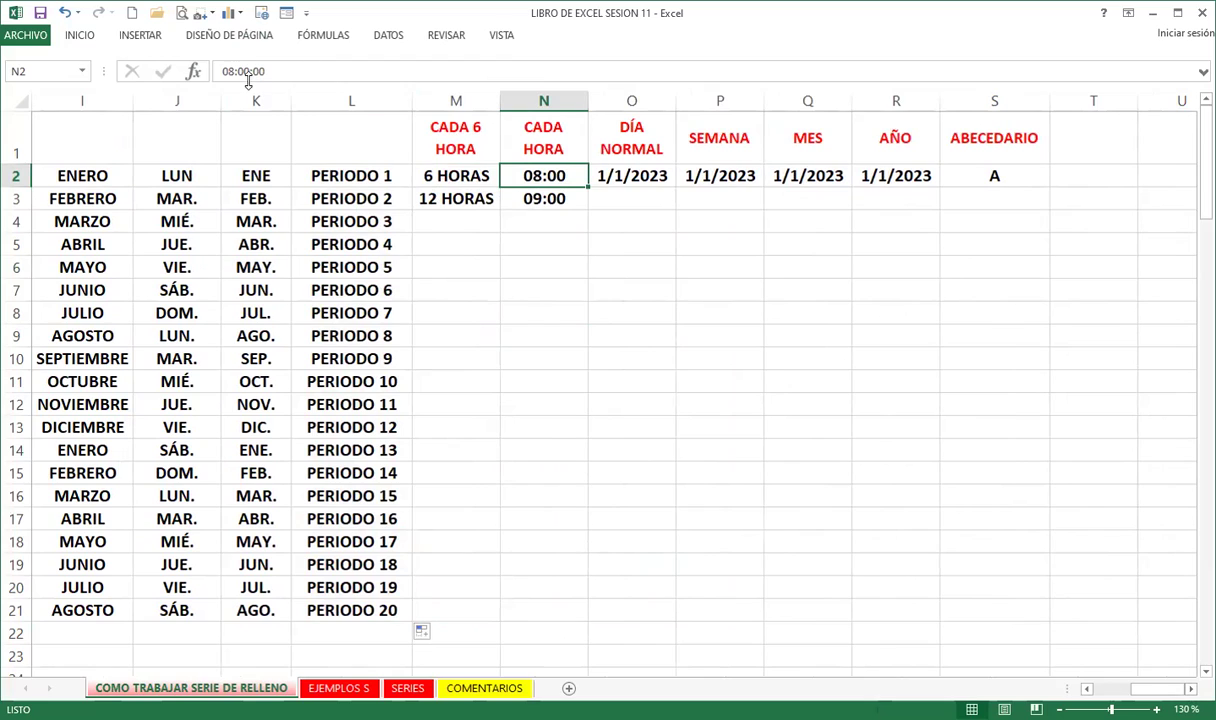
left_click(295, 69)
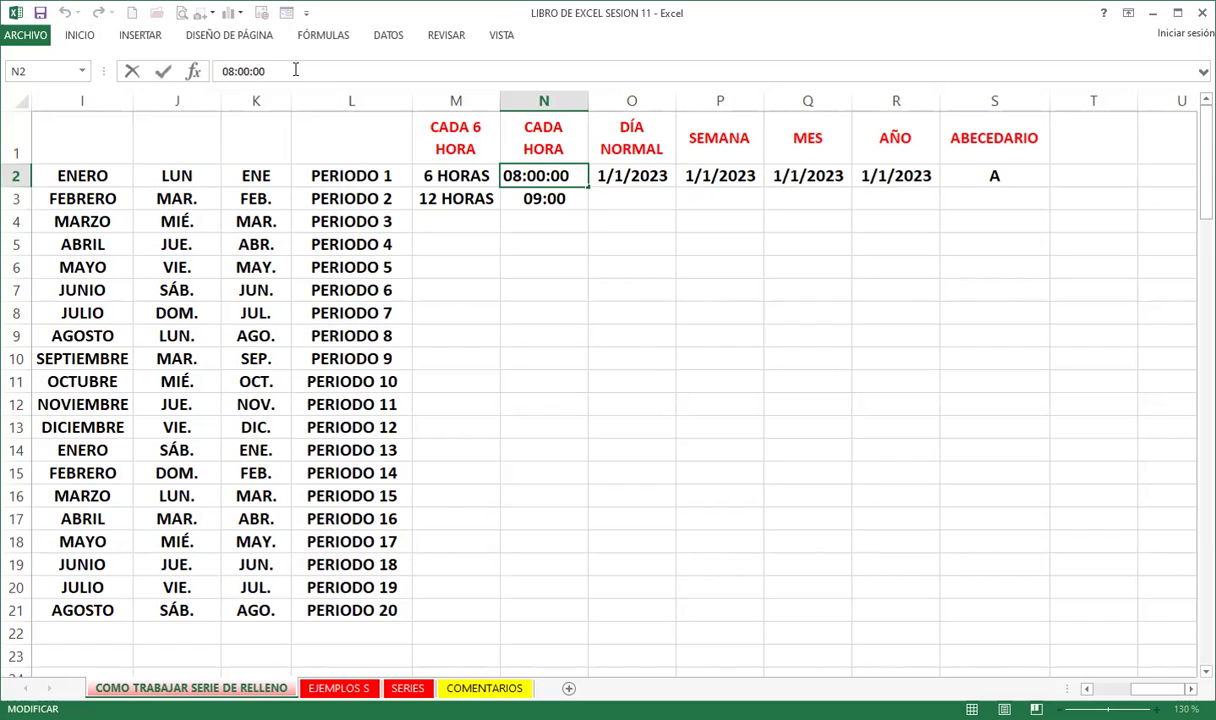
key("Return")
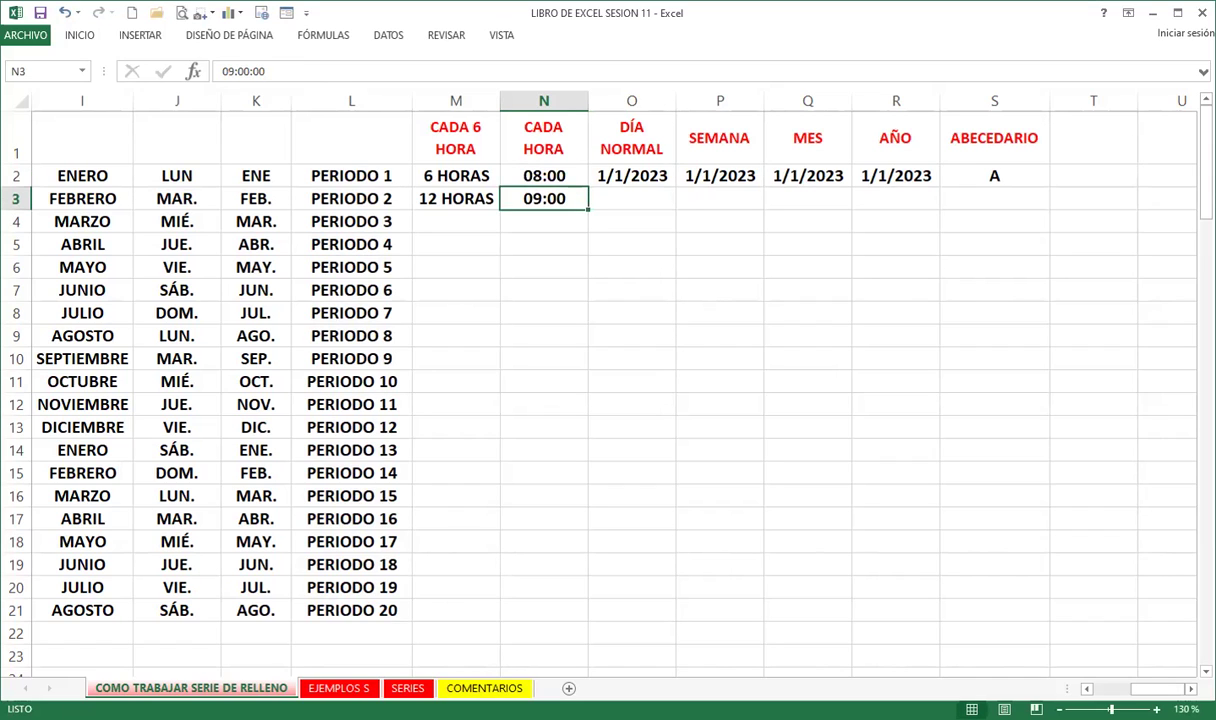
left_click(550, 215)
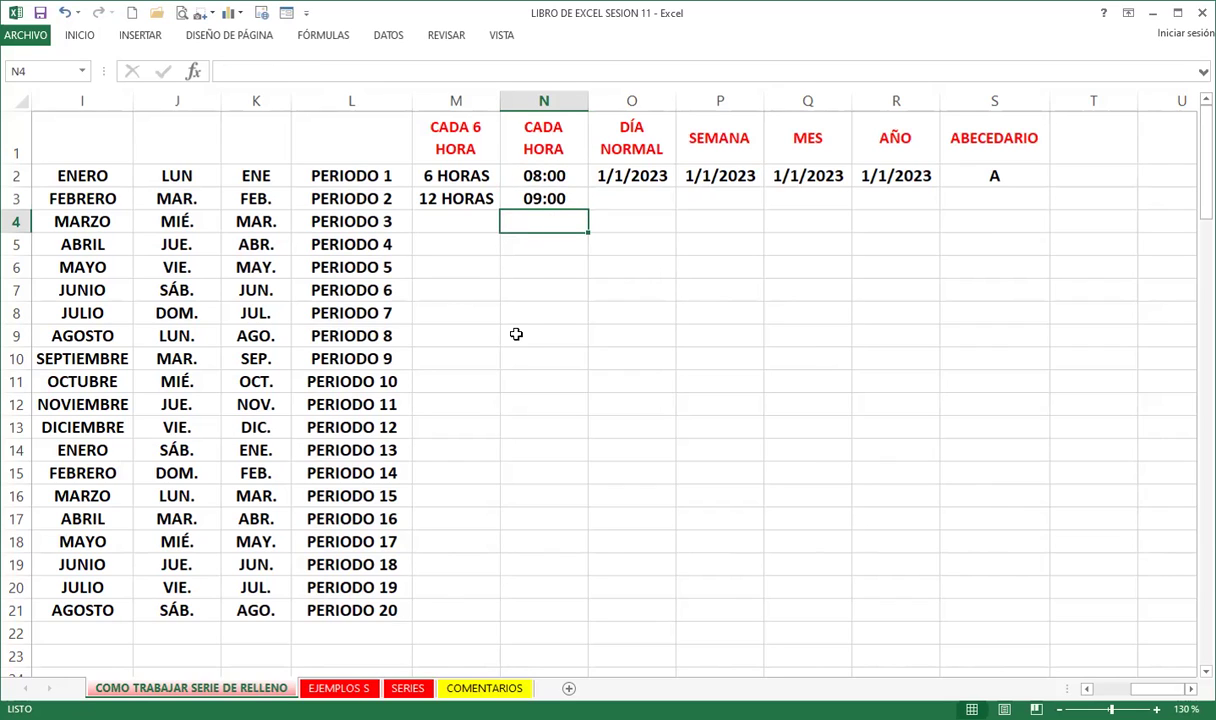
left_click(453, 179)
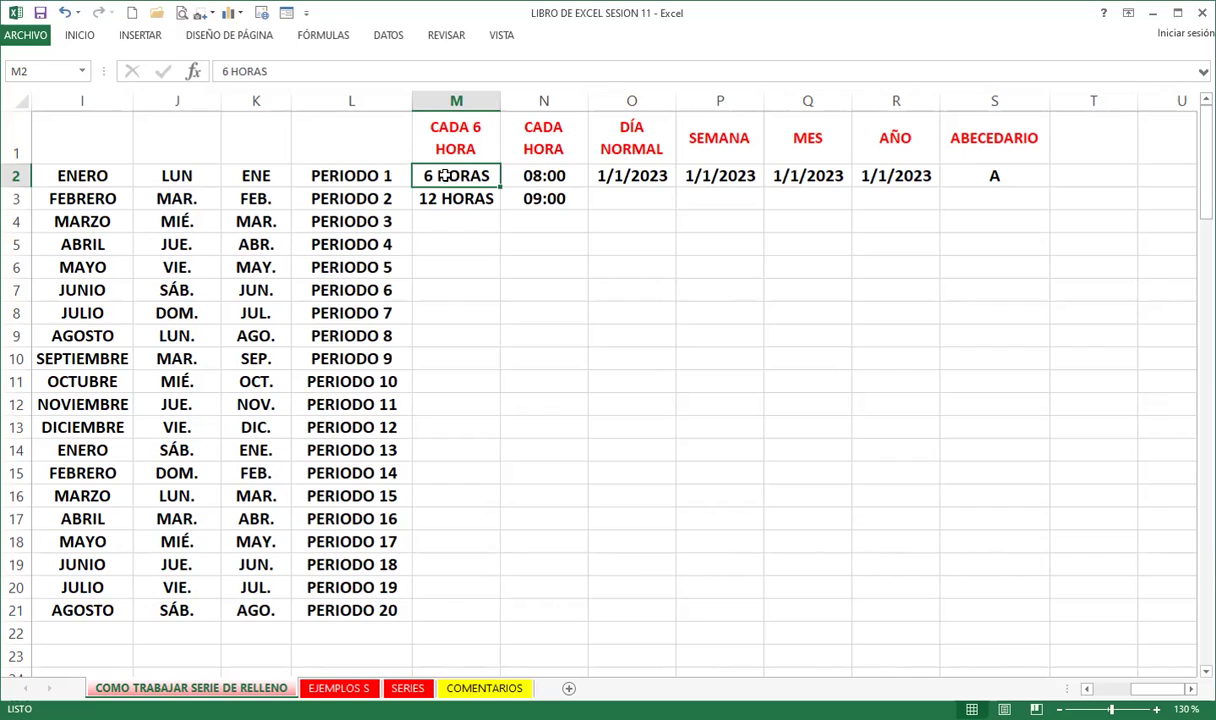
- Extend the 6 HORAS and 12 HORAS pair in M2:M3 down to 120 HORAS in row 21
left_click_drag(441, 181, 453, 210)
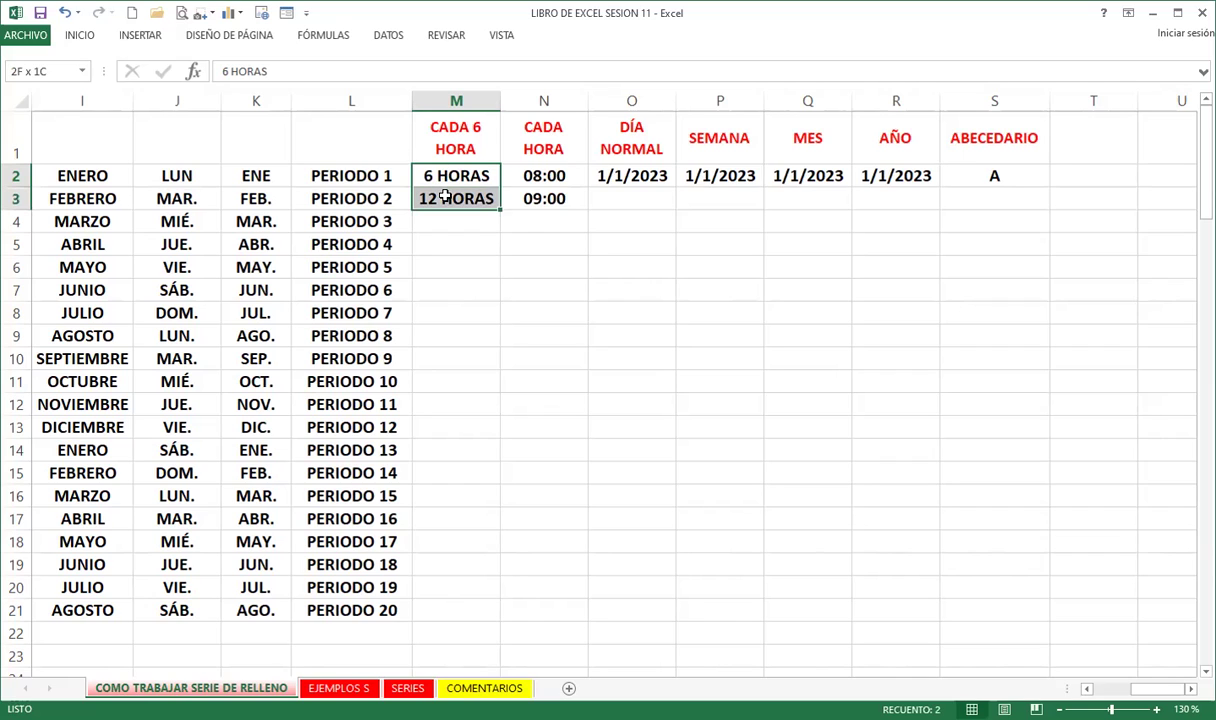
double_click(500, 211)
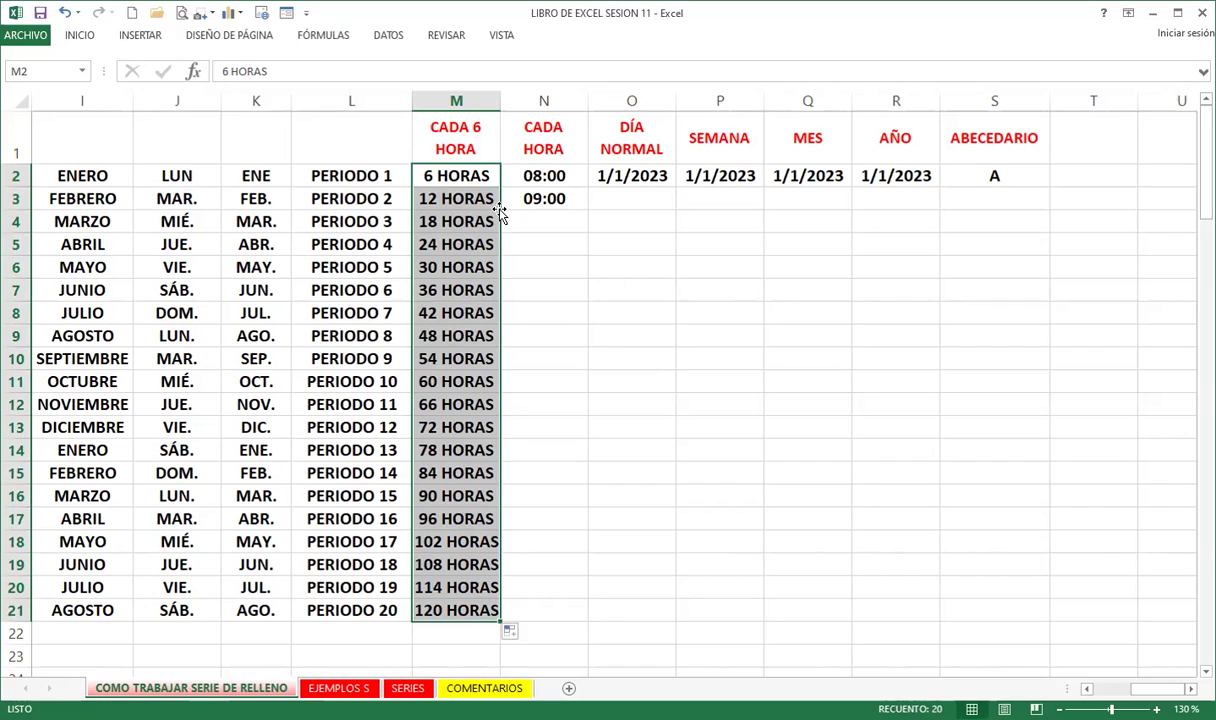
left_click(543, 177)
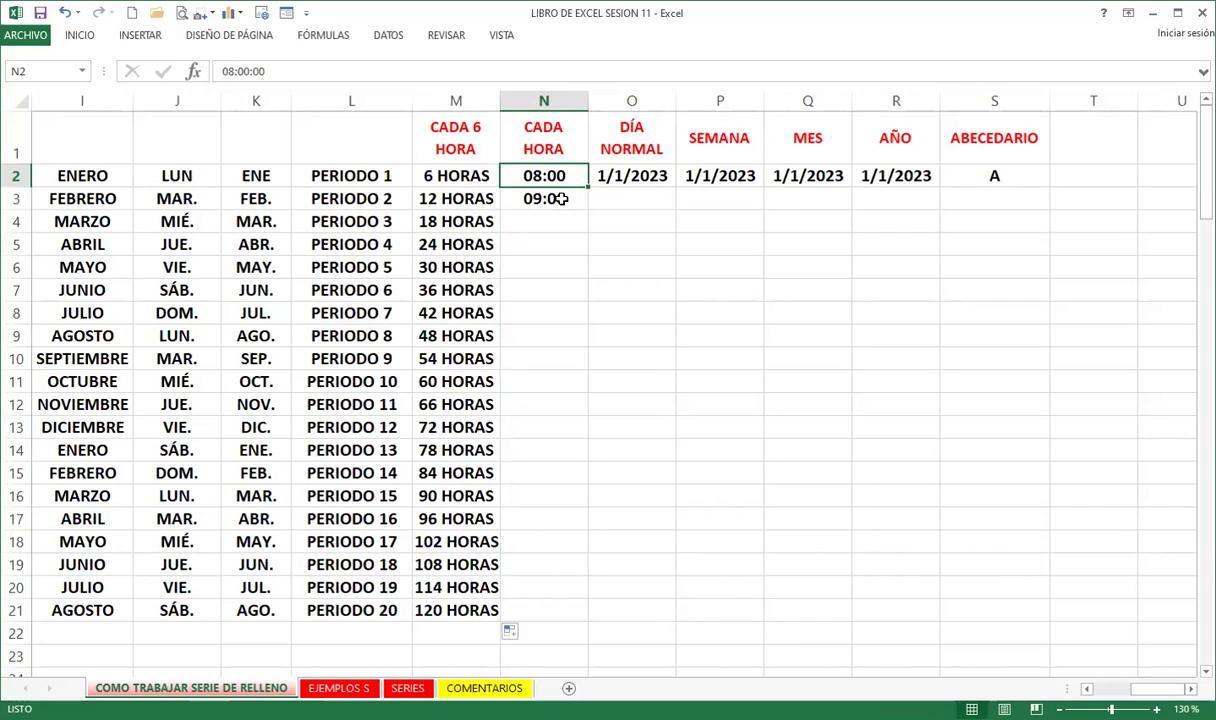
- Auto-fill the 08:00 and 09:00 pair in N2:N3 hourly down to 03:00 in row 21
left_click_drag(529, 185, 530, 199)
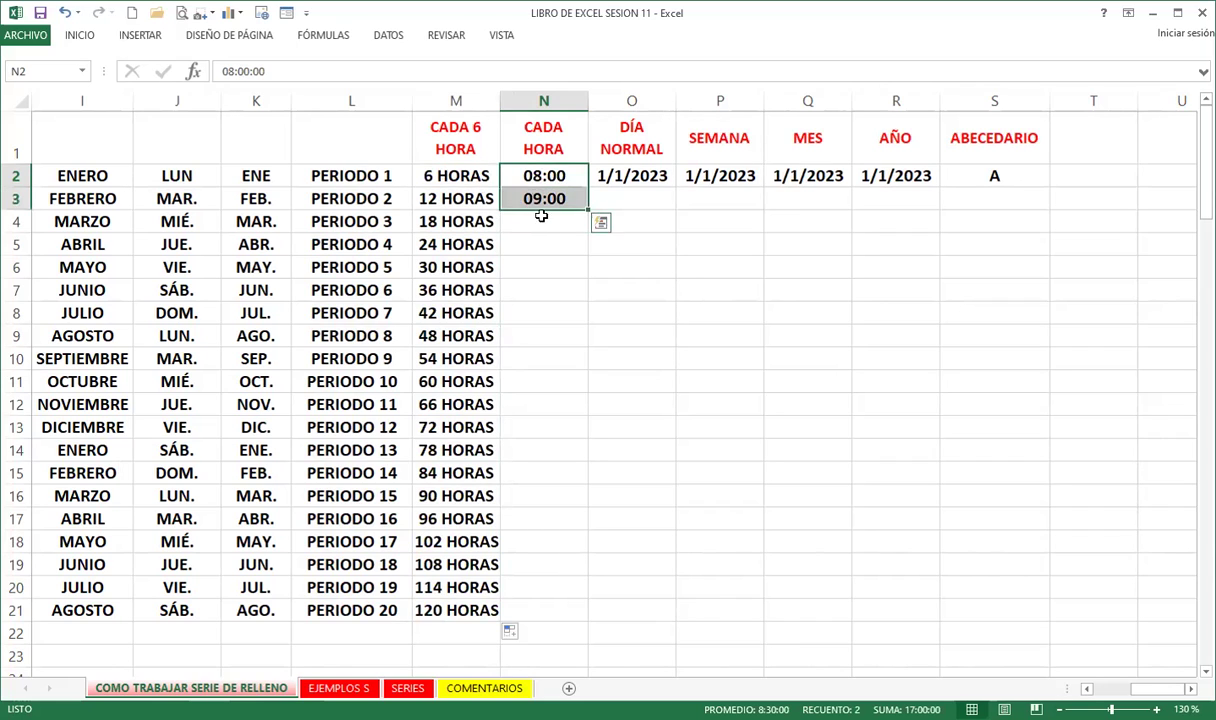
left_click(515, 238)
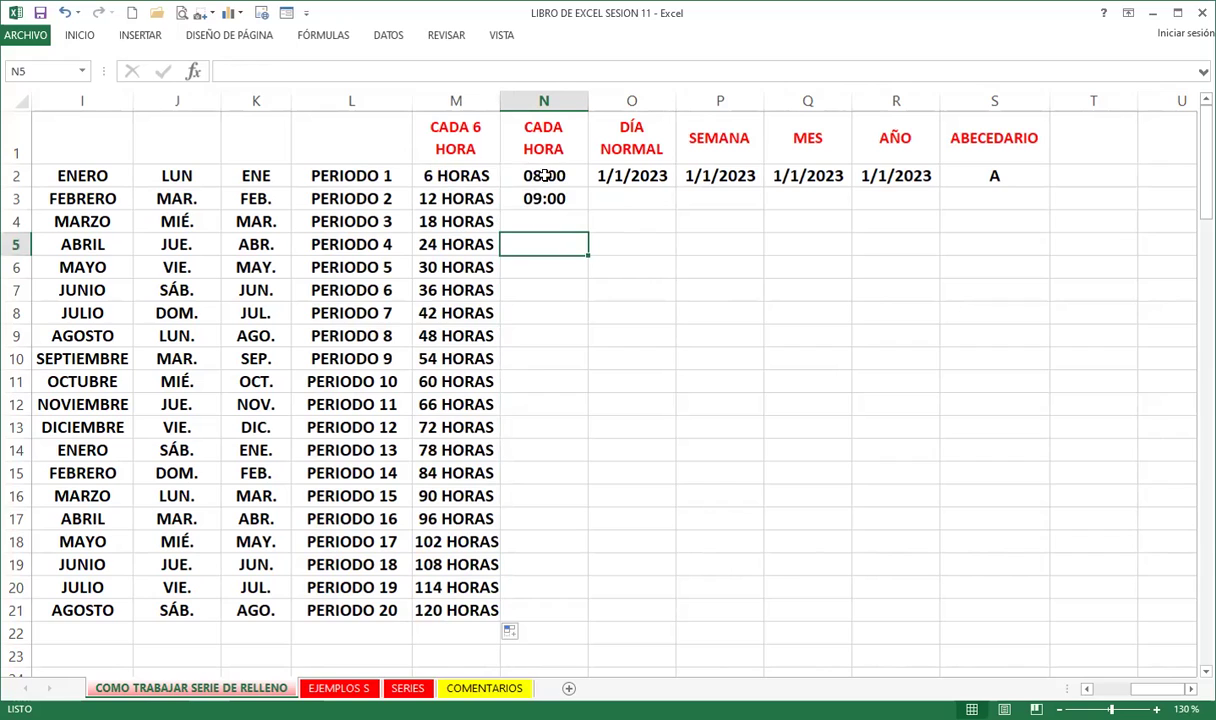
left_click_drag(530, 176, 535, 200)
double_click(588, 208)
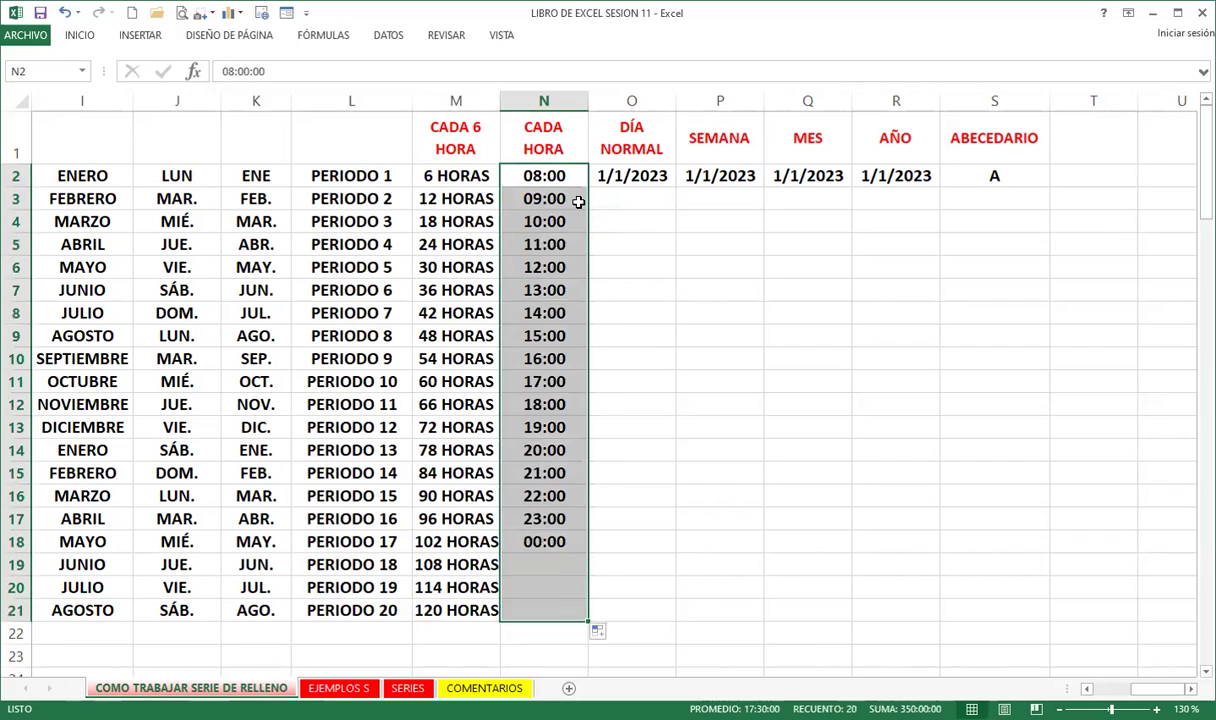
left_click(572, 250)
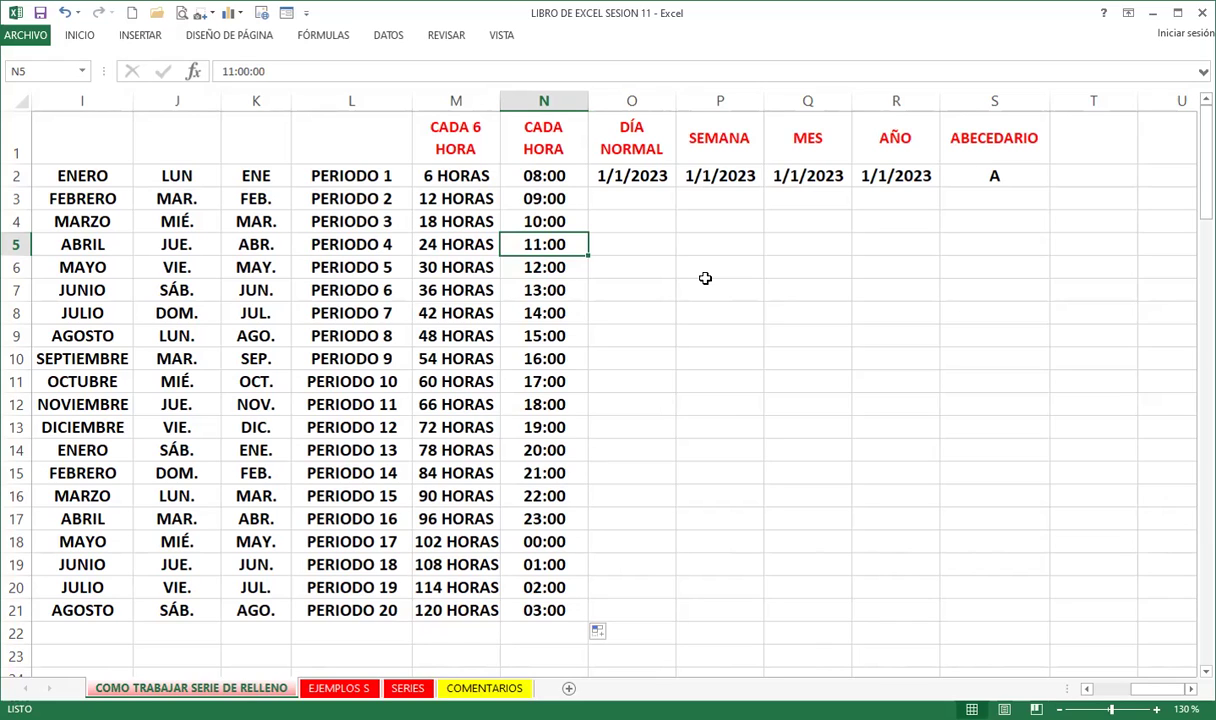
left_click(607, 172)
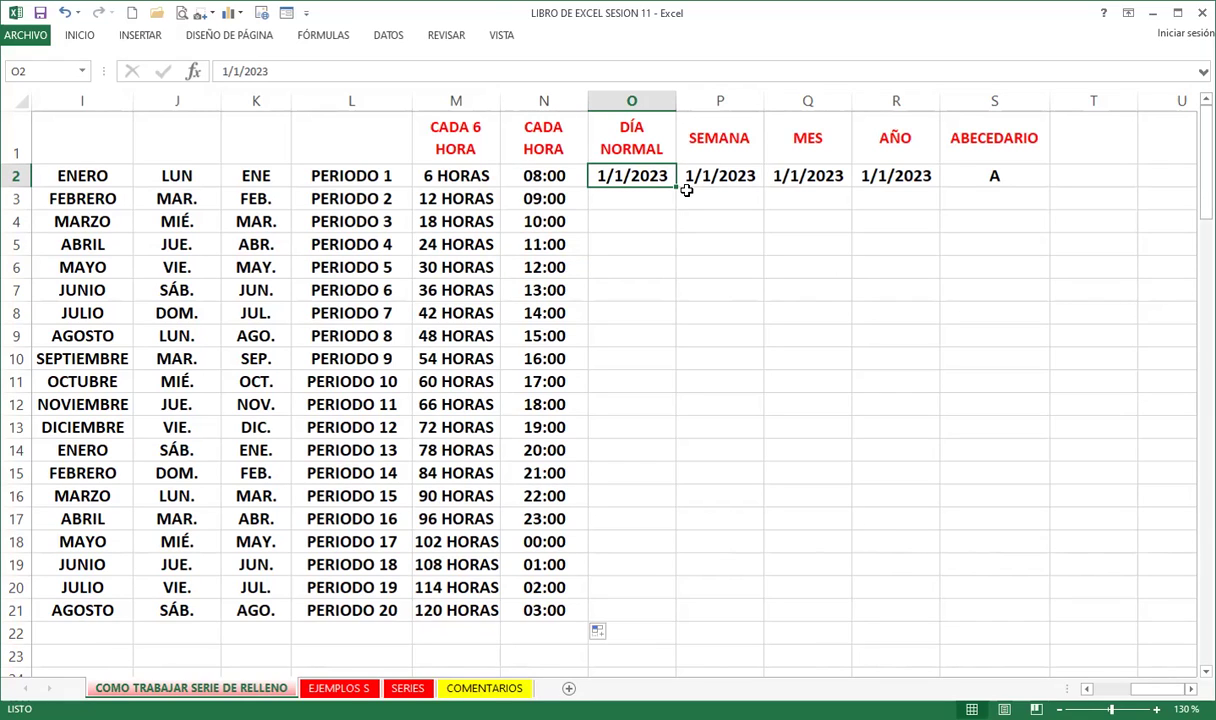
- Auto-fill daily dates from 1/1/2023 in O2 down to 20/1/2023 in O21
double_click(686, 190)
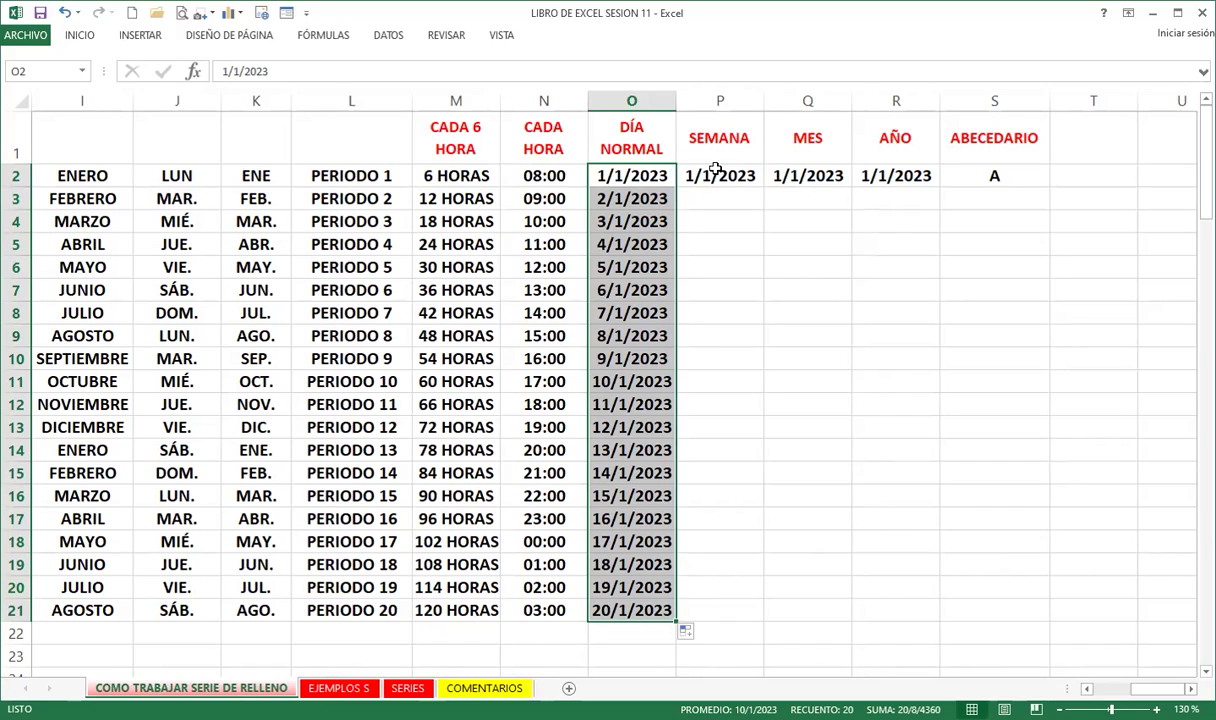
left_click(690, 175)
left_click_drag(768, 176, 896, 179)
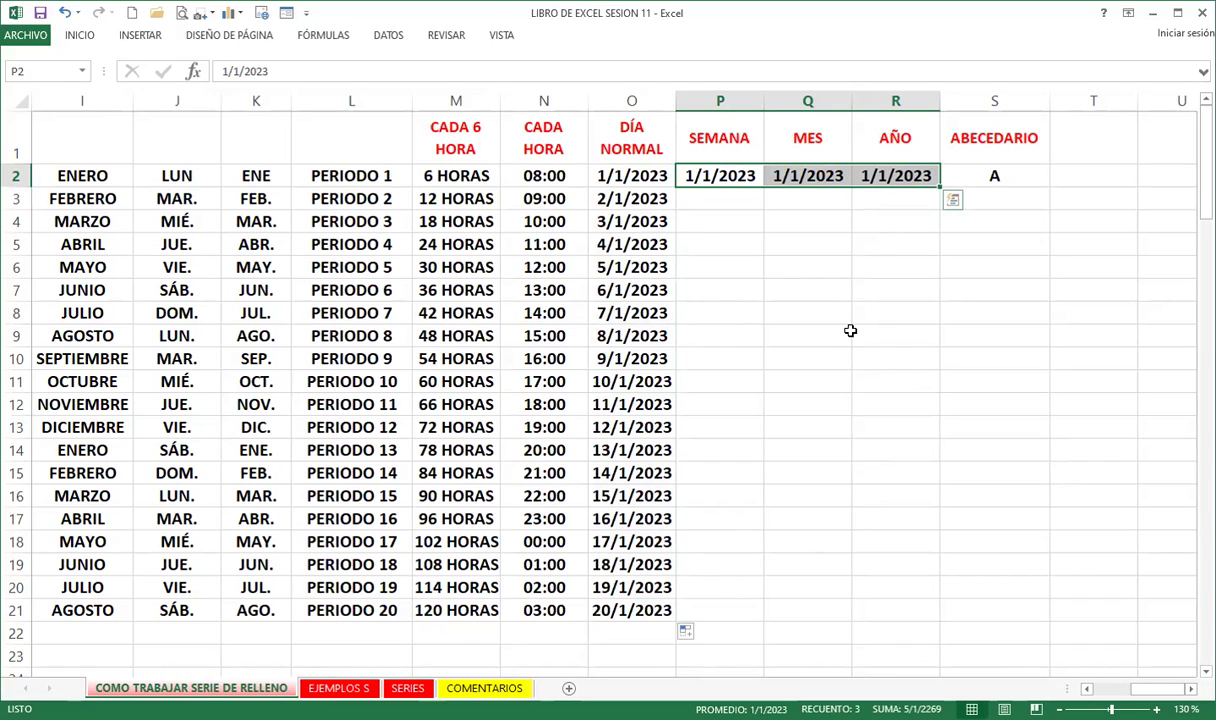
left_click(648, 174)
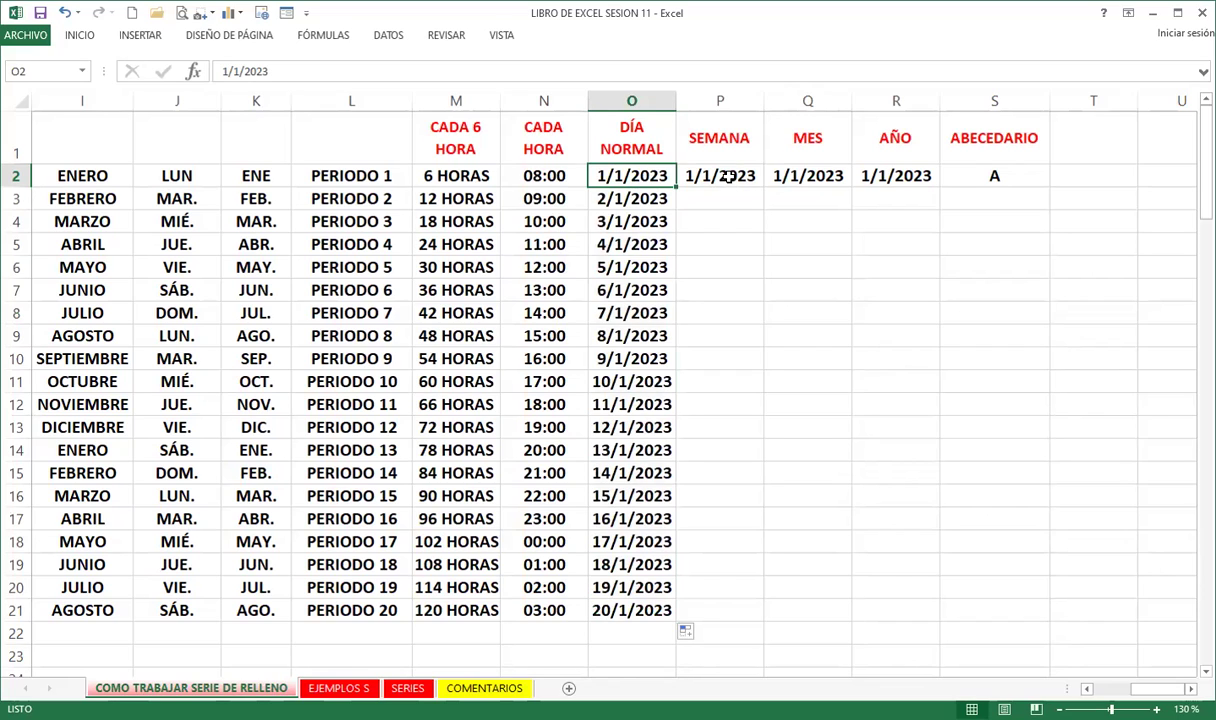
left_click(692, 172)
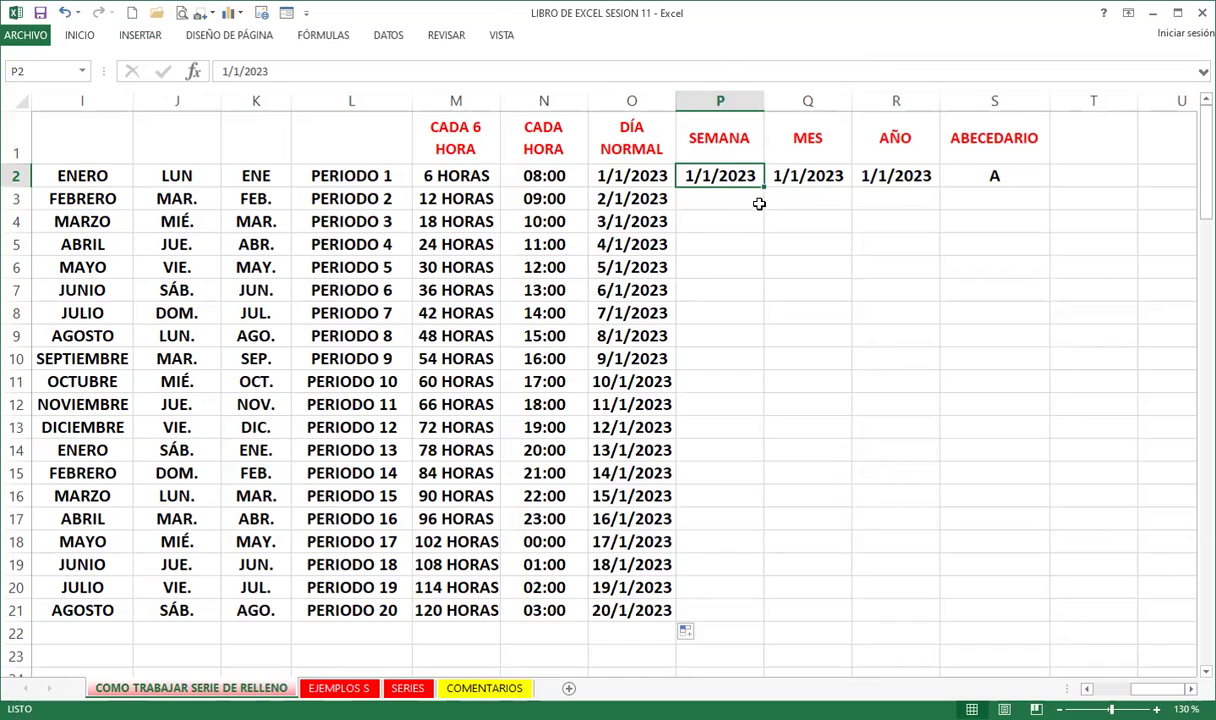
- Fill SEMANA from P2 to P21 with weekday-only dates, checking 6/1/2023 lands in P7
mouse_move(764, 187)
left_mouse_down()
mouse_move(750, 628)
mouse_move(765, 614)
left_mouse_up()
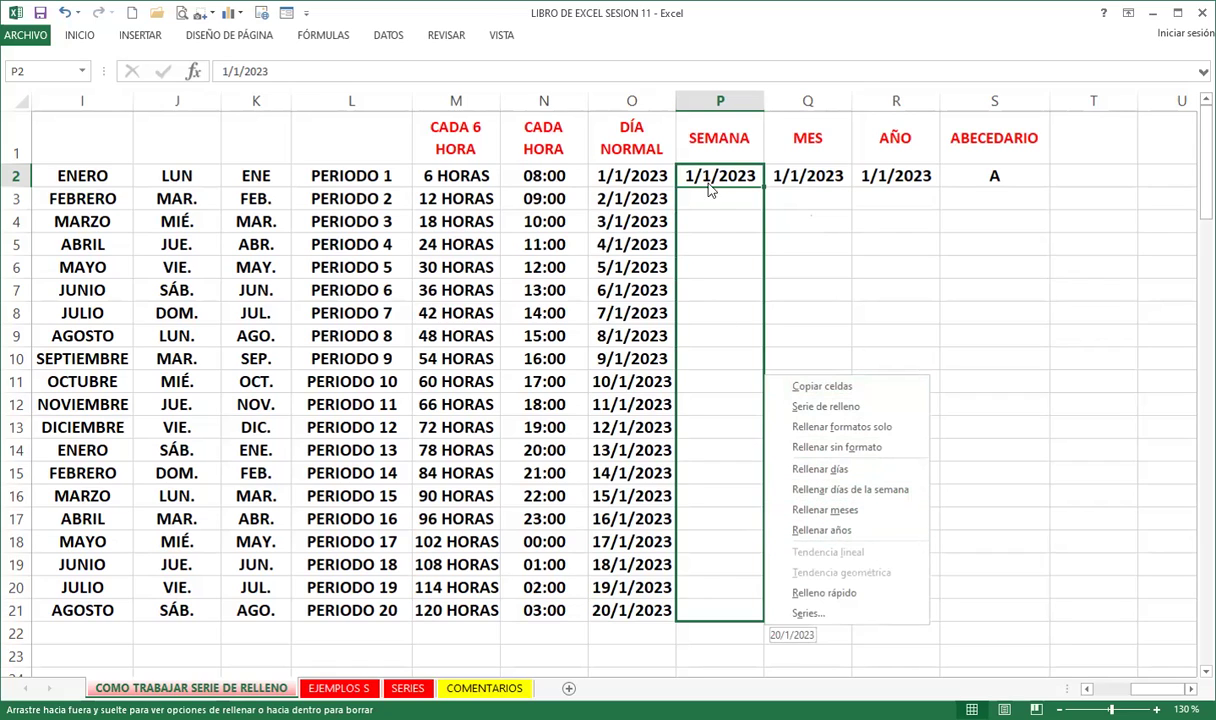
left_click(850, 490)
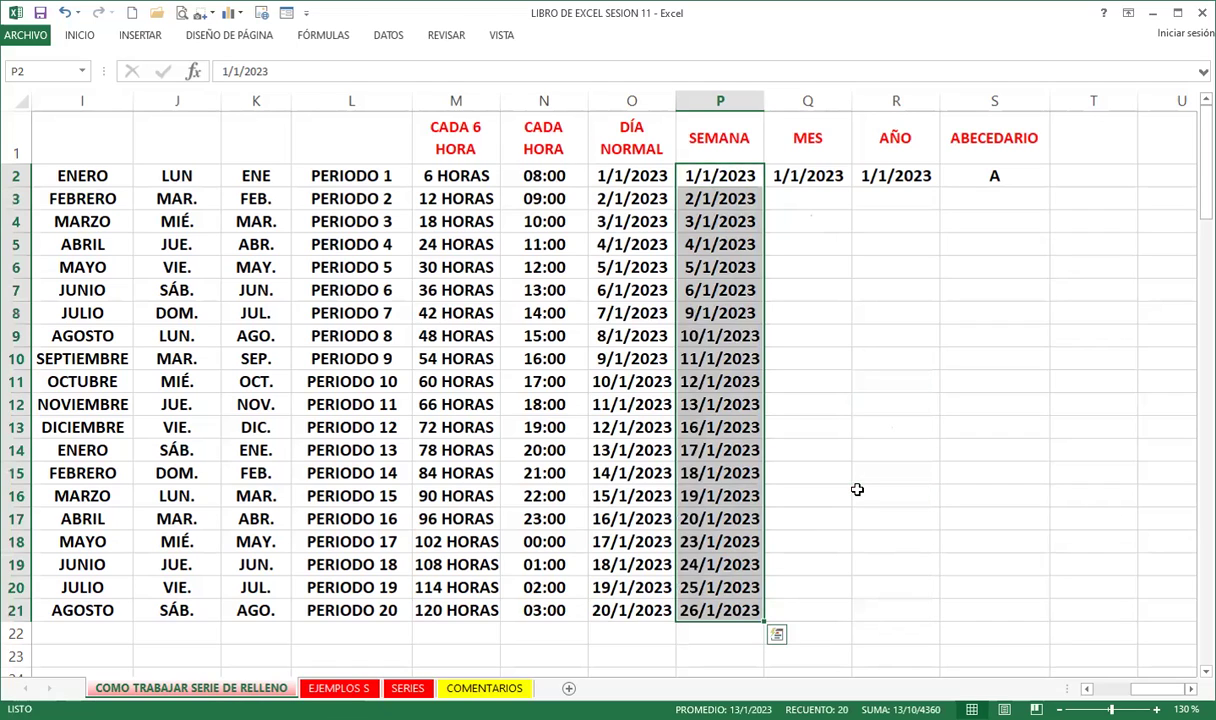
left_click(697, 178)
left_click(702, 199)
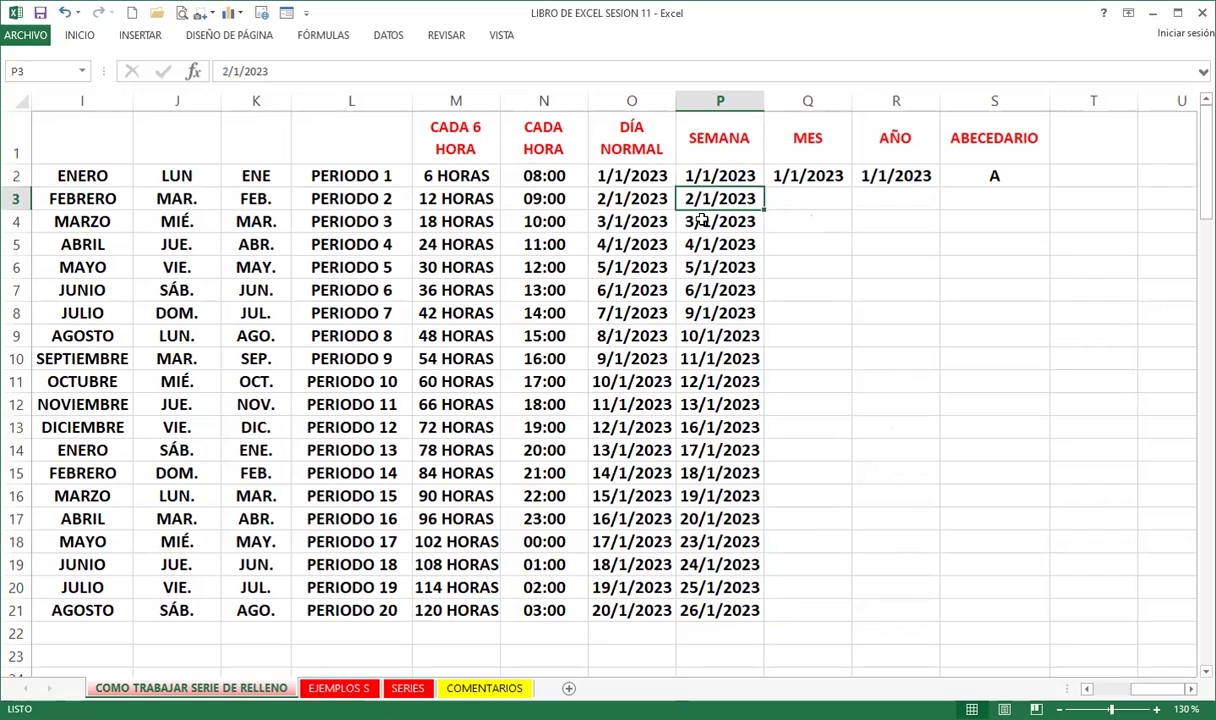
left_click(702, 221)
left_click(702, 244)
left_click(700, 266)
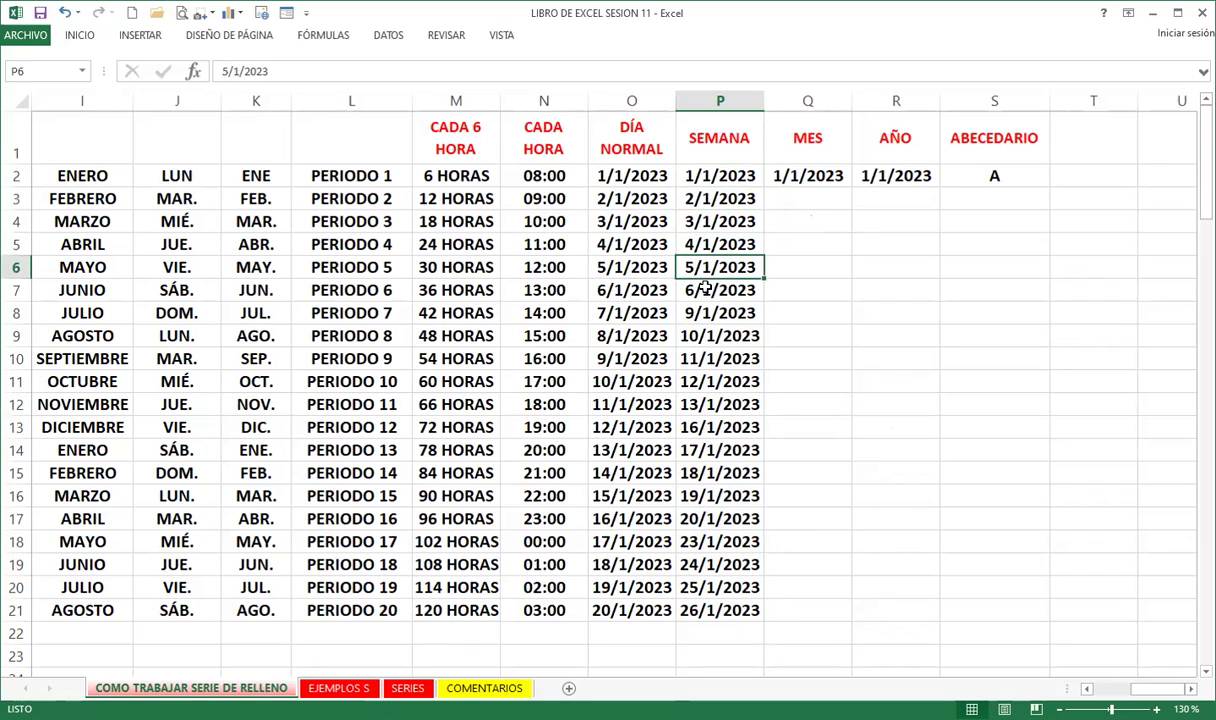
left_click(706, 288)
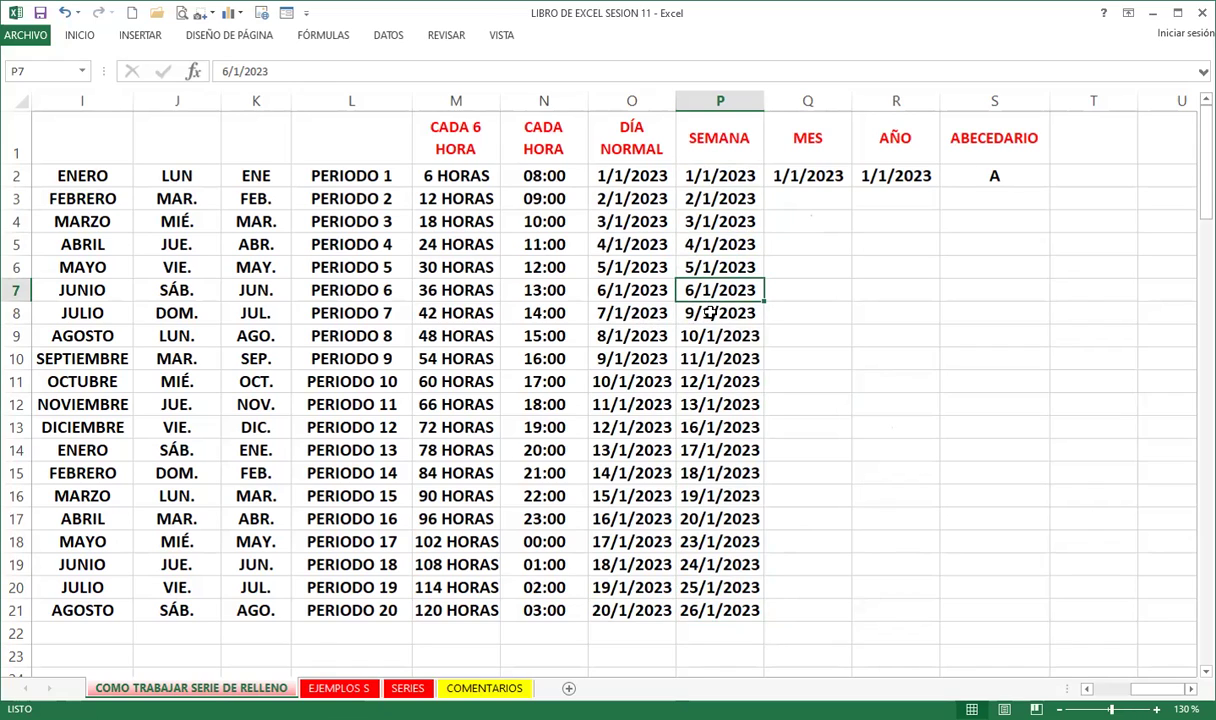
- Verify the SEMANA dates skip weekends, with 13/1/2023 followed by 16/1/2023
left_click(710, 313)
left_click(708, 336)
left_click(706, 358)
left_click(704, 381)
left_click(706, 401)
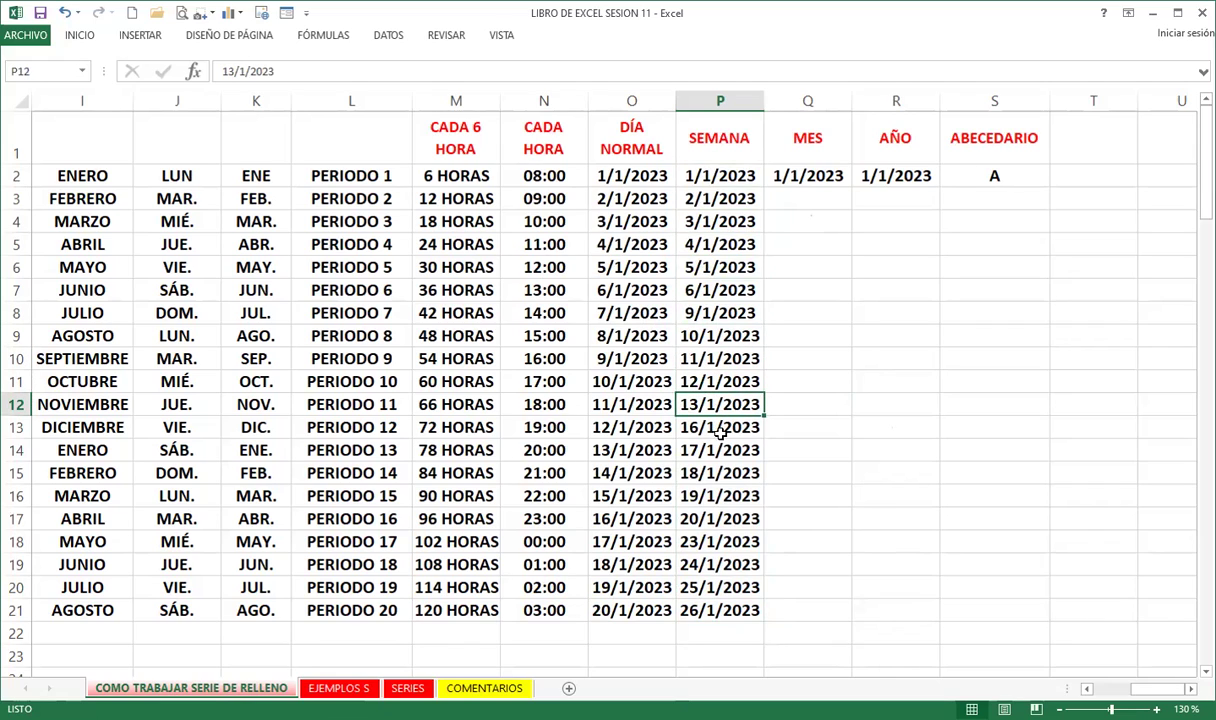
left_click(700, 427)
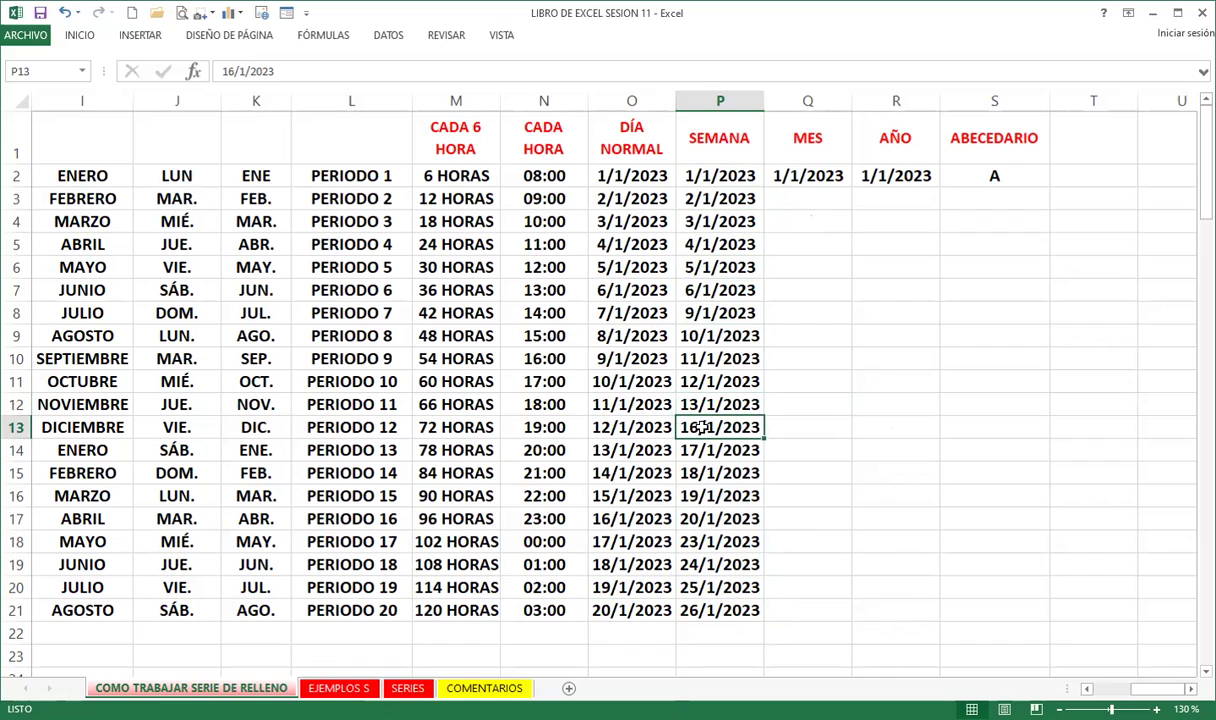
left_click(702, 450)
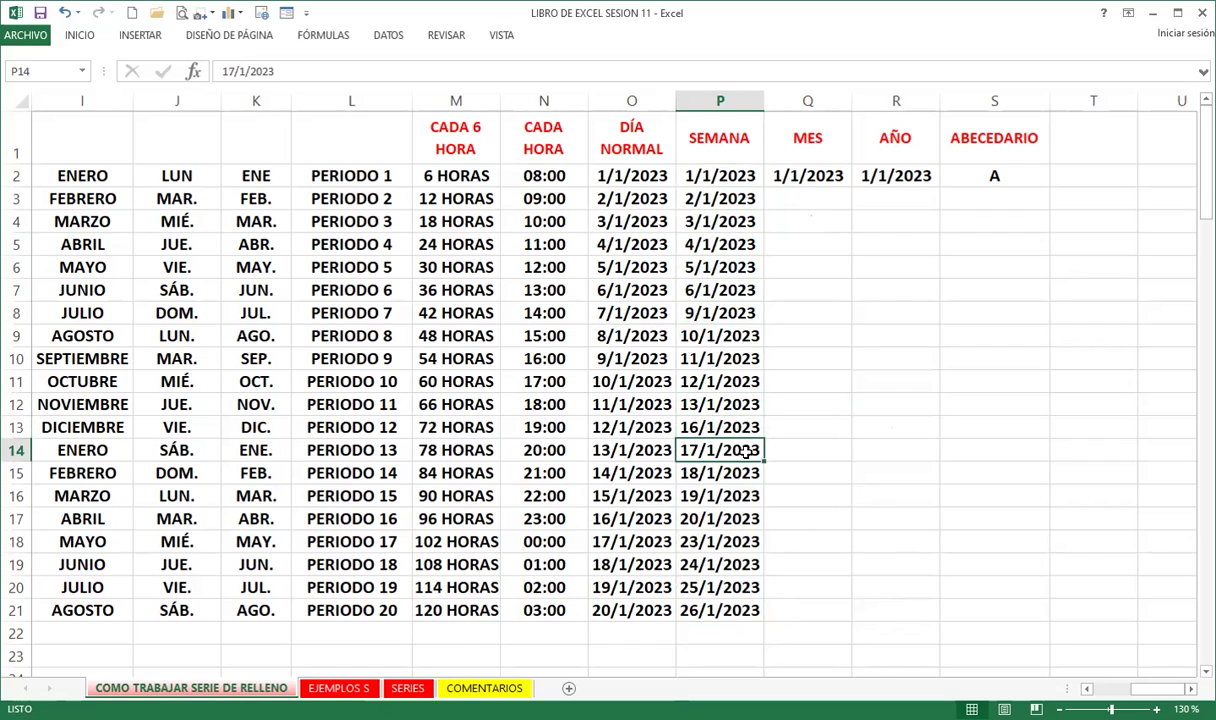
left_click(703, 473)
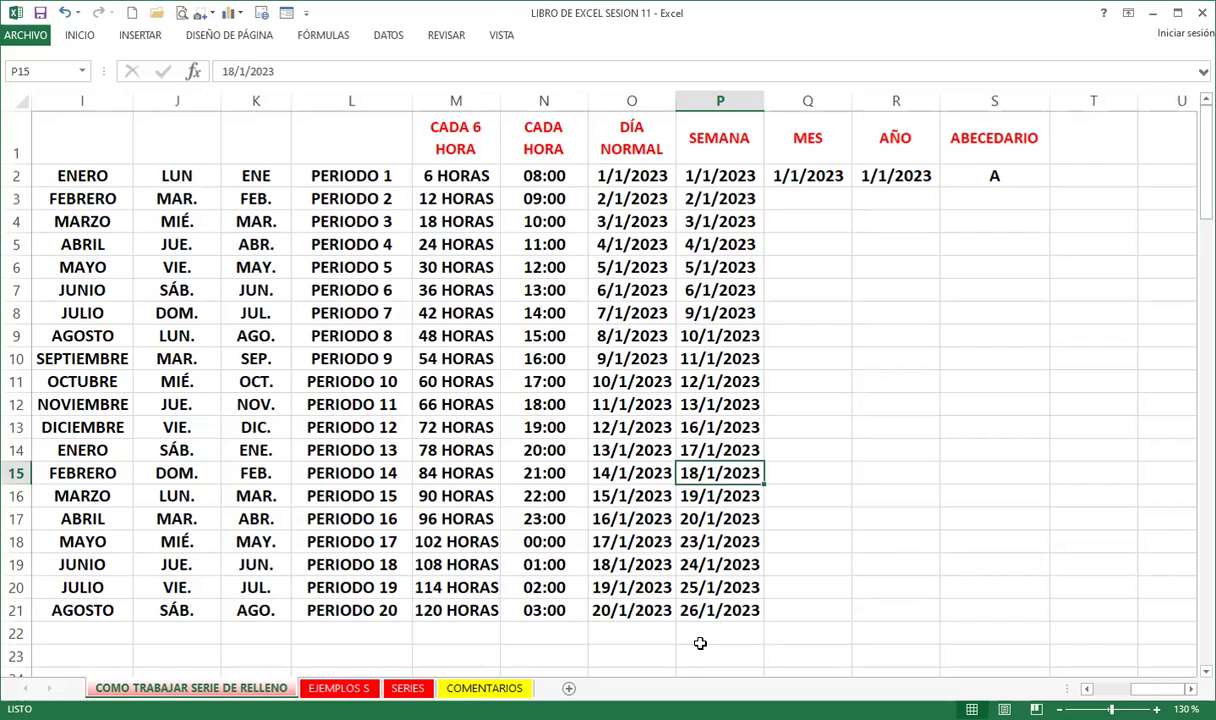
left_click(700, 178)
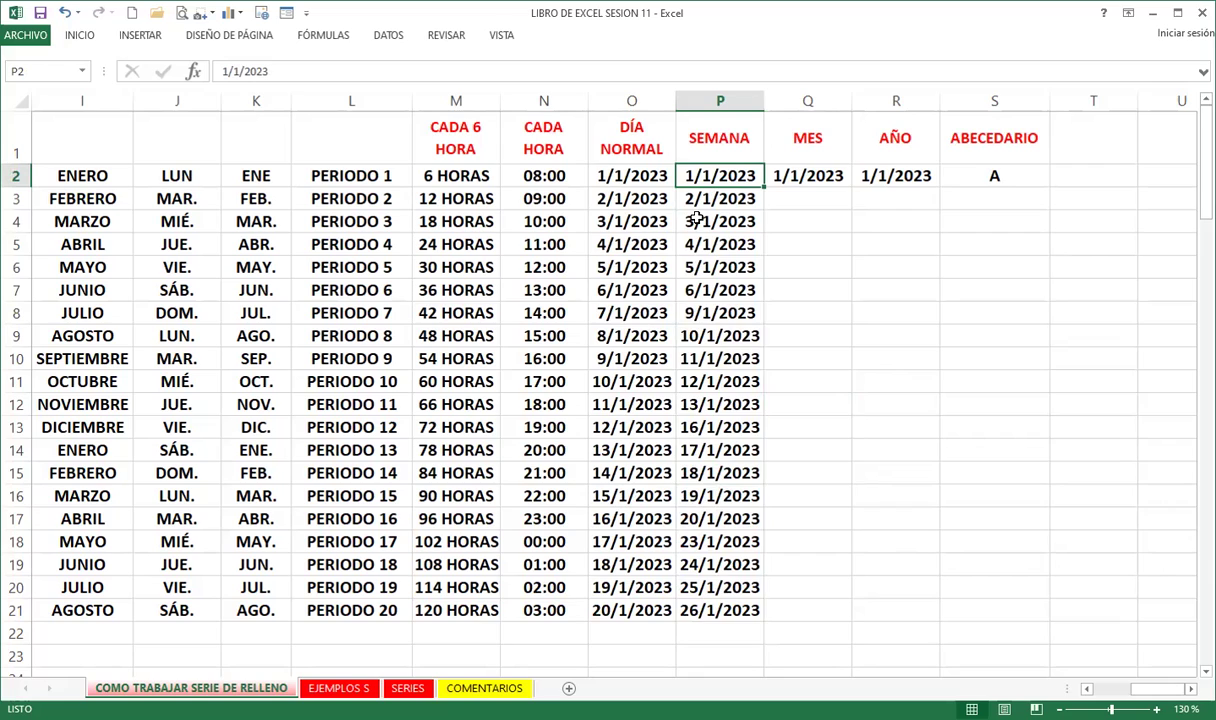
- Undo the SEMANA and DÍA NORMAL fills, then refill DÍA NORMAL with daily dates
key("ctrl+z")
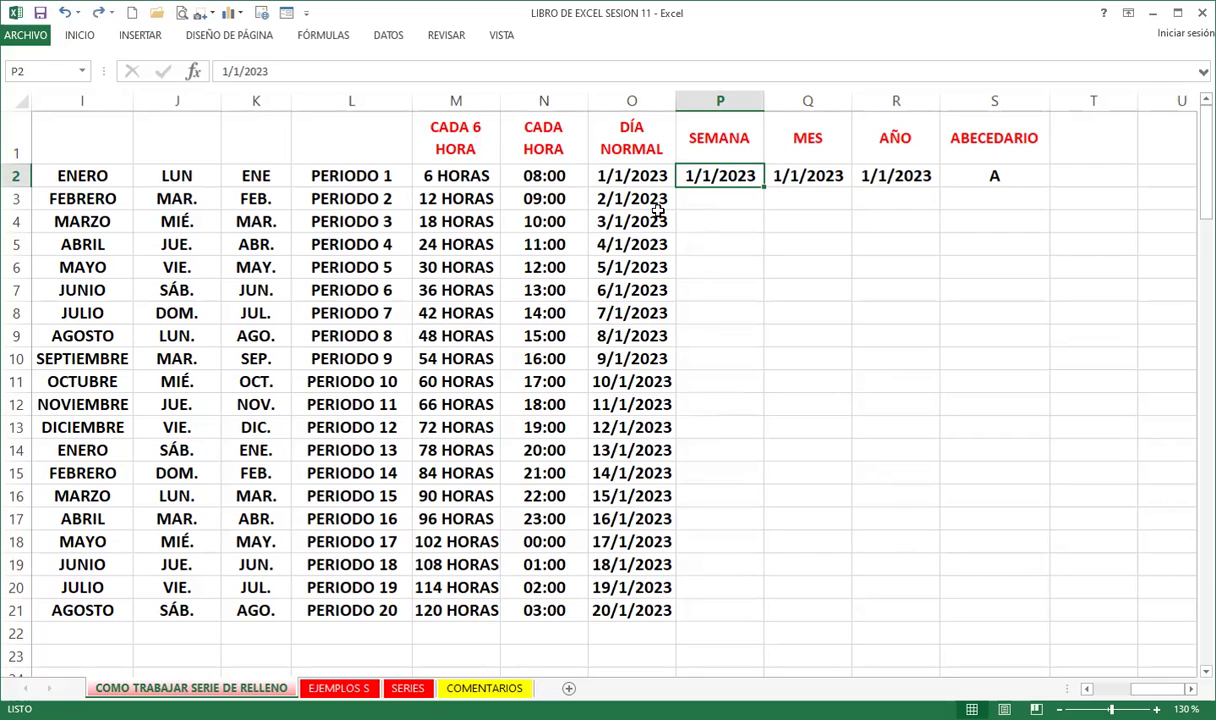
key("ctrl+z")
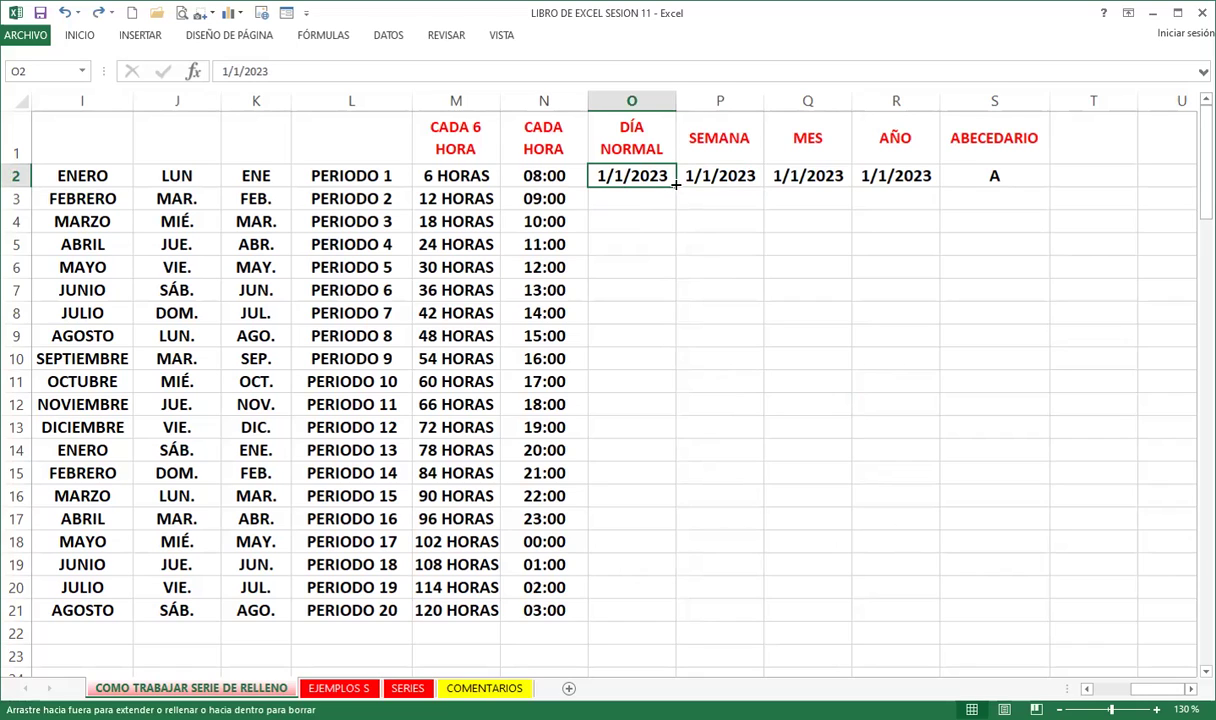
double_click(675, 189)
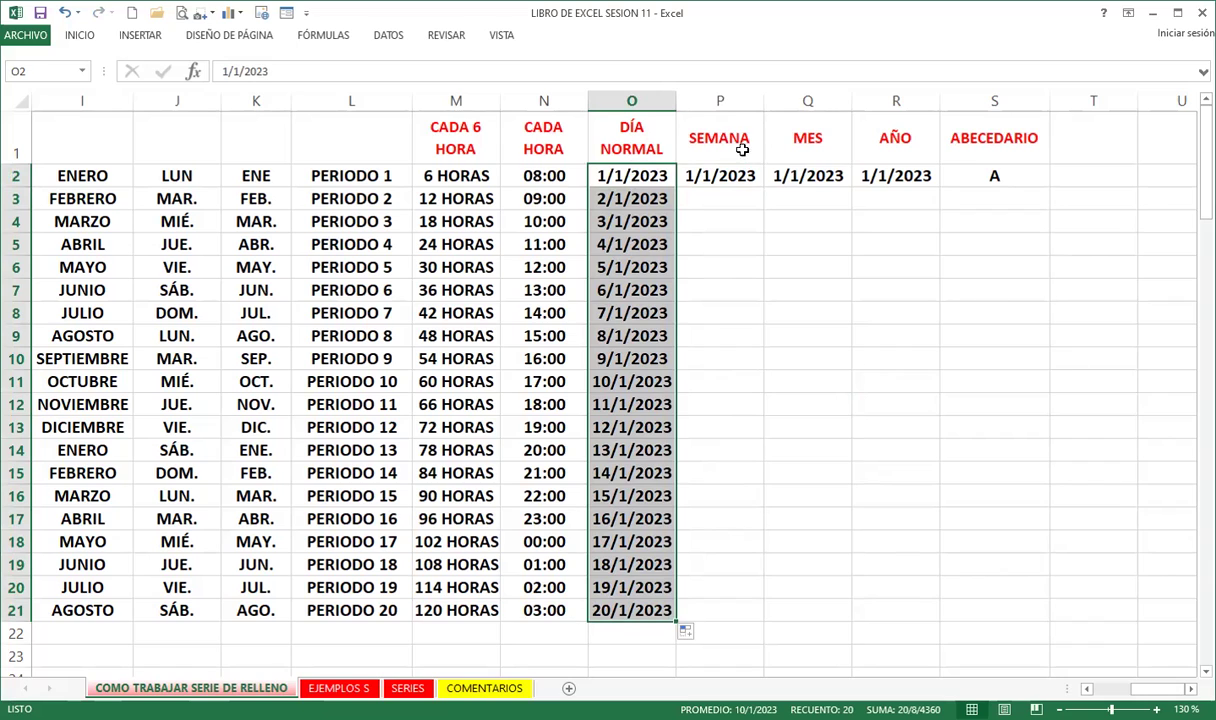
- Fill SEMANA down to row 21 with weekday-only dates from 1/1/2023
left_click_drag(705, 140, 877, 137)
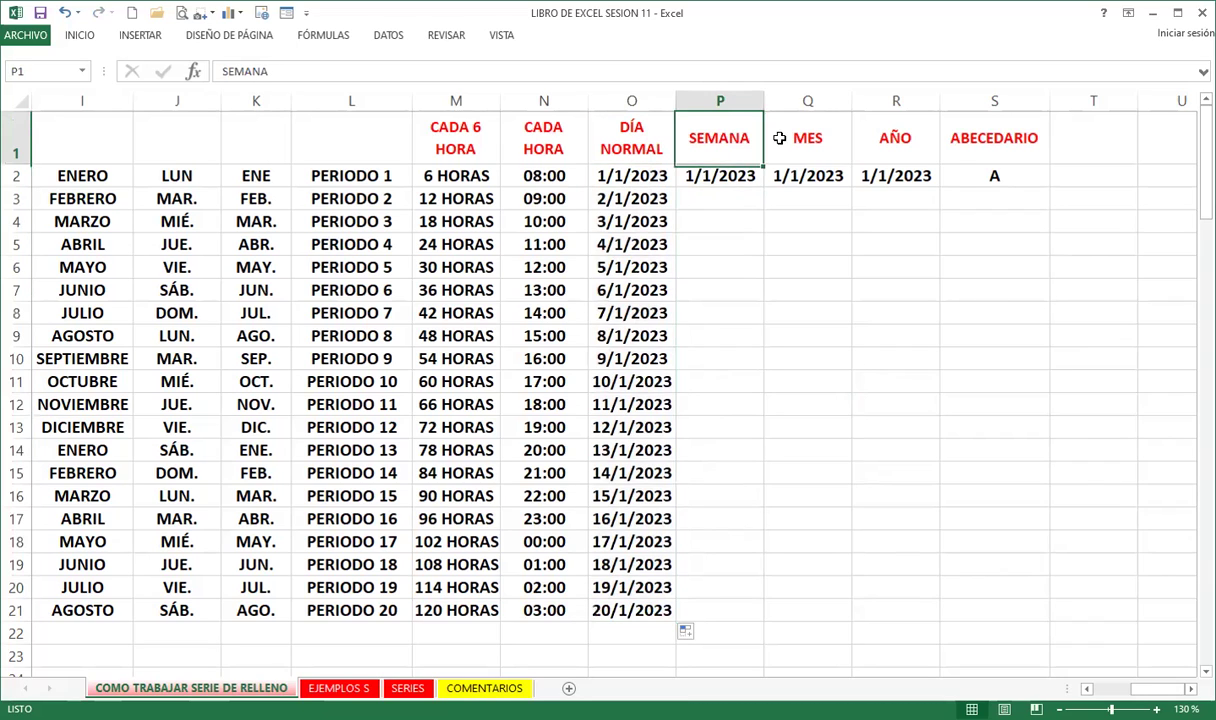
left_click(718, 136)
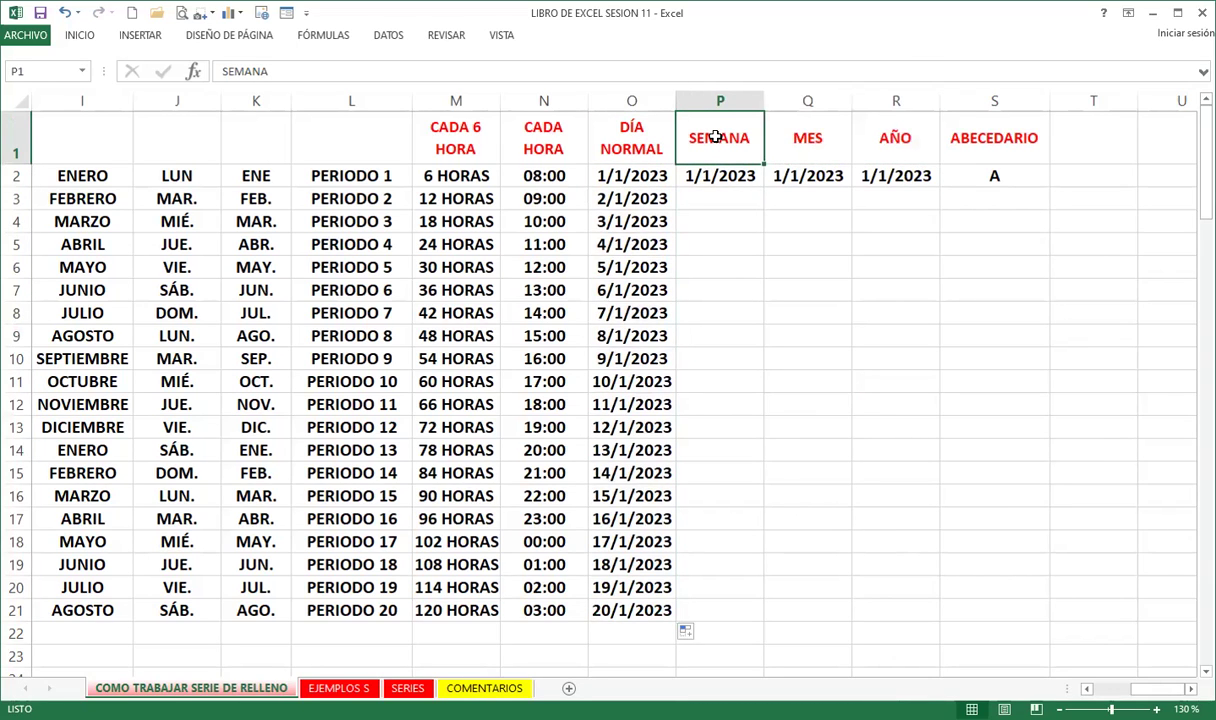
left_click(693, 175)
mouse_move(760, 187)
left_mouse_down()
mouse_move(735, 615)
mouse_move(714, 620)
left_mouse_up()
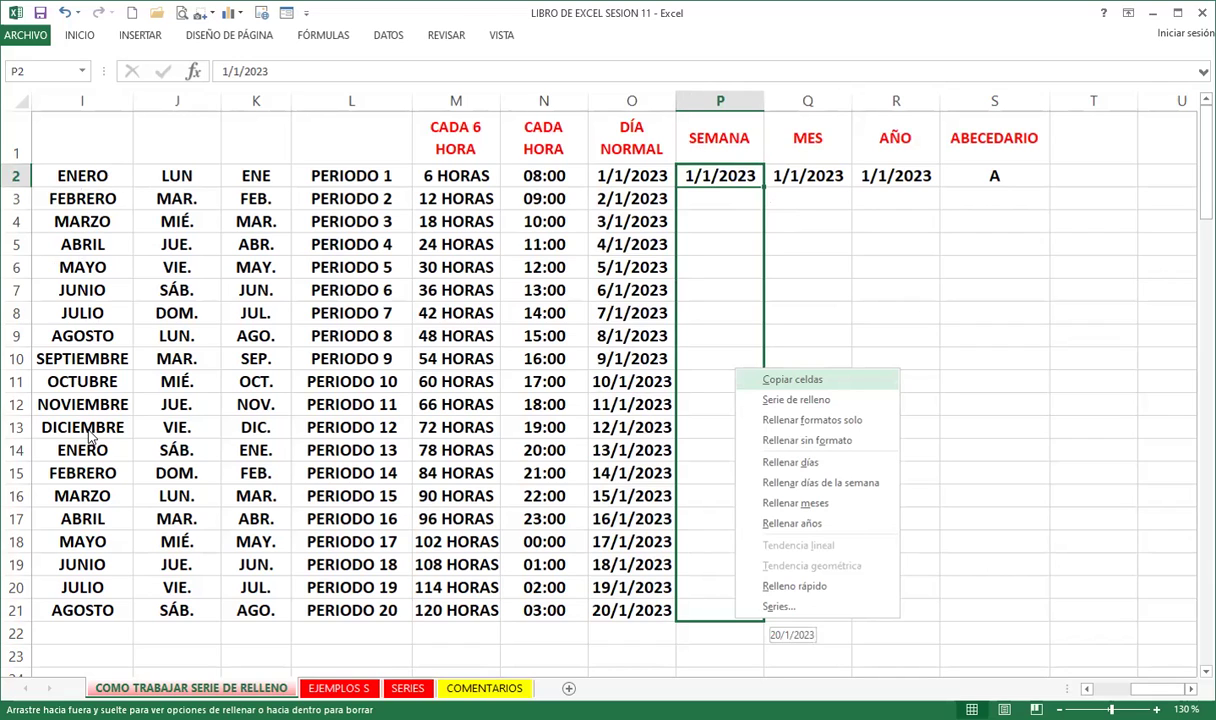
left_click(795, 483)
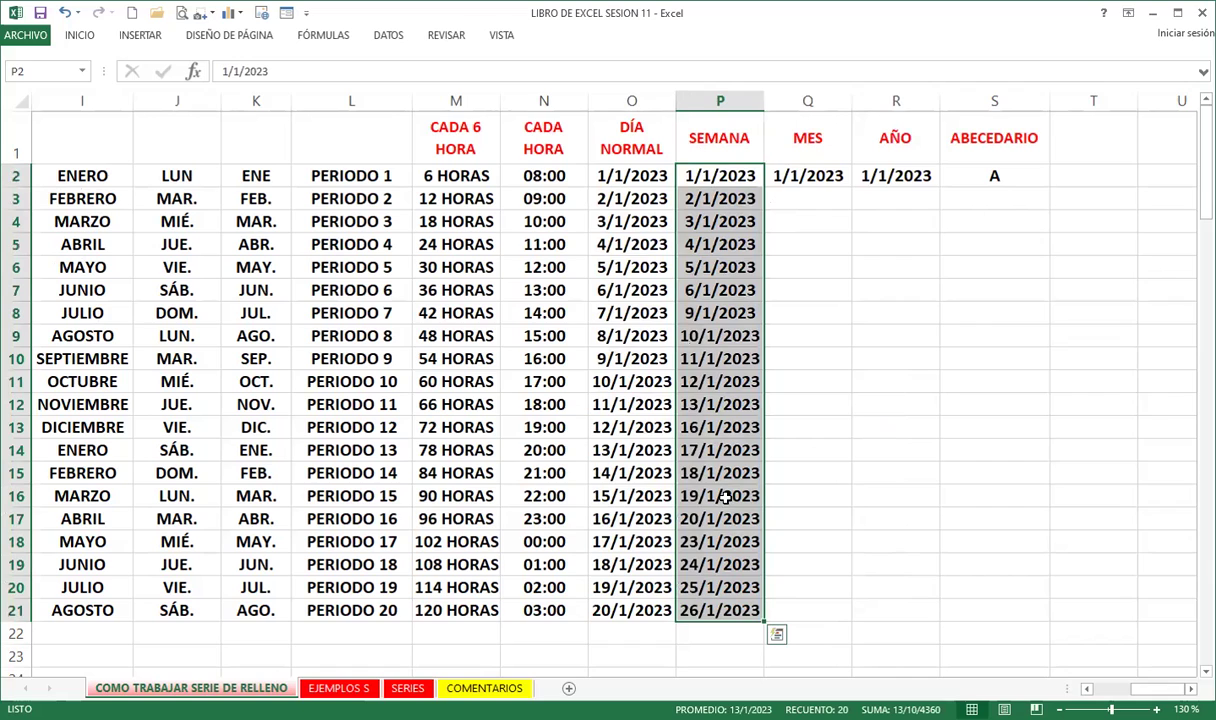
- Compare the SEMANA weekday dates against the DÍA NORMAL daily dates
left_click(698, 176)
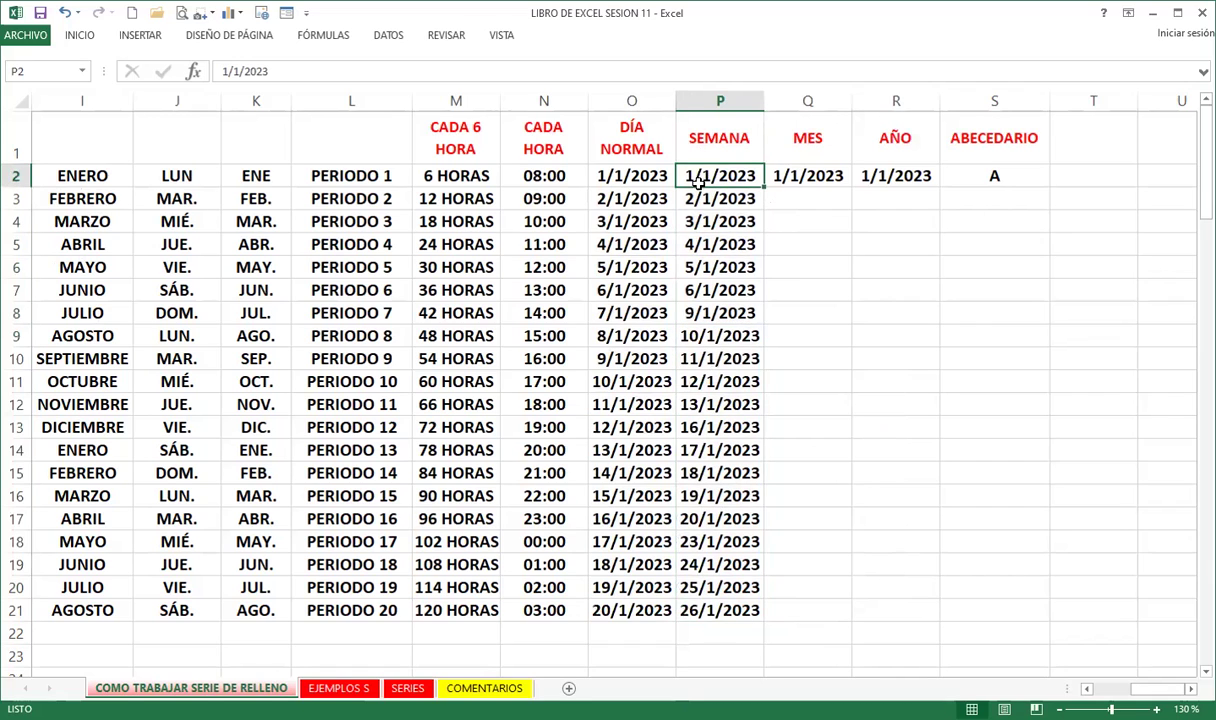
left_click(692, 245)
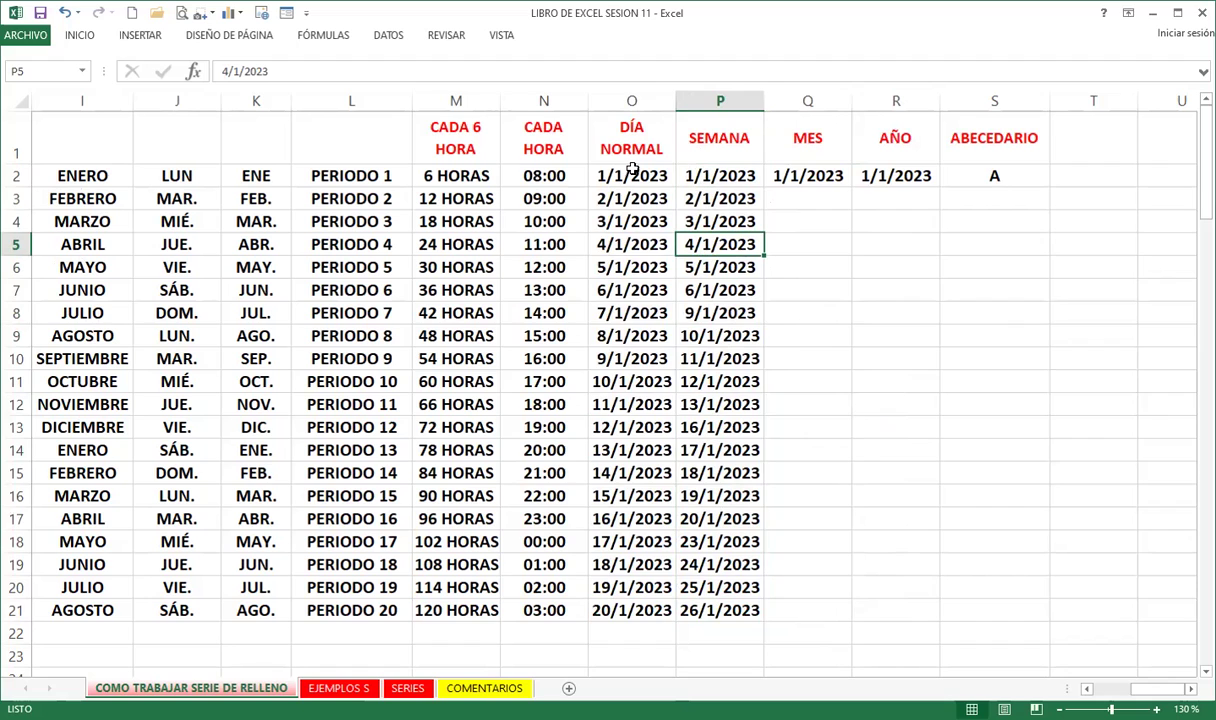
left_click_drag(633, 170, 655, 605)
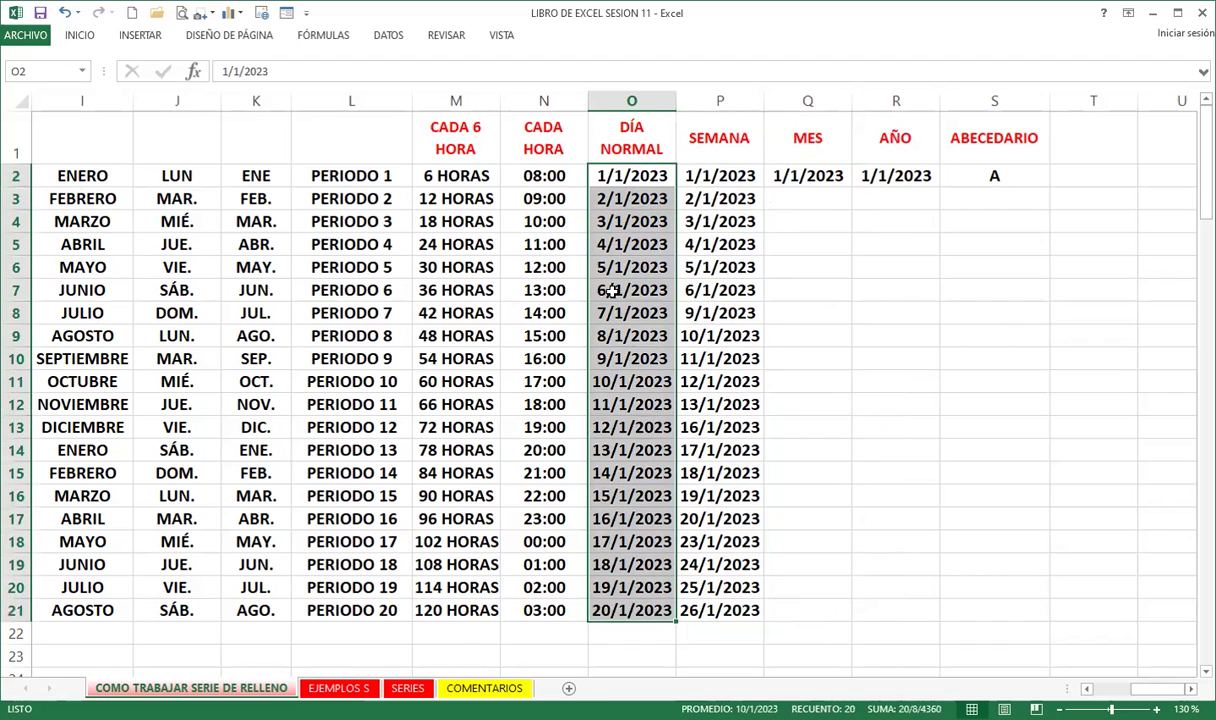
left_click(728, 141)
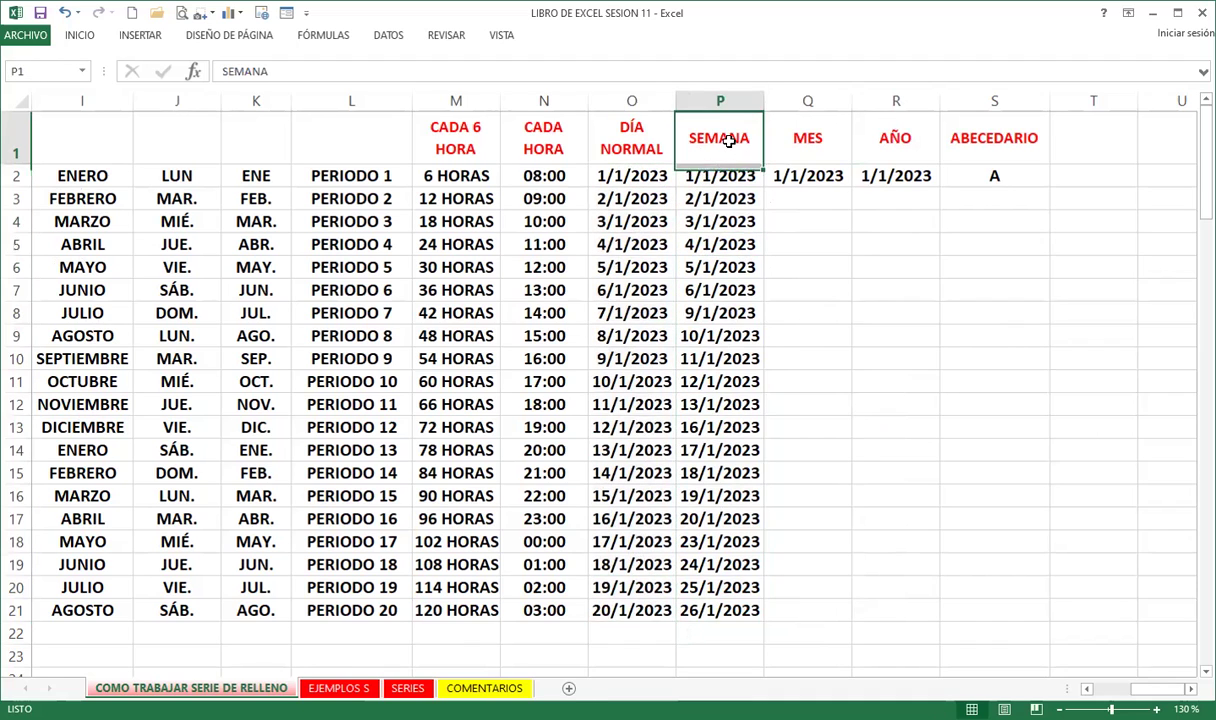
left_click_drag(716, 176, 716, 316)
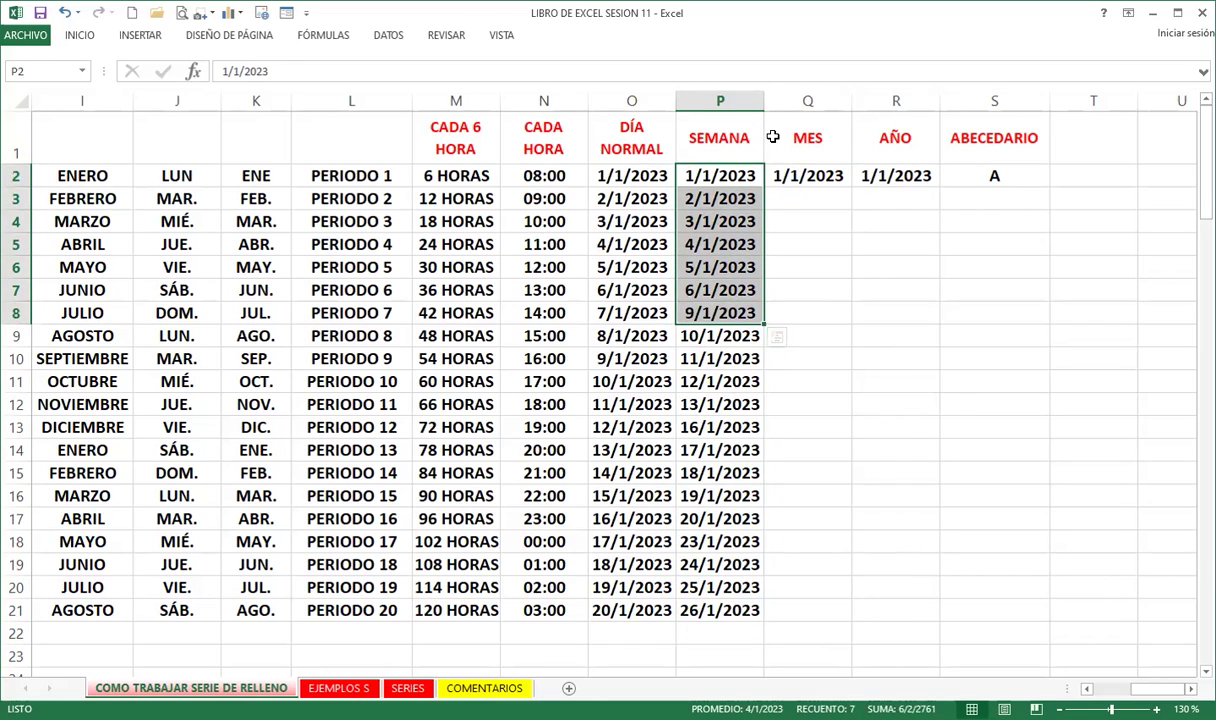
left_click(795, 178)
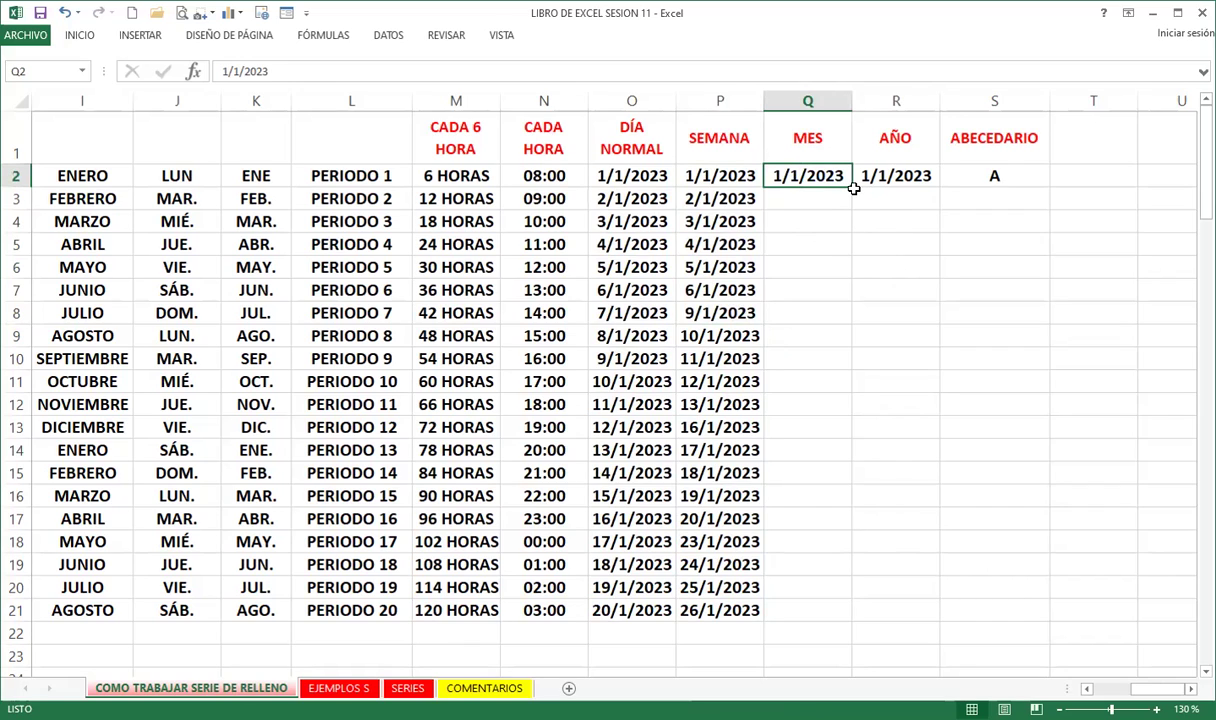
- Fill MES to row 21 with monthly dates, 1/1/2023 through 1/8/2024, using Rellenar meses
left_click_drag(853, 188, 896, 620)
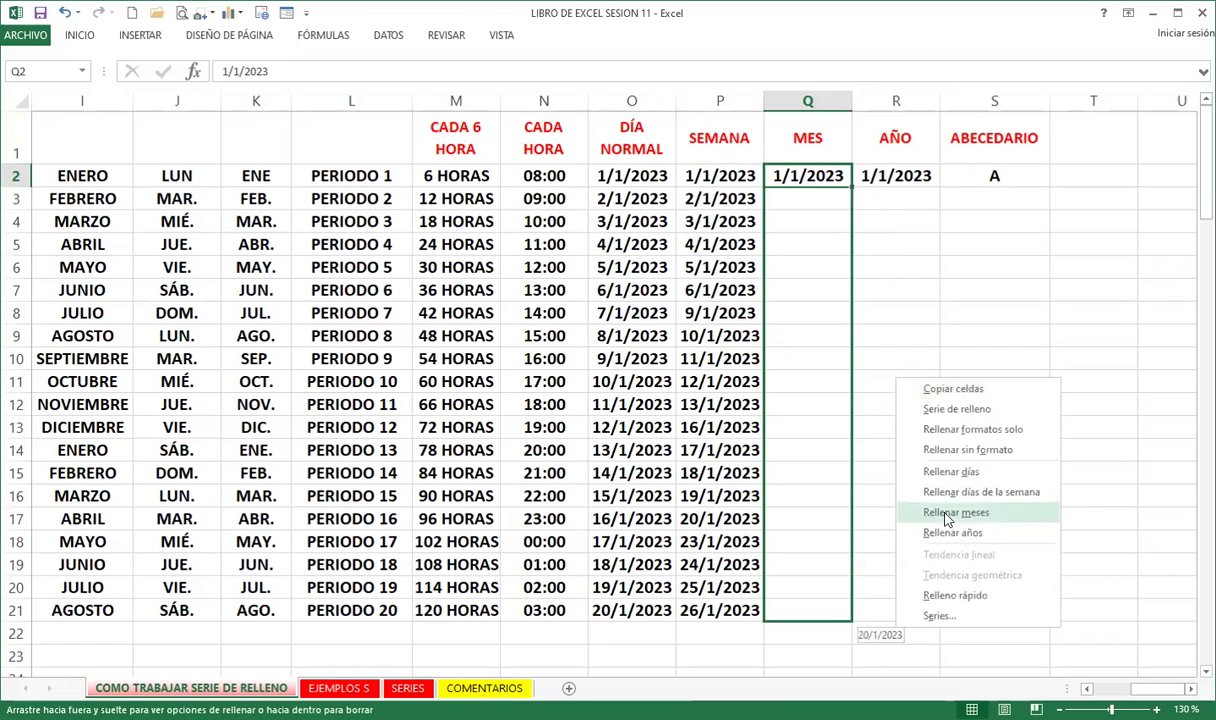
left_click(955, 513)
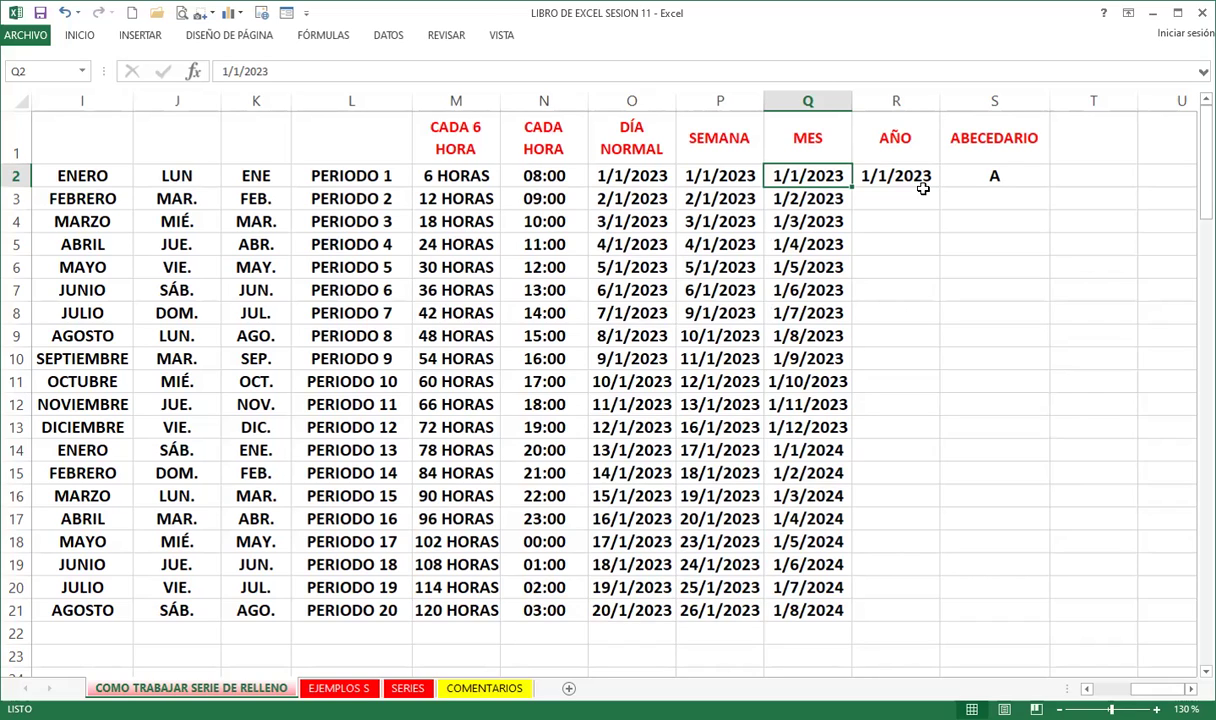
left_click(862, 177)
- Fill AÑO to row 21 with yearly dates, 1/1/2023 through 1/1/2042, then scroll right
left_click_drag(939, 187, 926, 612)
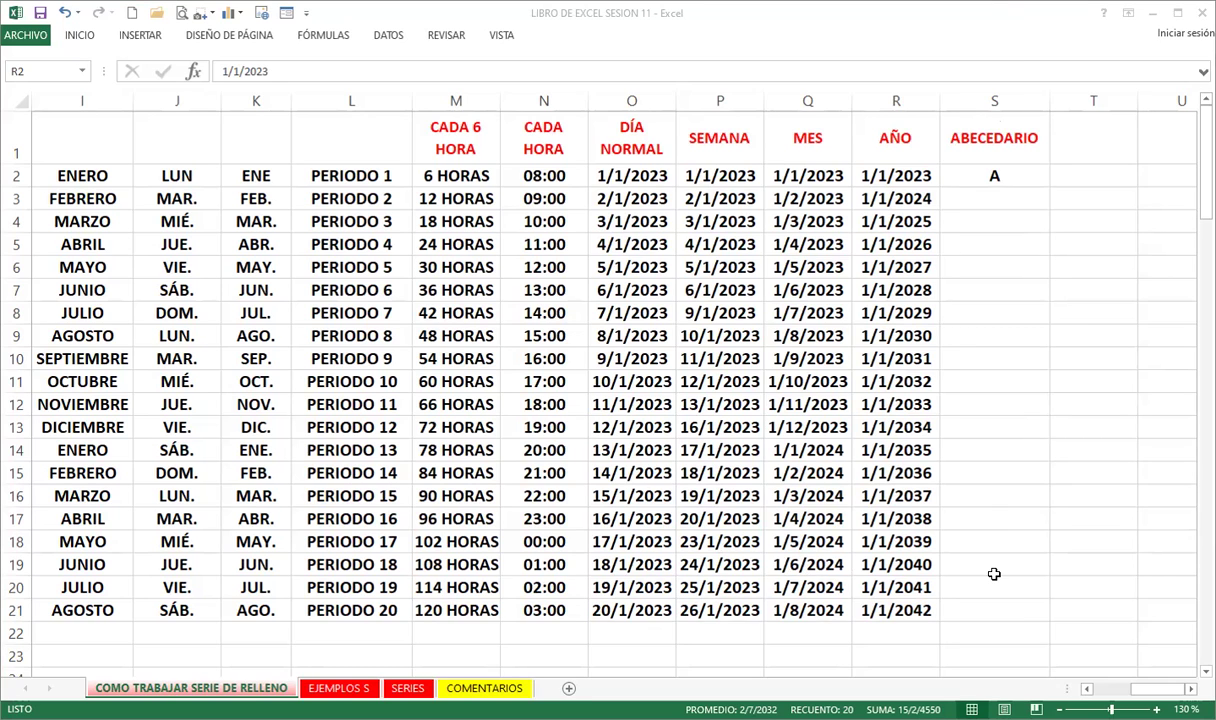
left_click(1189, 689)
left_click(1189, 689)
left_click(1189, 689)
left_click(1189, 689)
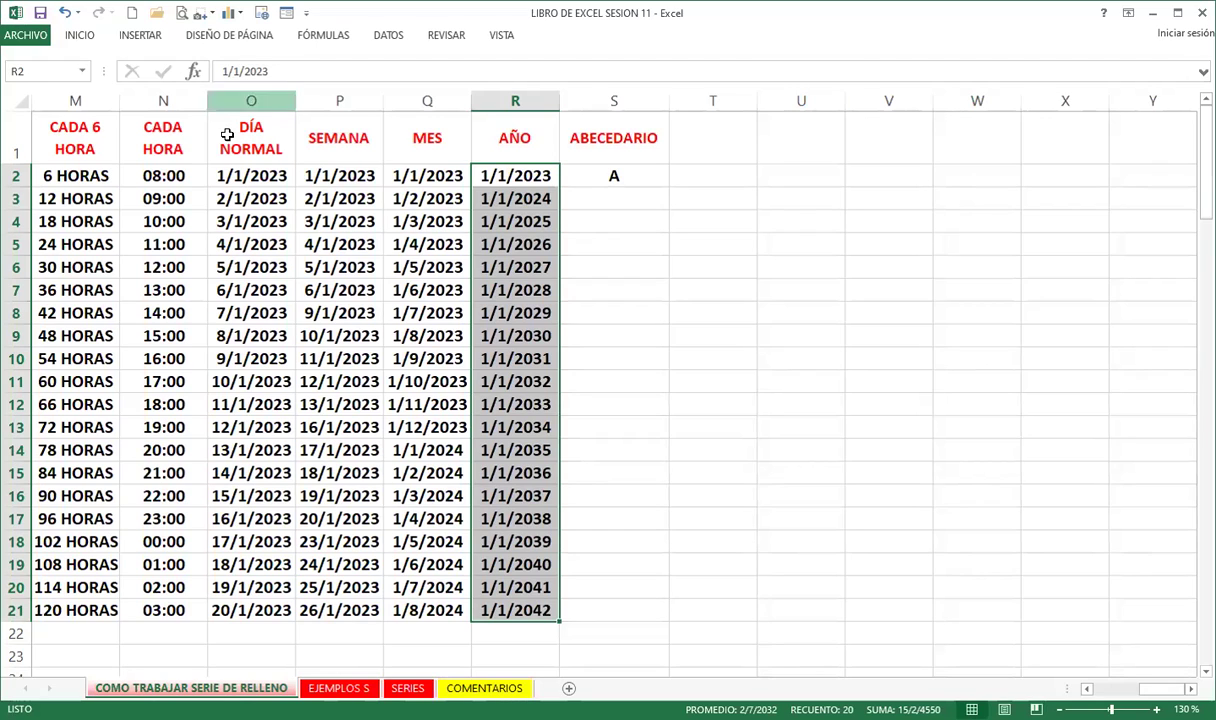
left_click(588, 177)
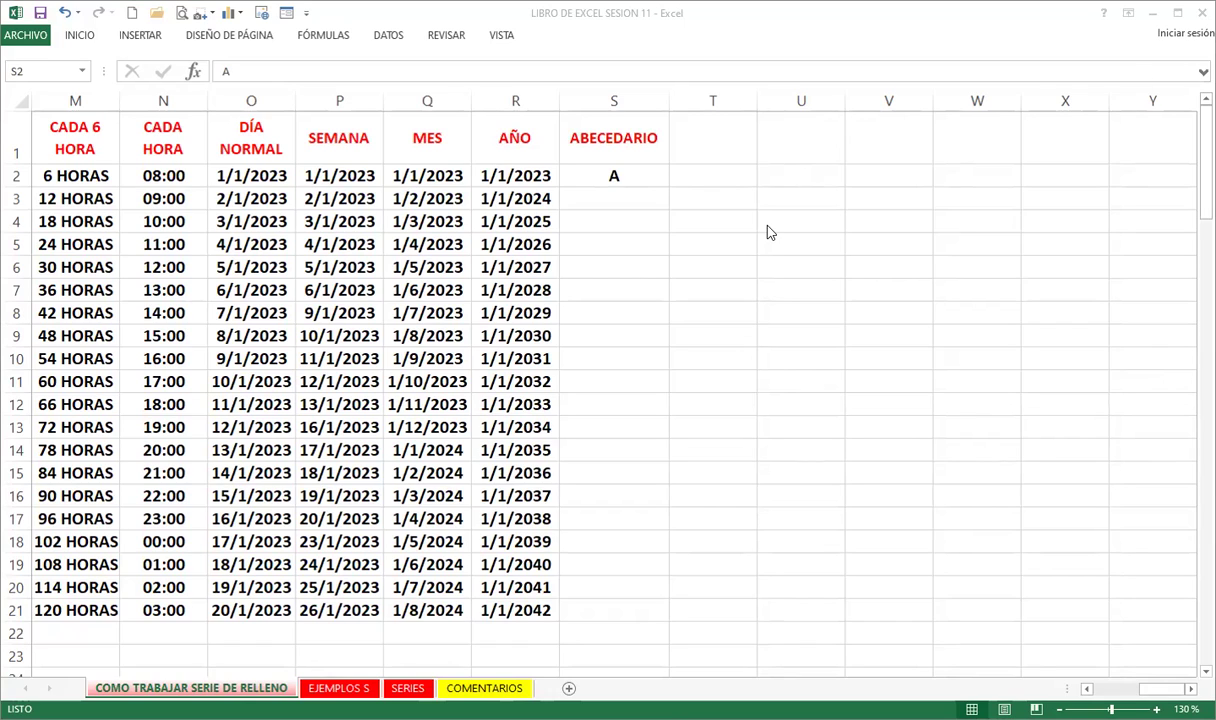
left_click(641, 175)
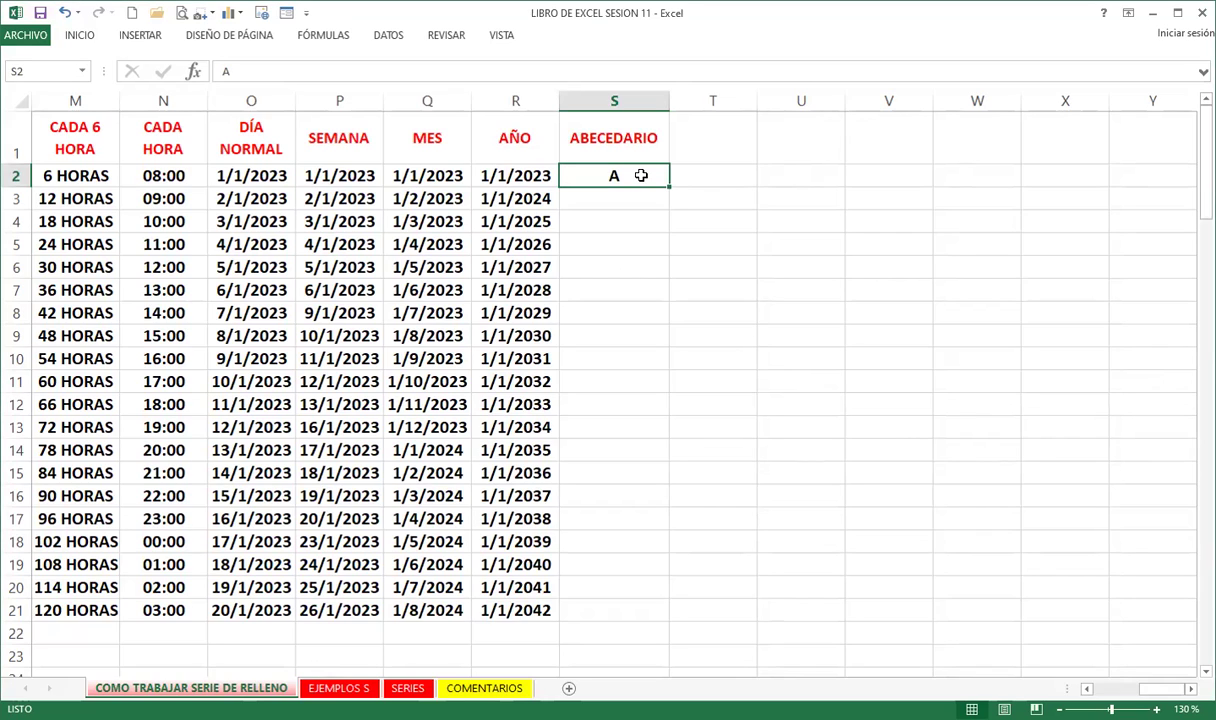
left_click_drag(669, 187, 652, 620)
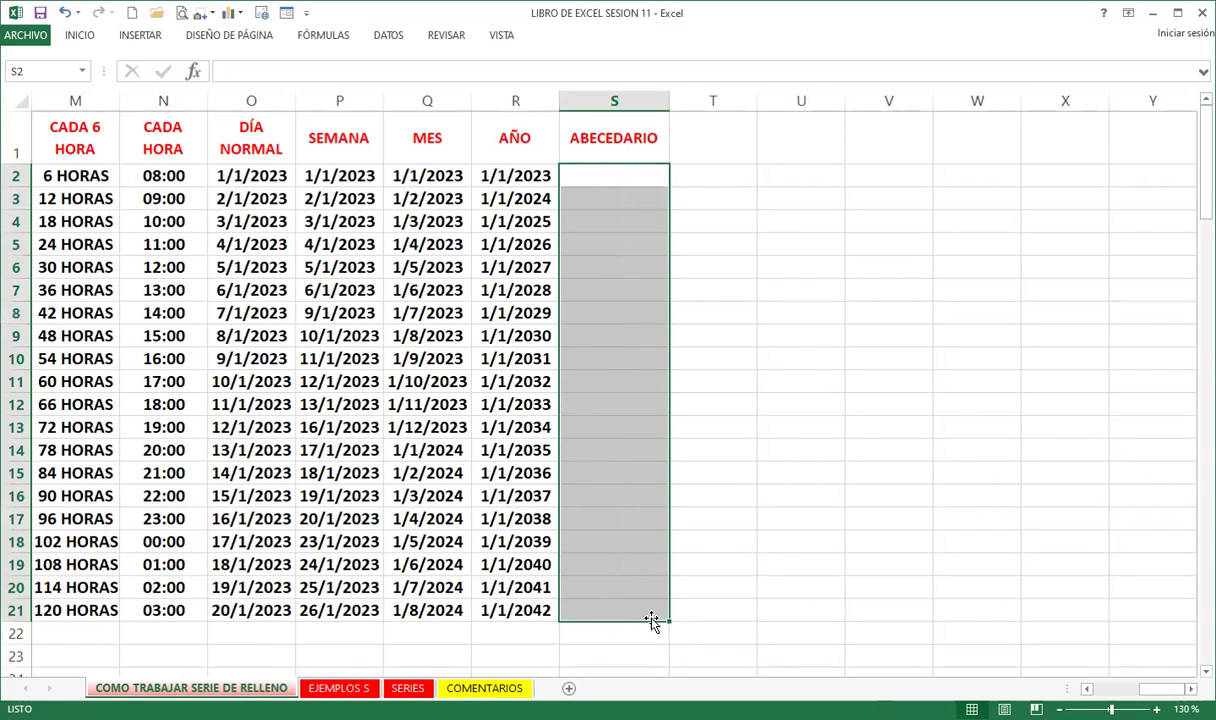
key("ctrl+z")
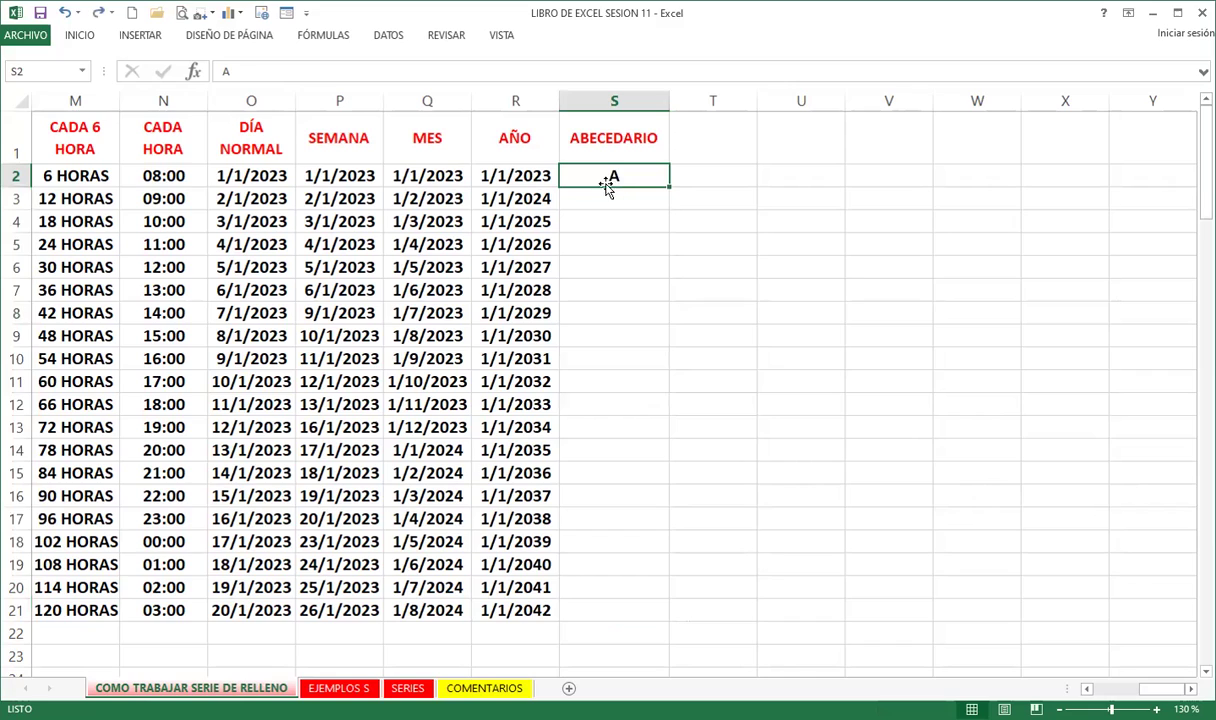
left_click(615, 191)
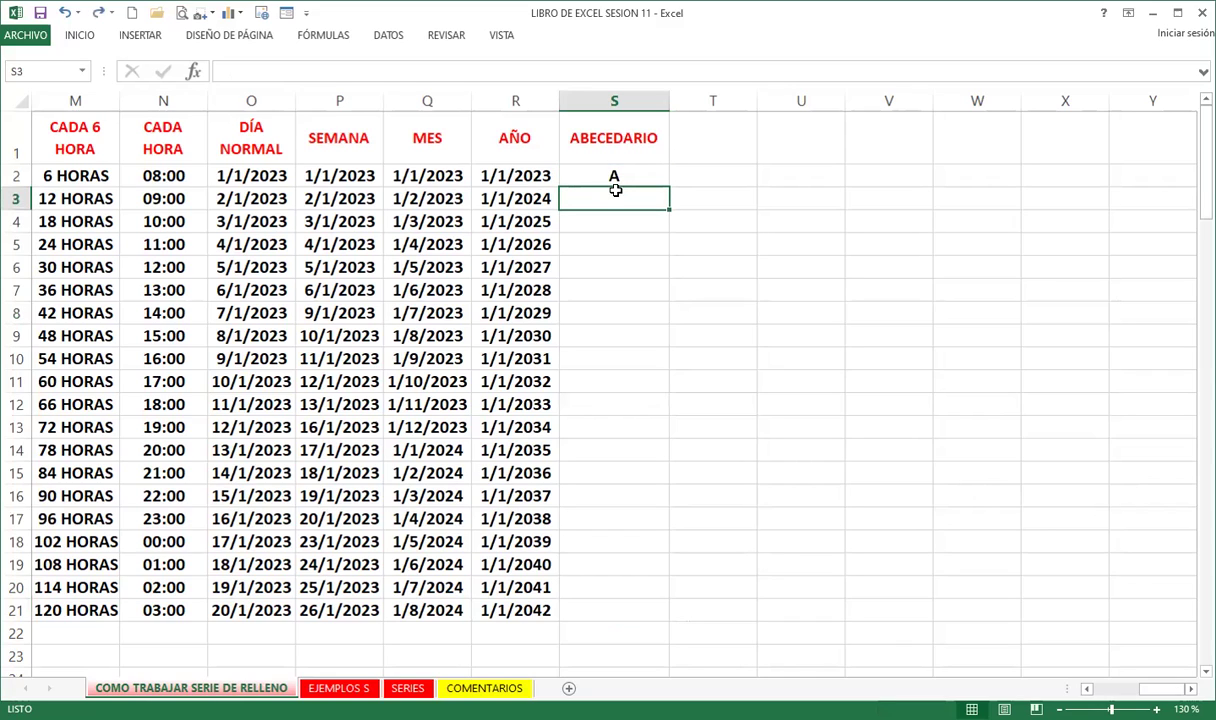
type("b")
key("BackSpace")
type("B")
left_click(657, 268)
left_click_drag(614, 176, 634, 200)
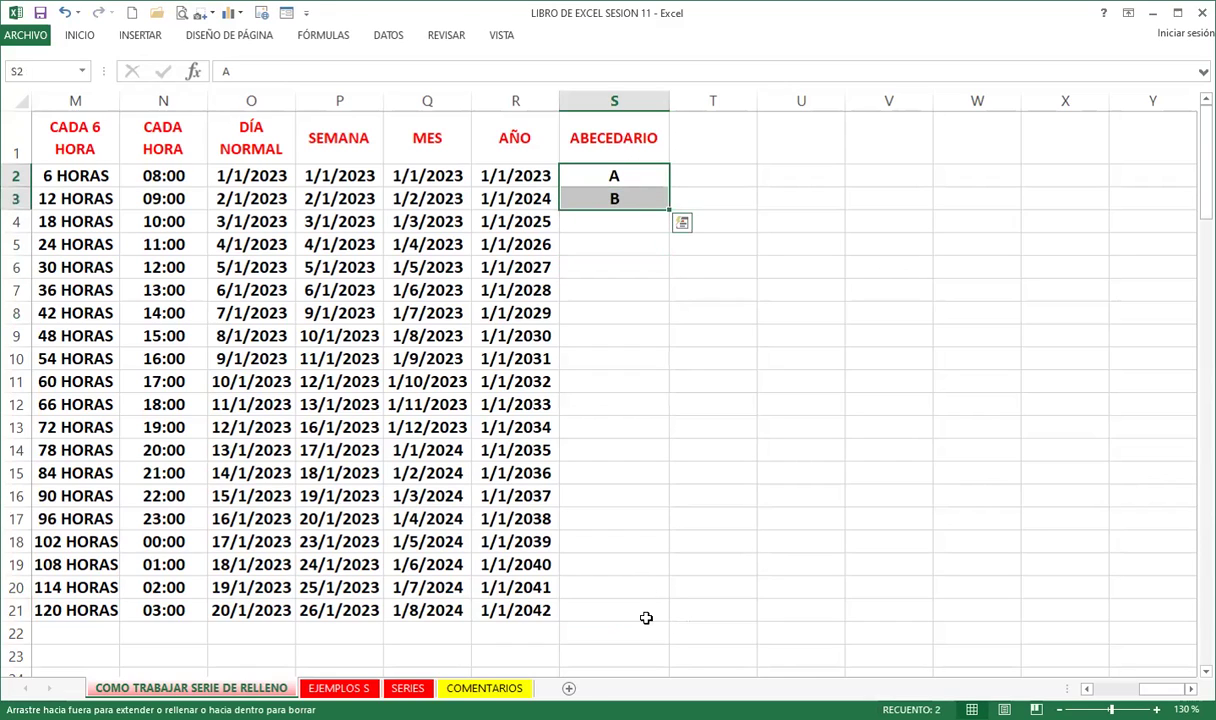
left_click_drag(646, 618, 639, 614)
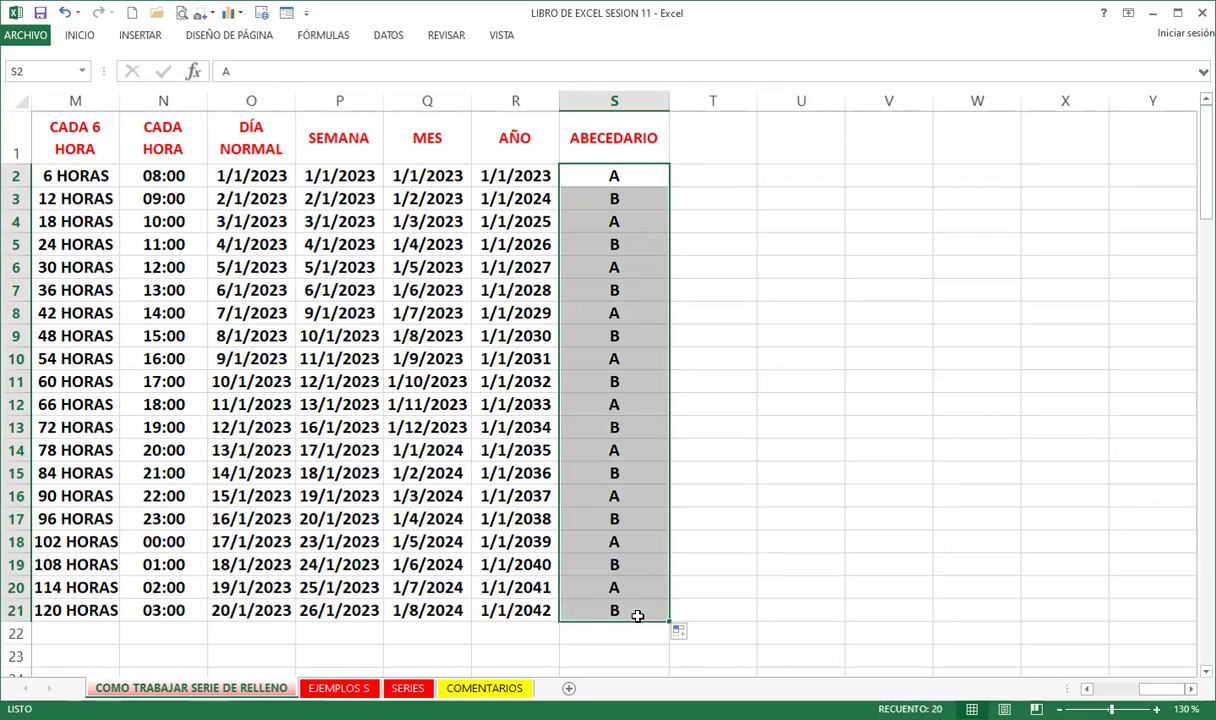
key("ctrl+z")
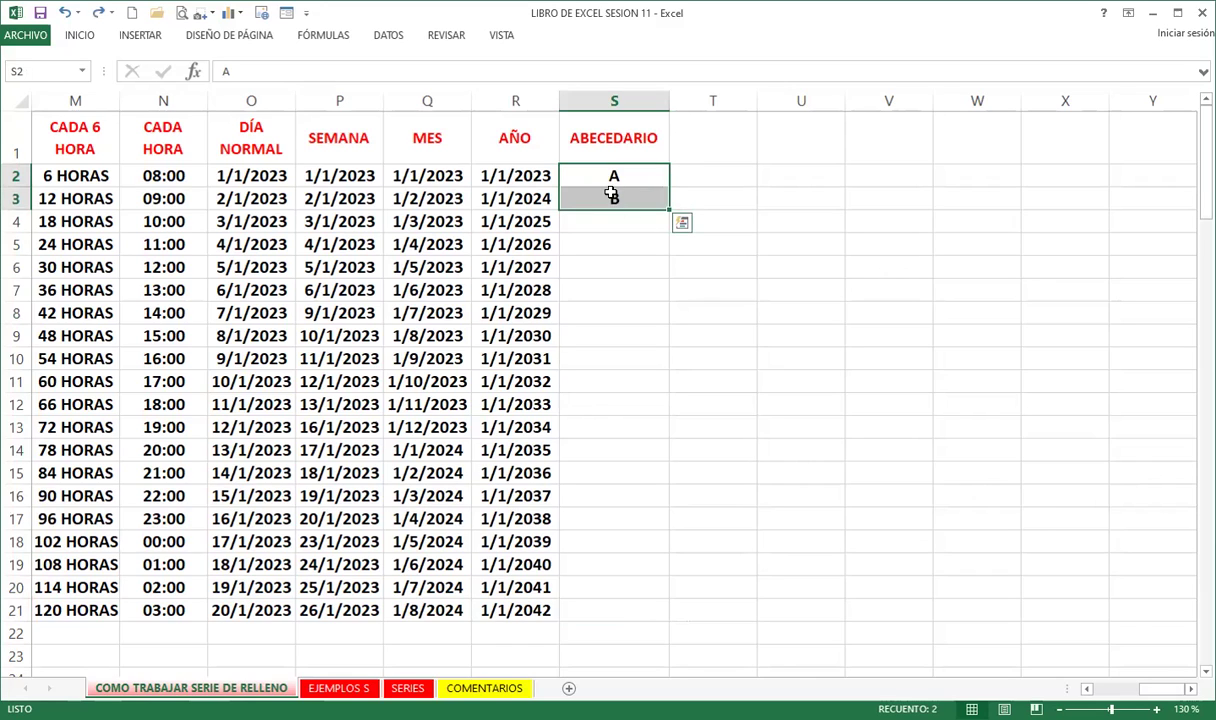
left_click(612, 196)
key("Delete")
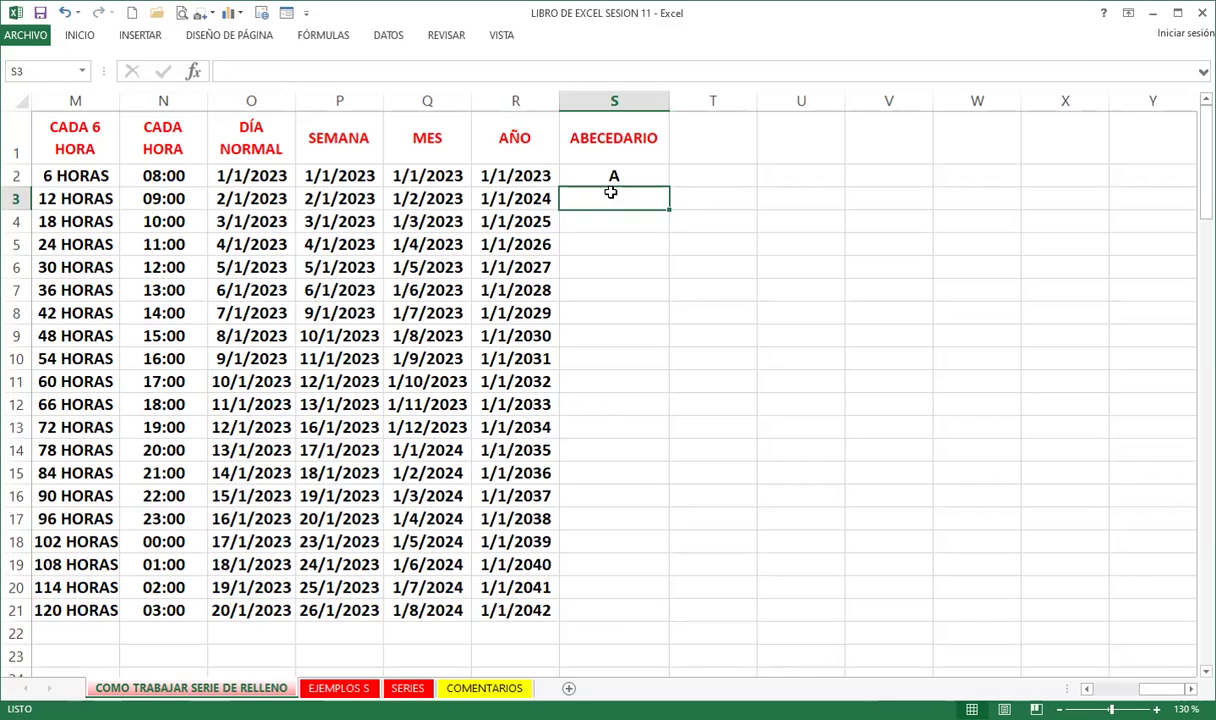
left_click(700, 312)
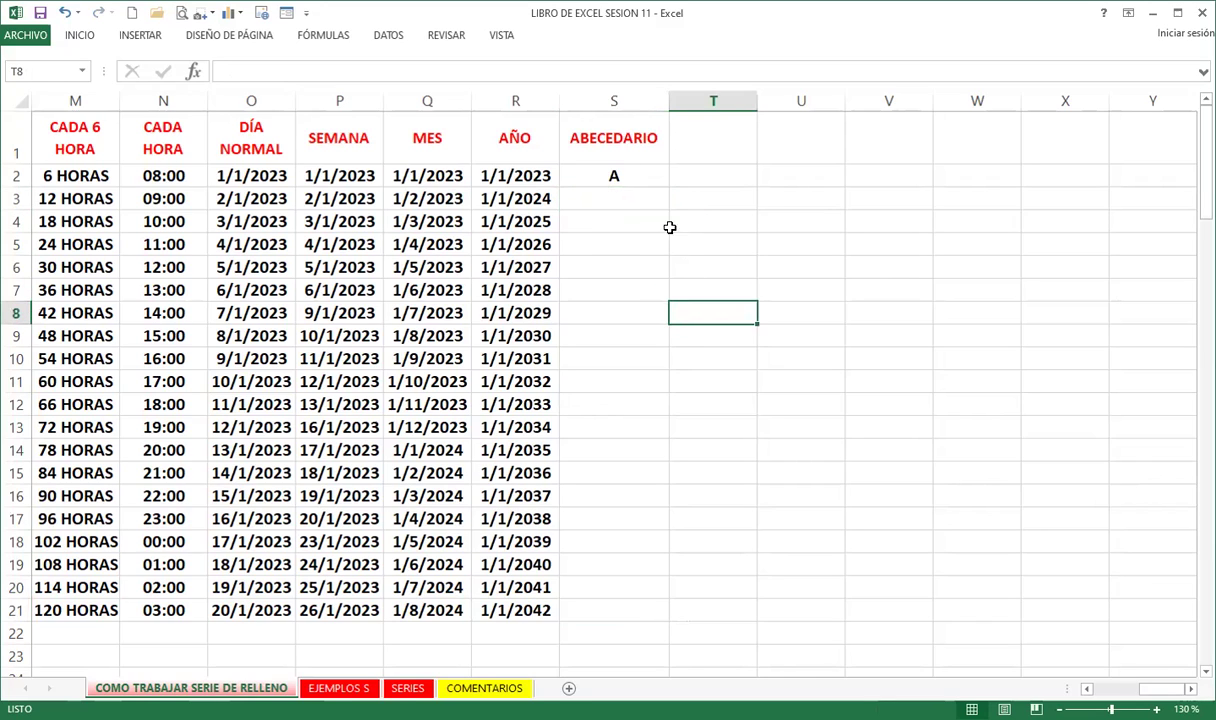
left_click(637, 181)
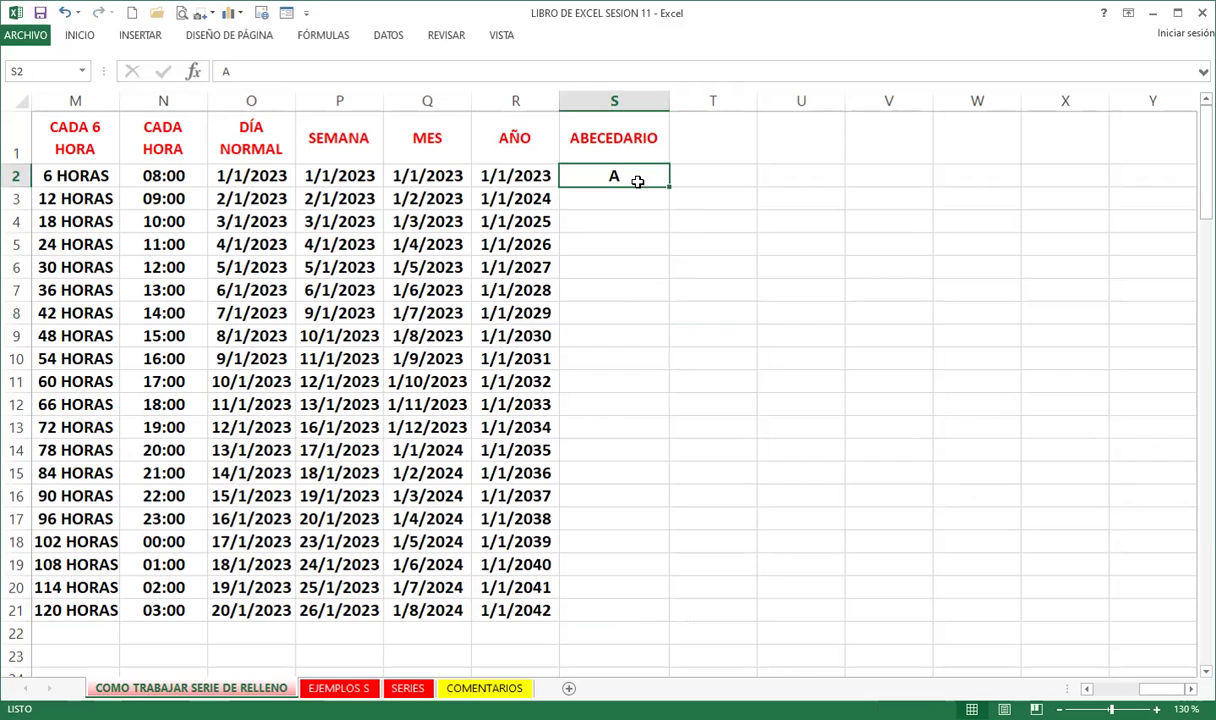
left_click(730, 378)
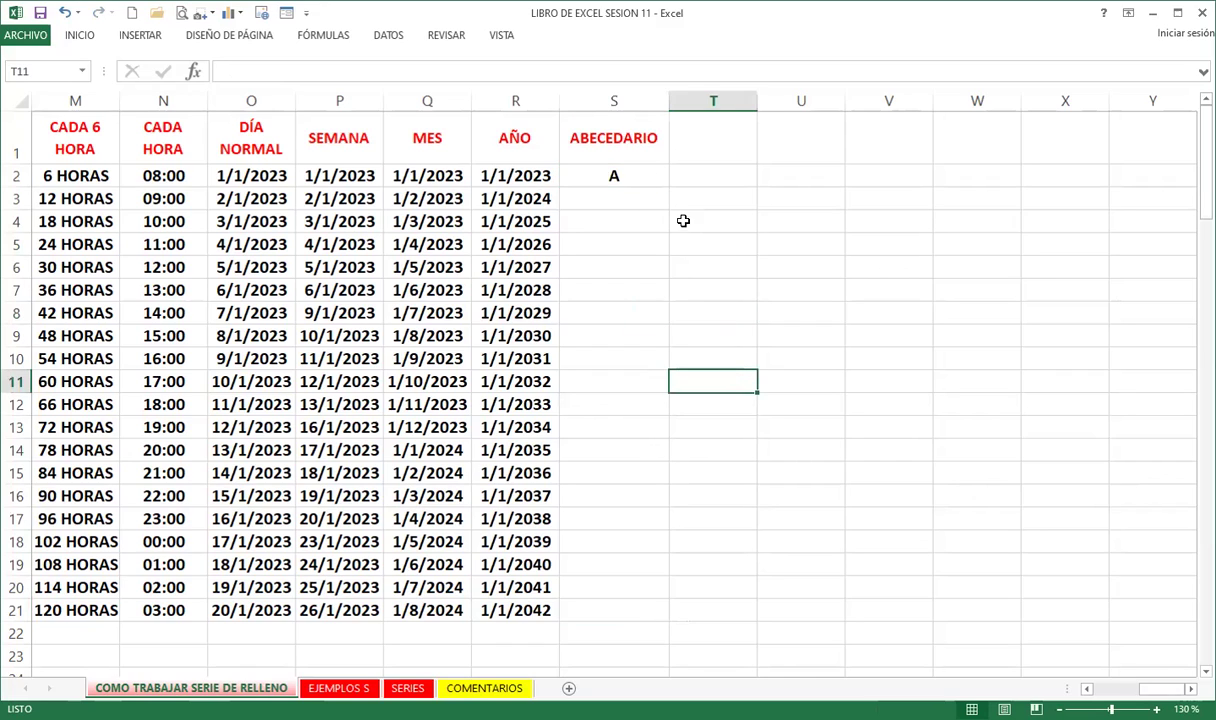
left_click(614, 221)
- Select the 27-letter alphabet list, A through Z with Ñ, in B86:B112
left_click(620, 175)
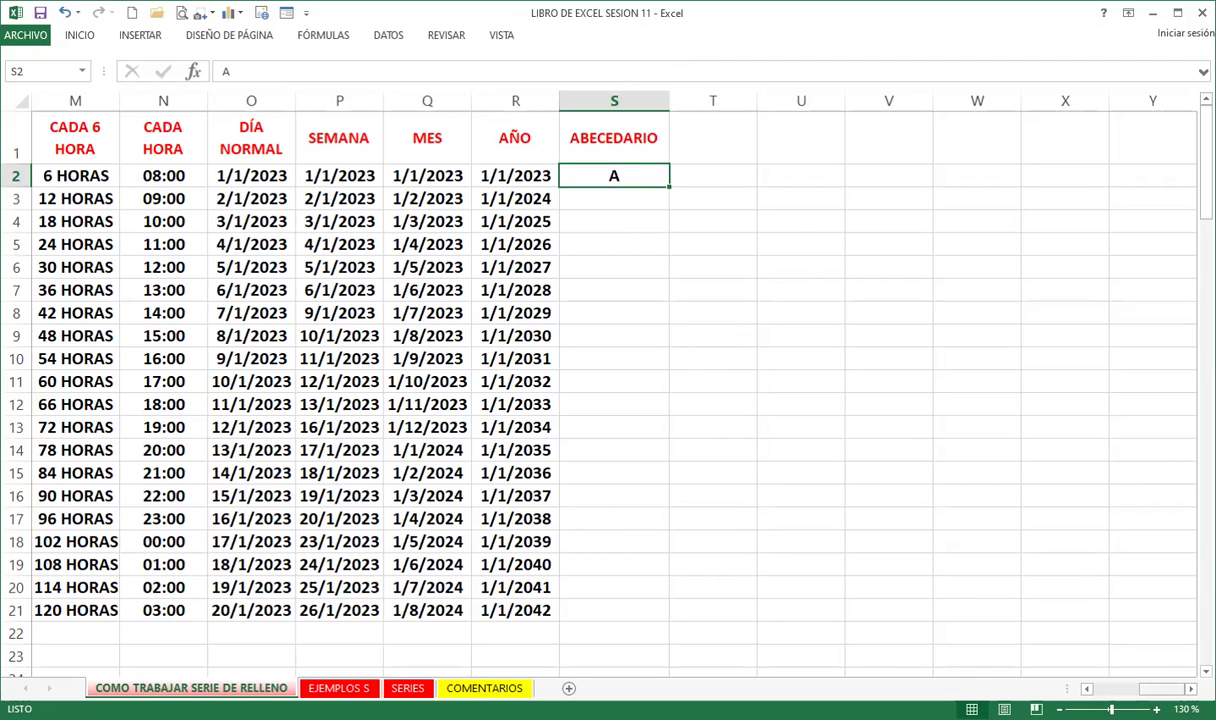
scroll(1157, 697, "left", 6)
scroll(402, 546, "down", 3)
scroll(396, 524, "down", 8)
scroll(320, 514, "down", 6)
scroll(320, 514, "down", 10)
scroll(312, 510, "down", 2)
scroll(307, 510, "down", 3)
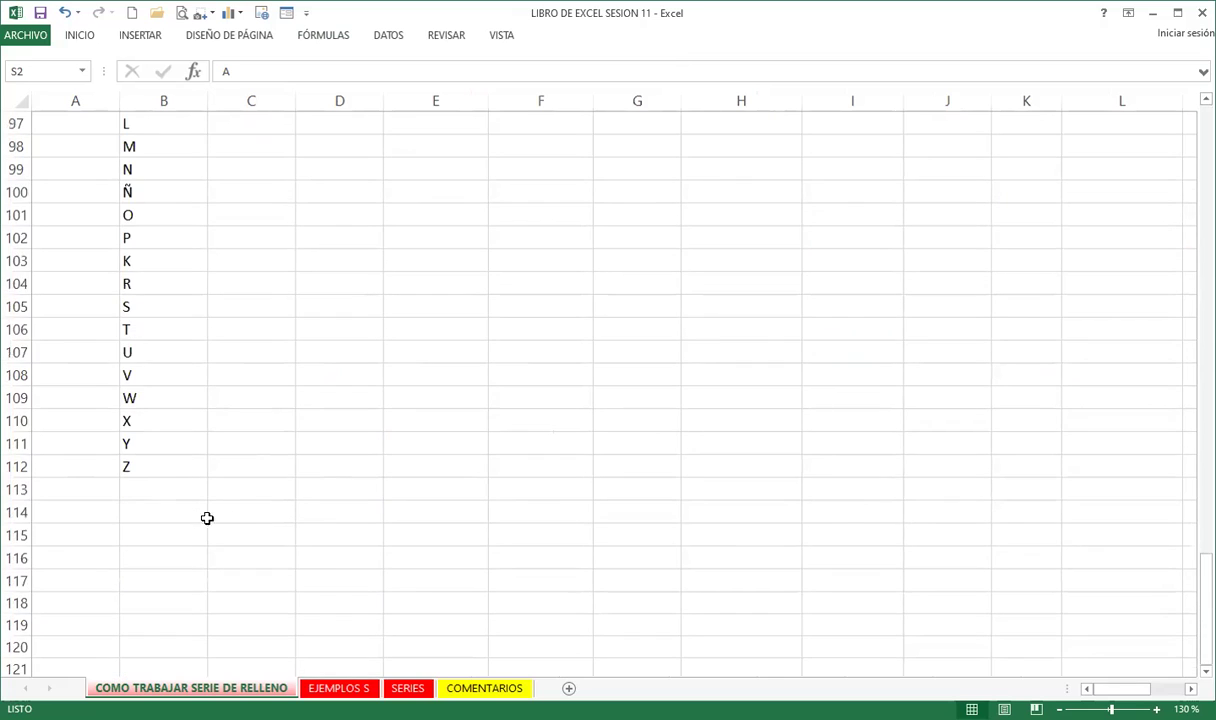
scroll(141, 461, "up", 4)
scroll(141, 372, "up", 3)
mouse_move(155, 352)
left_mouse_down()
mouse_move(147, 681)
mouse_move(173, 668)
mouse_move(176, 632)
left_mouse_up()
scroll(166, 560, "up", 4)
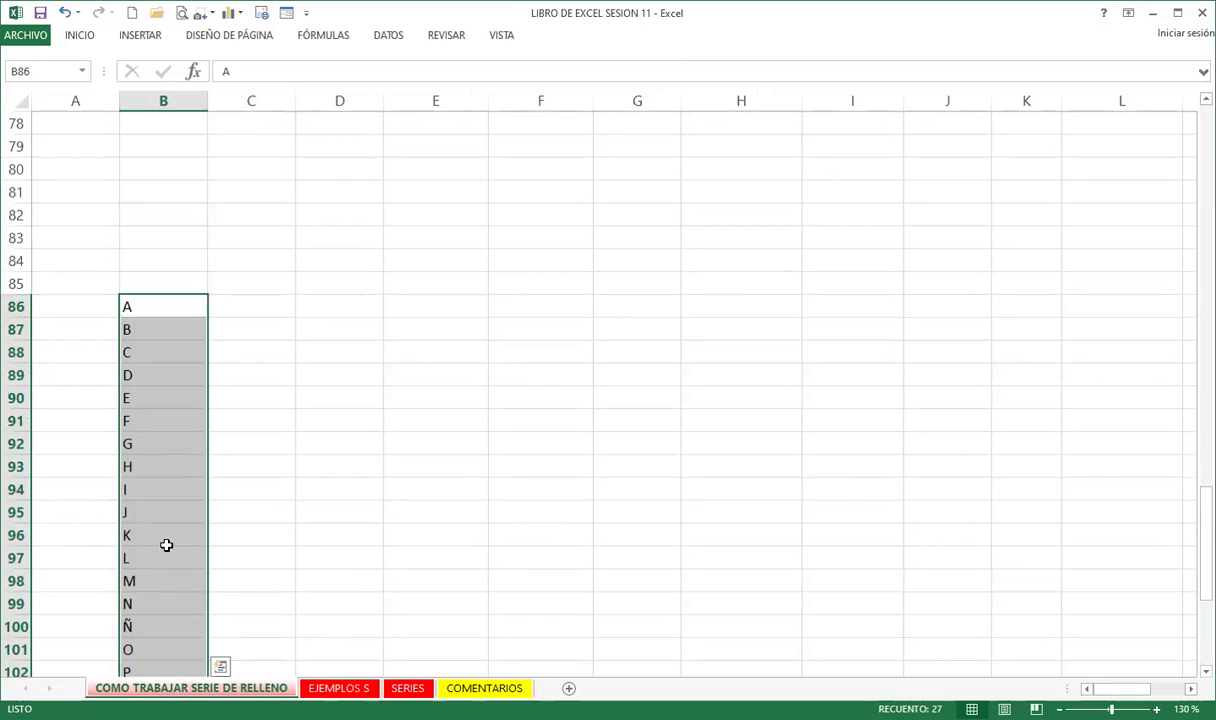
scroll(168, 546, "down", 4)
scroll(150, 525, "up", 3)
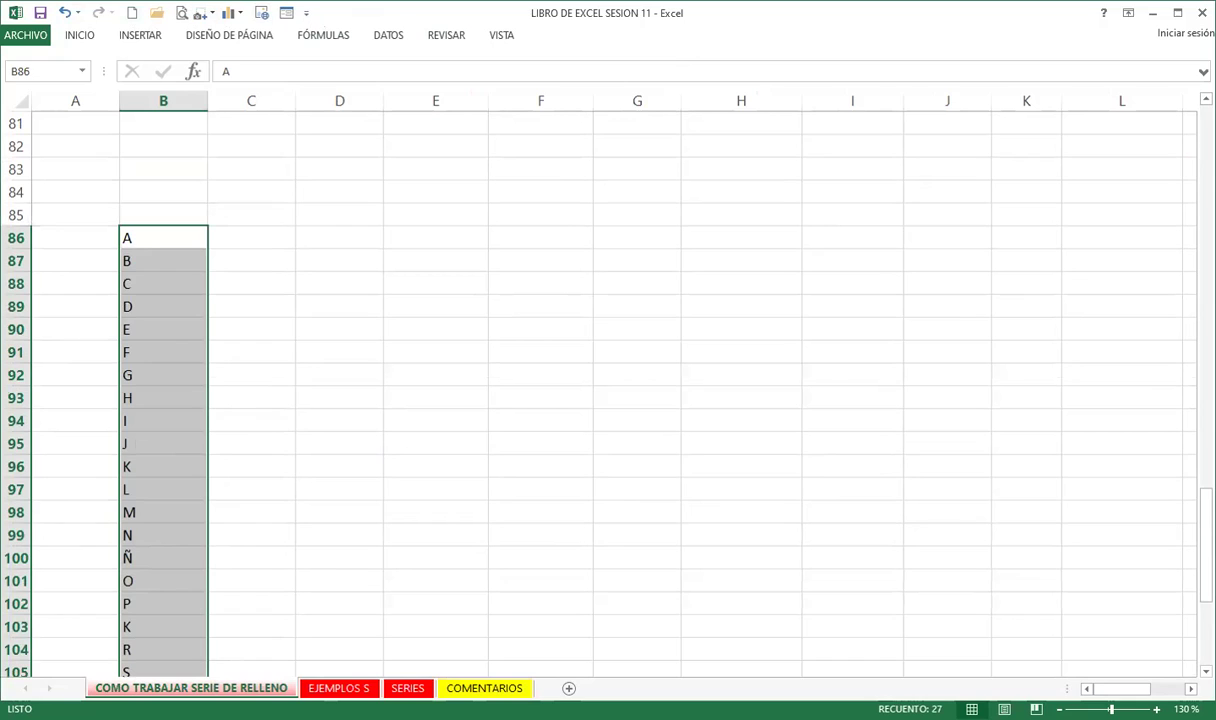
- Import $B$86:$B$112 as a new custom alphabet list through Excel Options' Advanced custom lists
left_click(307, 14)
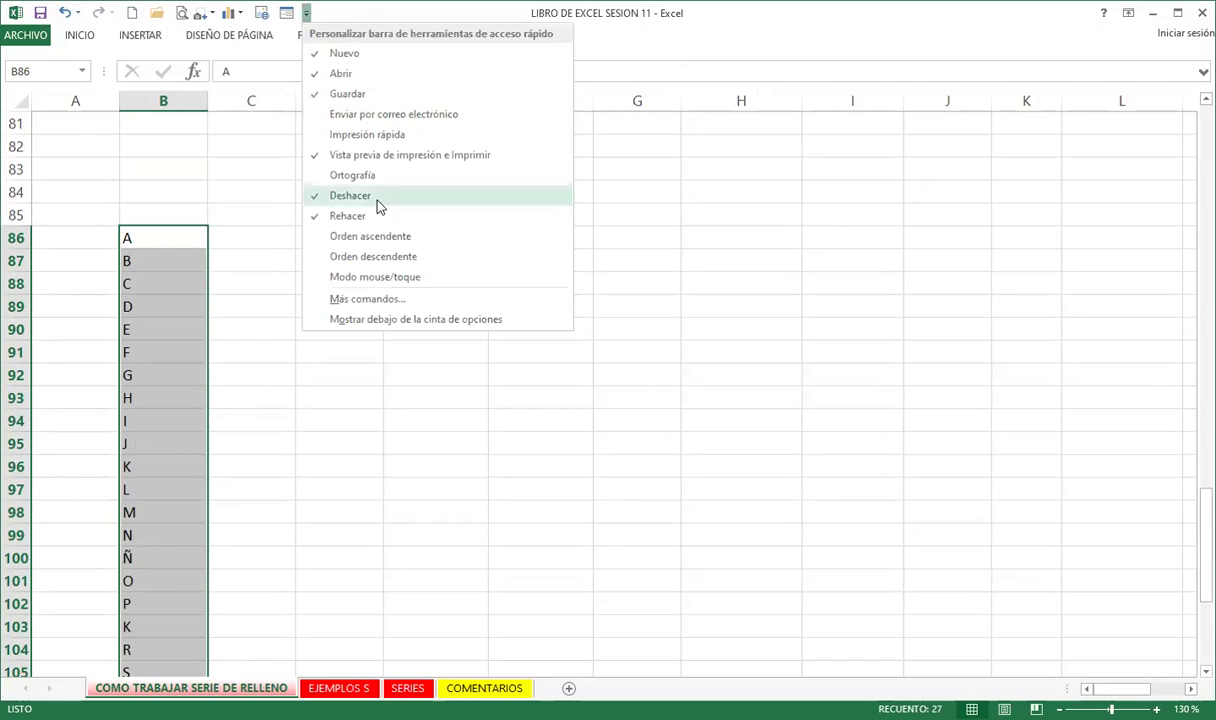
left_click(384, 299)
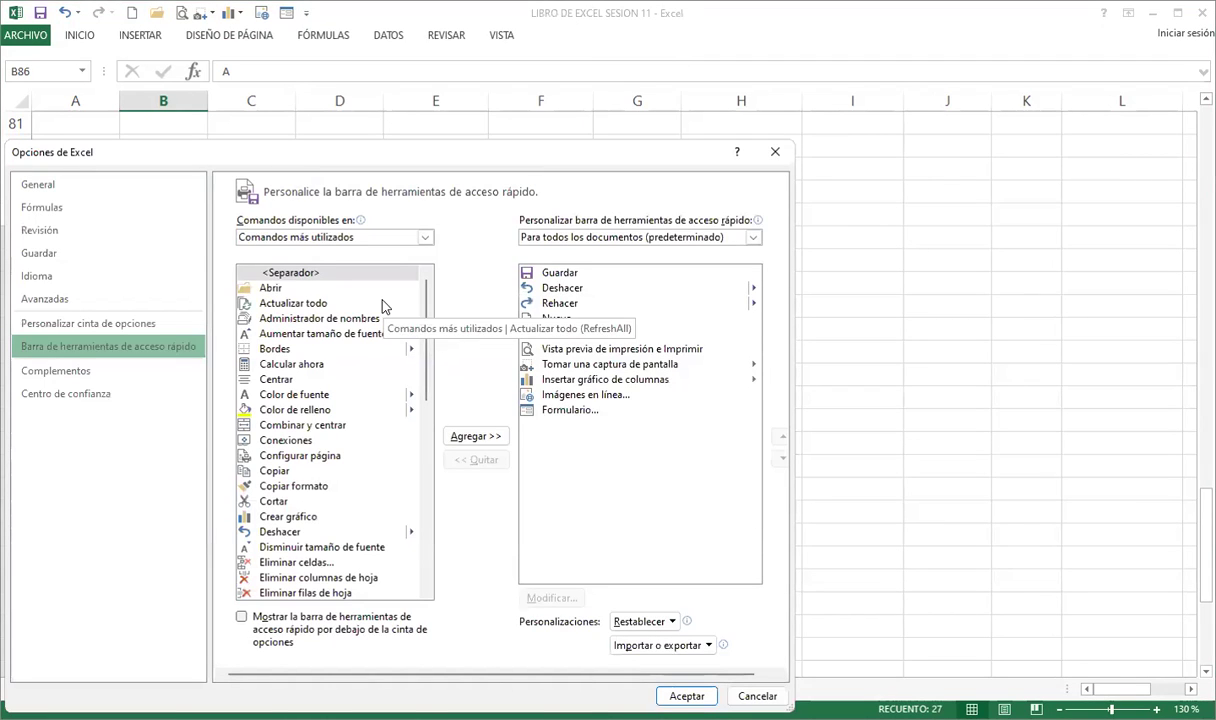
left_click_drag(546, 158, 650, 116)
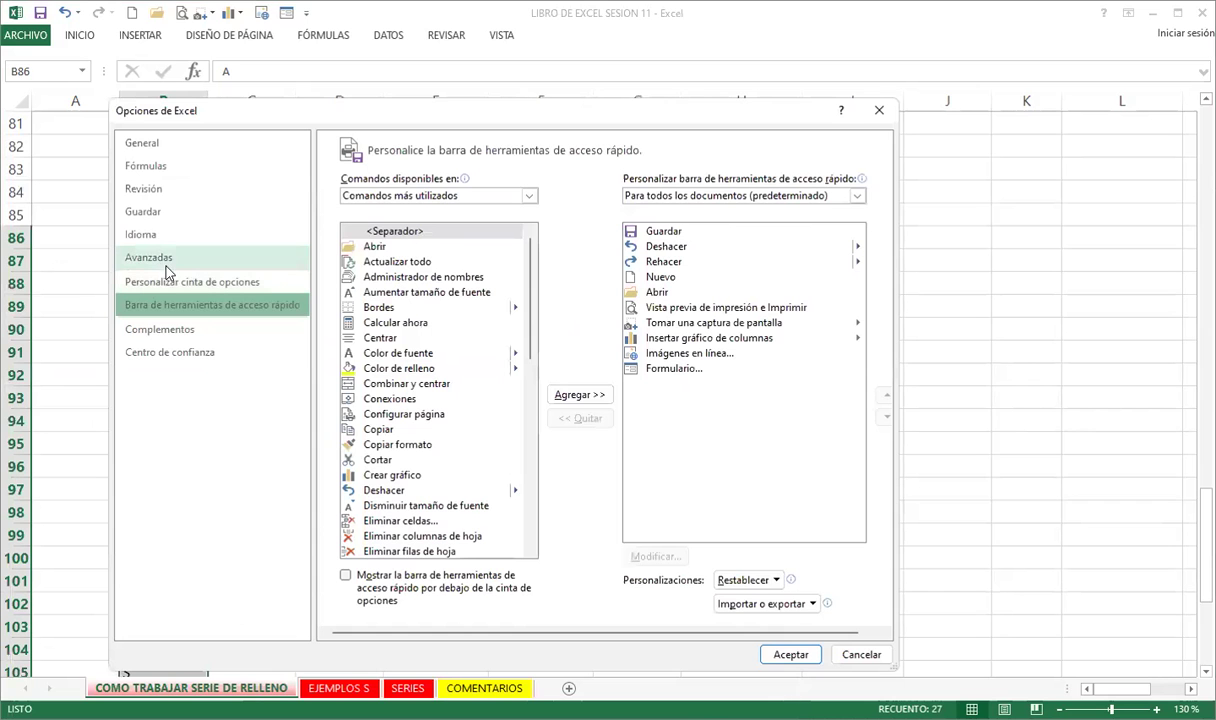
left_click(163, 258)
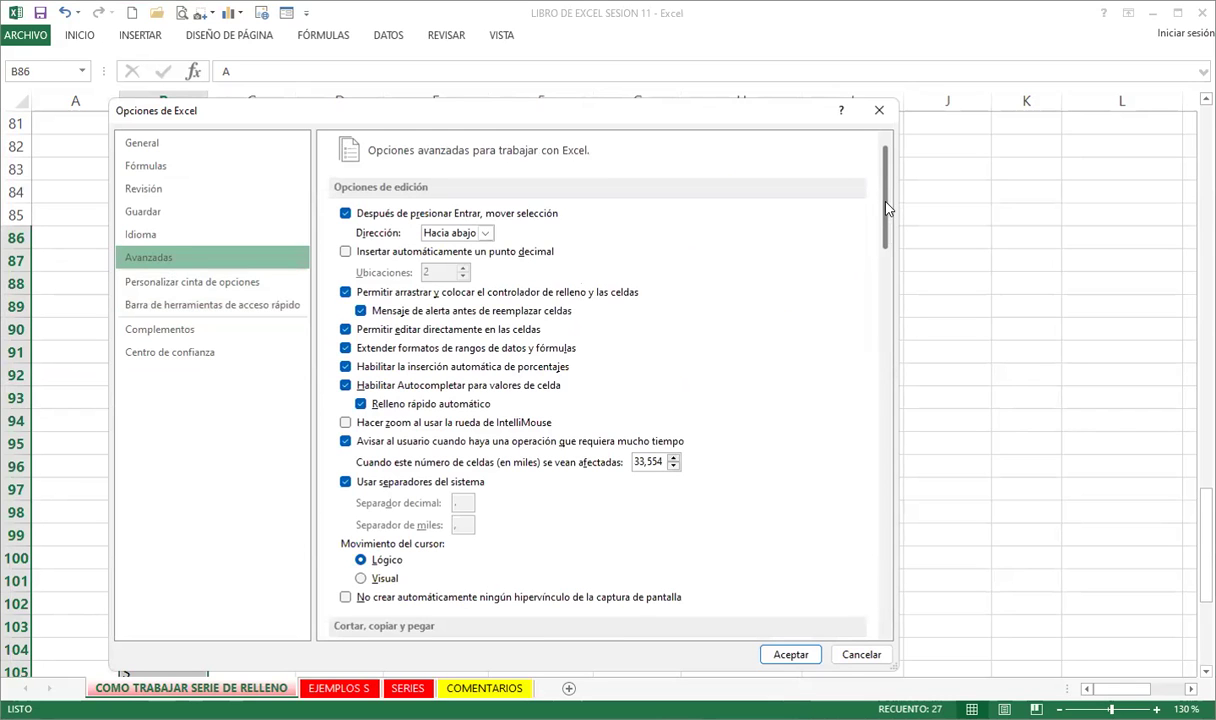
scroll(860, 220, "down", 10)
scroll(917, 562, "down", 10)
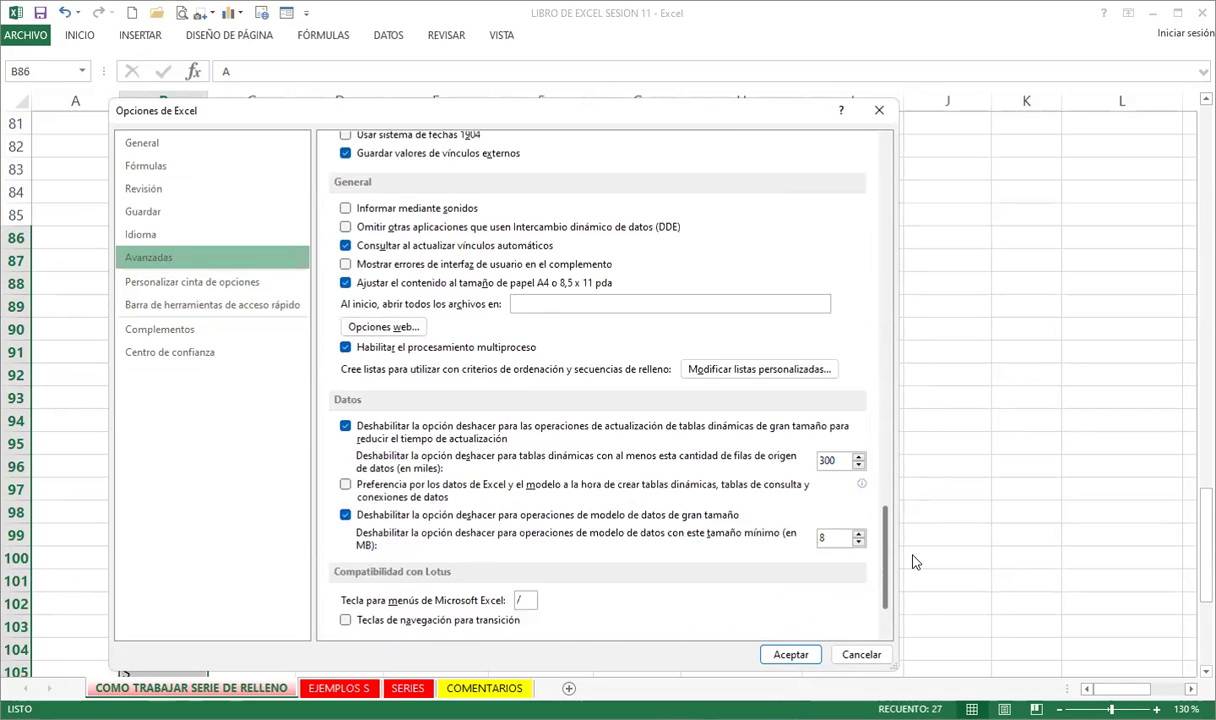
scroll(917, 600, "down", 2)
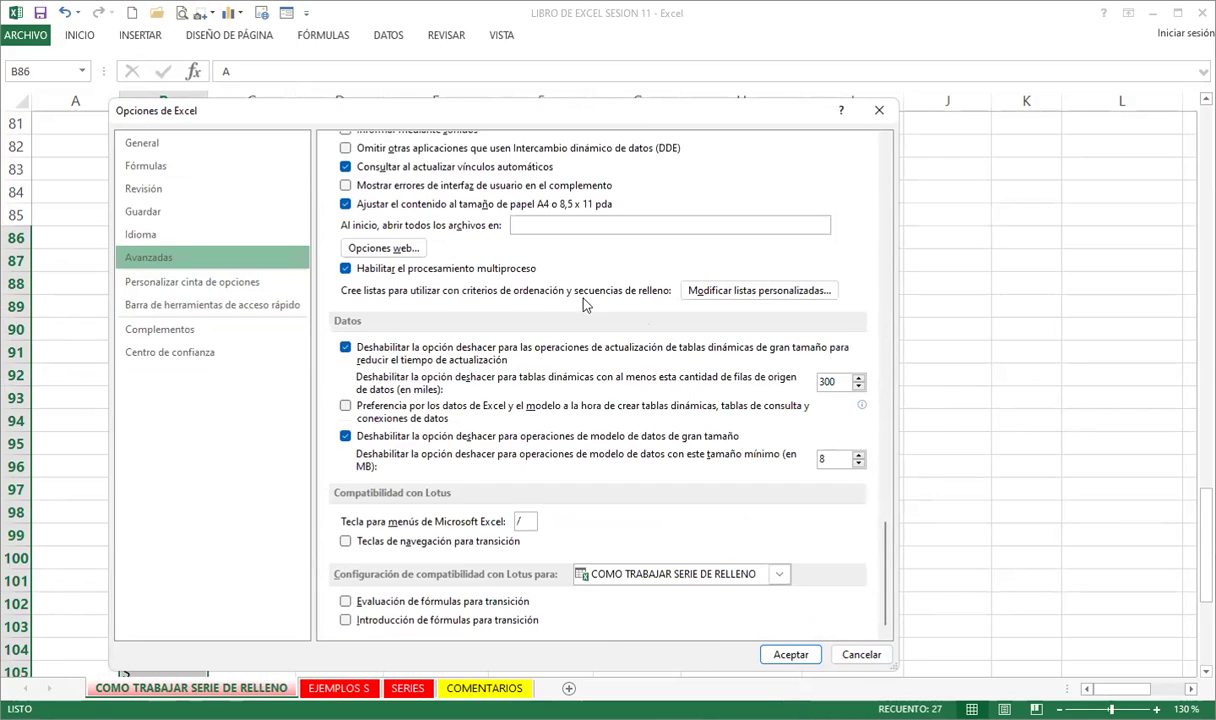
left_click(752, 292)
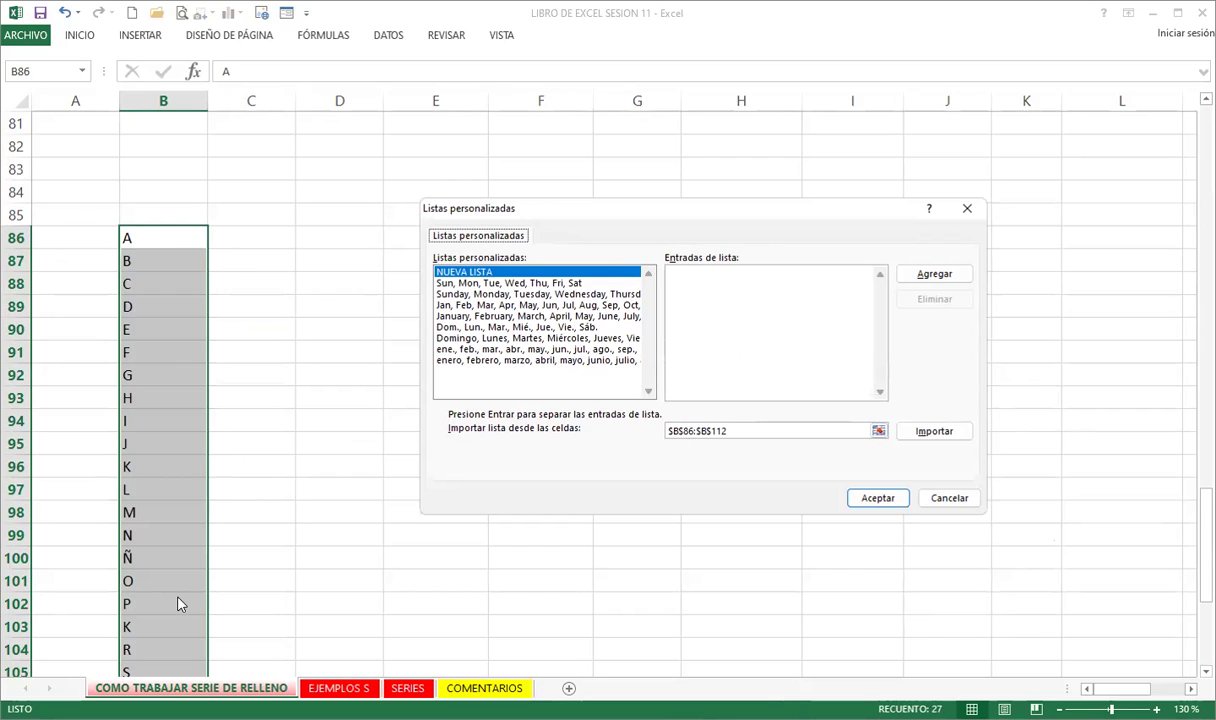
left_click(932, 432)
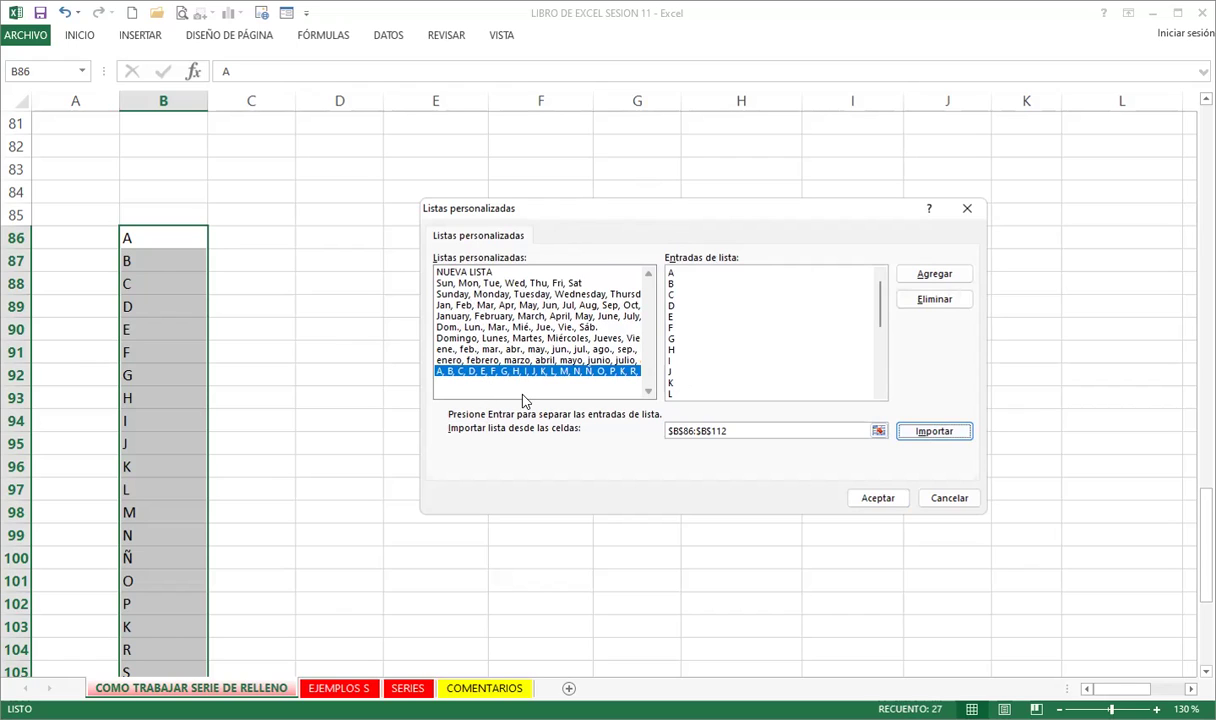
left_click(875, 500)
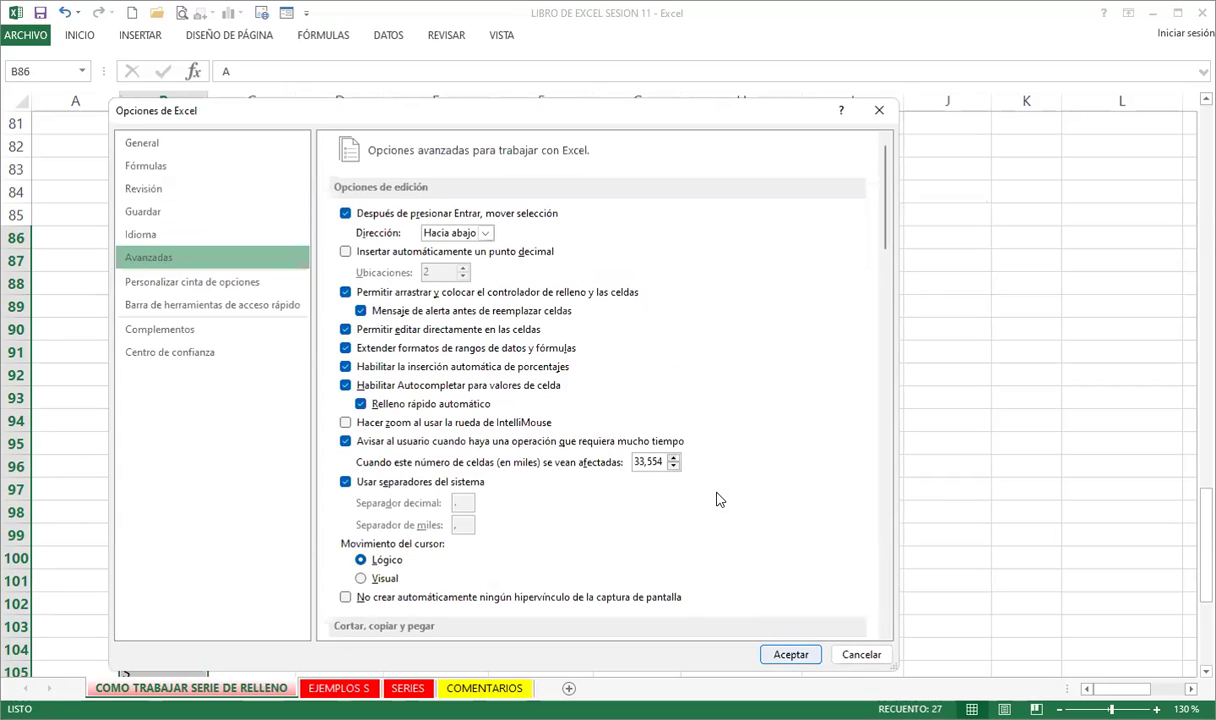
- Fill the custom alphabet down from A in S2, deleting the repeated letters after Z
key("Return")
scroll(733, 461, "up", 6)
scroll(717, 437, "up", 14)
scroll(855, 613, "up", 7)
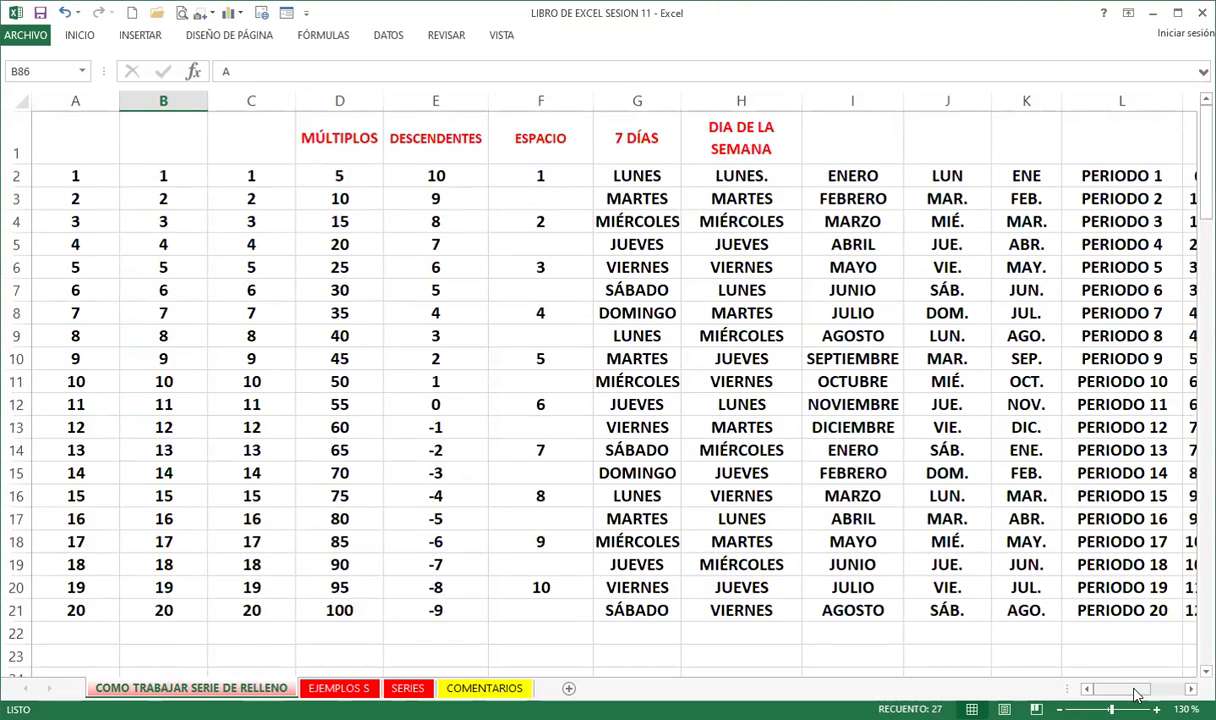
left_click_drag(1136, 694, 1166, 692)
left_click(1108, 178)
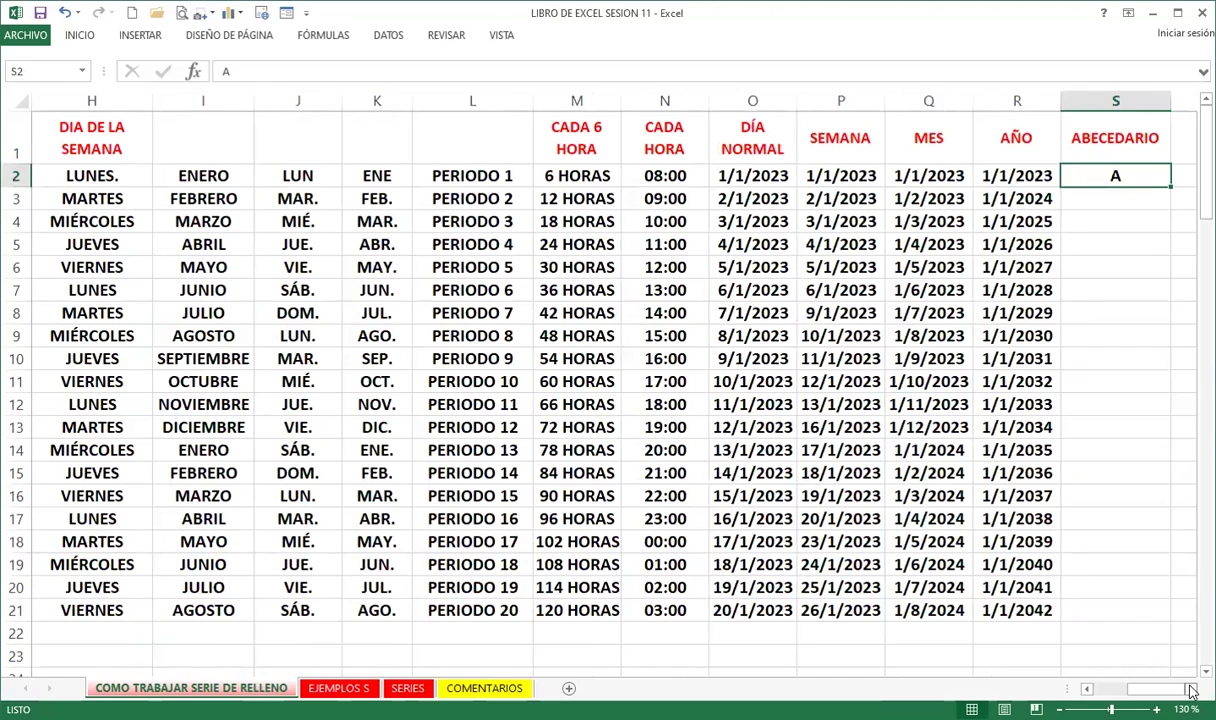
left_click_drag(1136, 689, 1158, 689)
left_click_drag(949, 184, 1064, 543)
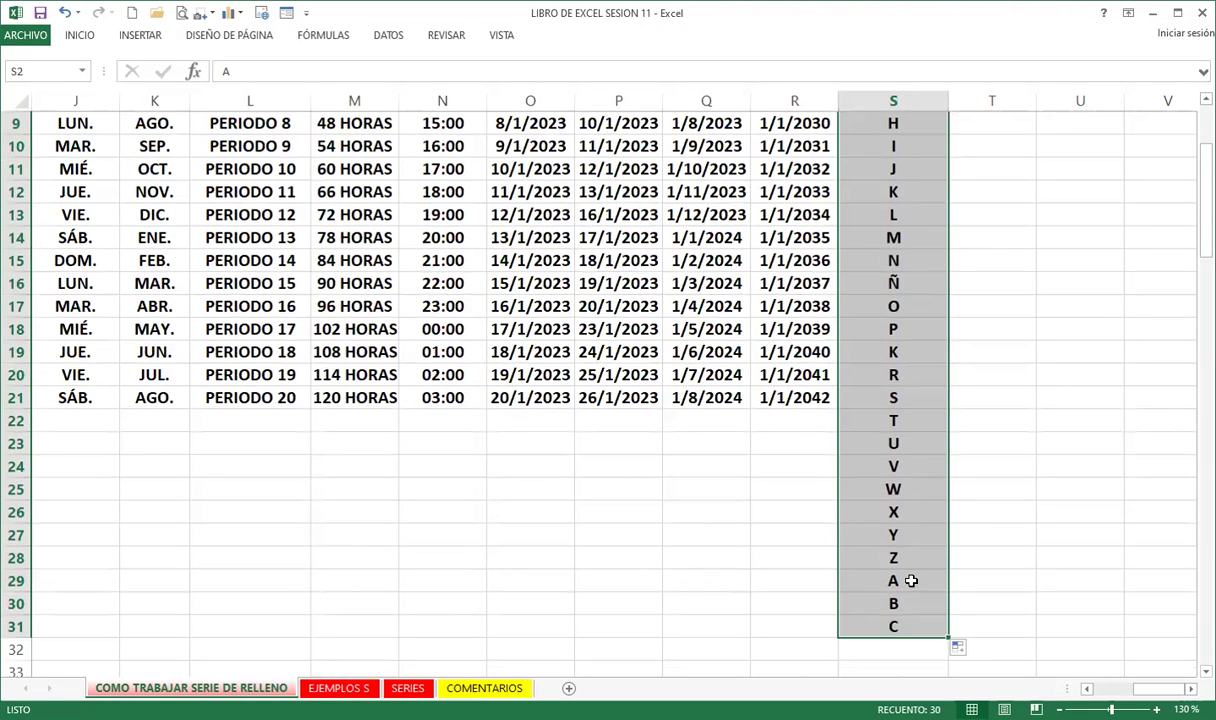
left_click_drag(909, 580, 909, 641)
key("Delete")
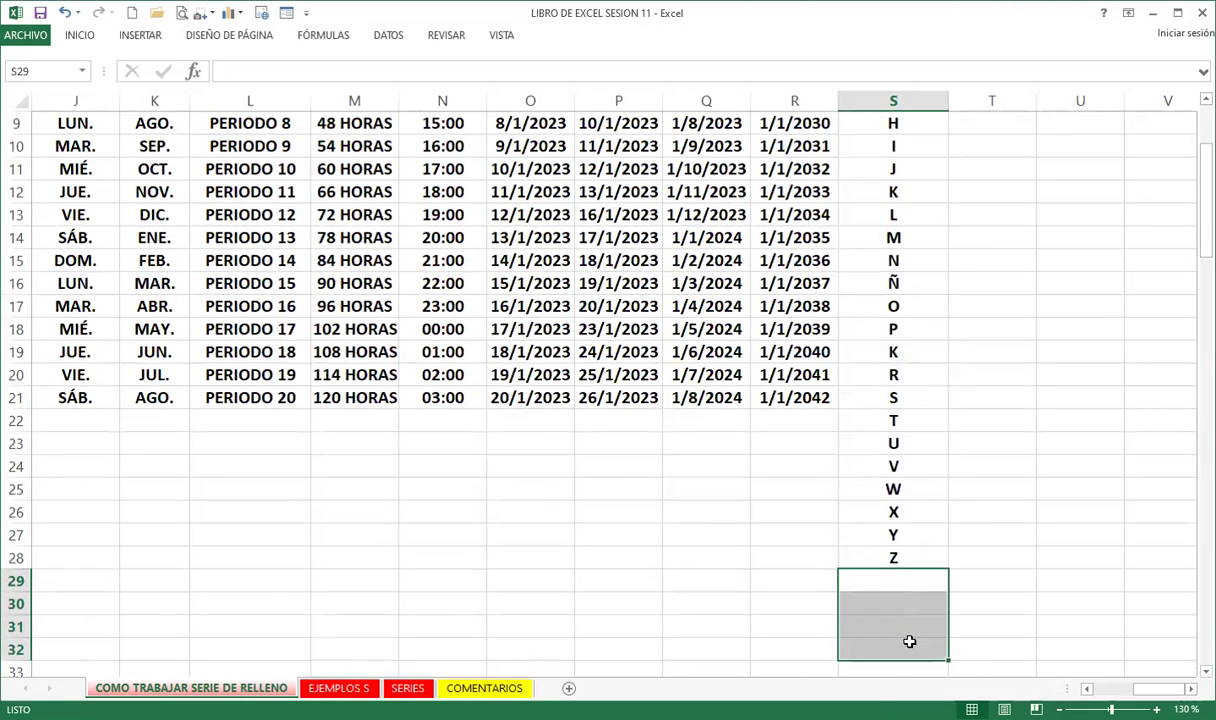
scroll(915, 430, "up", 3)
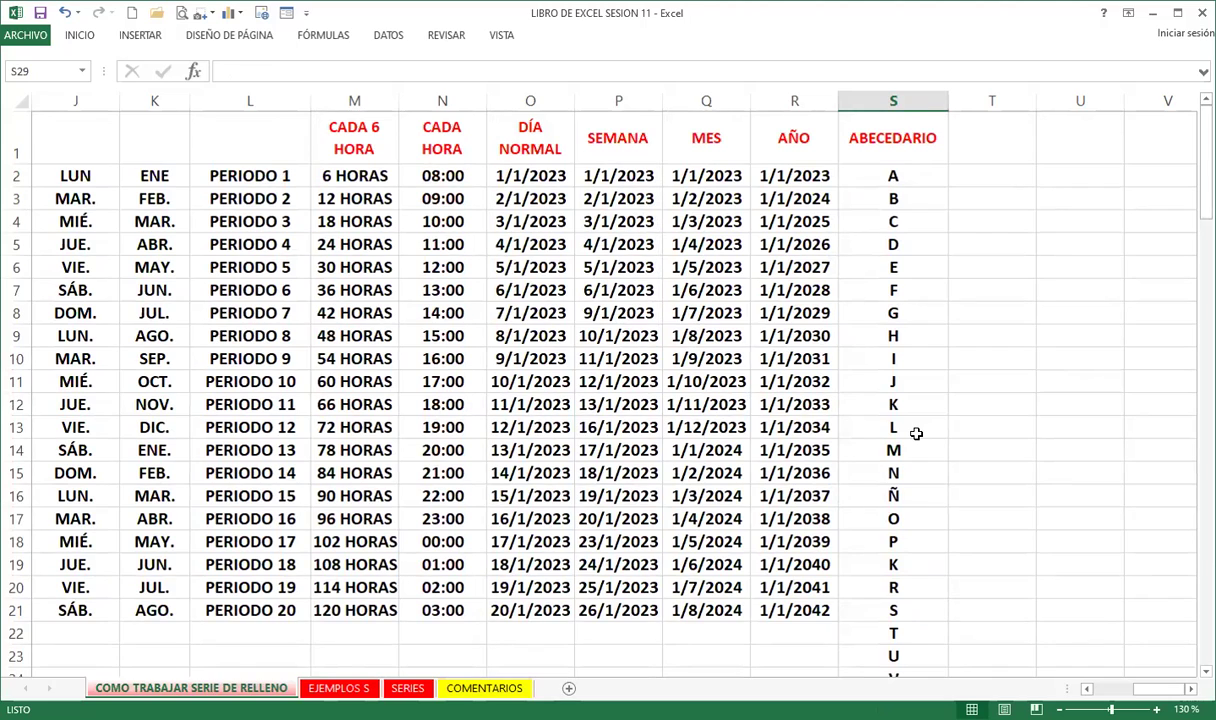
left_click(1004, 172)
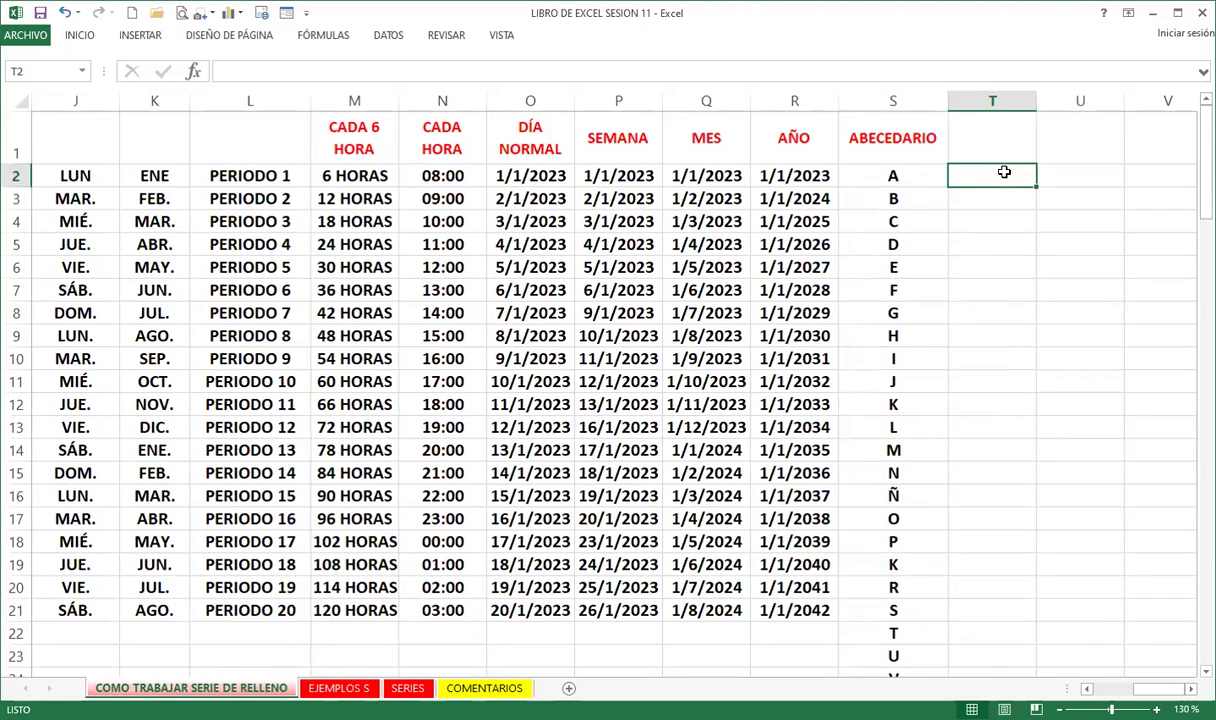
- Enter H in T2 and fill it down to T18, giving H through W with Ñ
type("H")
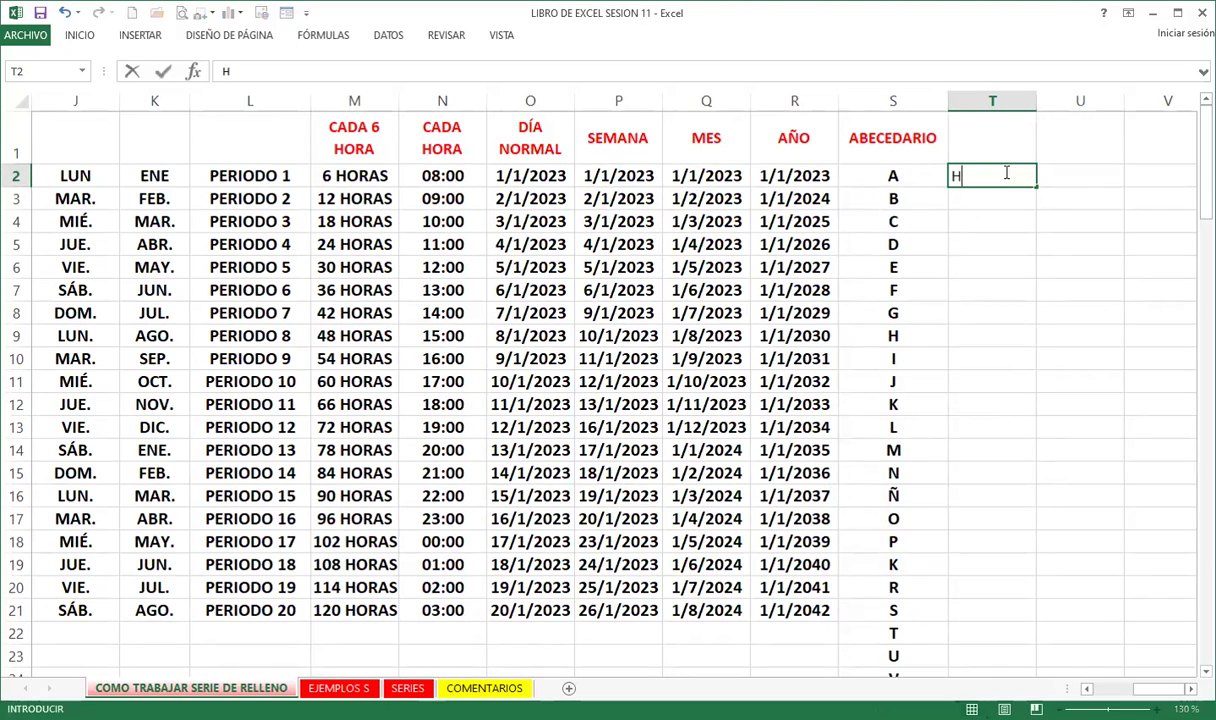
key("Return")
left_click(1004, 172)
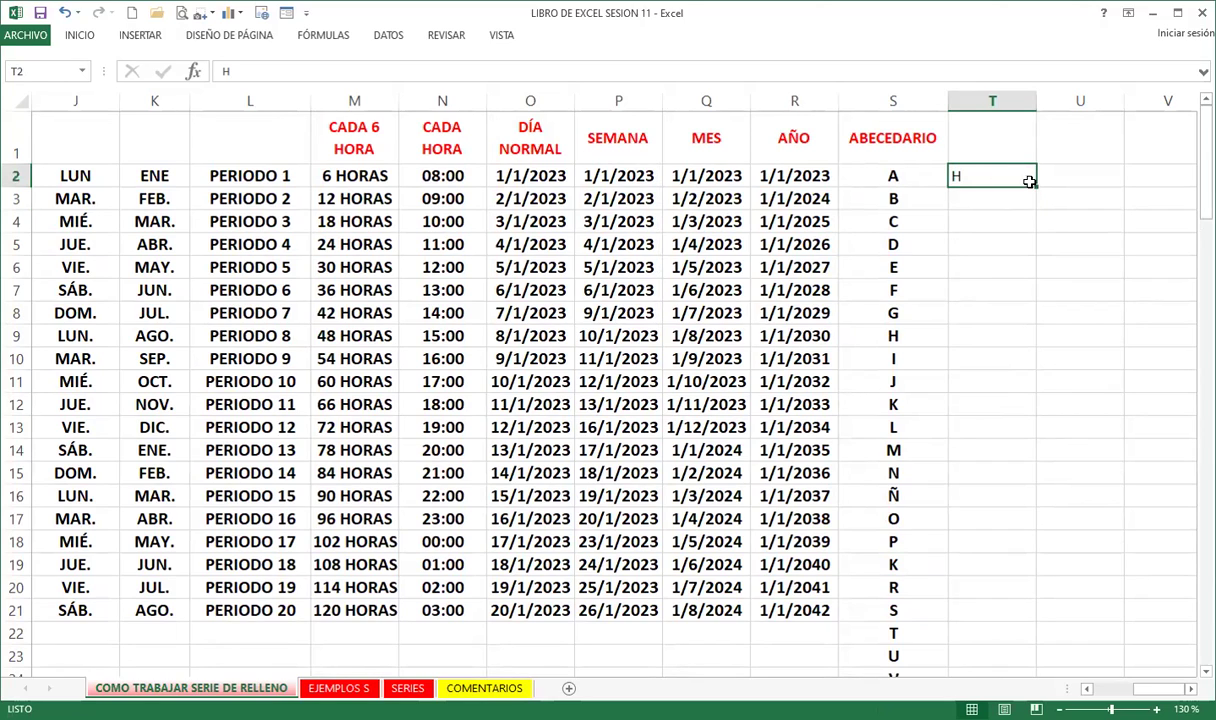
left_click_drag(1037, 207, 1056, 547)
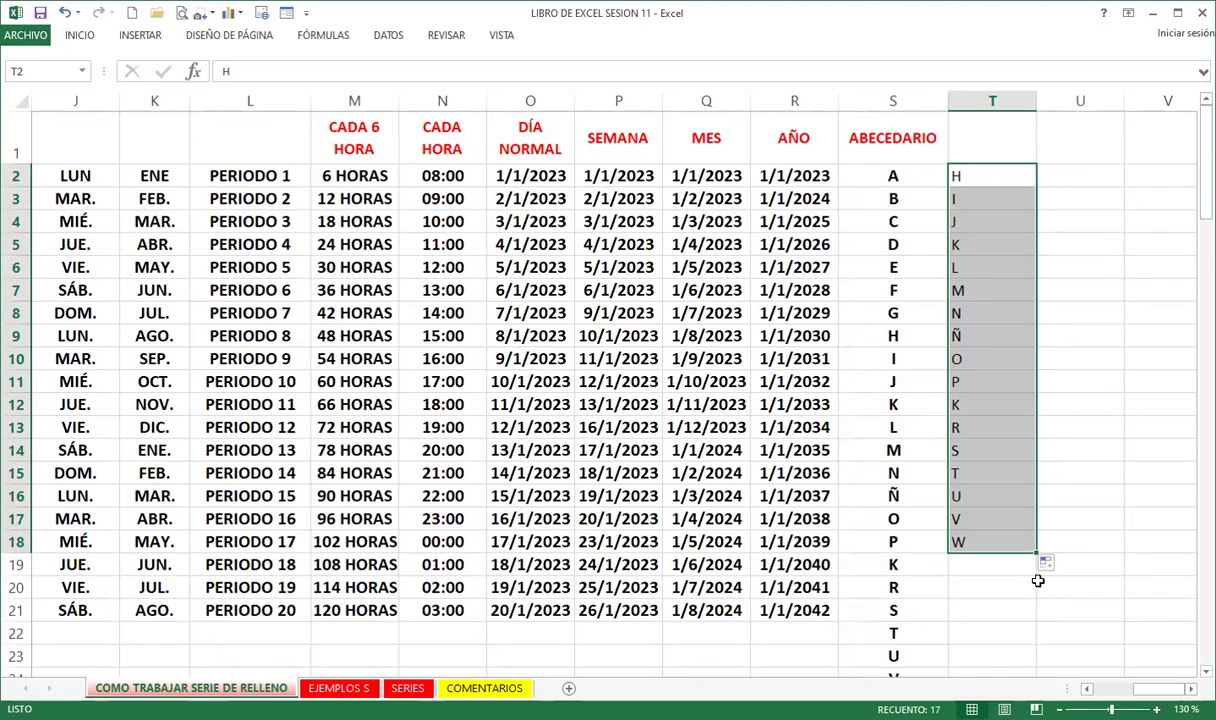
scroll(1001, 557, "down", 3)
scroll(965, 548, "down", 1)
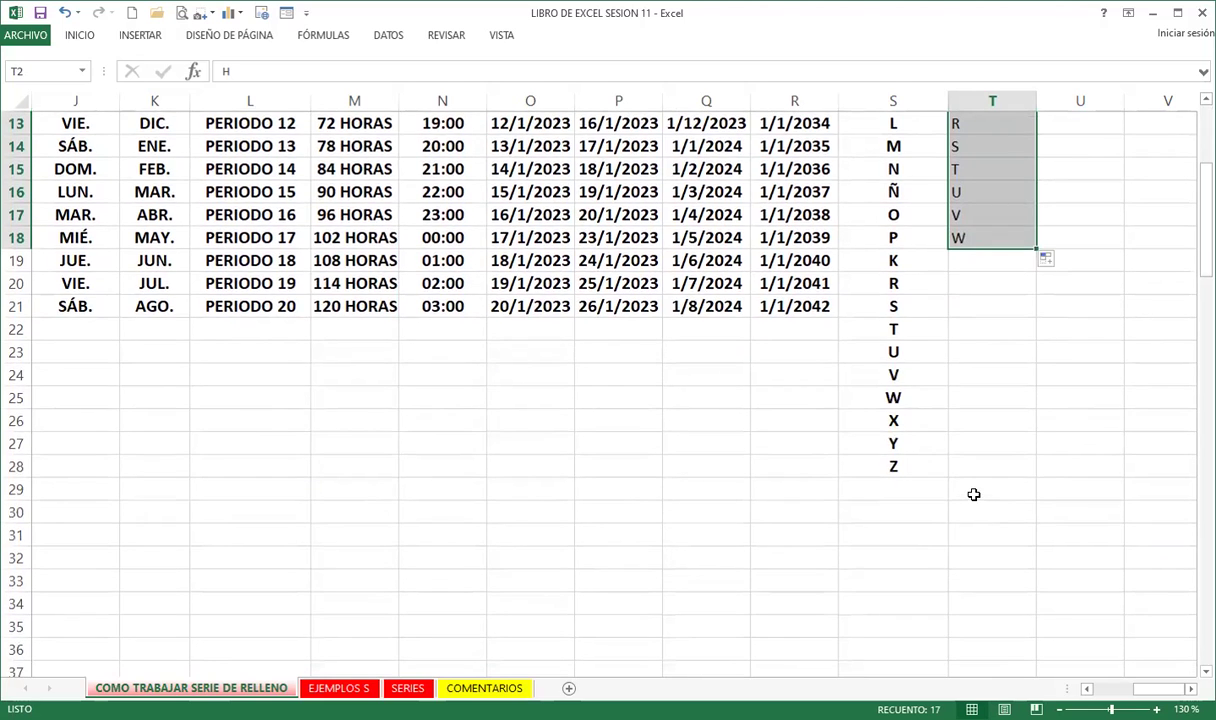
scroll(970, 494, "up", 4)
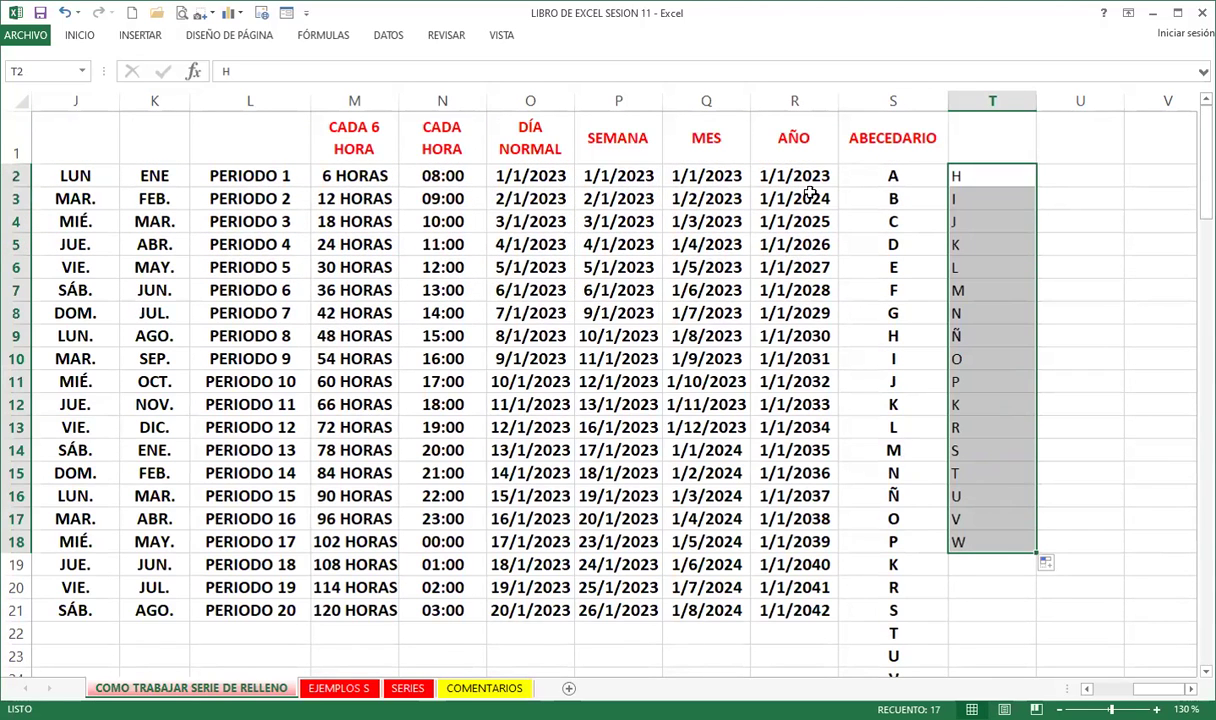
- Clear the H–W letter series from T2:T18
left_click(868, 186)
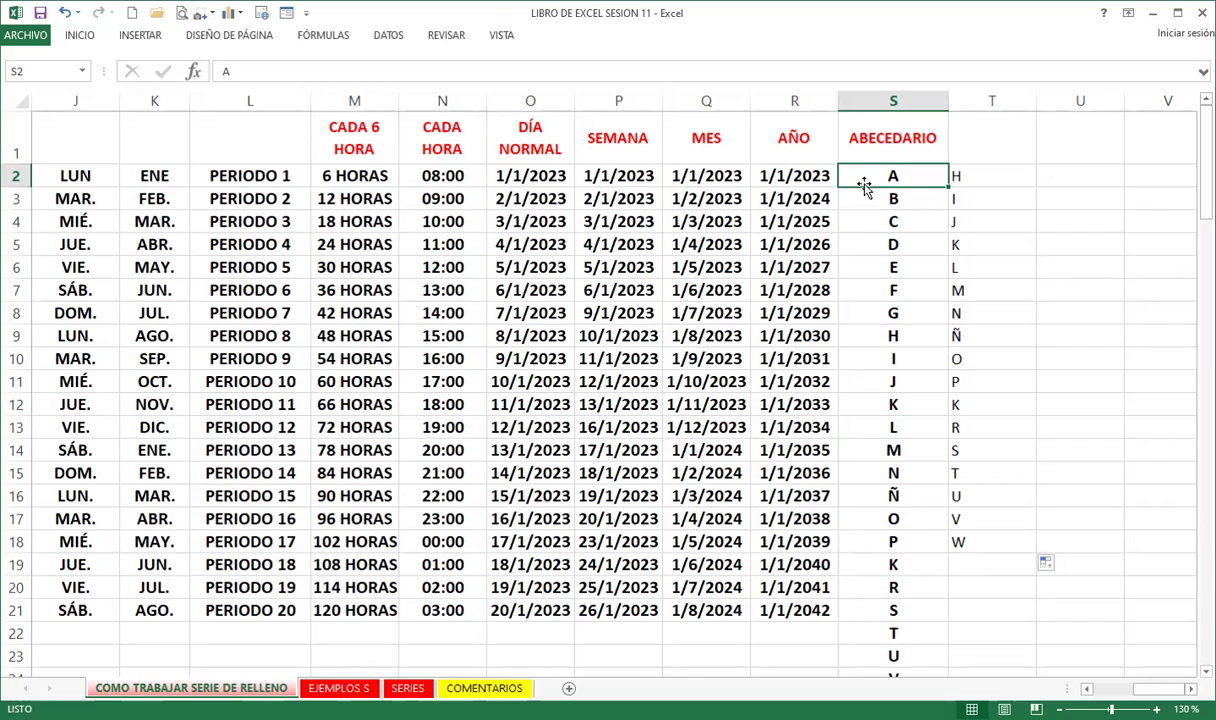
mouse_move(1005, 180)
left_mouse_down()
mouse_move(1002, 579)
mouse_move(980, 597)
left_mouse_up()
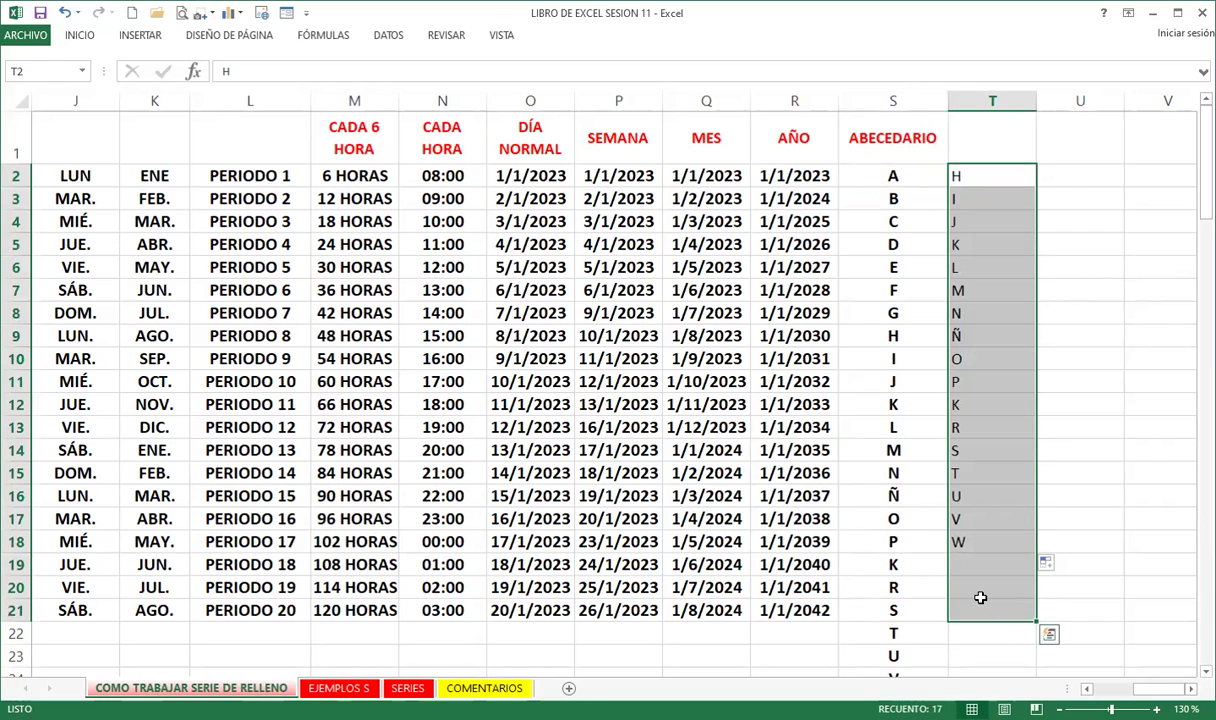
key("Delete")
- Enter the header COLORES in cell T1
left_click(991, 139)
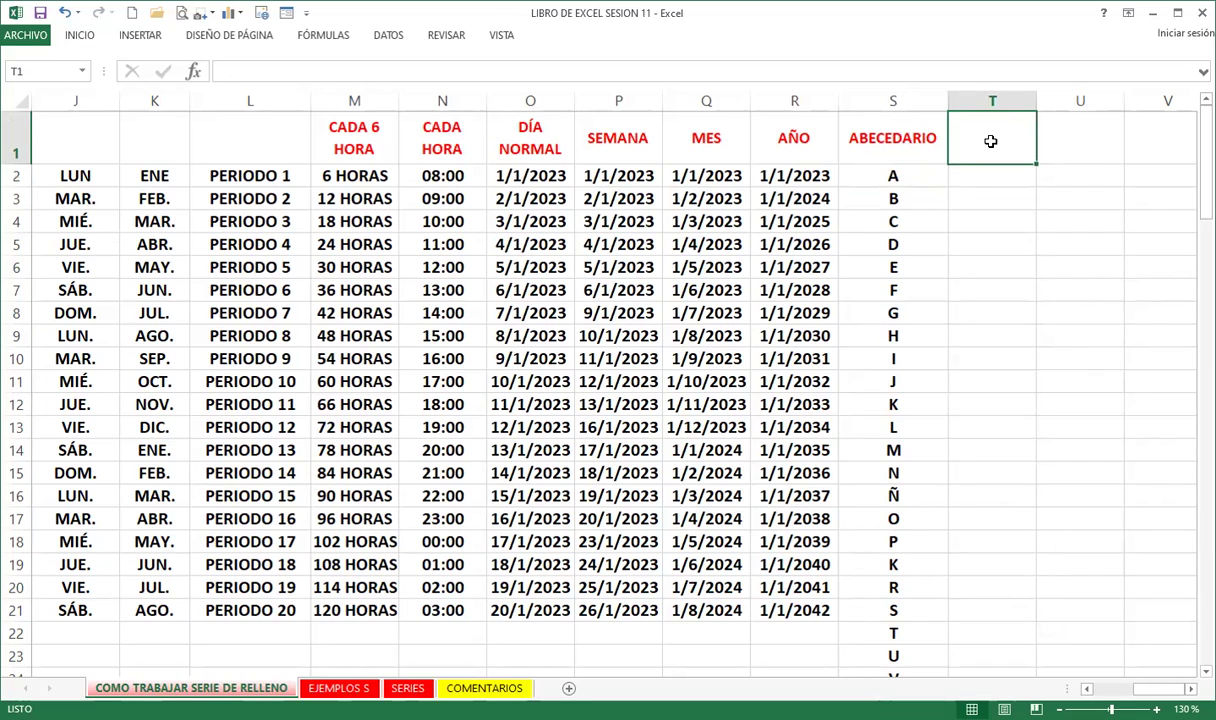
type("COLORES")
left_click(931, 136)
- Widen column T to fit the COLORES header
left_click(977, 158)
left_click_drag(1036, 103, 1048, 103)
left_click(1000, 180)
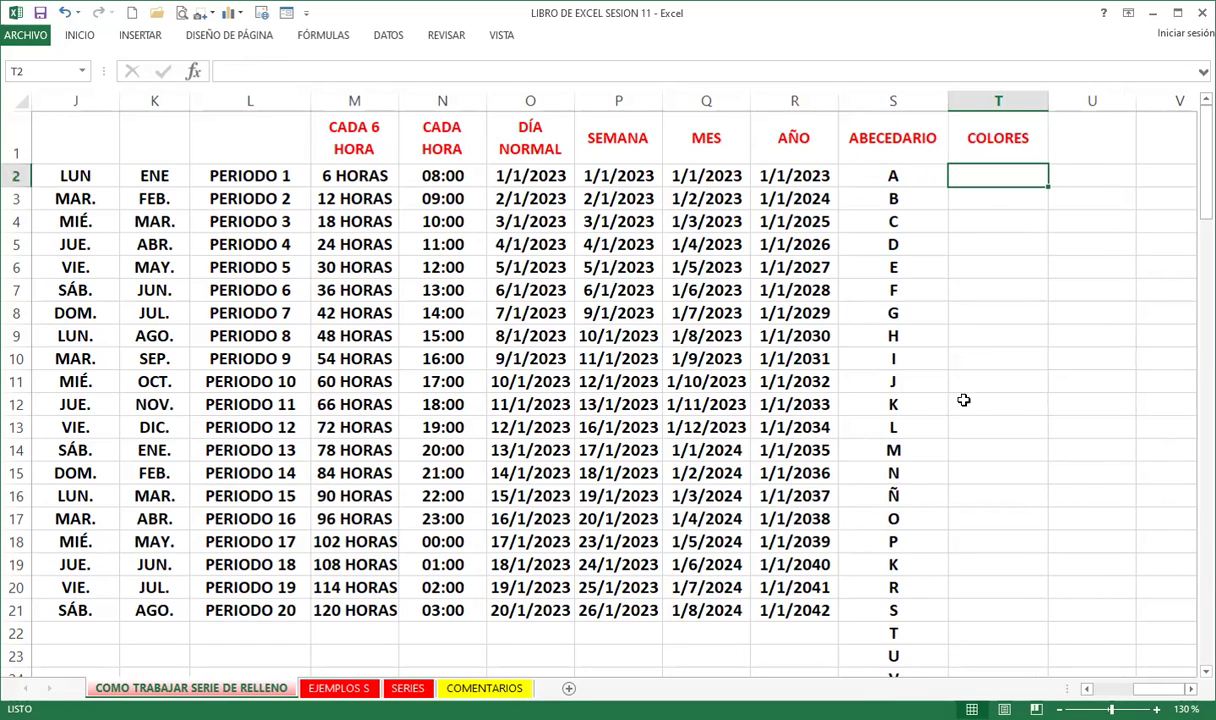
- Reopen the Custom Lists editor from Excel Options' Advanced settings to start a new list
left_click(306, 13)
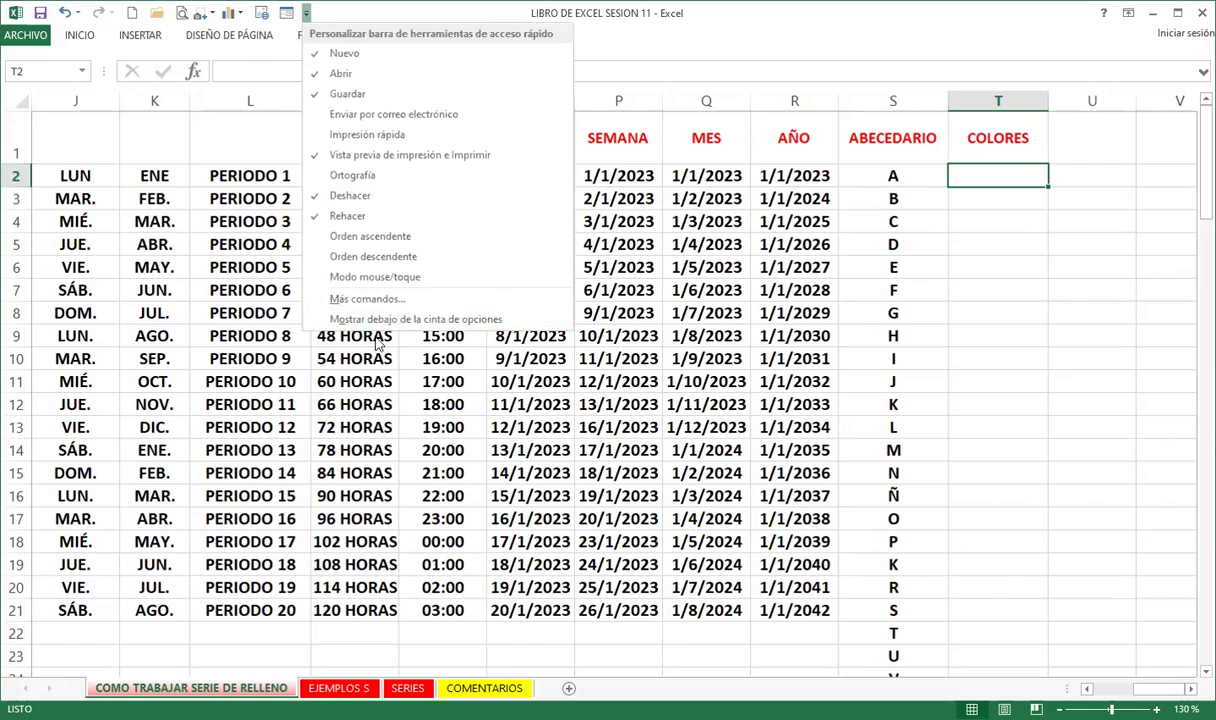
left_click(350, 298)
left_click_drag(884, 192, 888, 600)
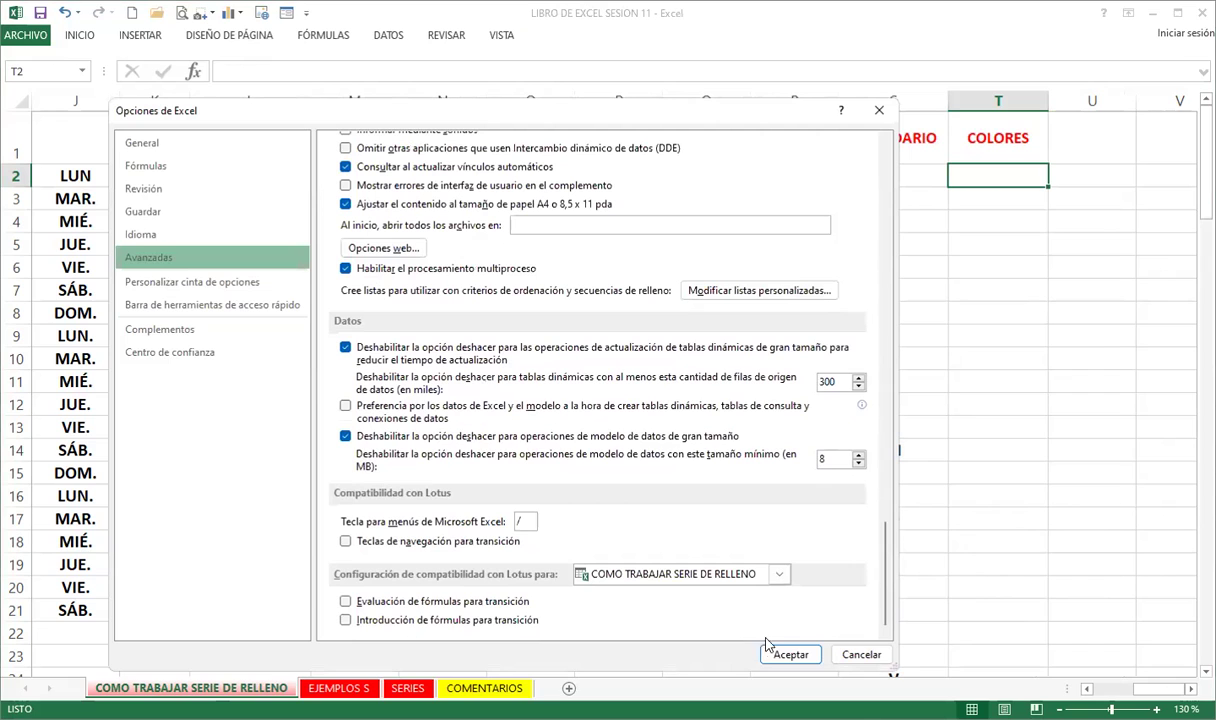
left_click(710, 284)
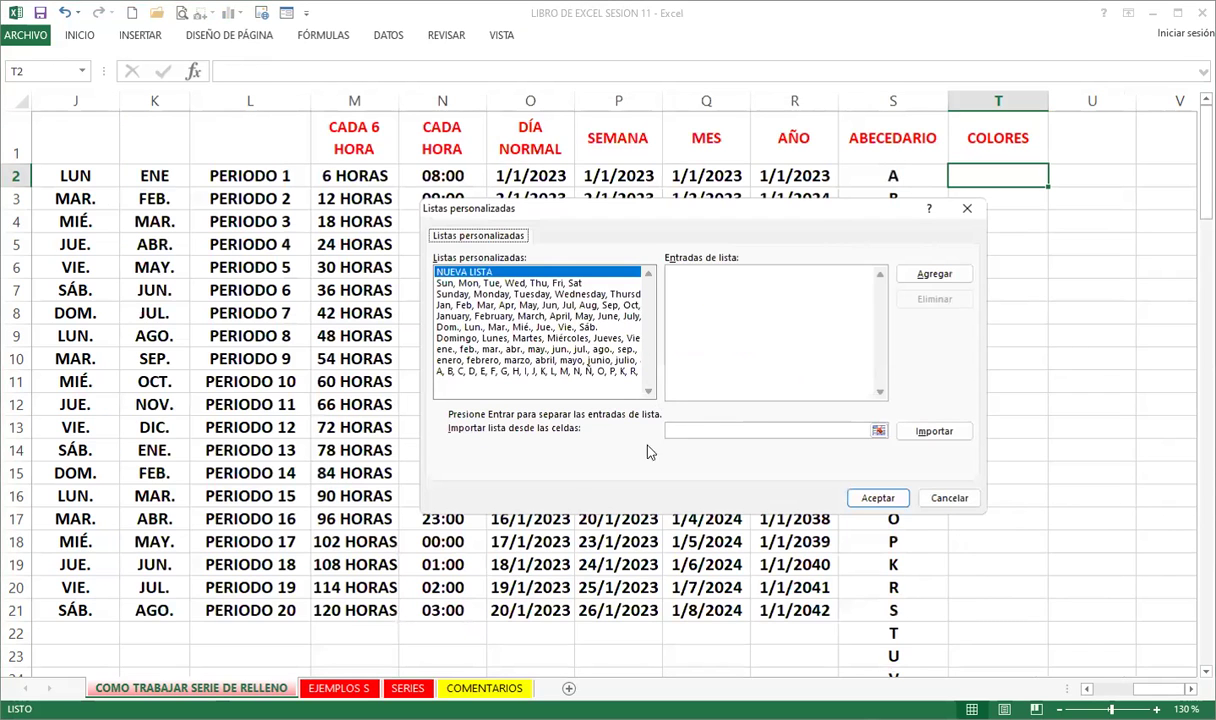
left_click(738, 432)
left_click(689, 430)
- Enter the list entries BLANCO, AZUL, AMARILLO, CELESTE, ROSADO and VERDE
left_click(687, 279)
type("BLAN")
type("CO")
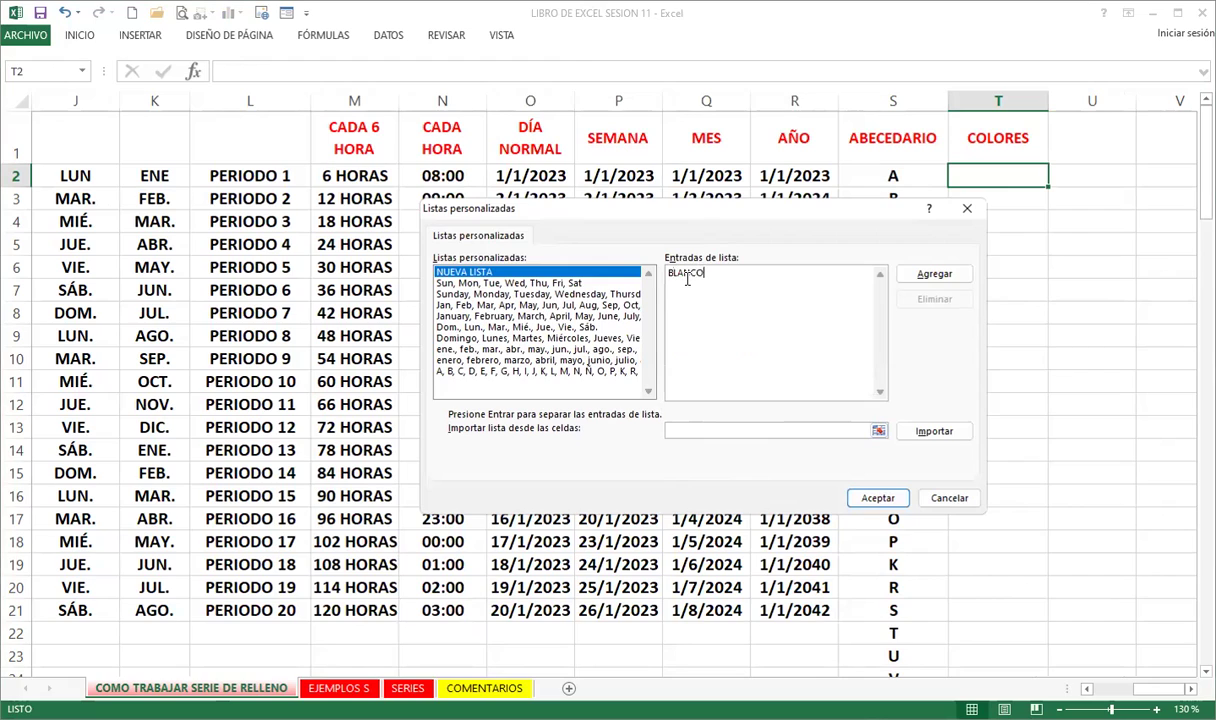
key("Return")
type("A")
type("ZUL ")
type("AMARILLO")
key("Return")
type("CELESTE")
key("Return")
type("ROSADO")
key("Return")
type("VERDE")
key("Return")
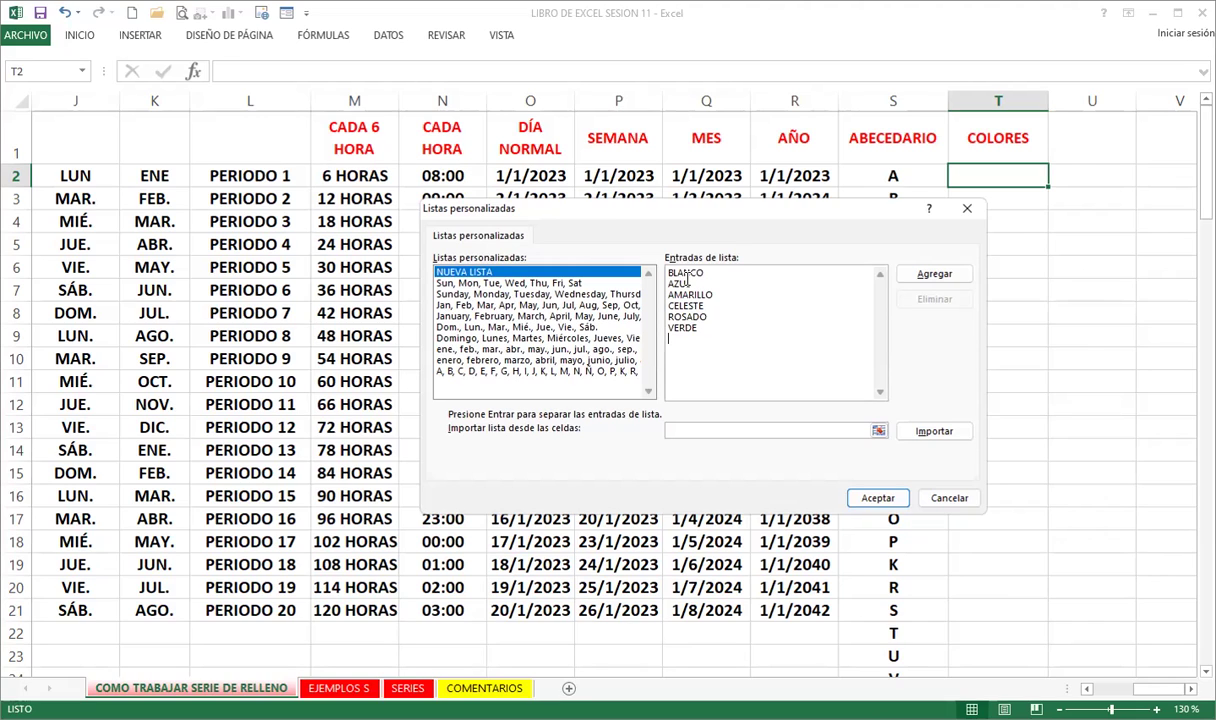
- Continue the list with NEGRO, ROJO, NARANJA, CAFÉ and MORADO
type("NEGRO ")
type("ROJO")
key("Return")
type("NARANJA")
key("Return")
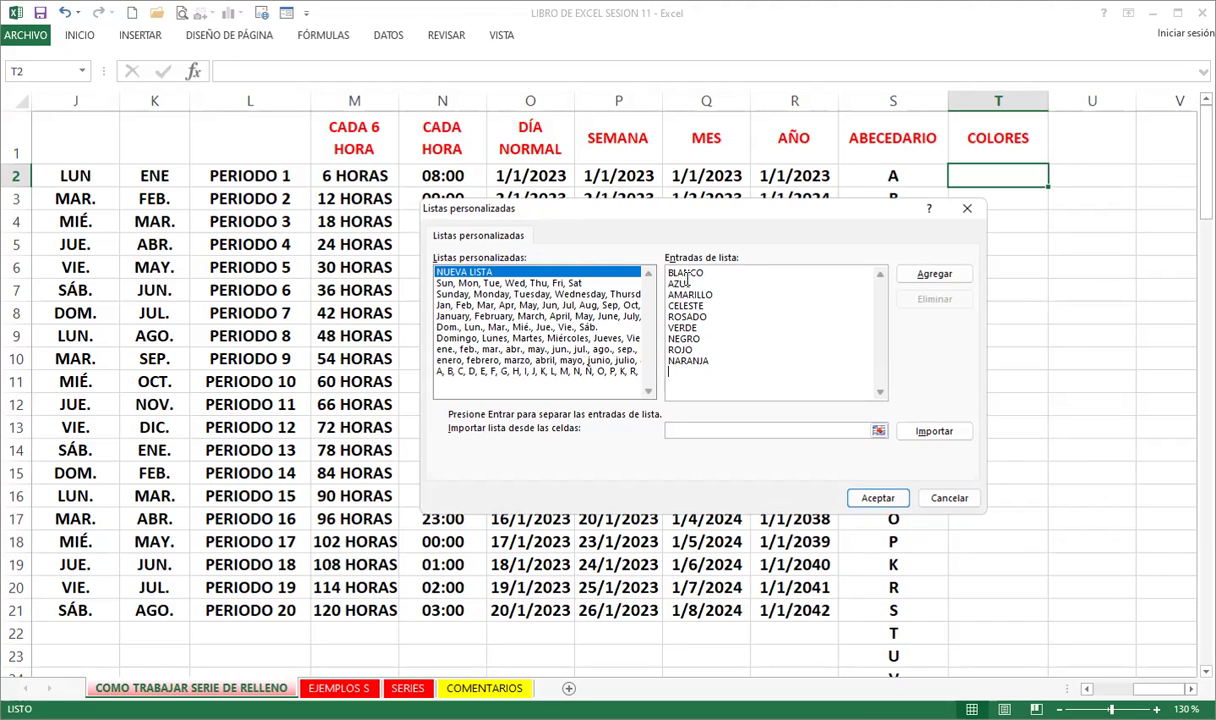
type("CAFÉ")
key("Return")
type("MORADO")
- Add the colour list to the custom lists and close Excel Options
left_click(931, 276)
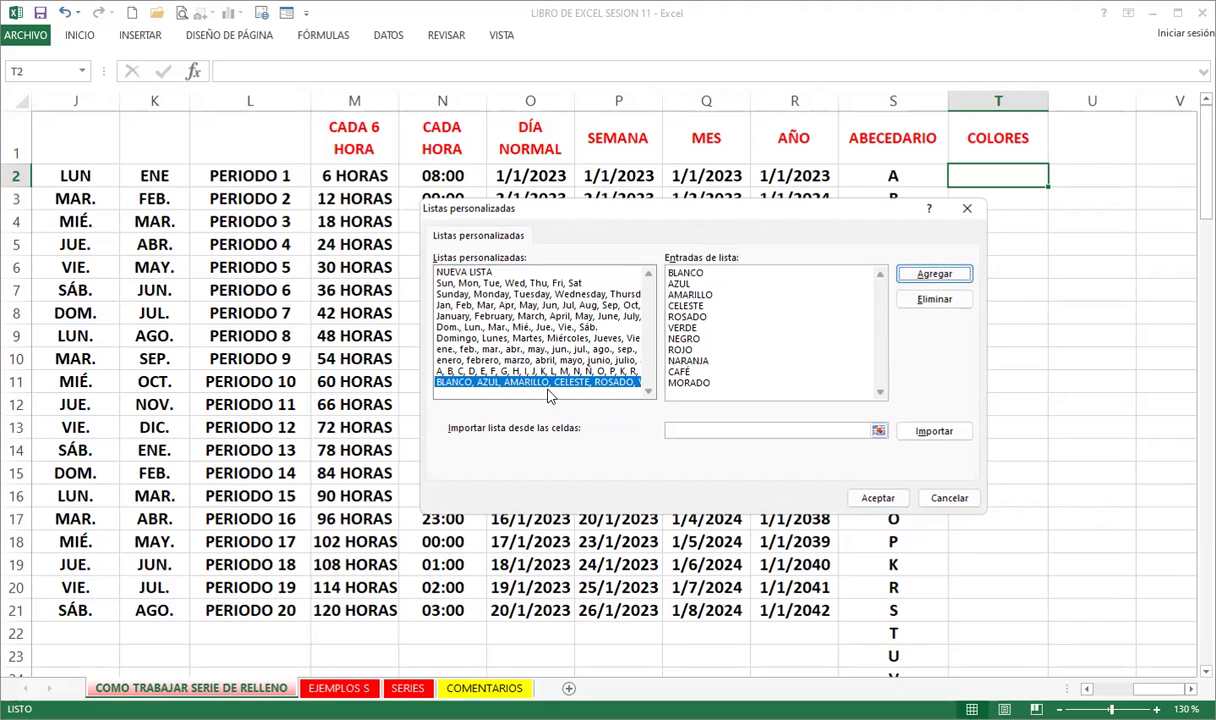
left_click(878, 498)
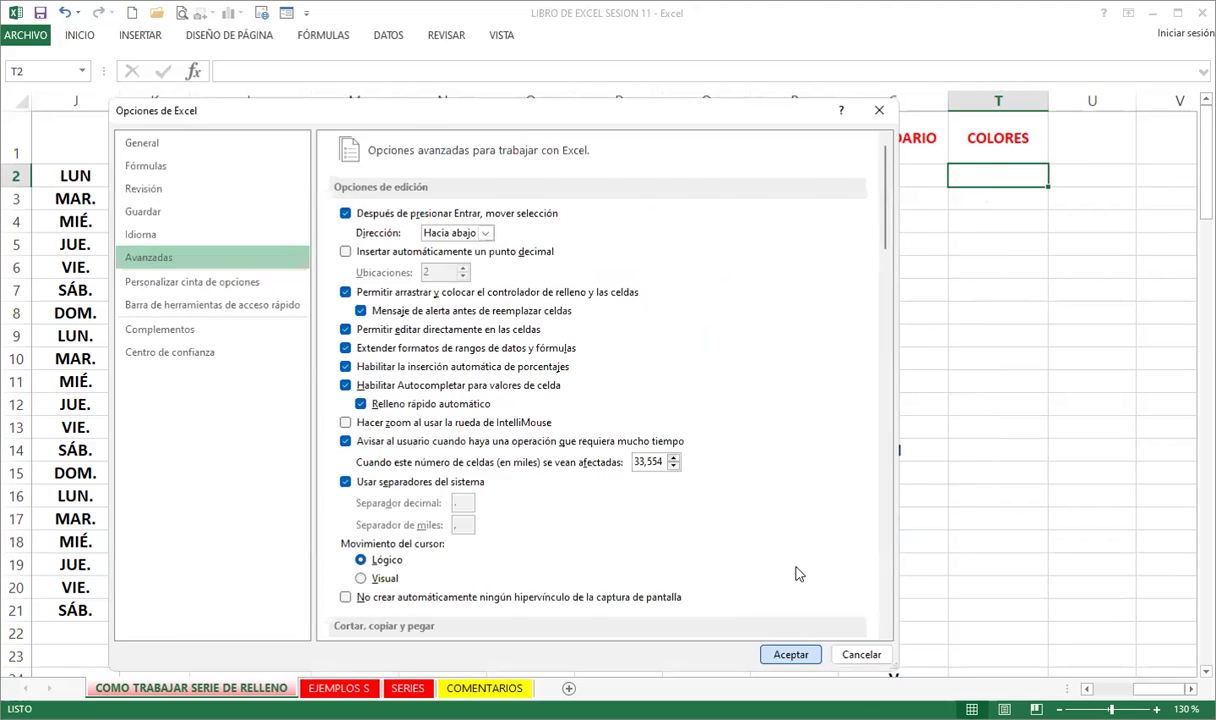
key("Return")
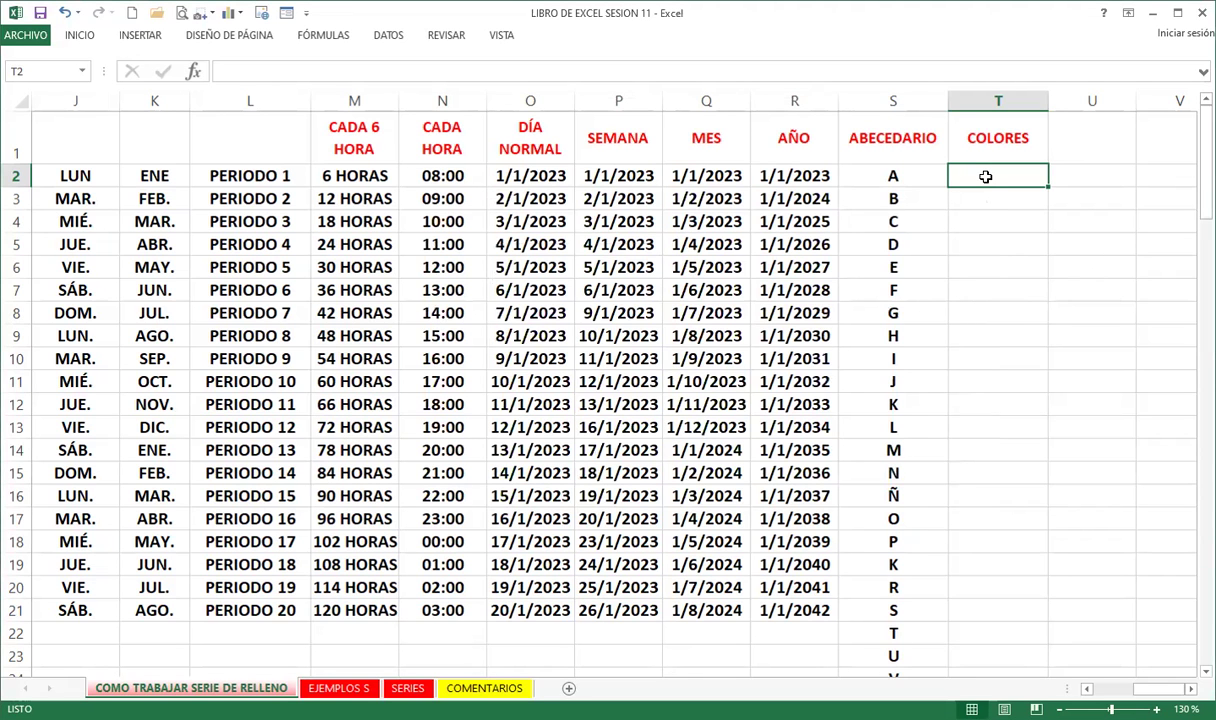
- Enter ROJO in T2 and copy S2's centred format onto T2:T22 with Copiar formato
type("ROJO")
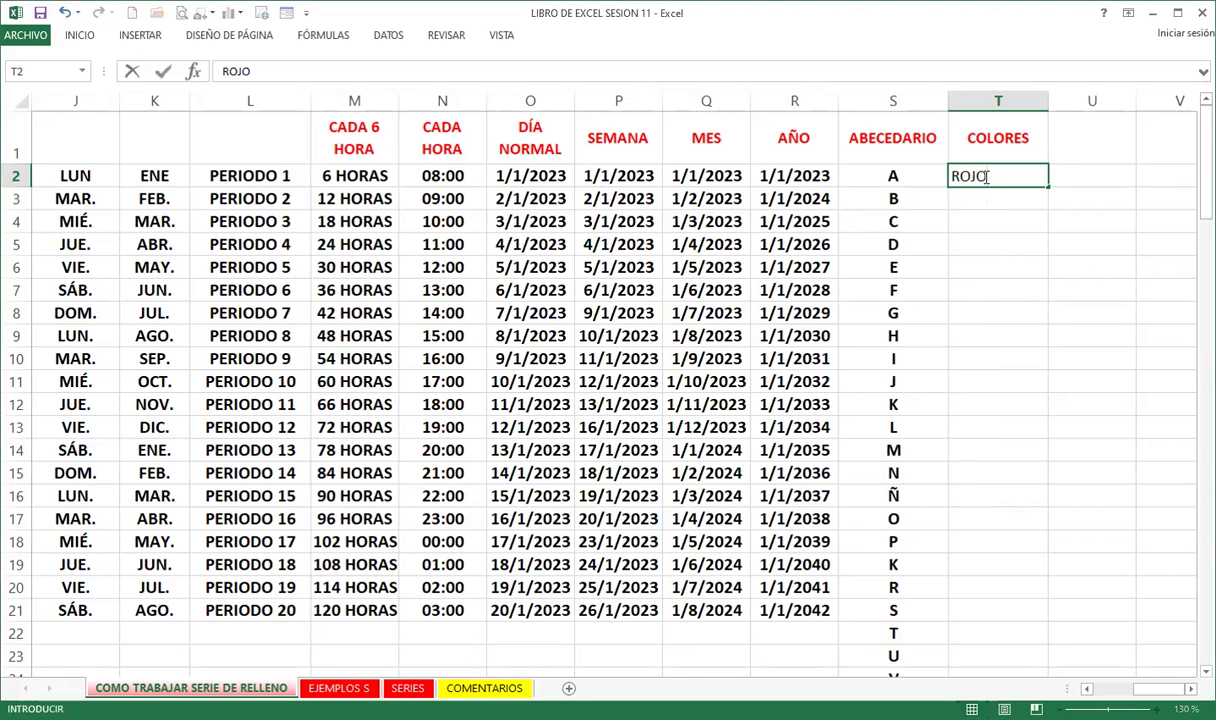
key("Return")
key("Return")
left_click(925, 176)
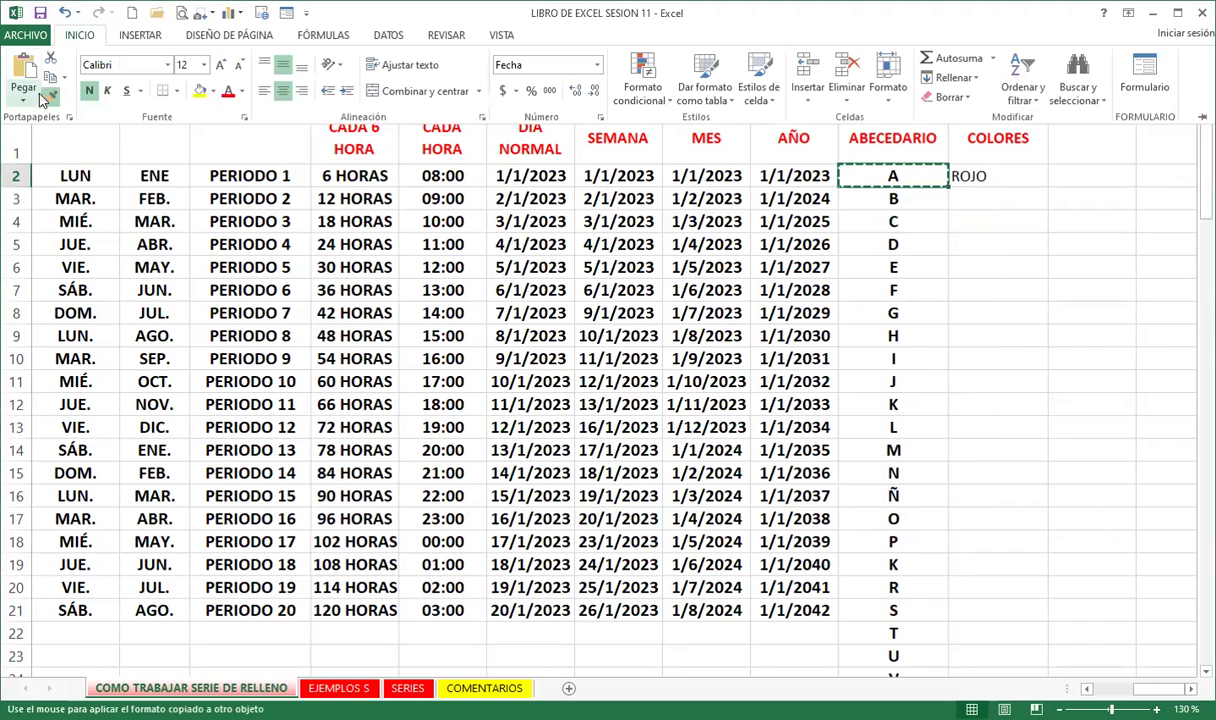
left_click(77, 38)
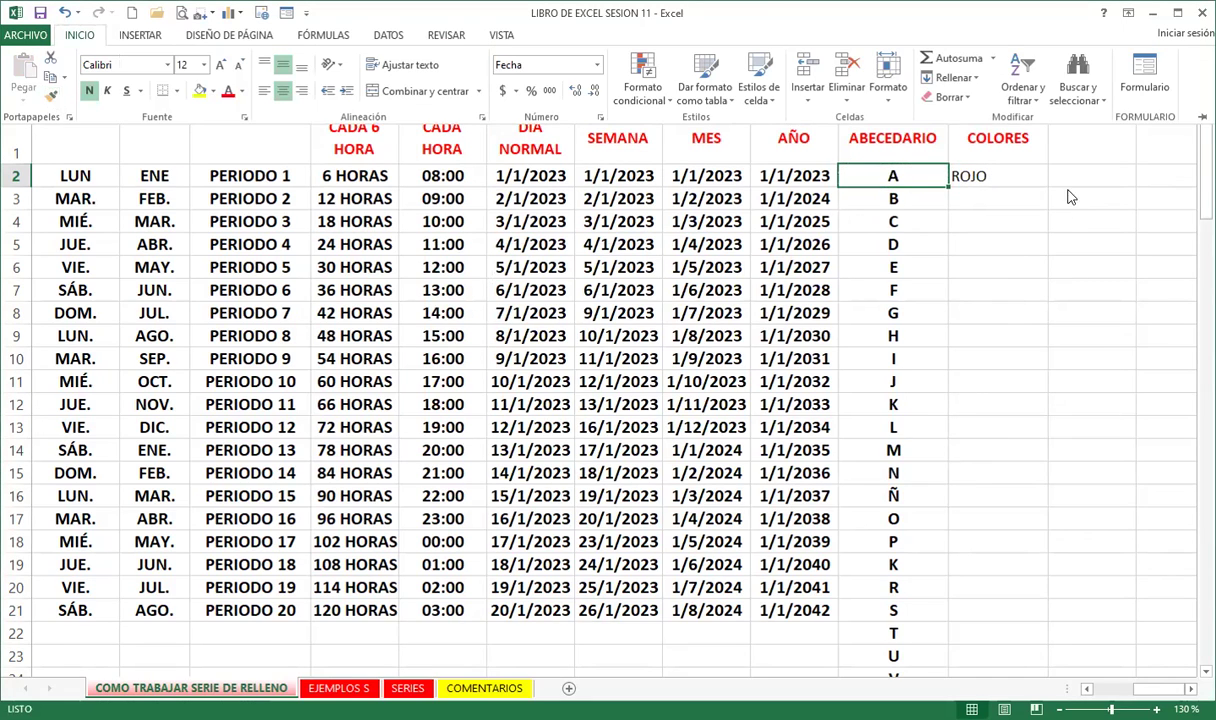
left_click(988, 175)
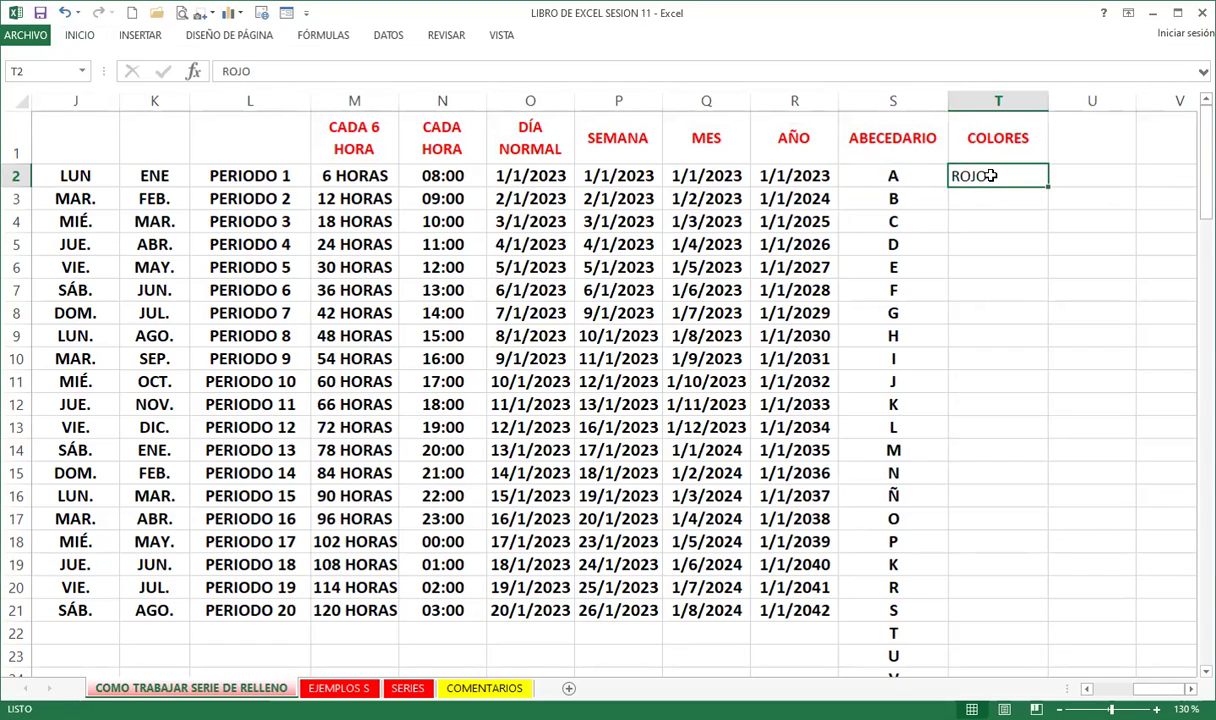
left_click(898, 176)
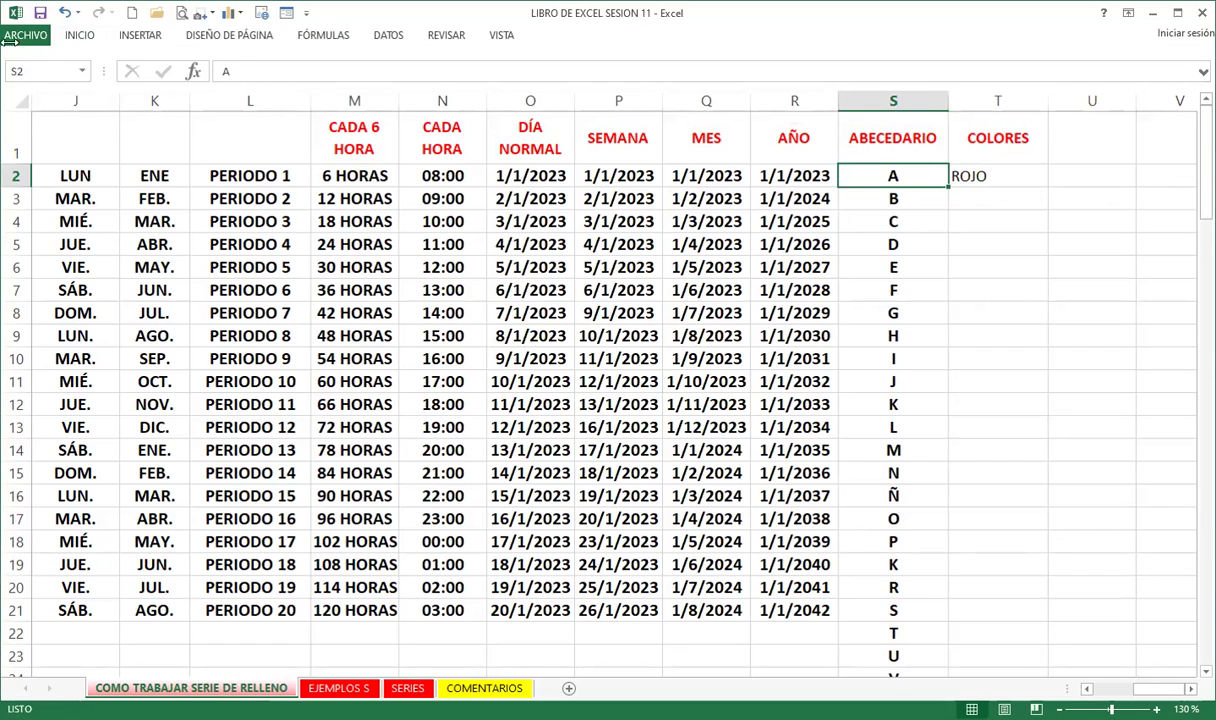
left_click(80, 35)
left_click(50, 95)
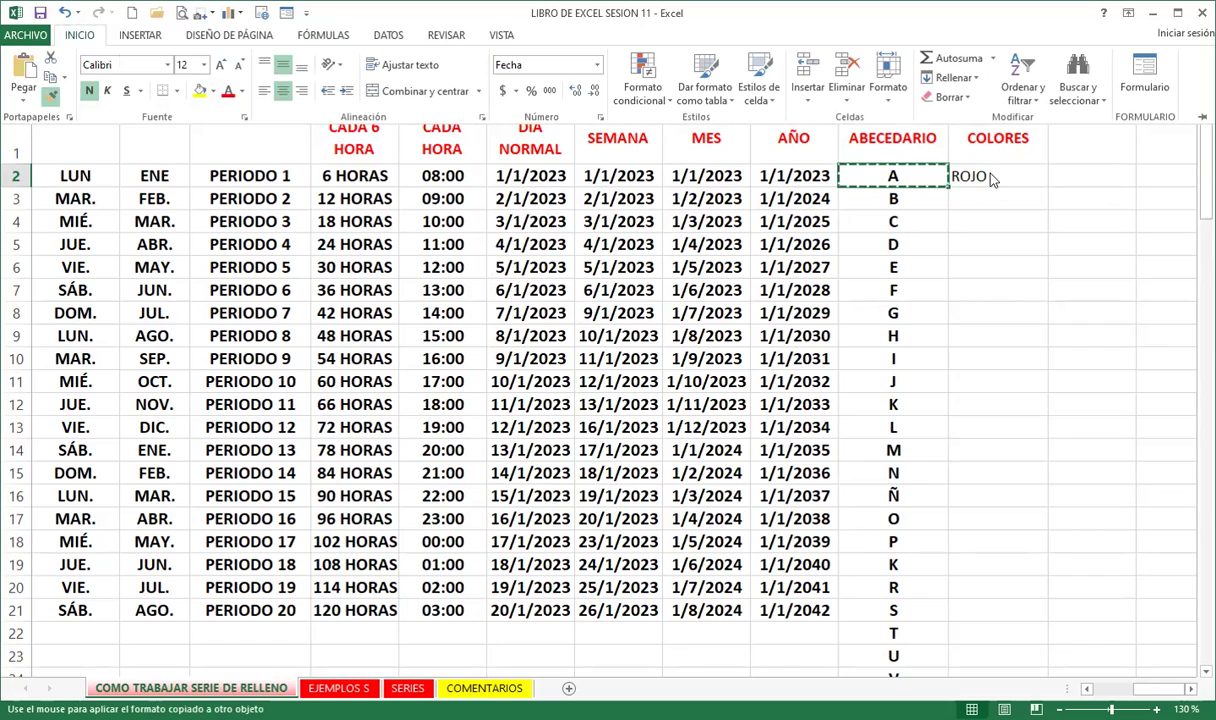
left_click_drag(992, 178, 998, 633)
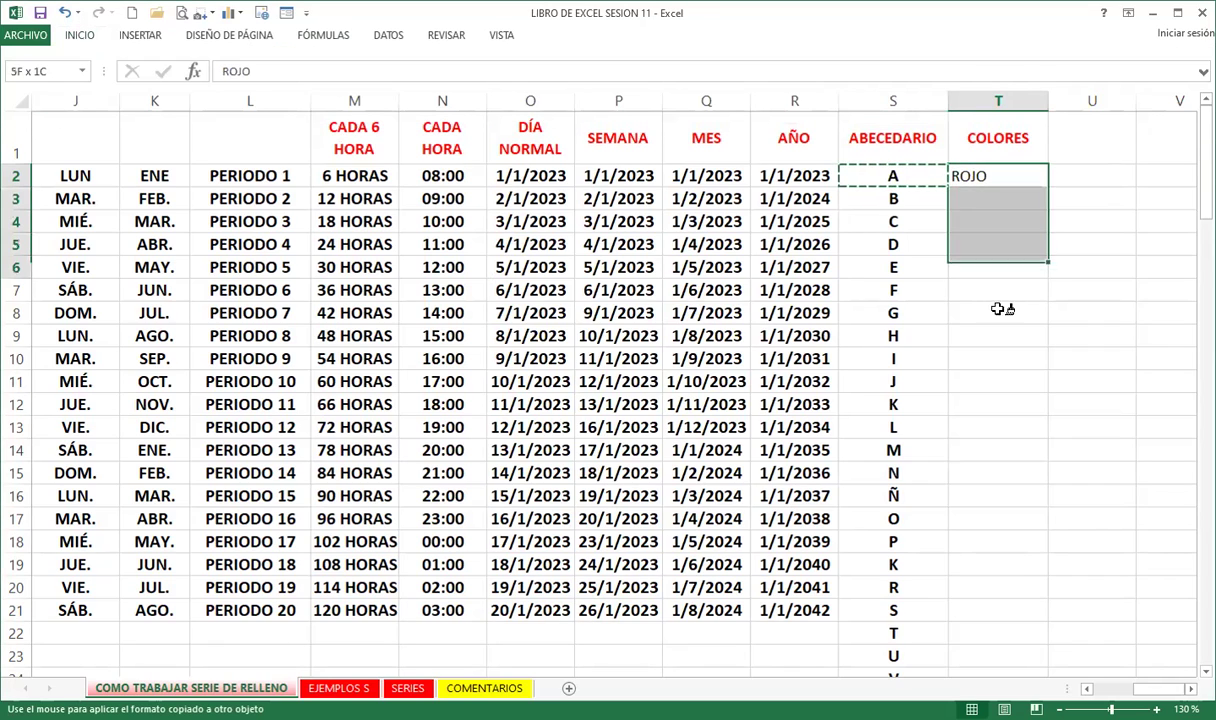
- Fill the custom colour series from ROJO in T2 down to ROSADO in T21
left_click(1012, 248)
left_click(1020, 180)
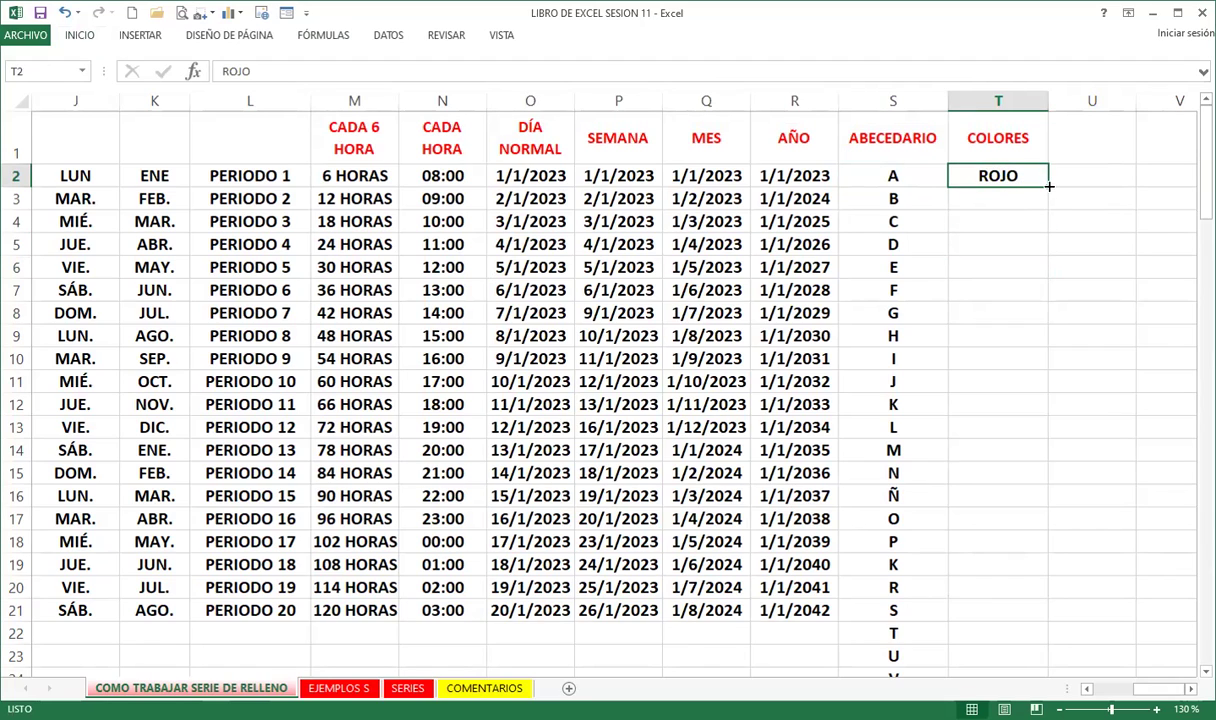
left_click_drag(1046, 185, 1033, 476)
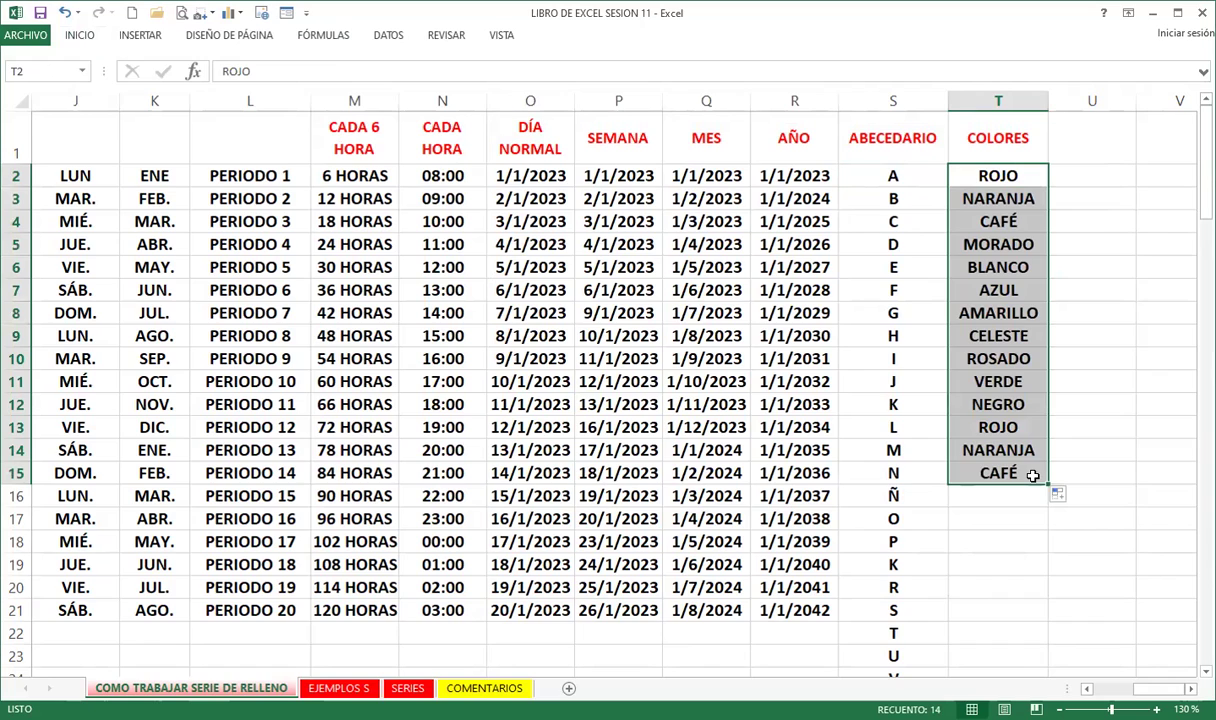
left_click_drag(1047, 483, 1063, 609)
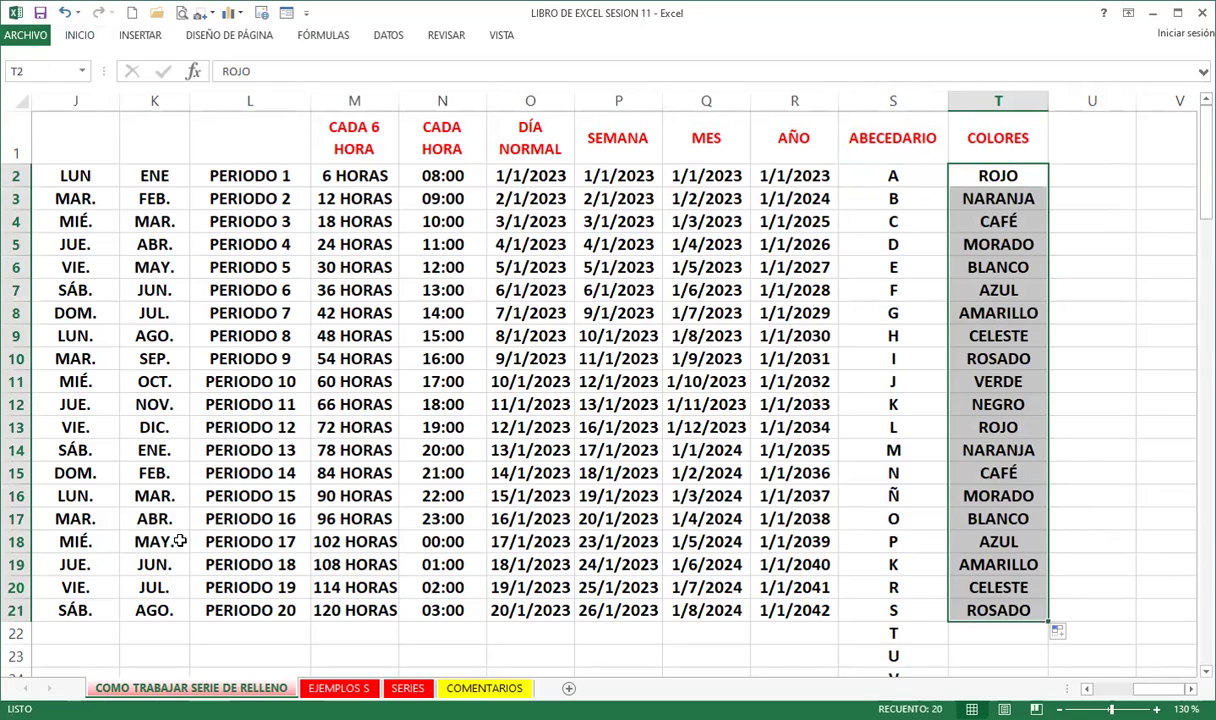
- Review the filled COLORES column, checking T15 and T2, then go to the EJEMPLOS S sheet
scroll(119, 518, "down", 20)
scroll(119, 518, "down", 10)
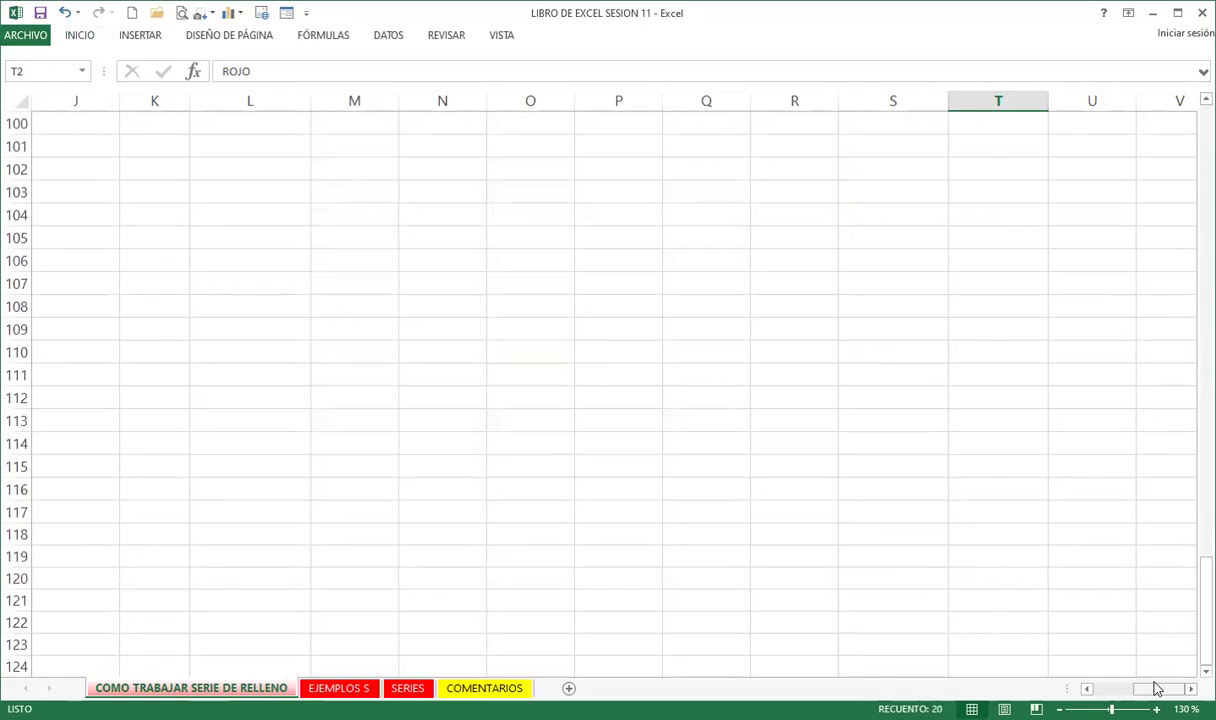
scroll(134, 516, "left", 5)
scroll(134, 516, "up", 6)
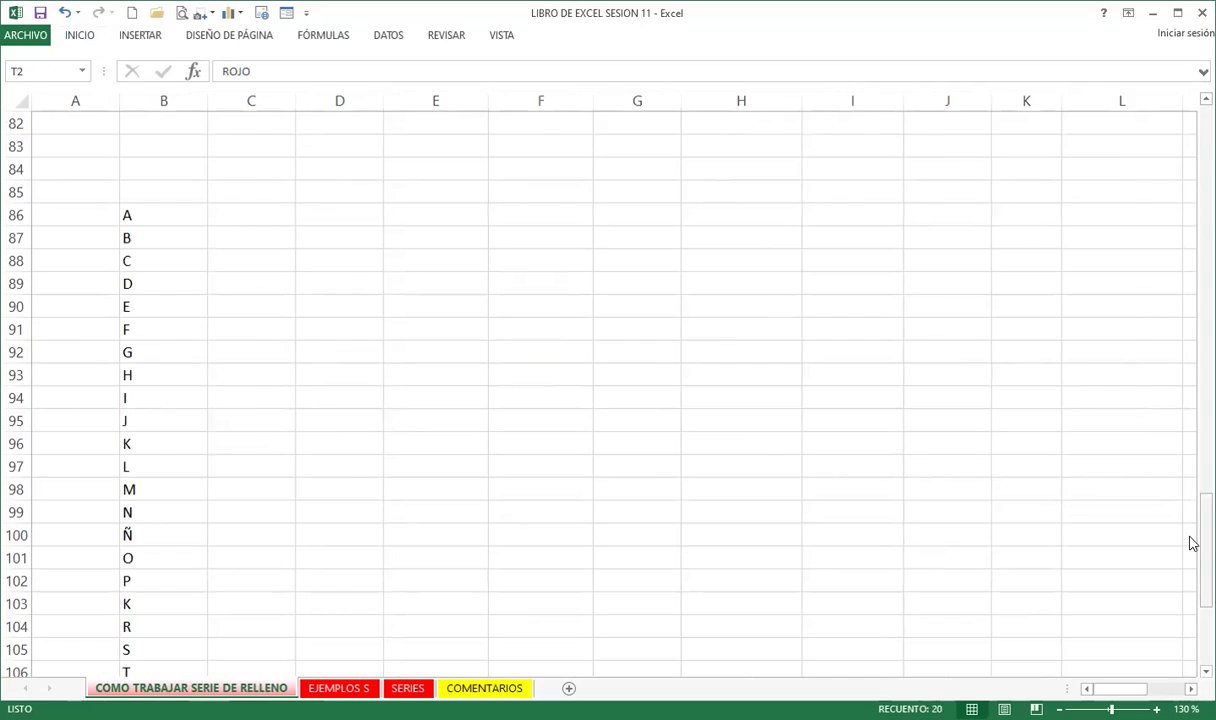
left_click_drag(1205, 545, 1205, 110)
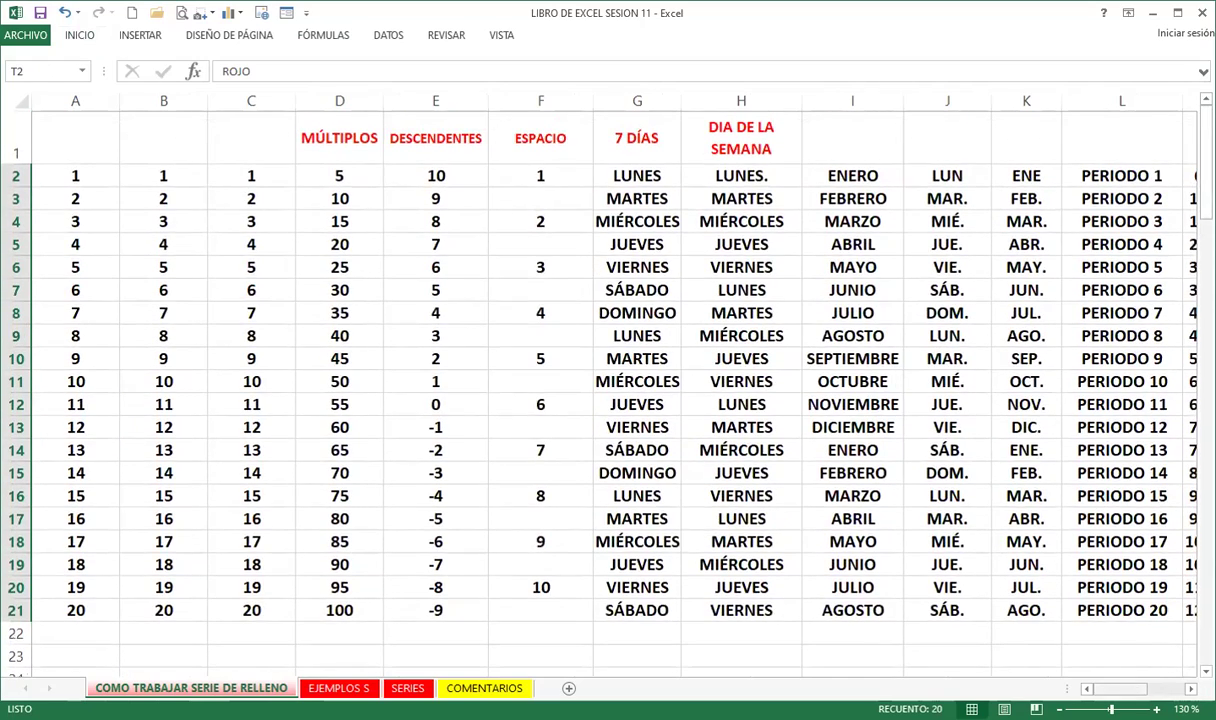
left_click(1190, 689)
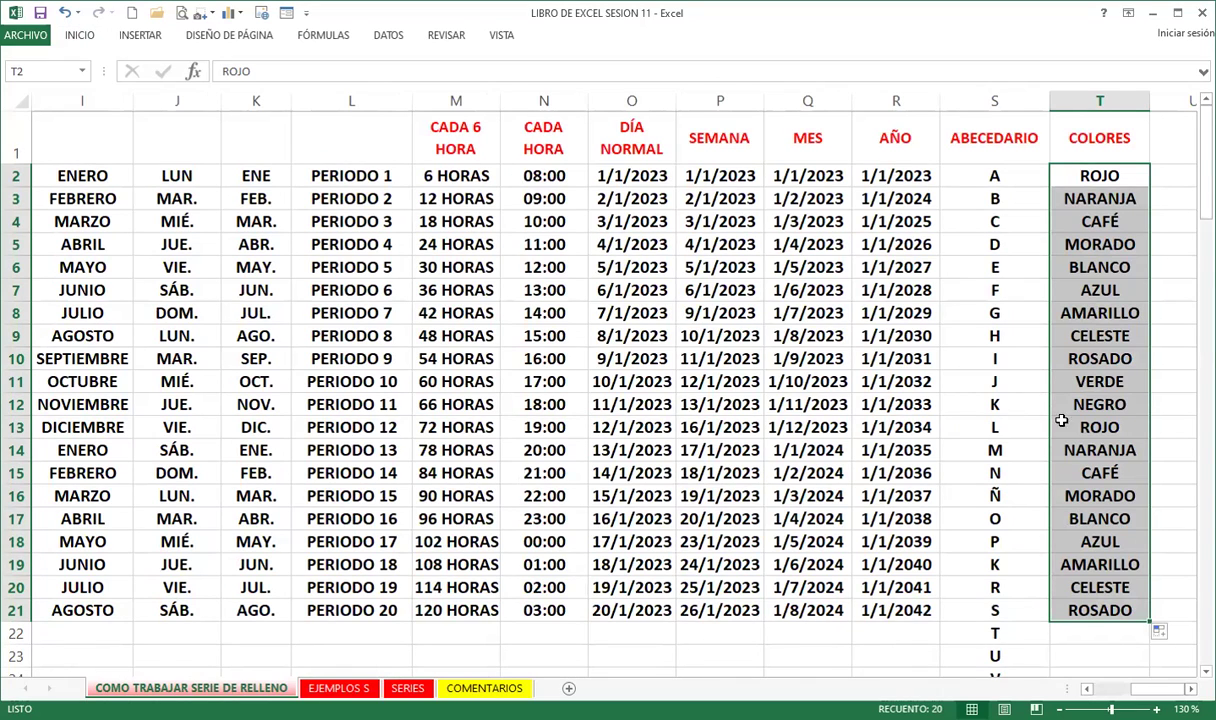
left_click(1128, 465)
left_click(1092, 175)
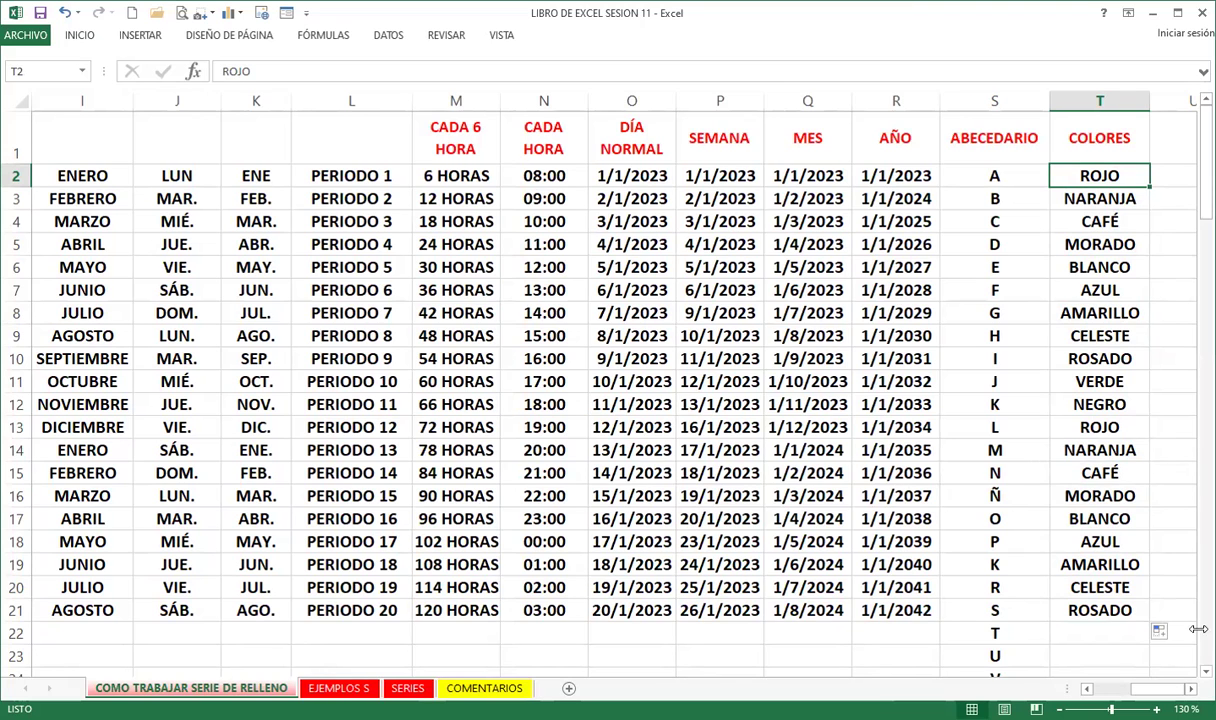
left_click(1190, 690)
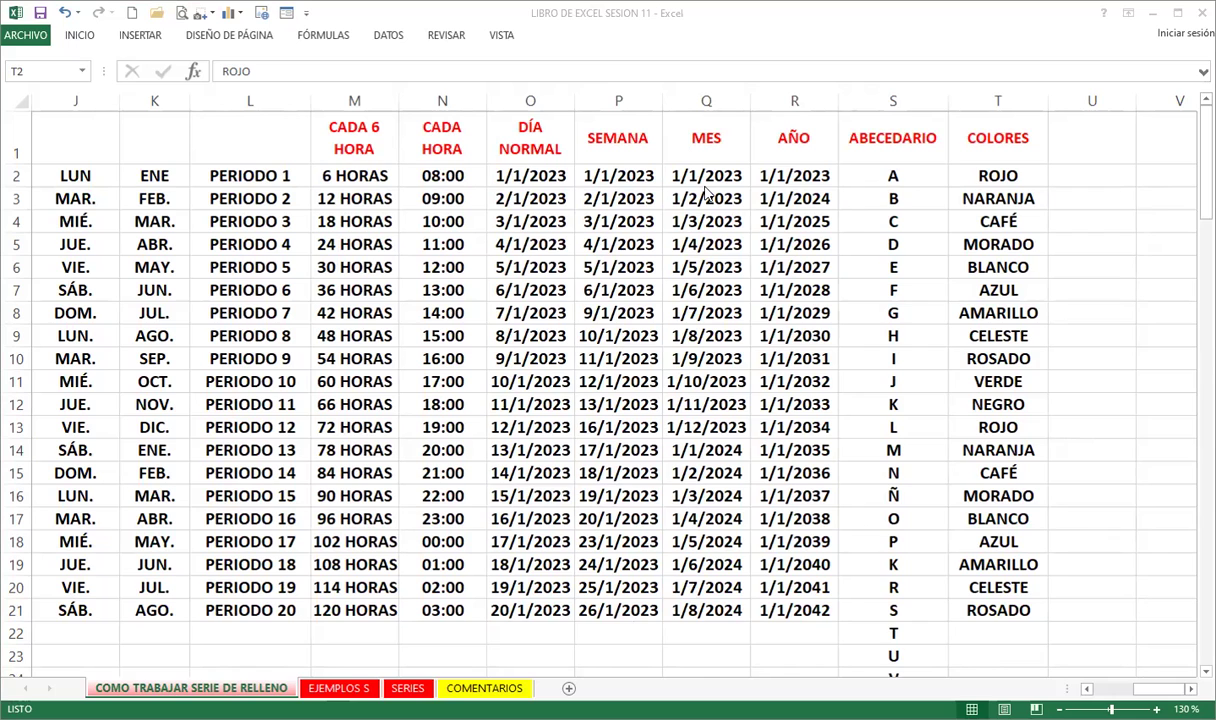
left_click(341, 689)
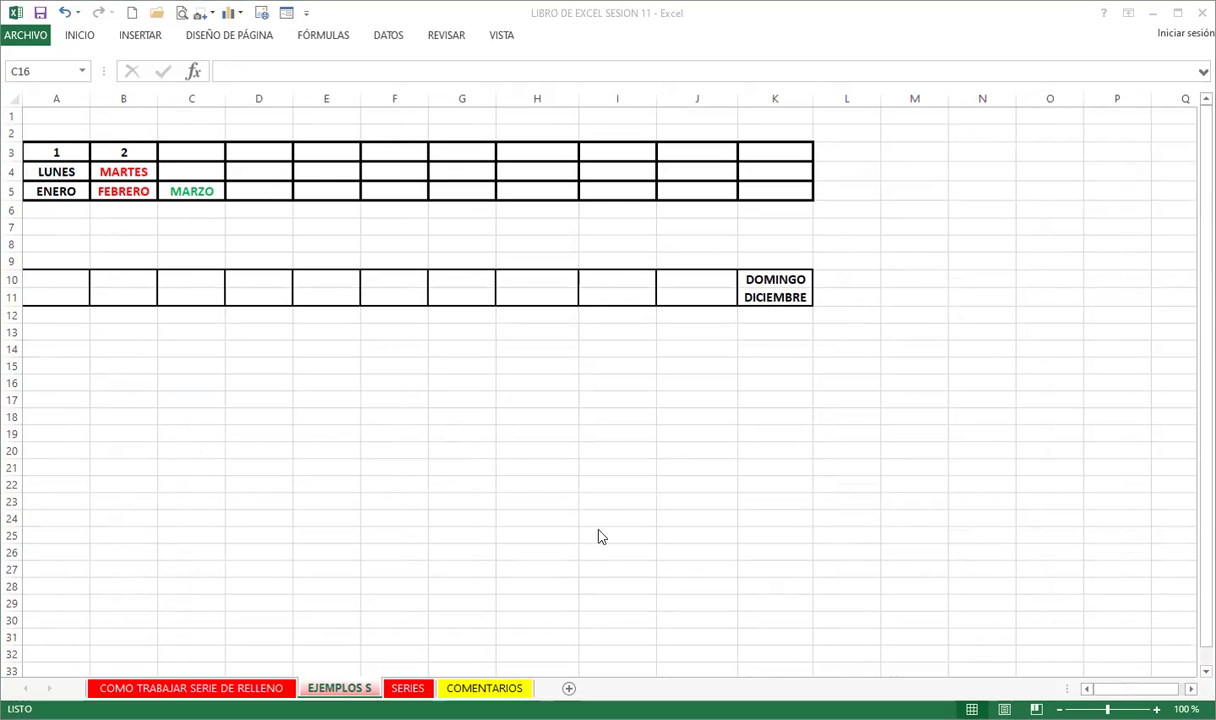
- Extend the numbers 1, 2 in row 3 across to column K, giving 1–11
scroll(548, 467, "up", 1, "ctrl")
scroll(548, 467, "up", 1, "ctrl")
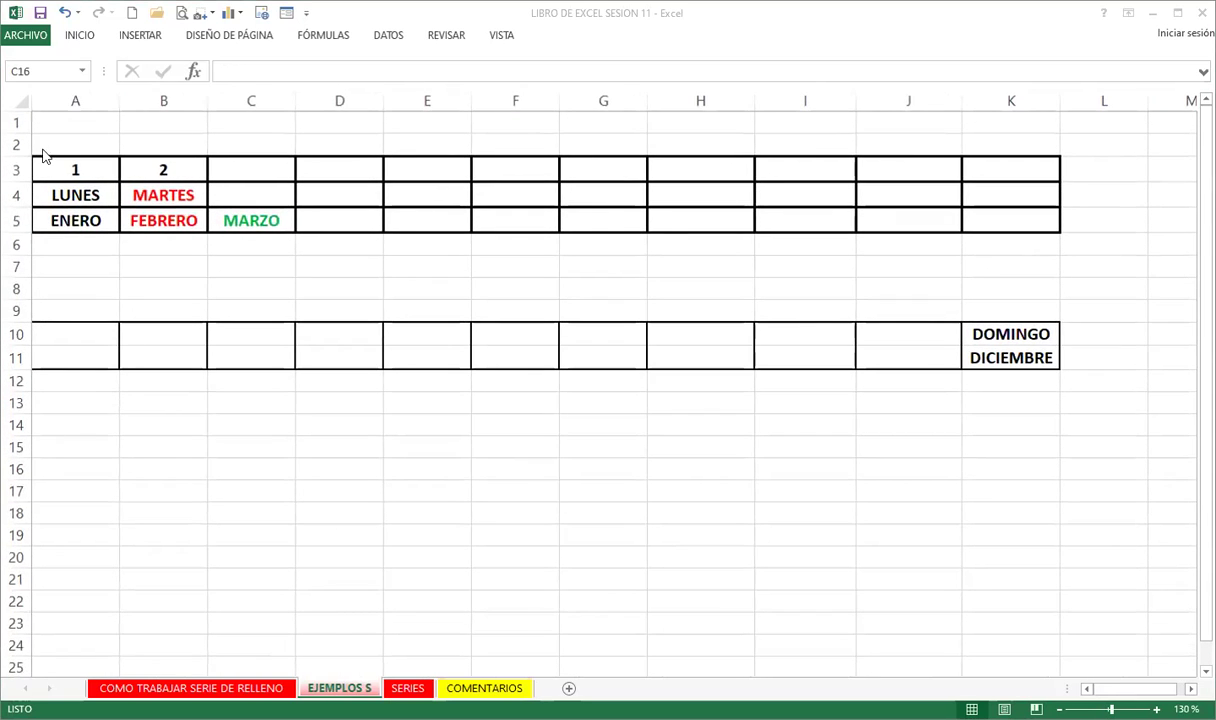
left_click(70, 168)
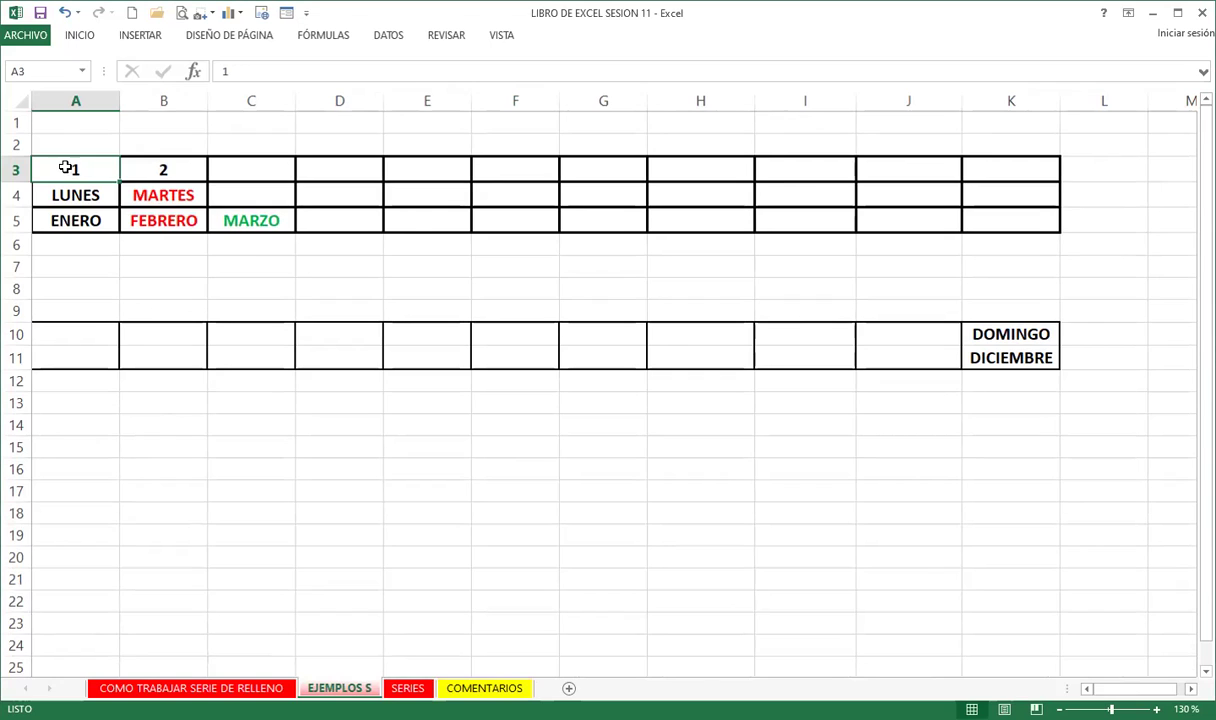
left_click_drag(57, 170, 1030, 168)
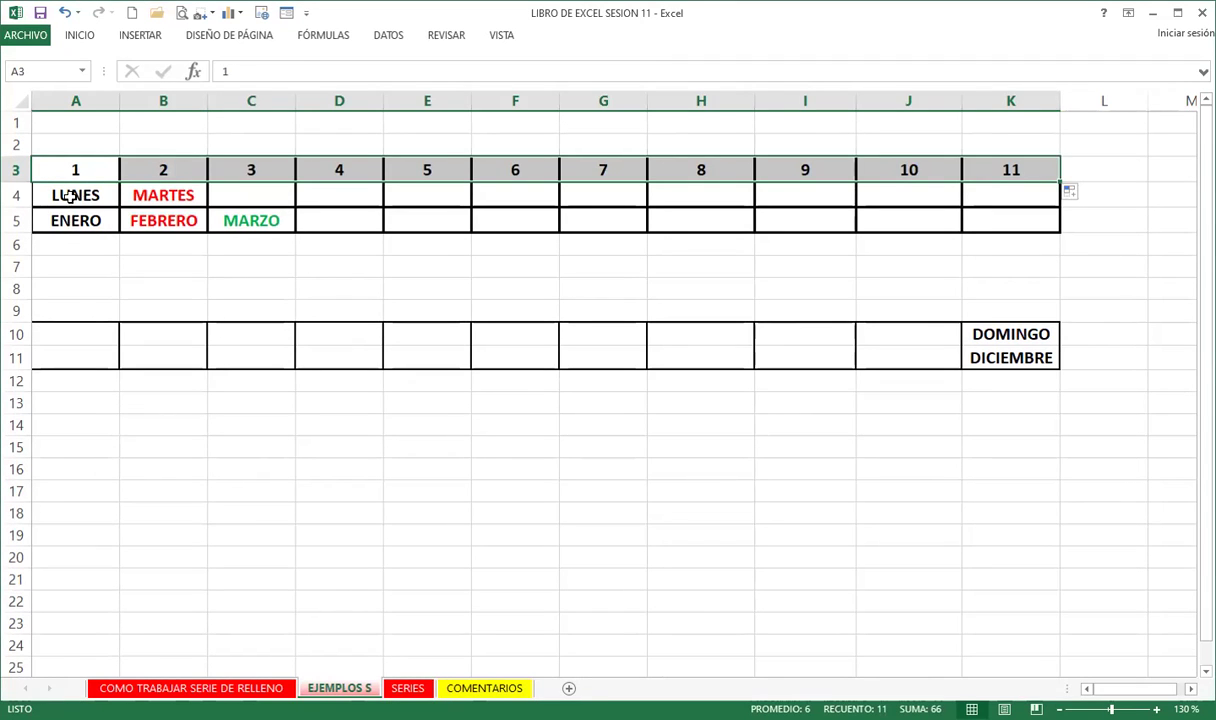
- Extend LUNES, MARTES in row 4 and ENERO–MARZO in row 5 across to column K
left_click(70, 196)
mouse_move(114, 196)
left_mouse_down()
mouse_move(590, 187)
mouse_move(130, 190)
mouse_move(328, 205)
mouse_move(1066, 190)
left_mouse_up()
left_click(70, 198)
left_click(136, 193)
left_click(70, 195)
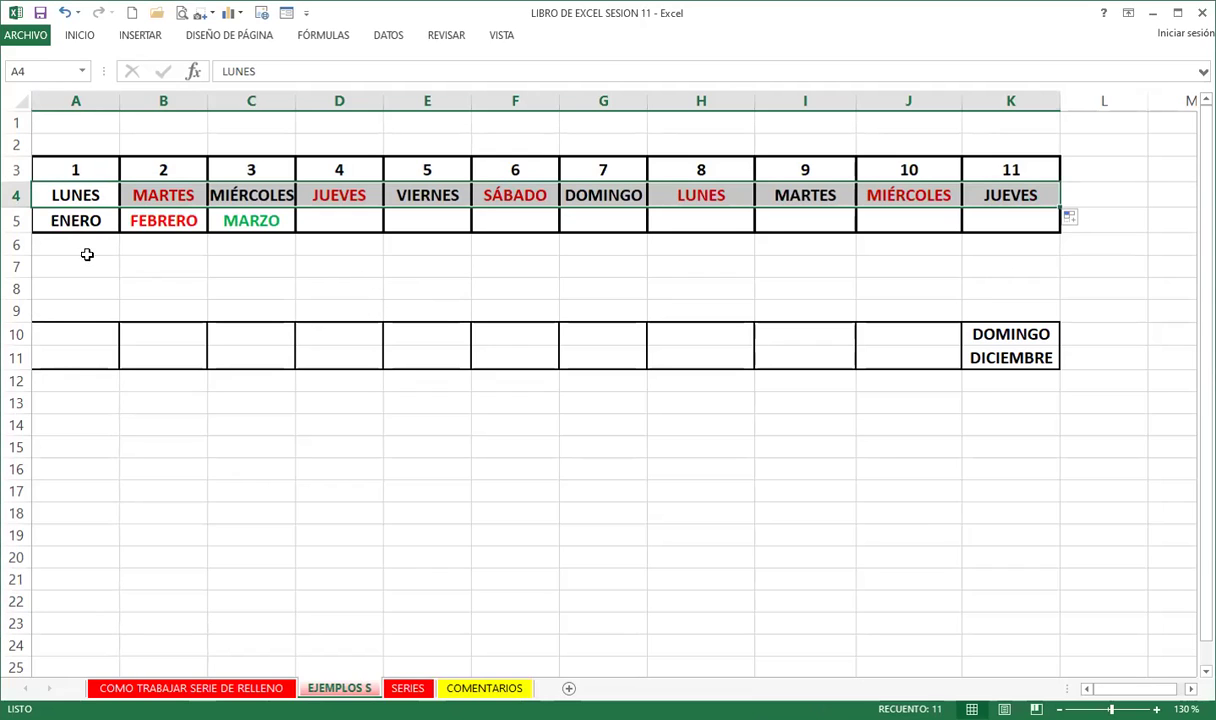
left_click_drag(75, 220, 1045, 221)
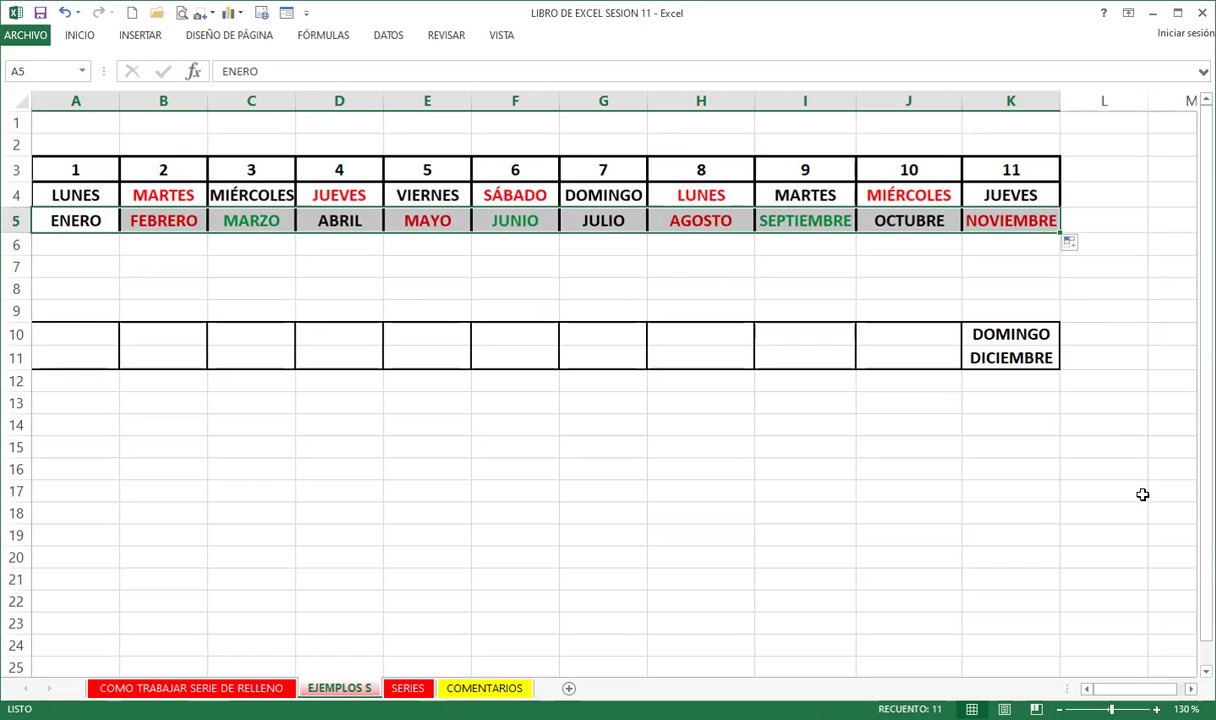
left_click(985, 331)
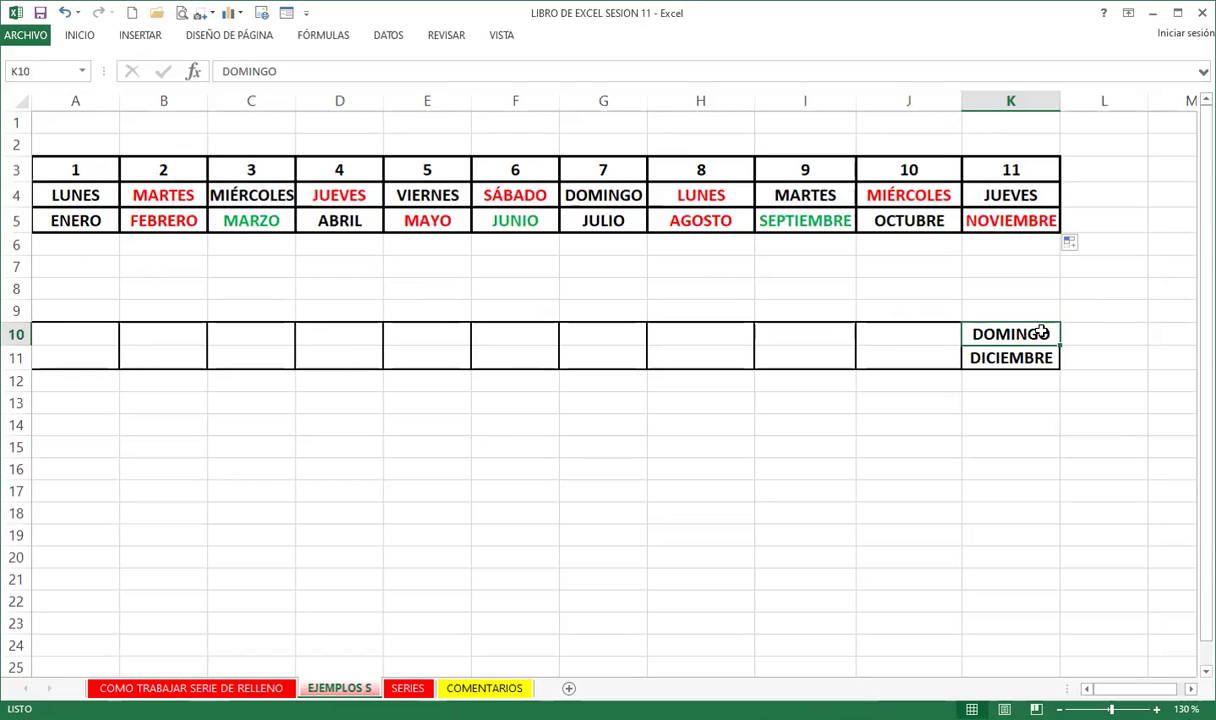
left_click(886, 335)
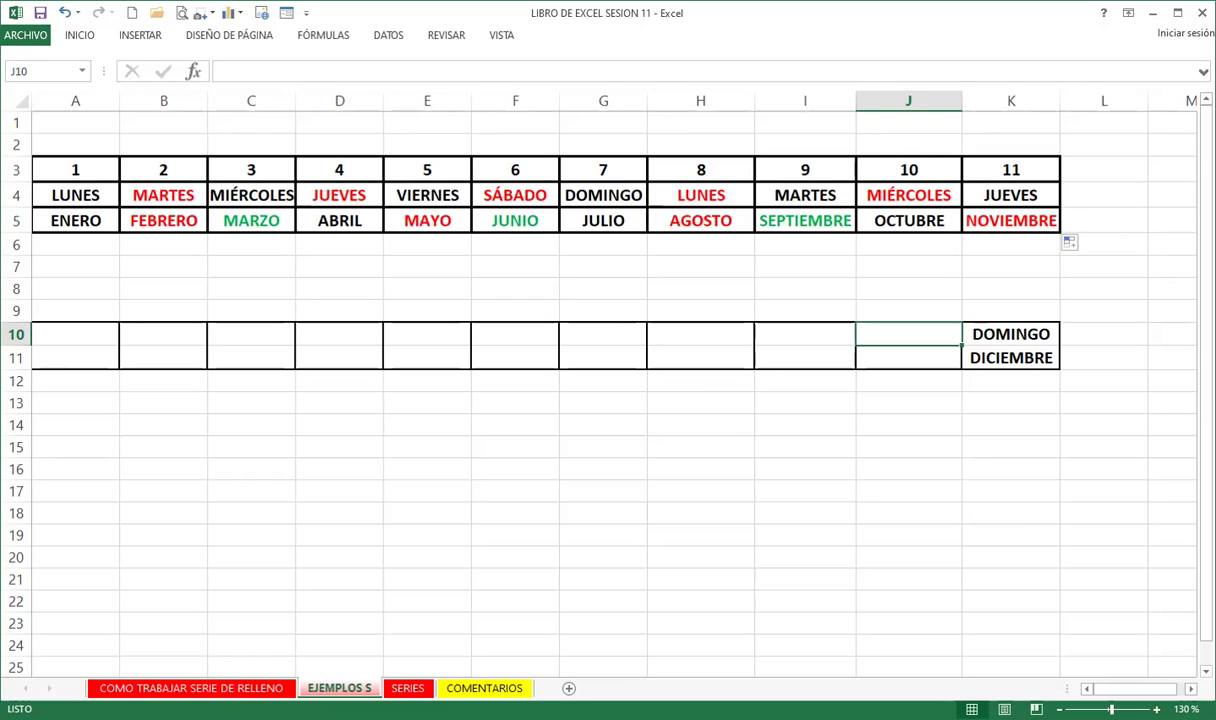
- Auto-fill A10:J10 leftward from DOMINGO in K10 and check the weekdays, such as MIÉRCOLES in G10
left_click(1008, 333)
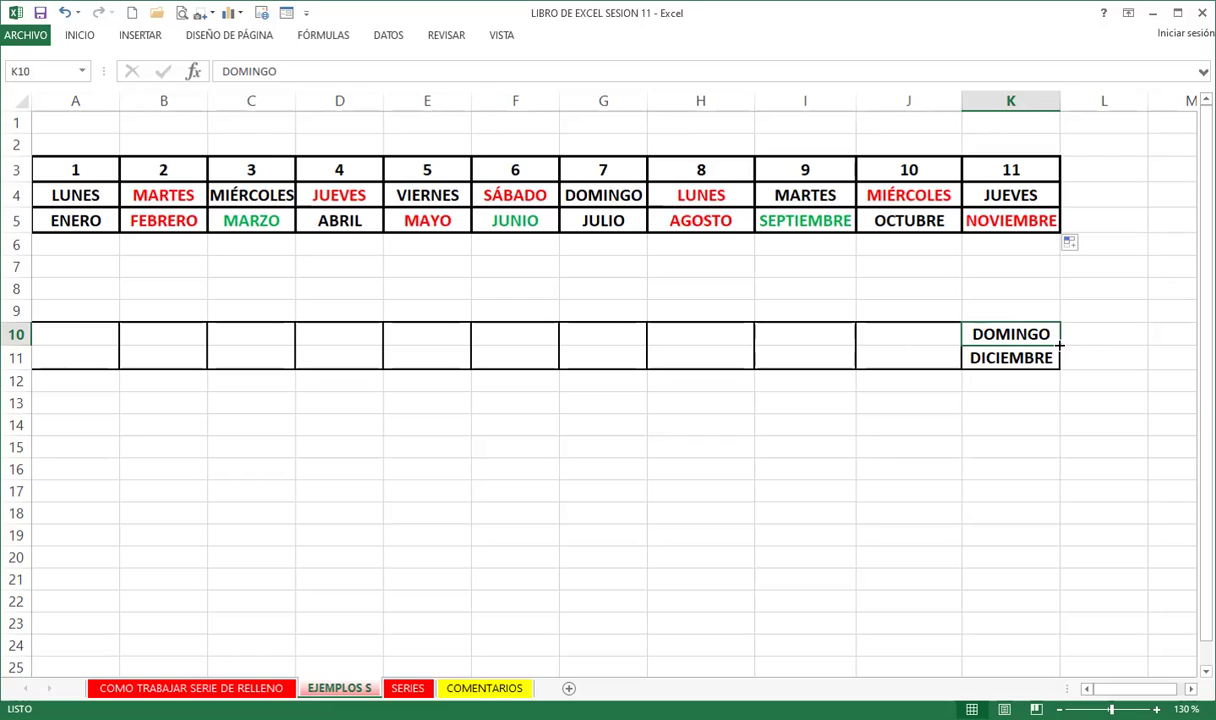
mouse_move(1060, 345)
left_mouse_down()
mouse_move(10, 367)
mouse_move(30, 358)
left_mouse_up()
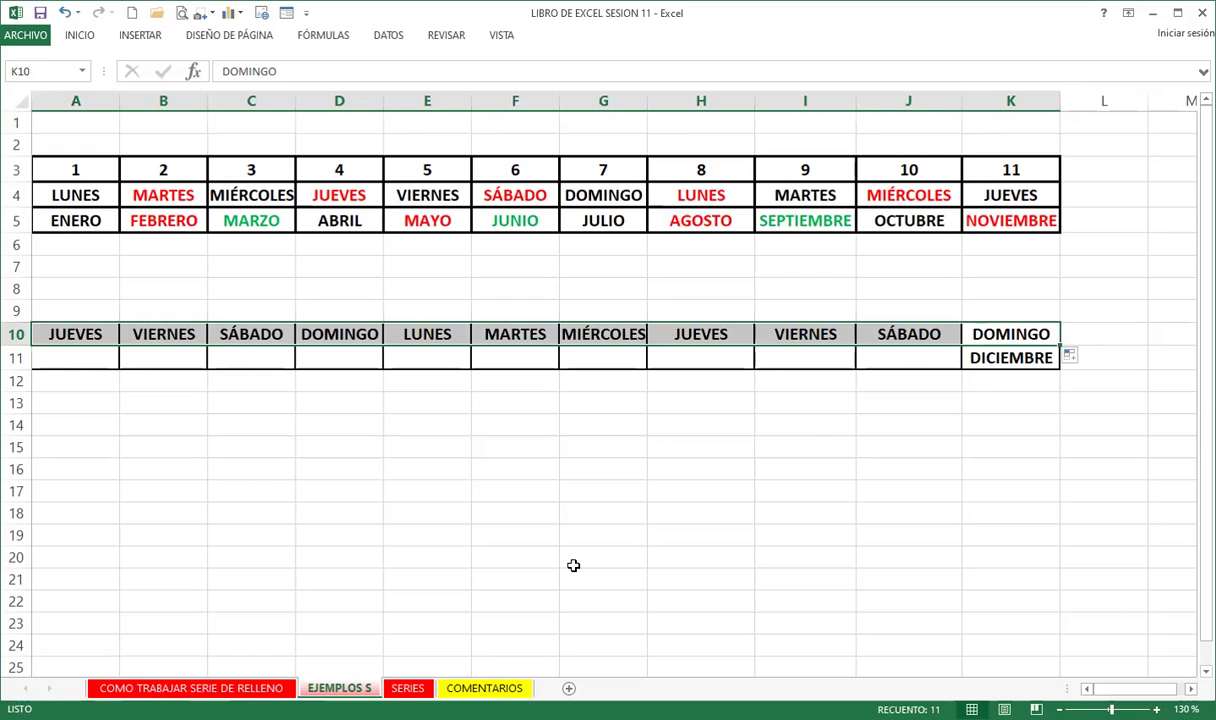
left_click(1000, 335)
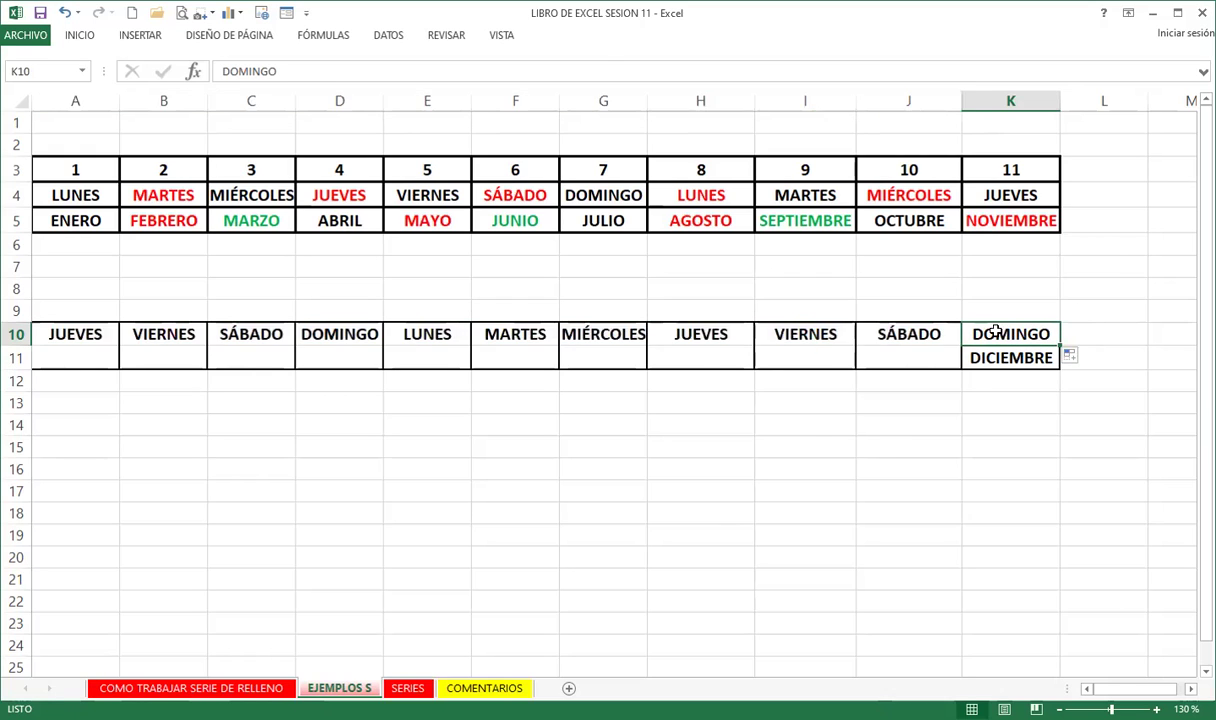
left_click(900, 333)
left_click(800, 336)
left_click(690, 337)
left_click(615, 334)
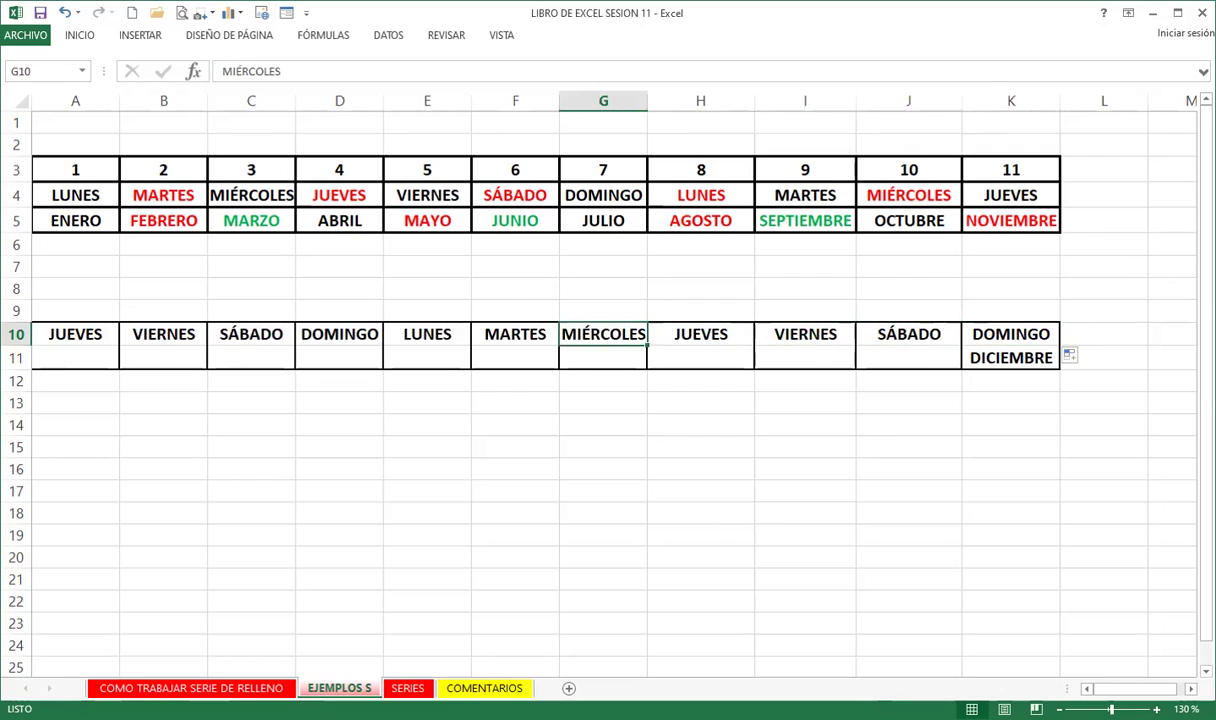
left_click(985, 355)
- Auto-fill A11:J11 leftward from DICIEMBRE with FEBRERO through NOVIEMBRE, then go to the SERIES sheet
left_click_drag(1060, 369, 16, 377)
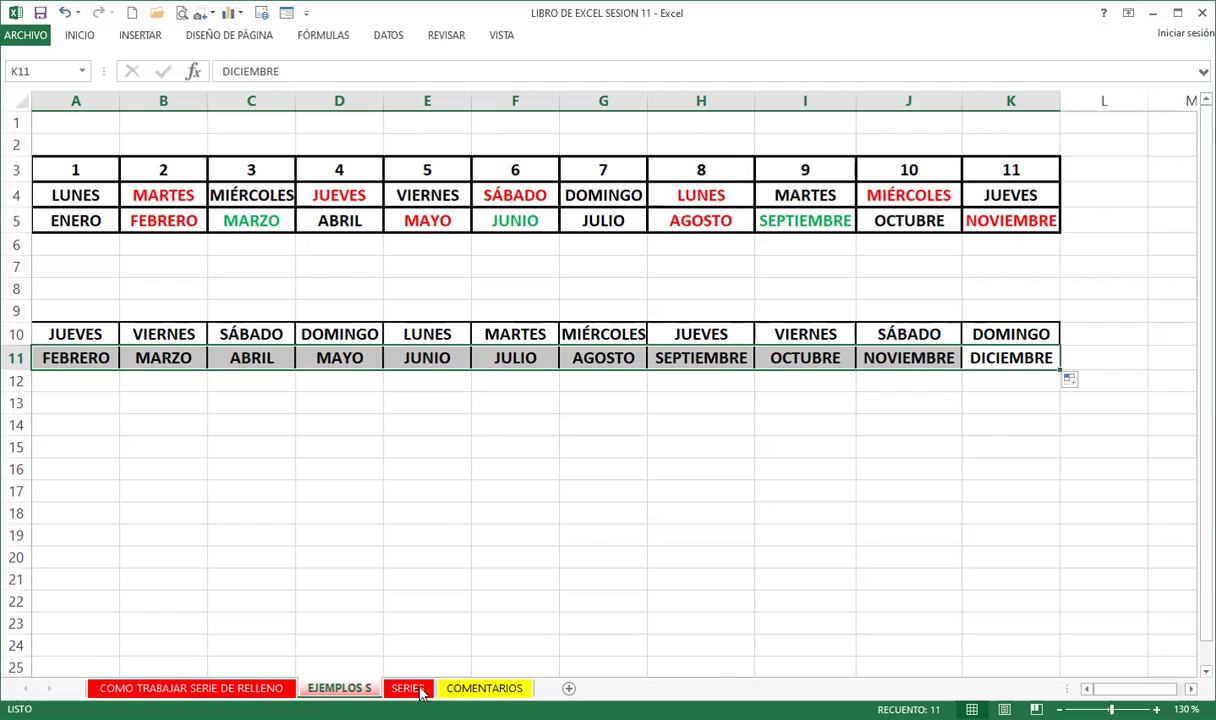
left_click(408, 688)
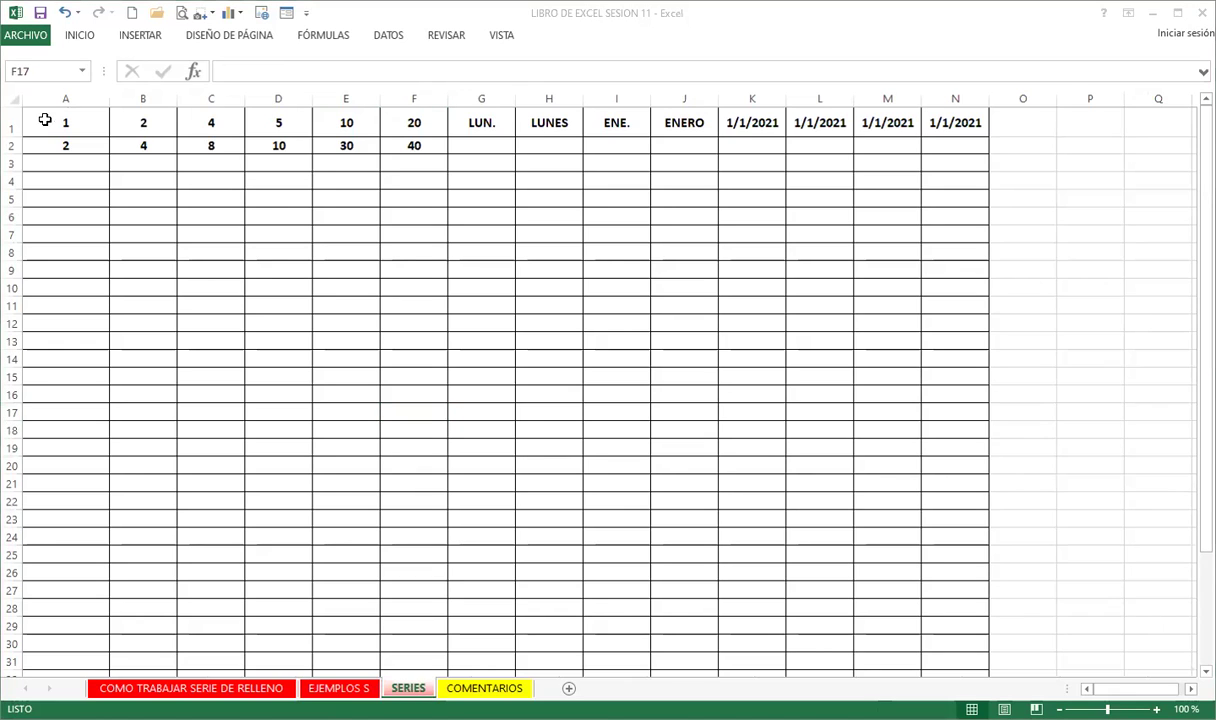
- Select the starting pairs in A1:F2 and drag the fill down to row 40
left_click_drag(66, 128, 410, 148)
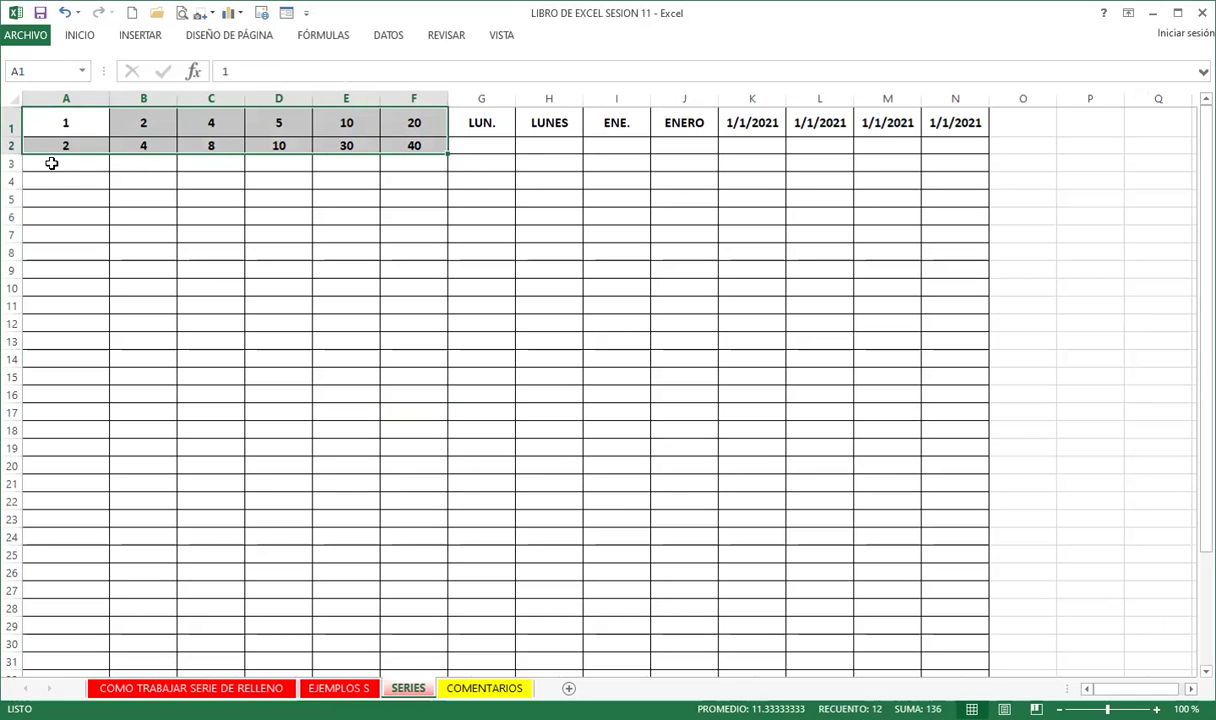
left_click_drag(447, 153, 445, 668)
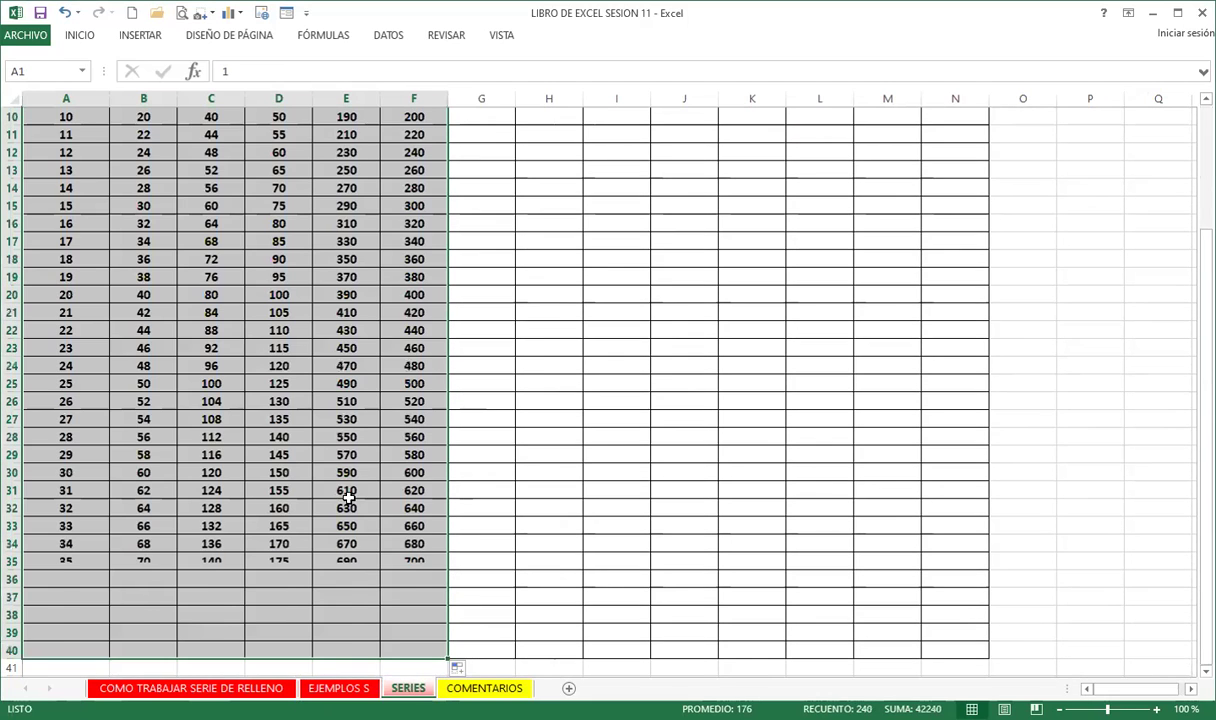
scroll(348, 480, "up", 3)
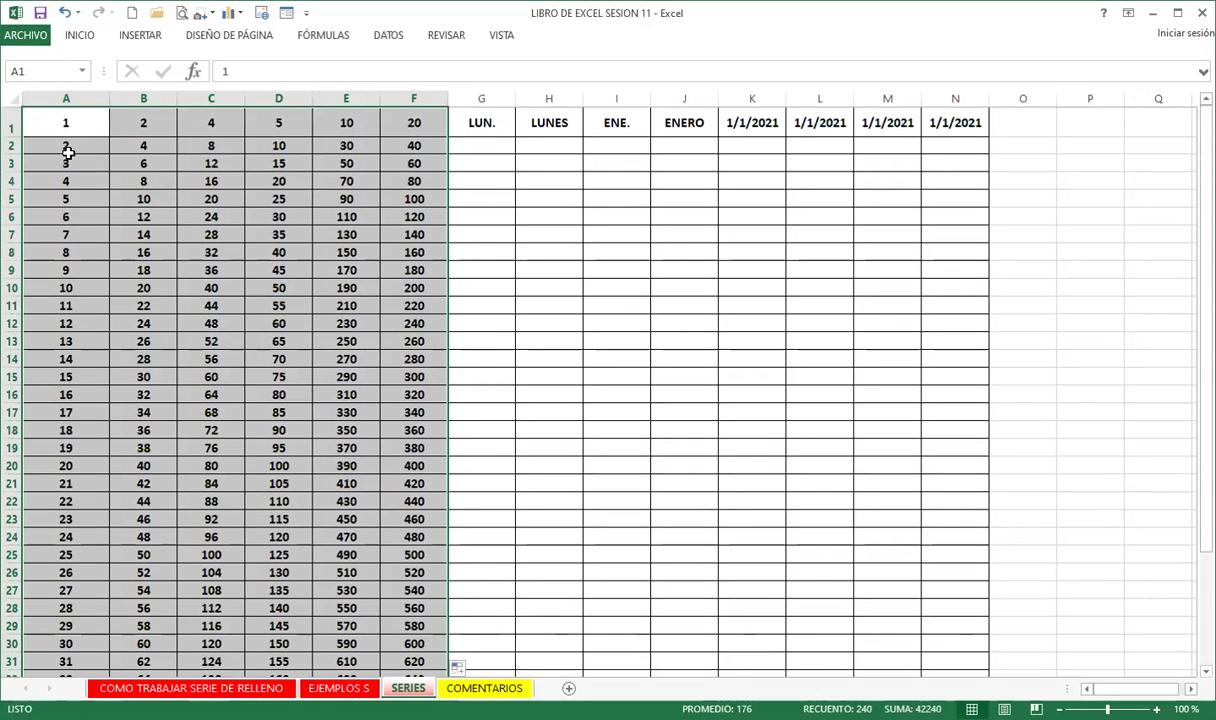
- Check the filled values along row 2 and the 6 in B3
left_click(65, 163)
left_click(144, 150)
left_click(214, 146)
left_click(280, 147)
left_click(346, 147)
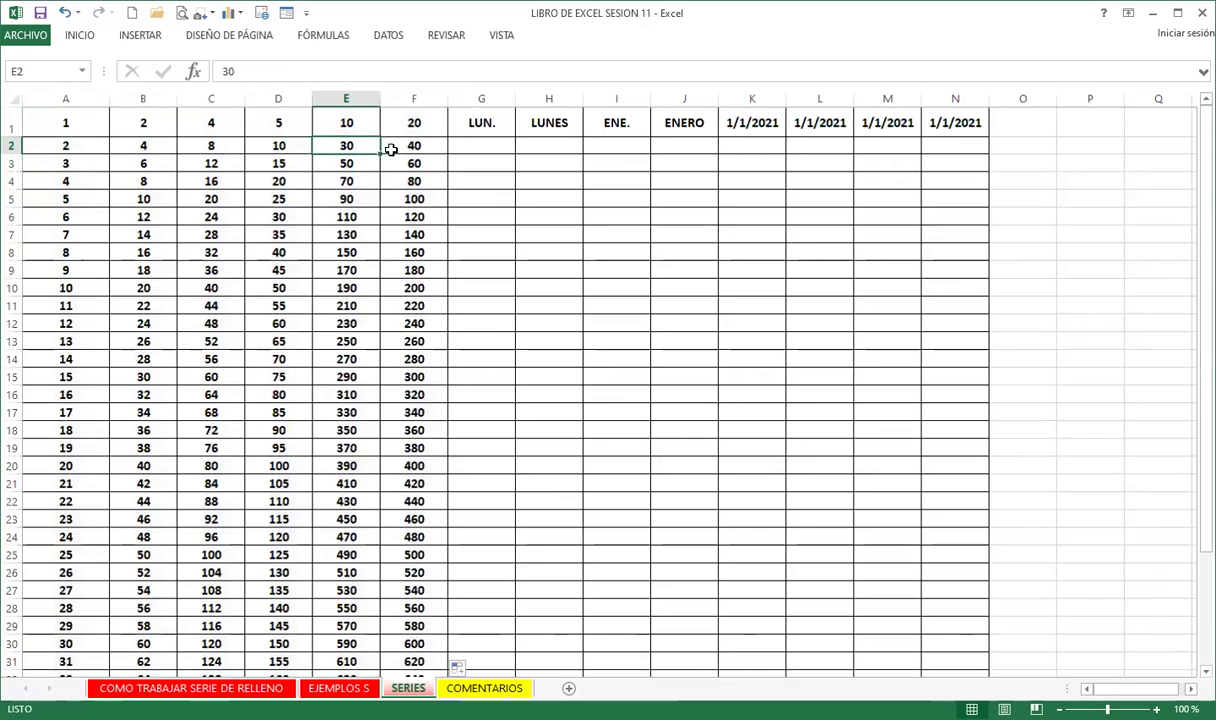
left_click(390, 147)
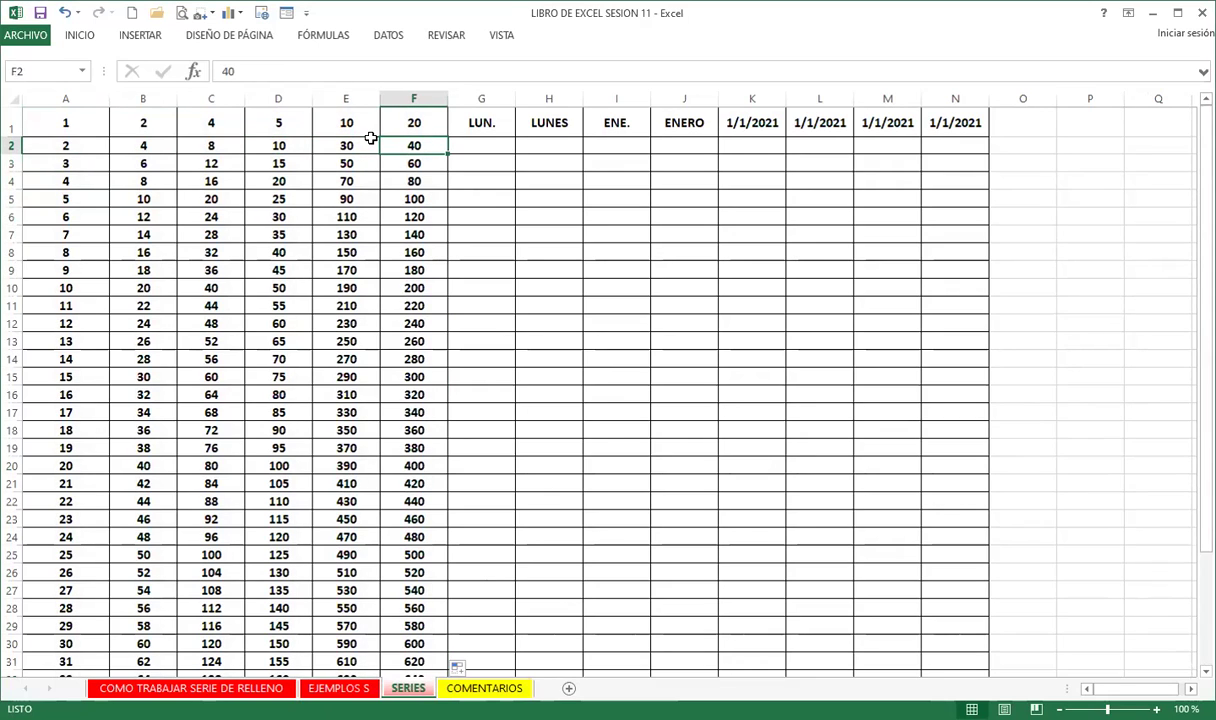
left_click(128, 160)
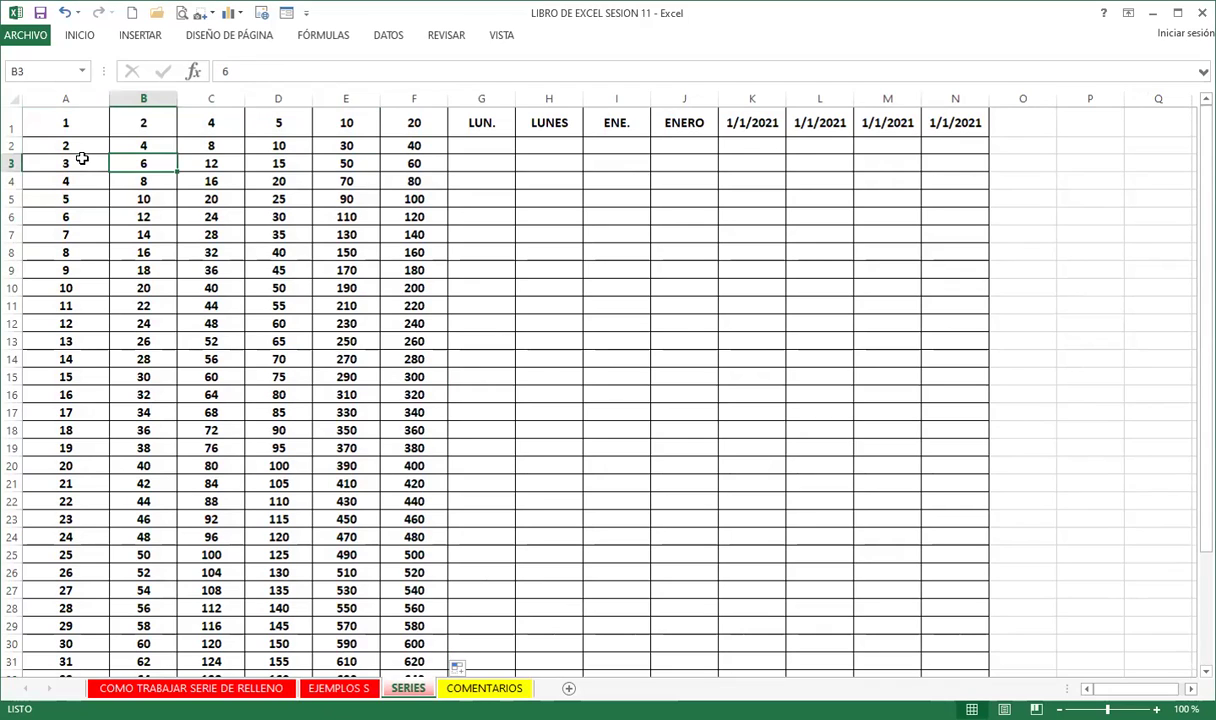
- Fill the LUN., LUNES, ENE., ENERO starters in G1:J1 down to match the number columns
left_click_drag(452, 118, 686, 121)
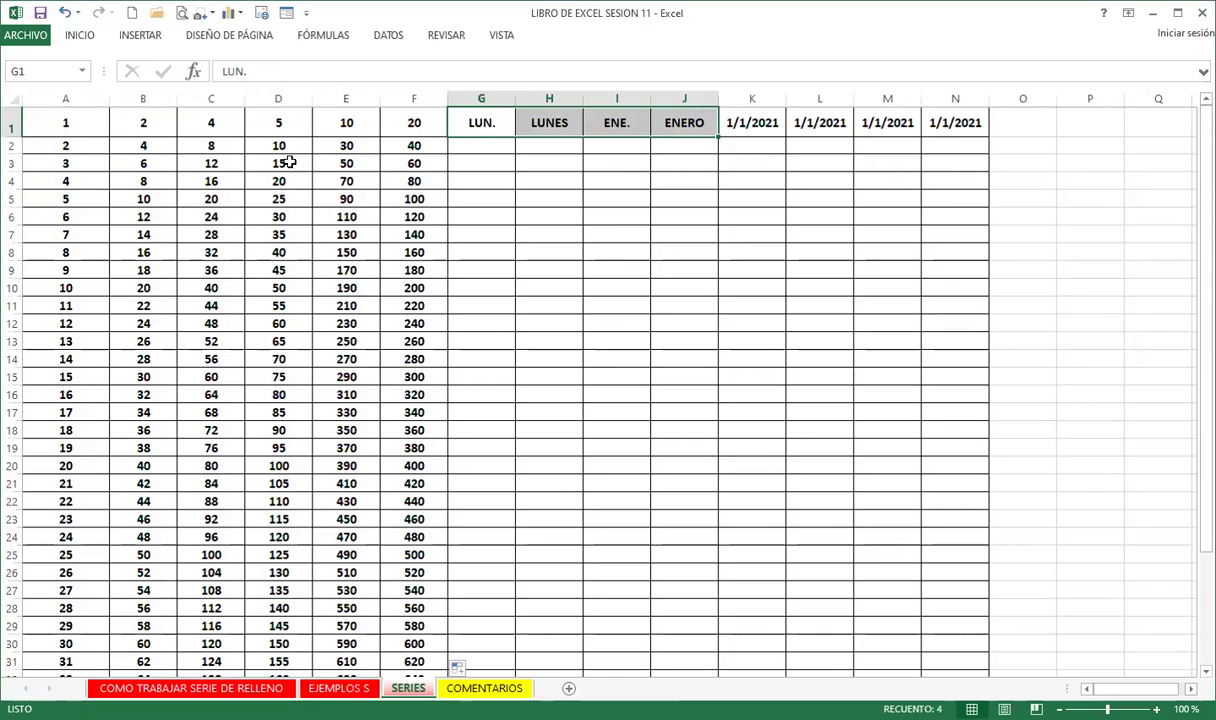
double_click(717, 136)
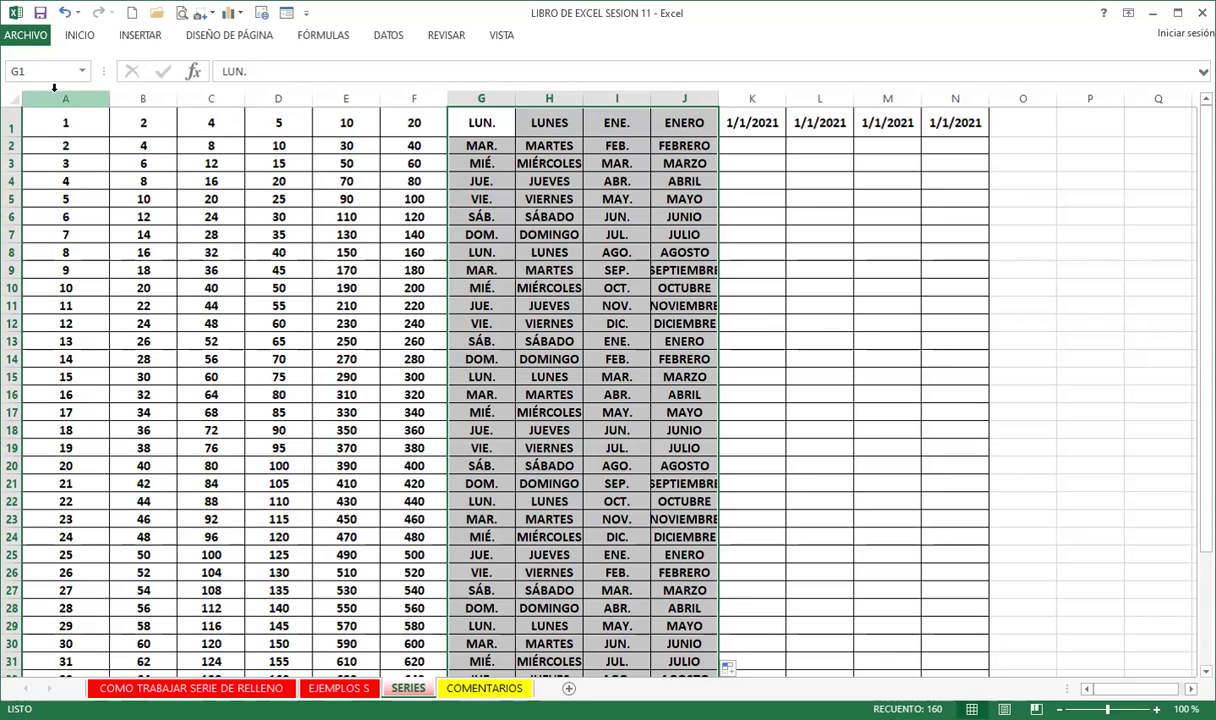
- Review the filled series, including 35 in D7 and NOVIEMBRE in J11
left_click_drag(55, 117, 395, 117)
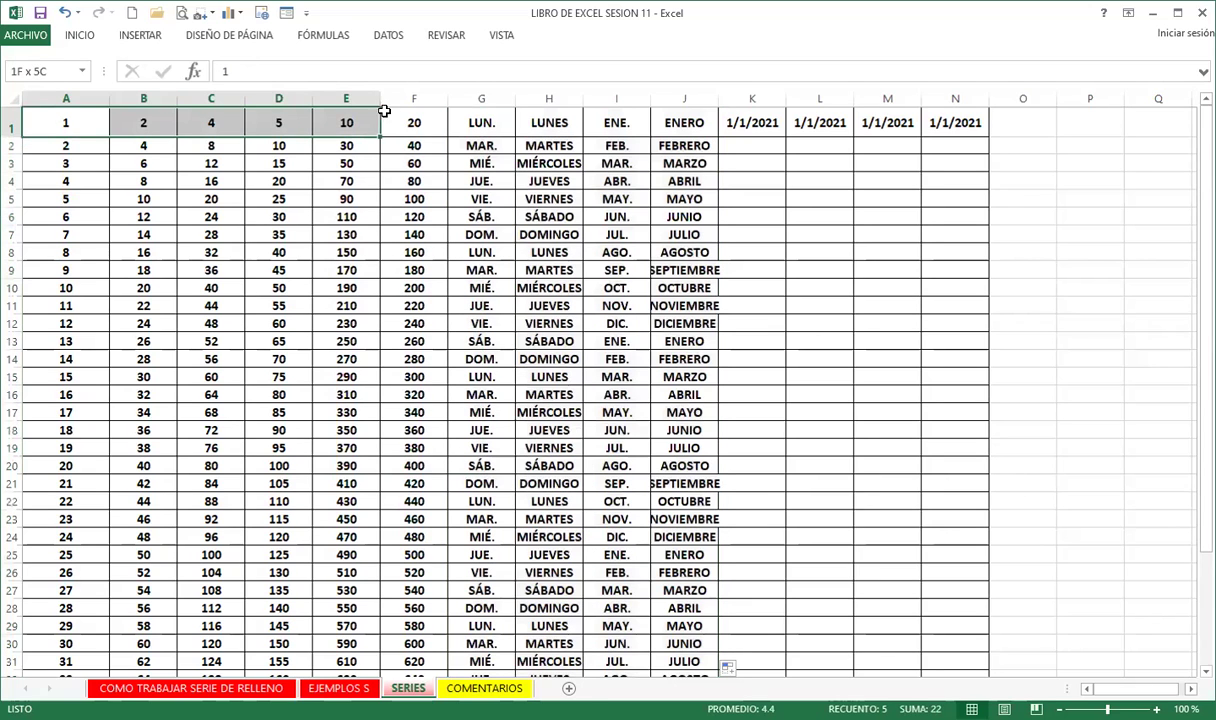
left_click(286, 227)
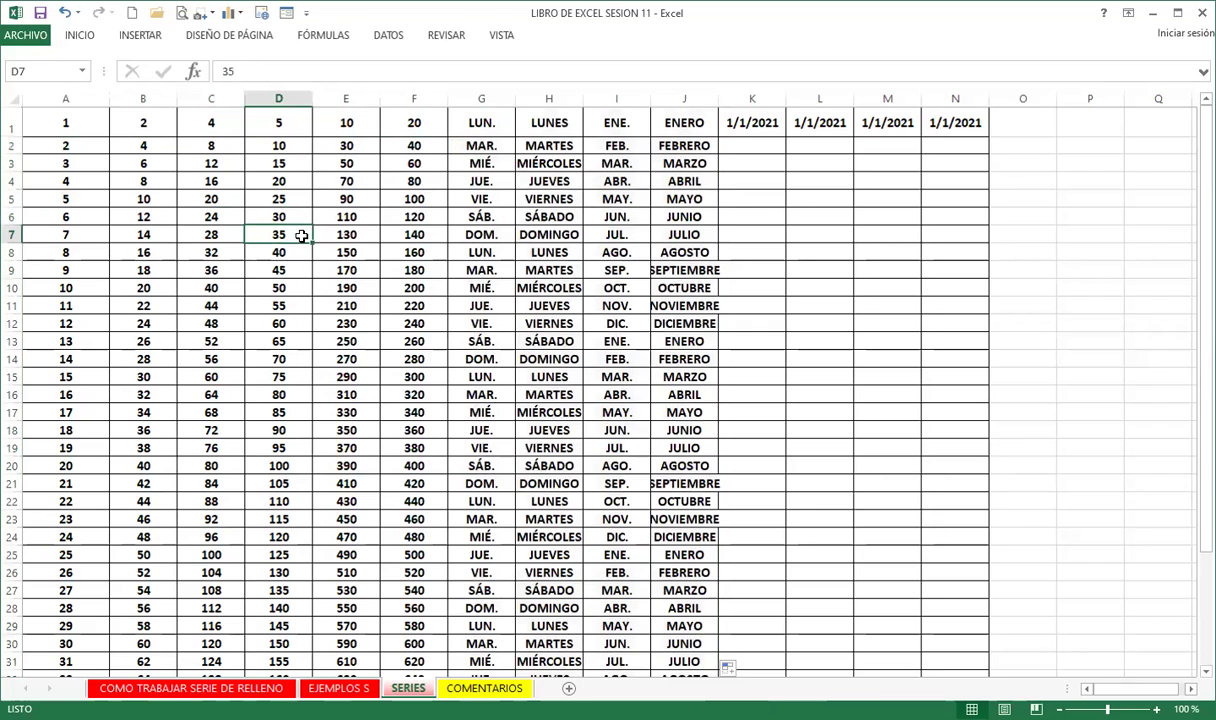
left_click_drag(474, 125, 684, 122)
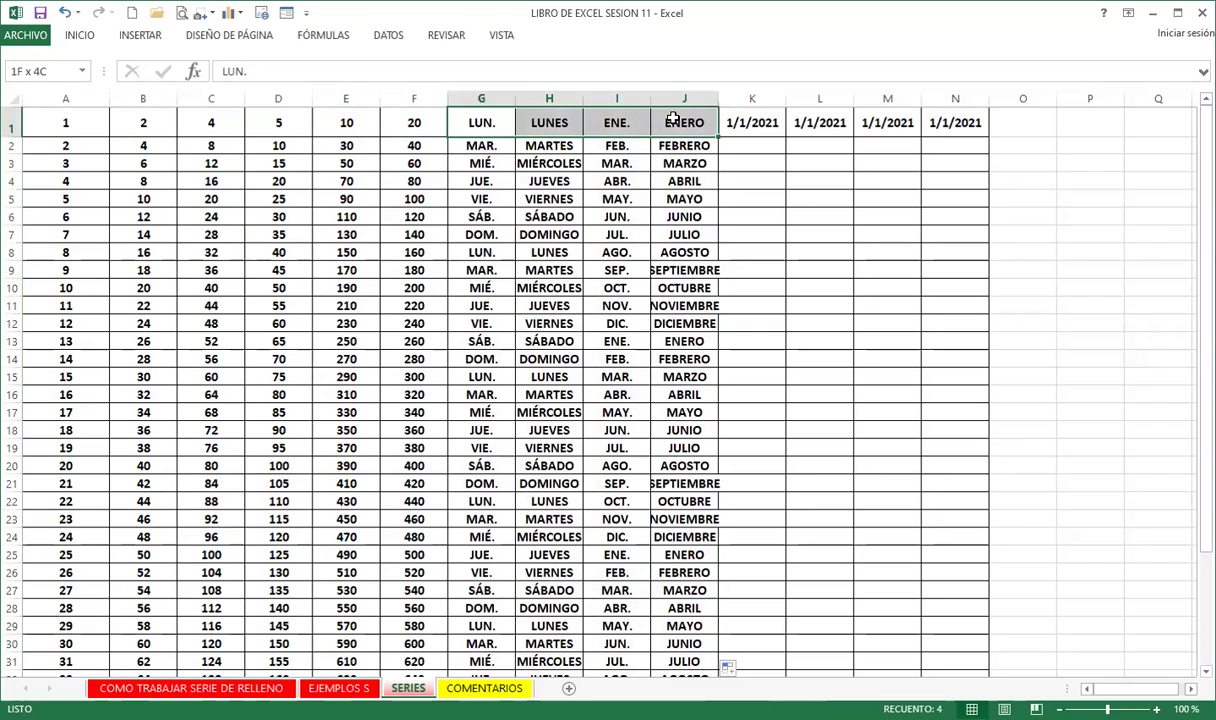
left_click(684, 304)
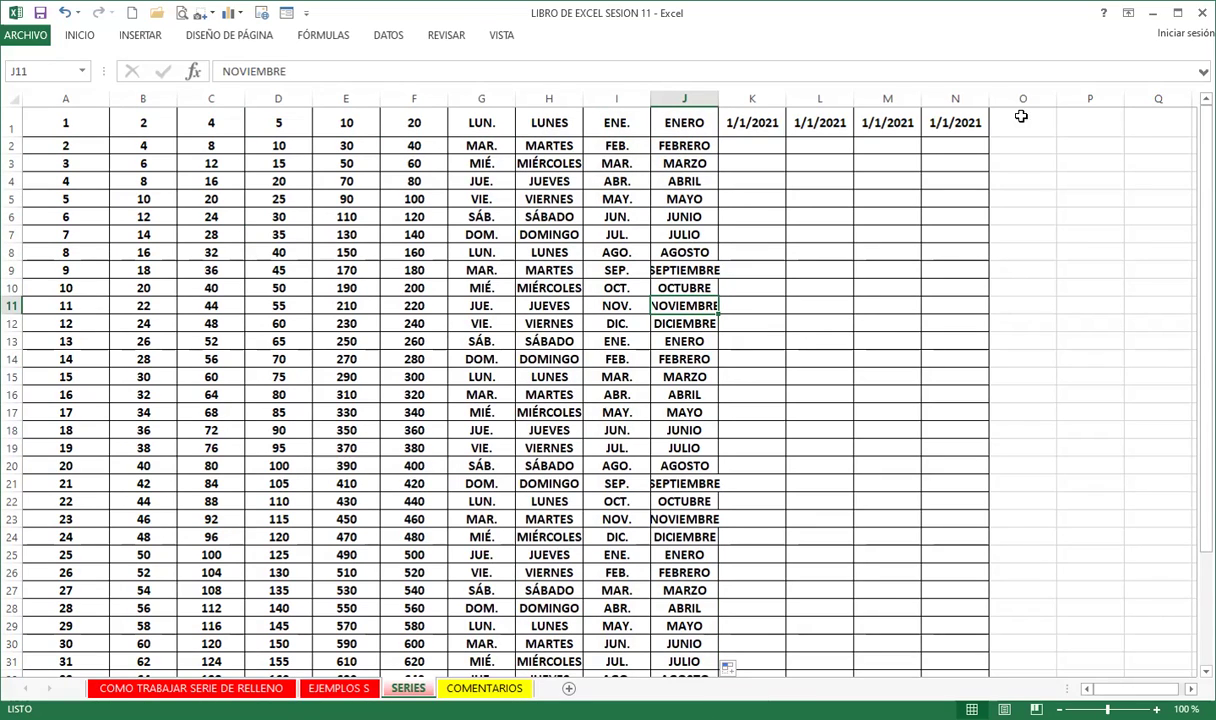
- Inspect the 1/1/2021 dates across K1 through N1
left_click(752, 122)
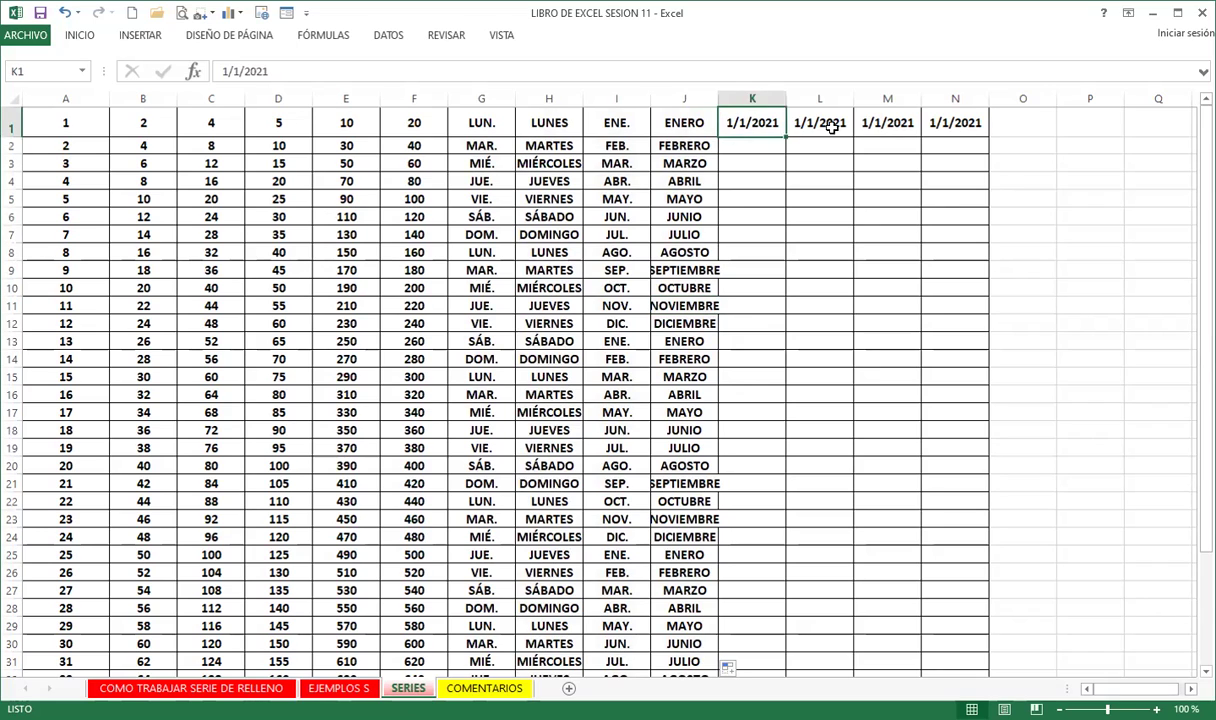
key("Right")
key("Right")
key("Right")
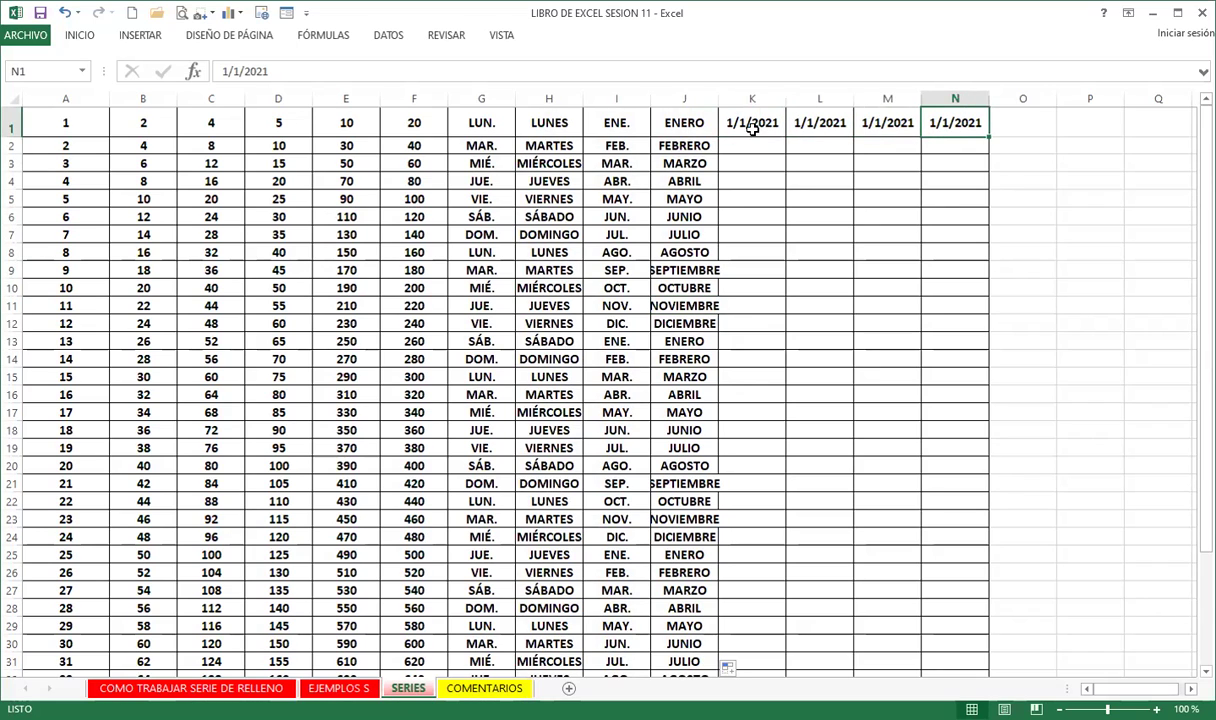
left_click(735, 120)
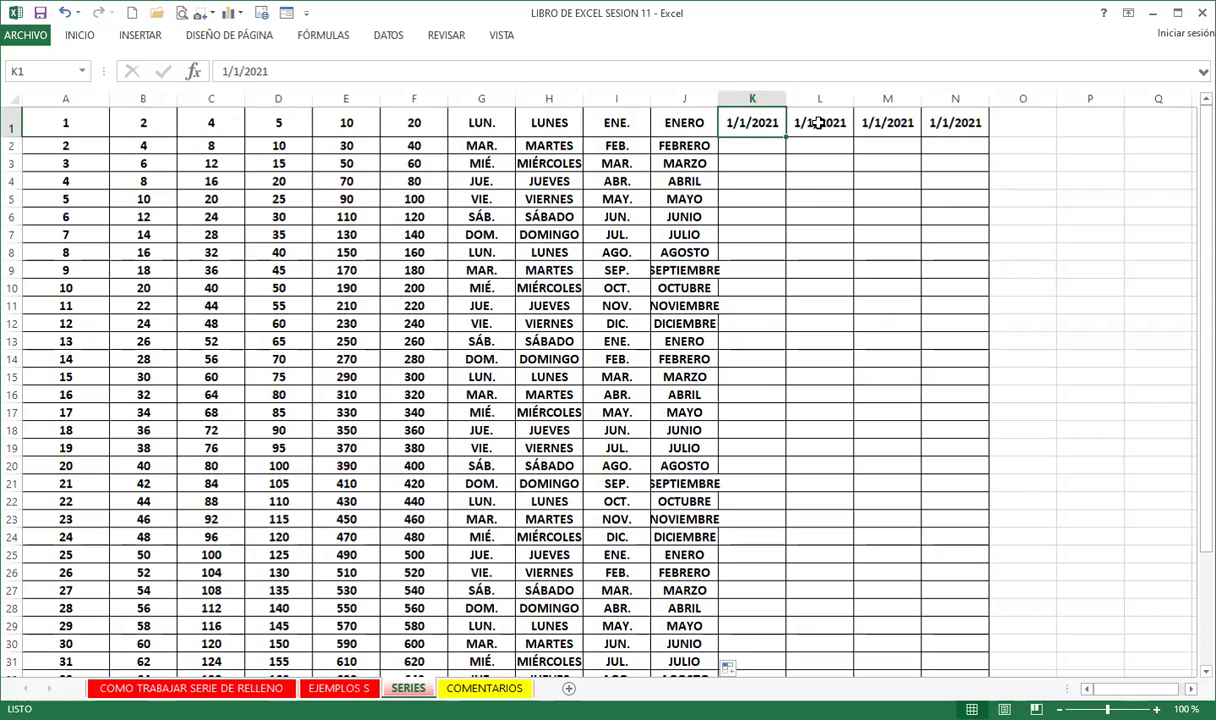
left_click(800, 122)
left_click(890, 125)
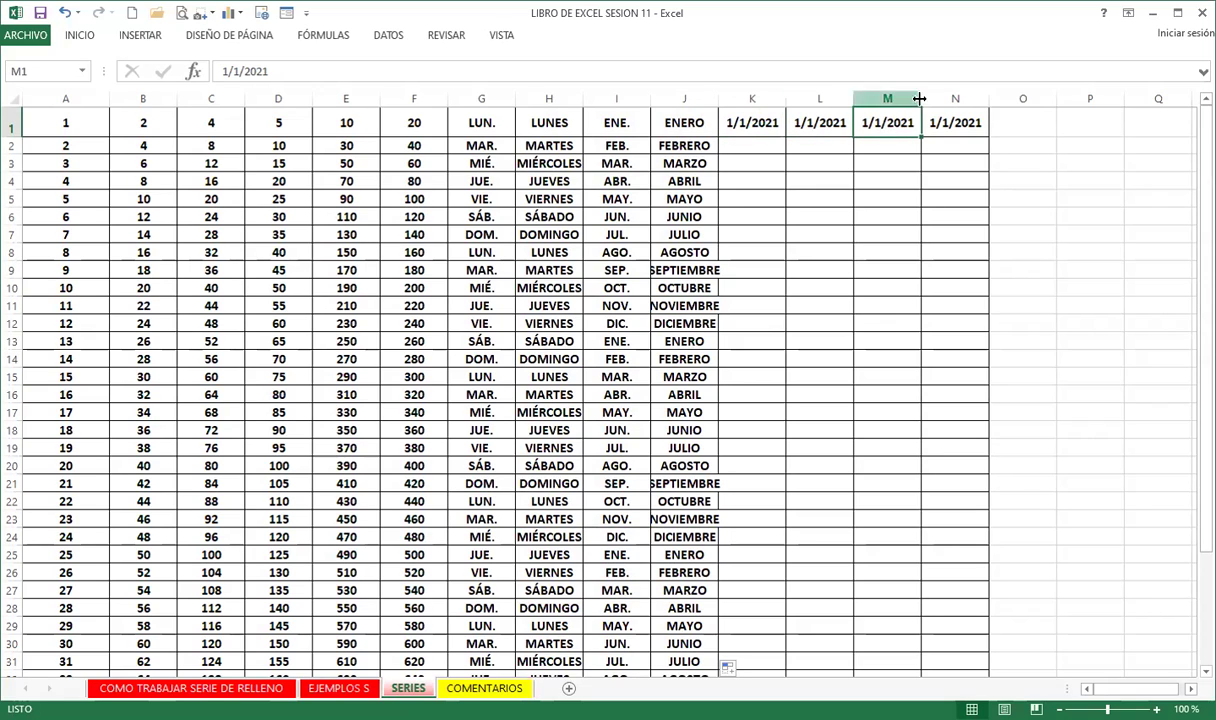
left_click(946, 125)
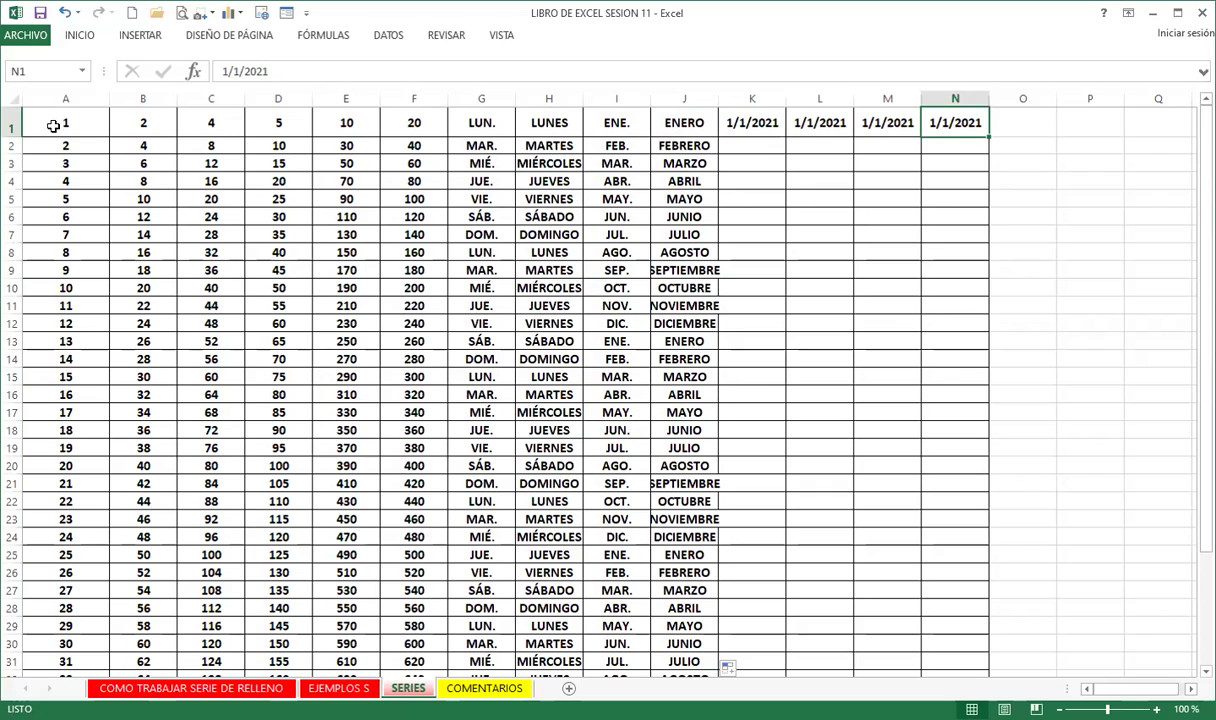
- Select A1:J2, check JUE. in G4, then go to the COMO TRABAJAR SERIE DE RELLENO sheet
left_click_drag(53, 125, 684, 147)
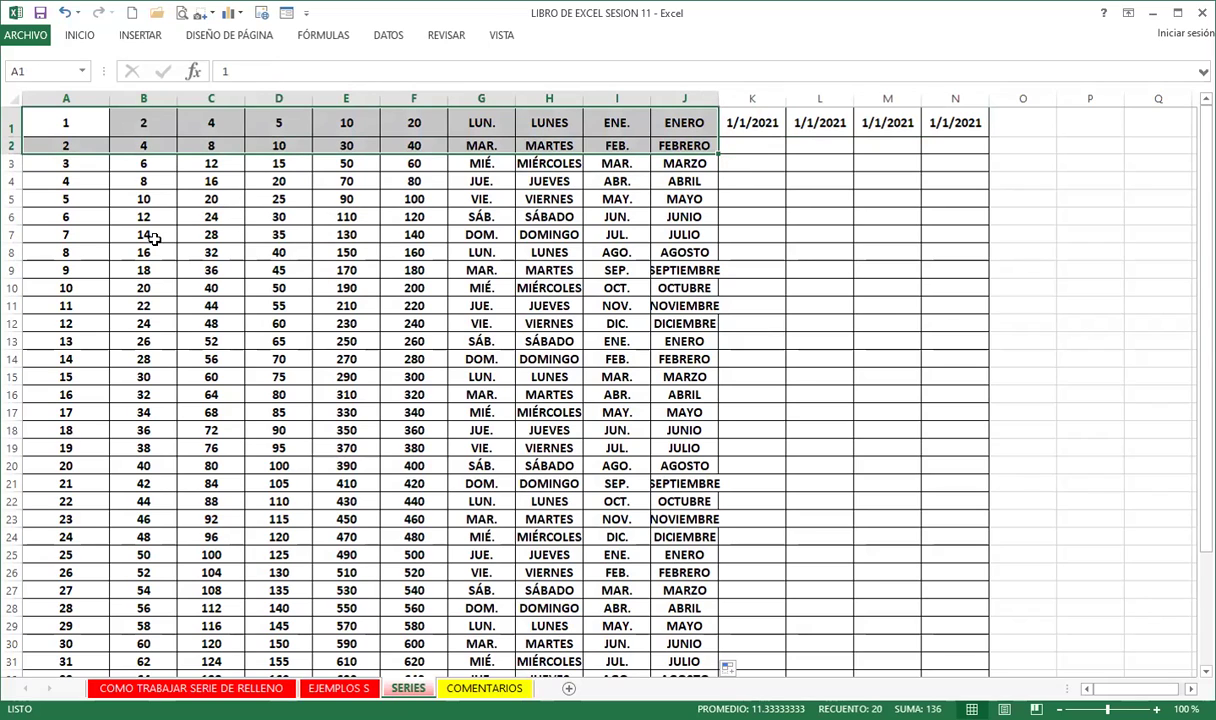
left_click(477, 185)
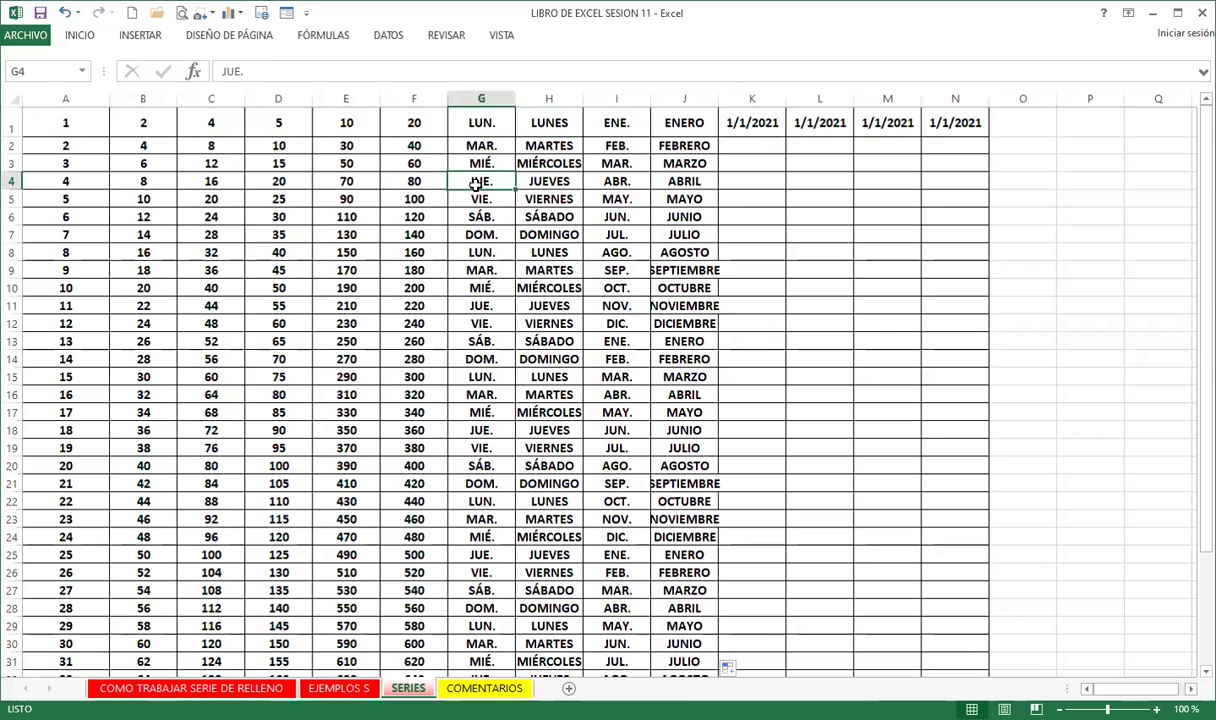
scroll(330, 290, "down", 5)
scroll(345, 318, "down", 3)
scroll(335, 398, "up", 8)
key("ctrl+Page_Up")
key("ctrl+Page_Up")
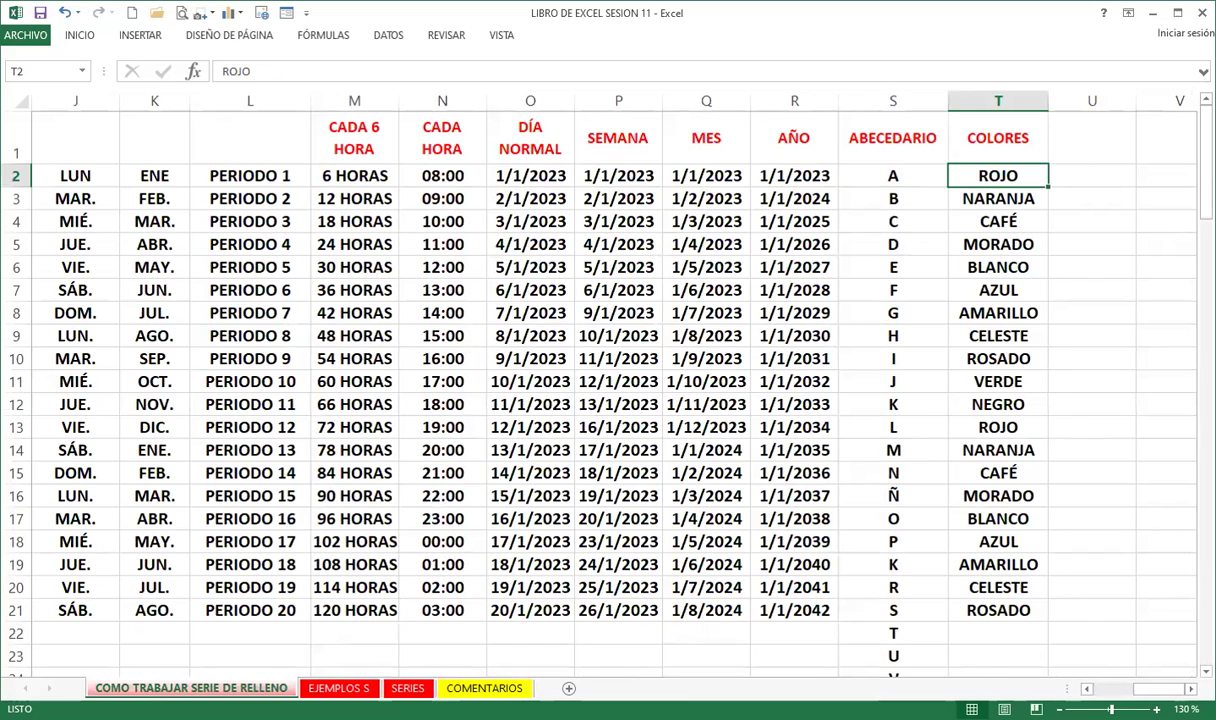
- Select the range A2 through A40 in column A
scroll(141, 272, "left", 3)
left_click(91, 176)
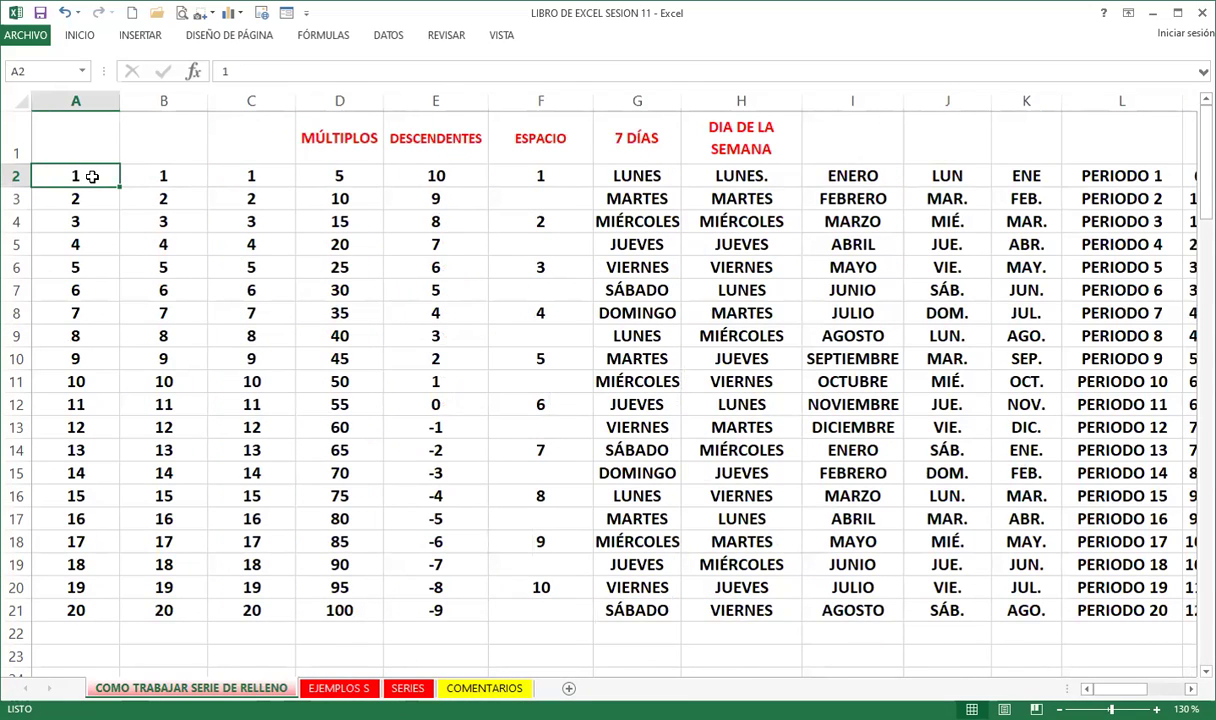
mouse_move(91, 176)
left_mouse_down()
mouse_move(208, 652)
mouse_move(55, 611)
left_mouse_up()
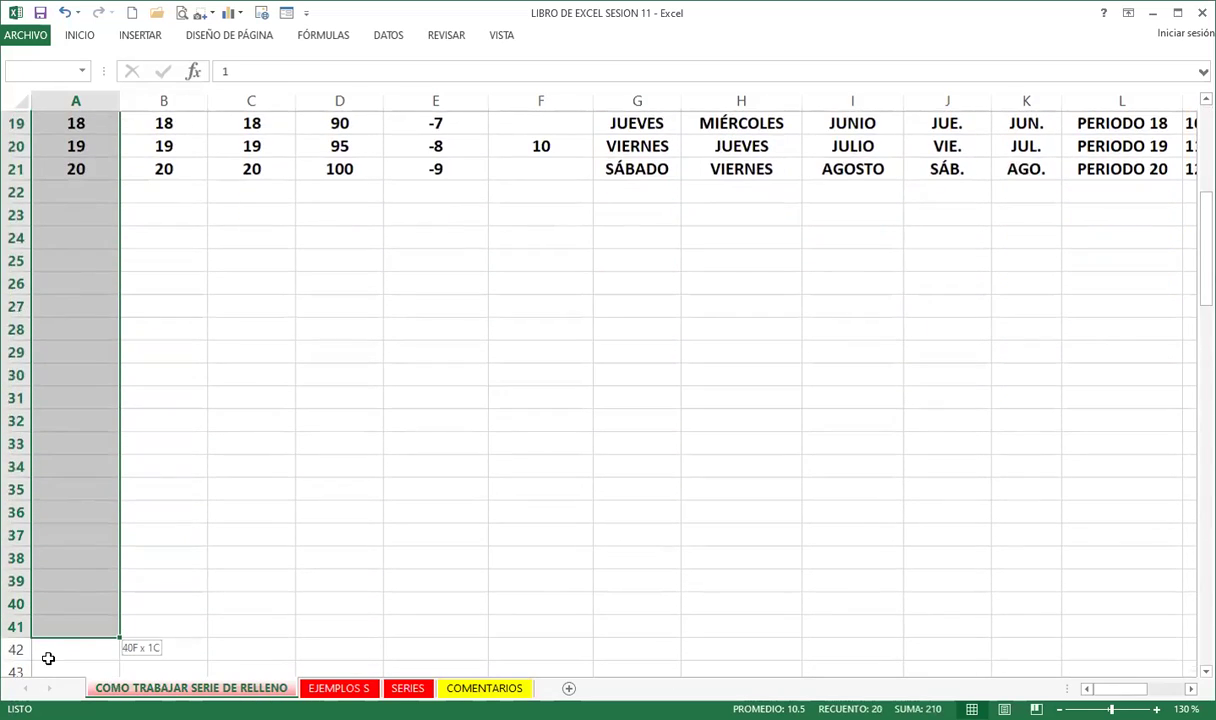
scroll(60, 466, "up", 6)
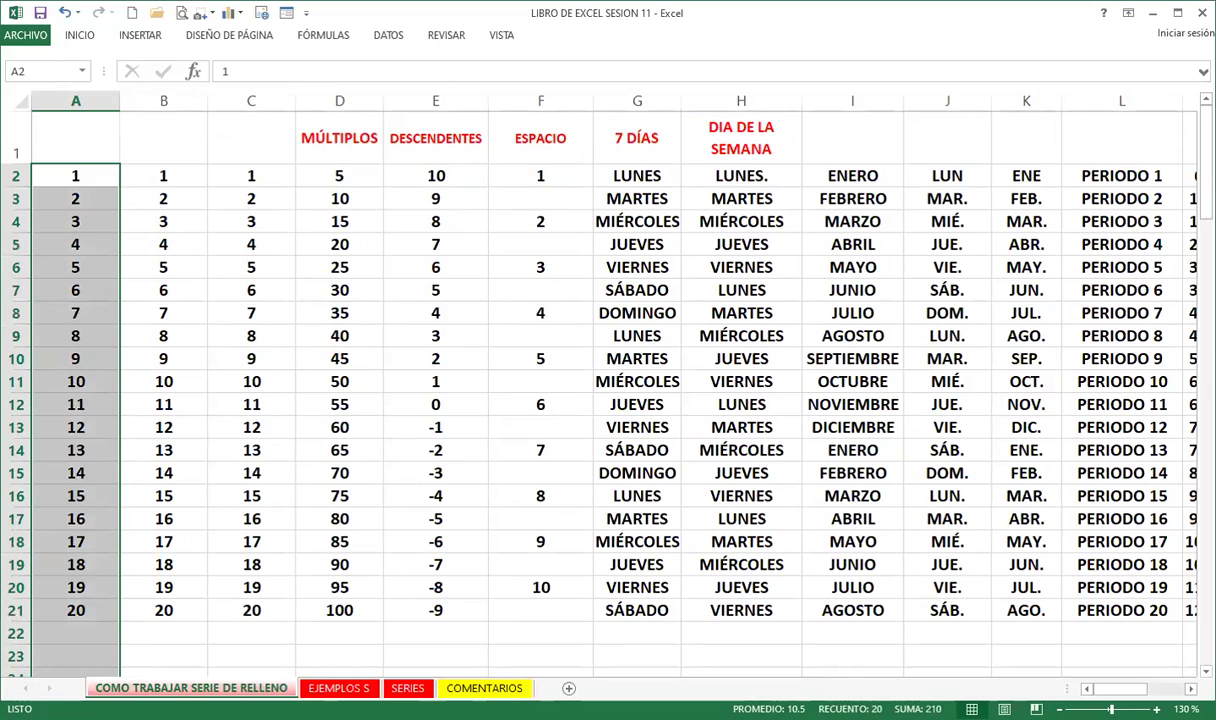
- Pin the INICIO ribbon and browse the sort-and-filter and find-and-select dropdowns
double_click(83, 38)
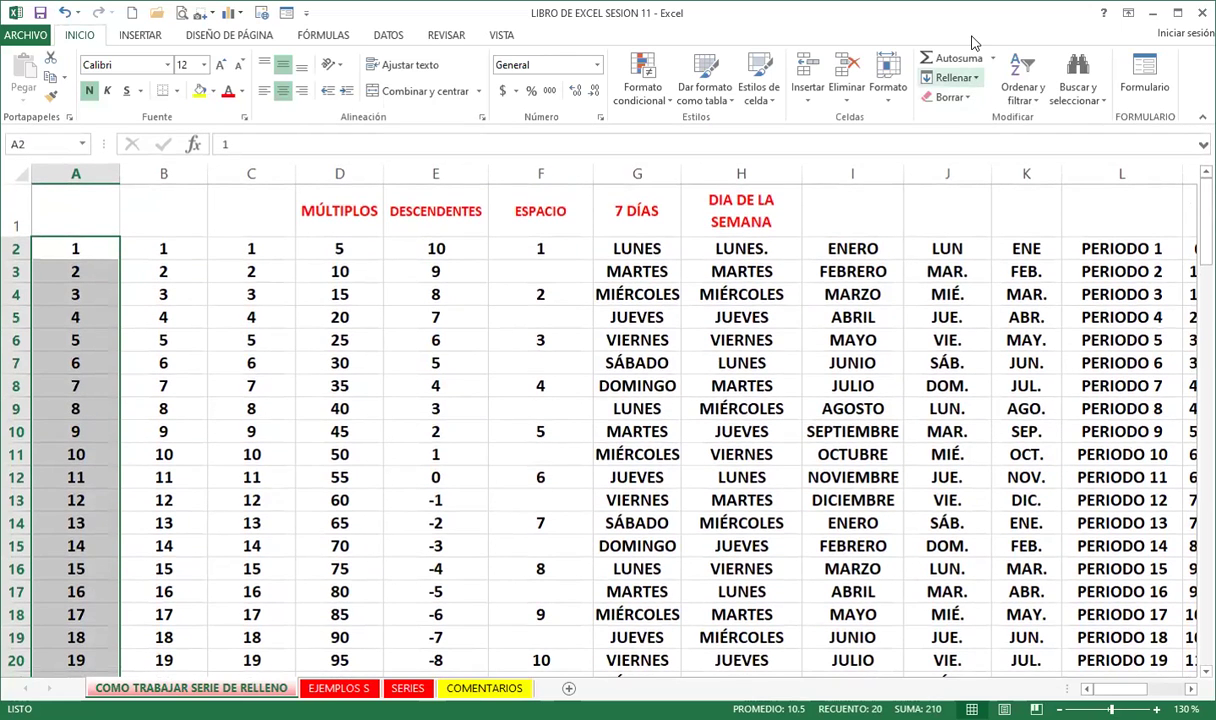
left_click(1036, 100)
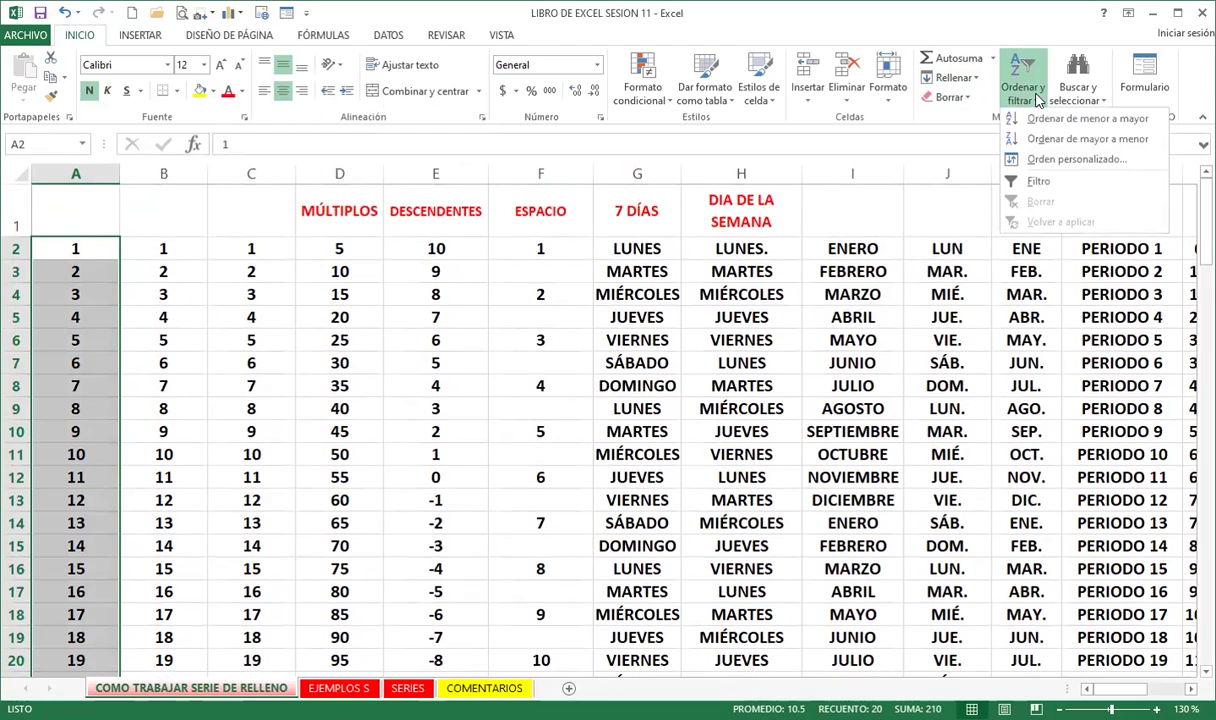
left_click(1077, 88)
left_click(1078, 96)
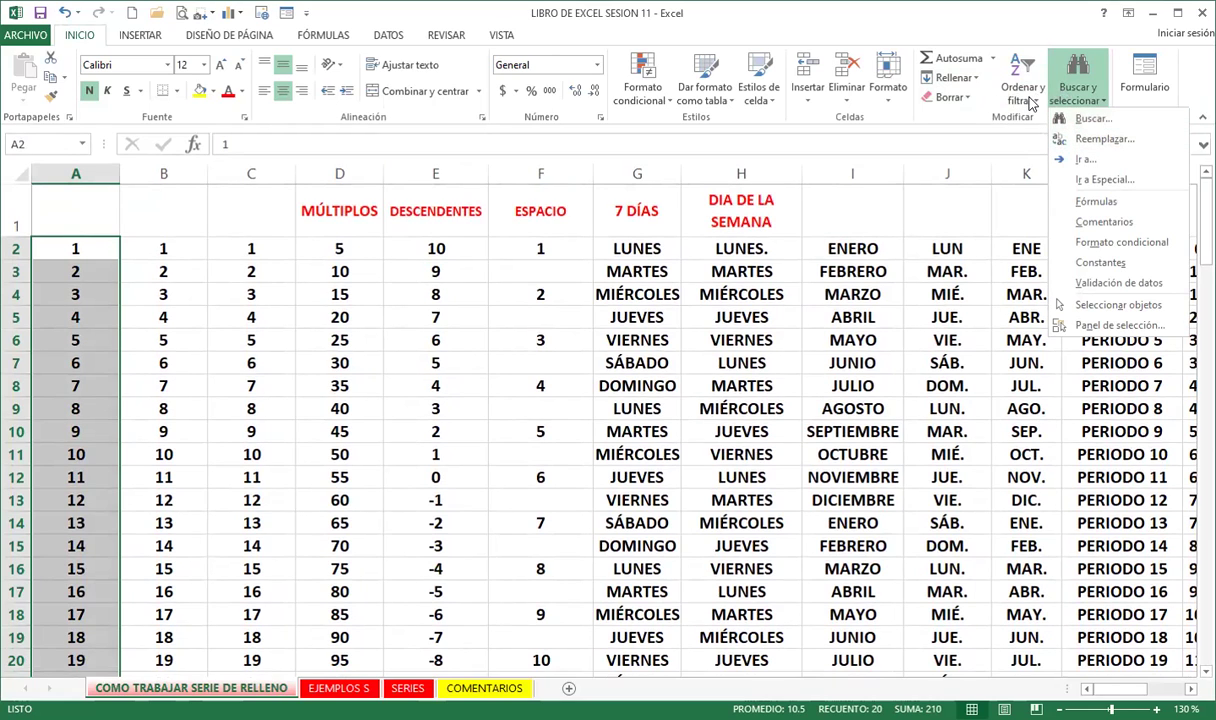
left_click(997, 120)
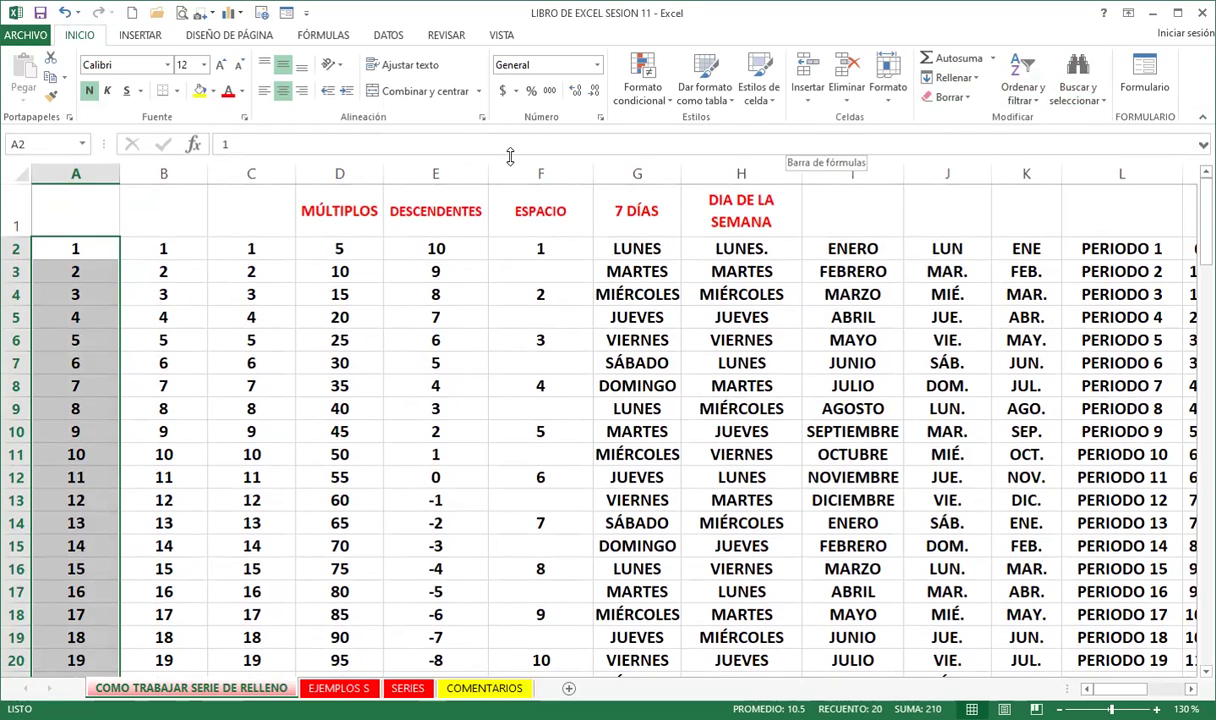
scroll(40, 405, "down", 3)
scroll(60, 429, "down", 2)
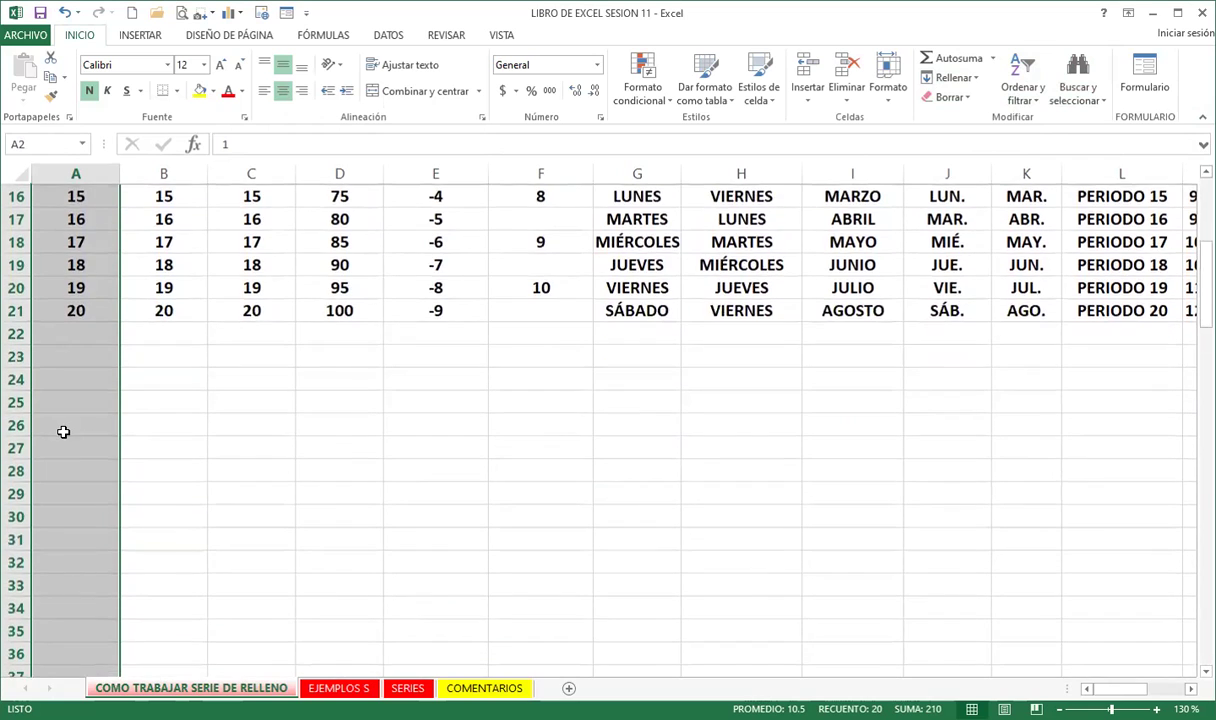
scroll(75, 430, "down", 4)
scroll(105, 412, "up", 9)
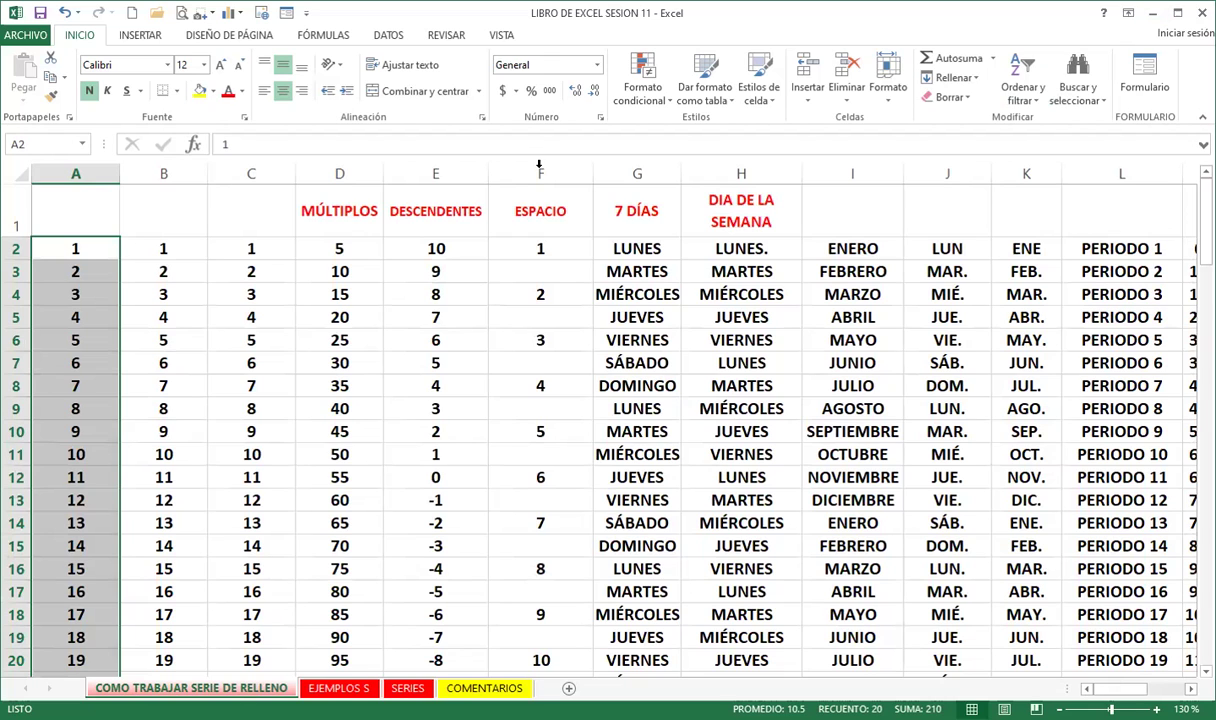
scroll(131, 532, "down", 6)
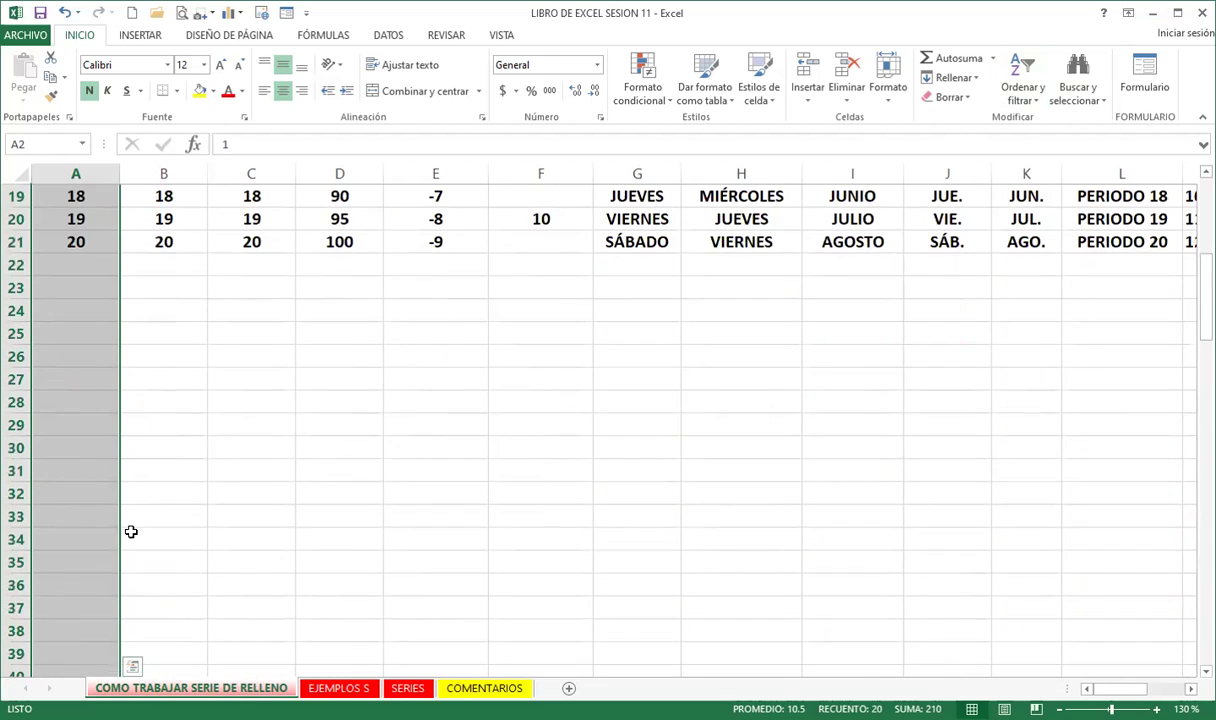
scroll(90, 407, "down", 1)
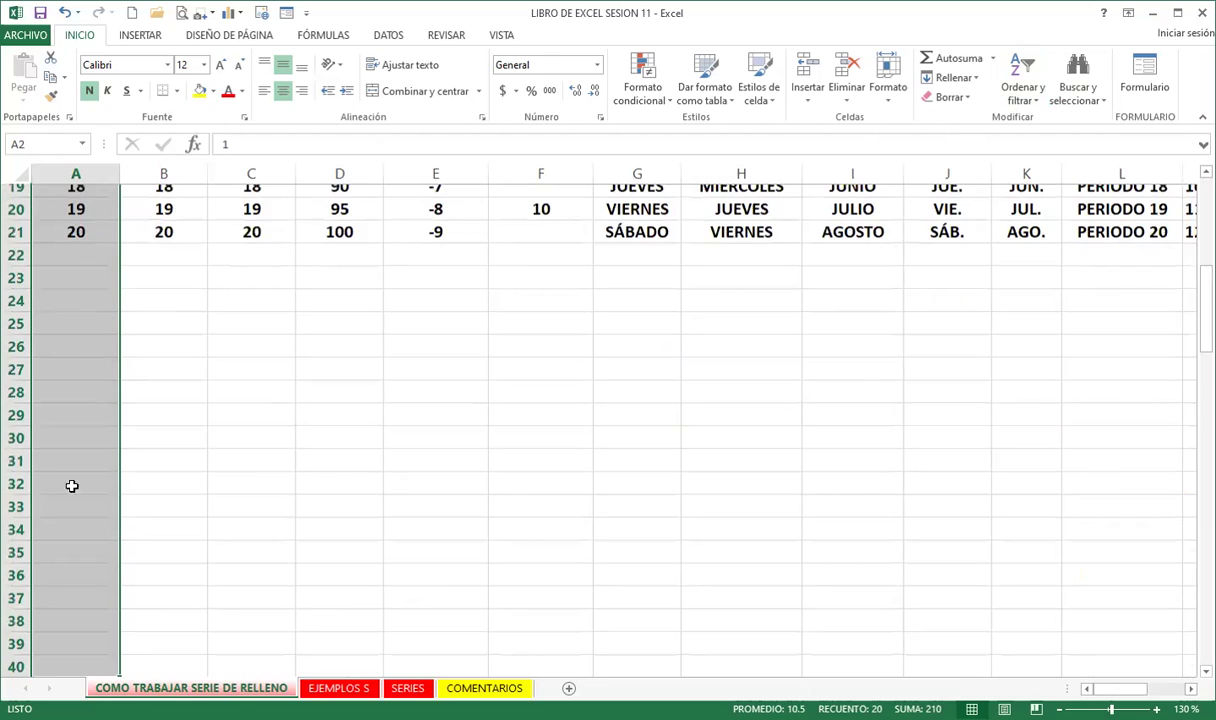
scroll(80, 430, "down", 3)
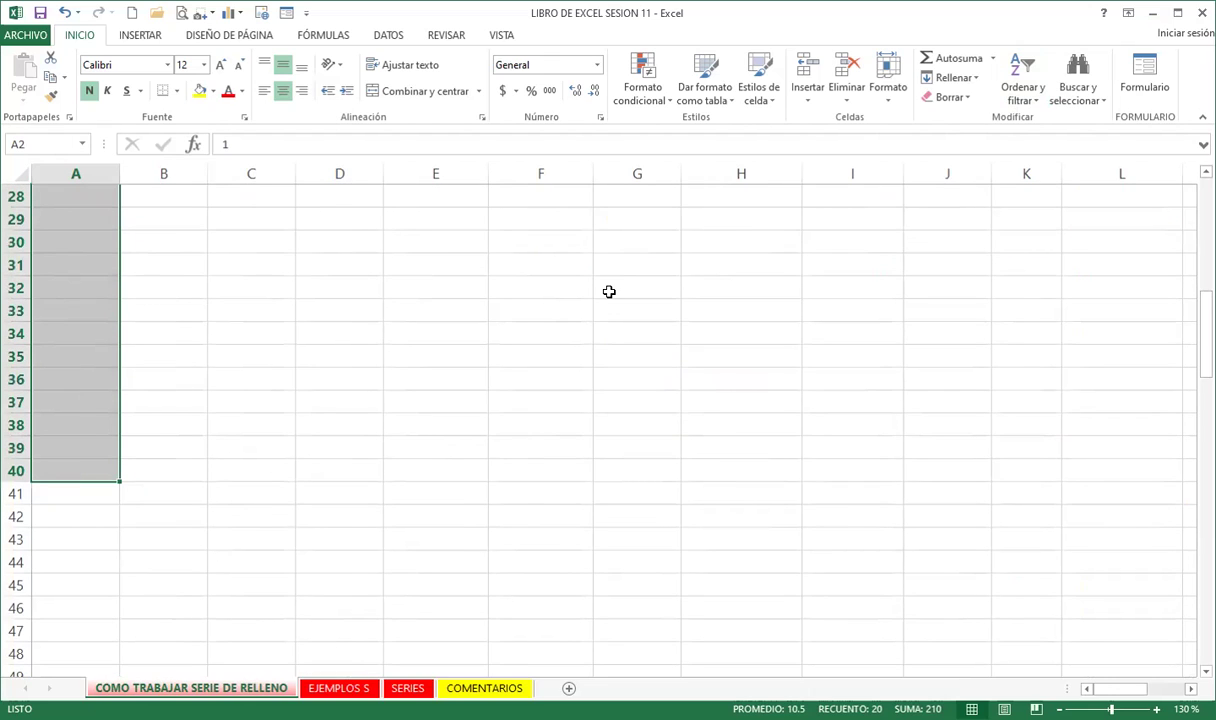
- Fill A2:A40 with the Series dialog using stop value 500, numbering column A to 39
key("alt")
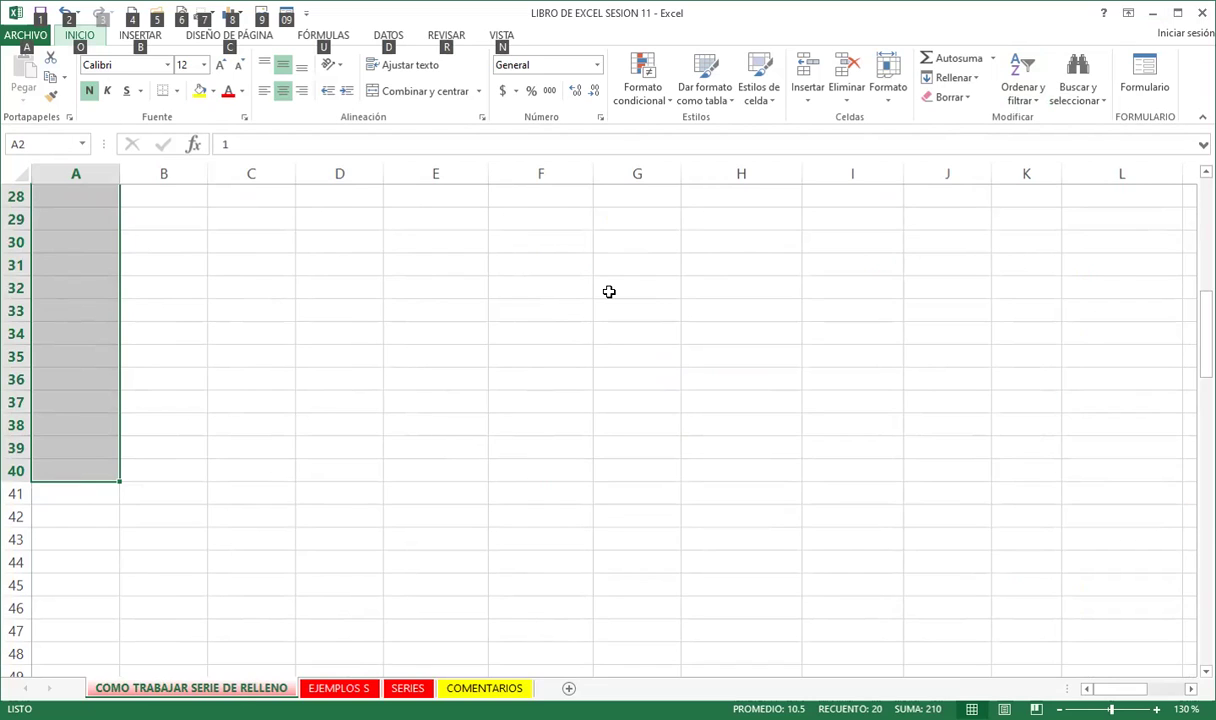
key("alt")
key("alt+o")
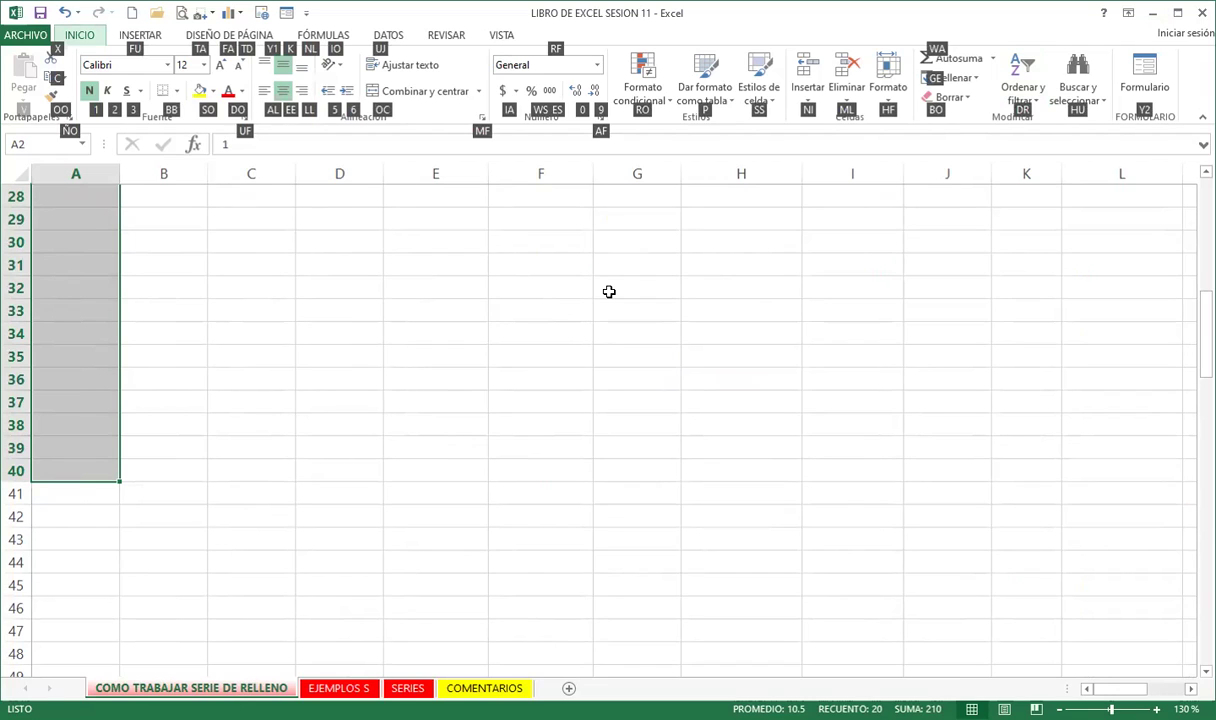
key("g")
key("e")
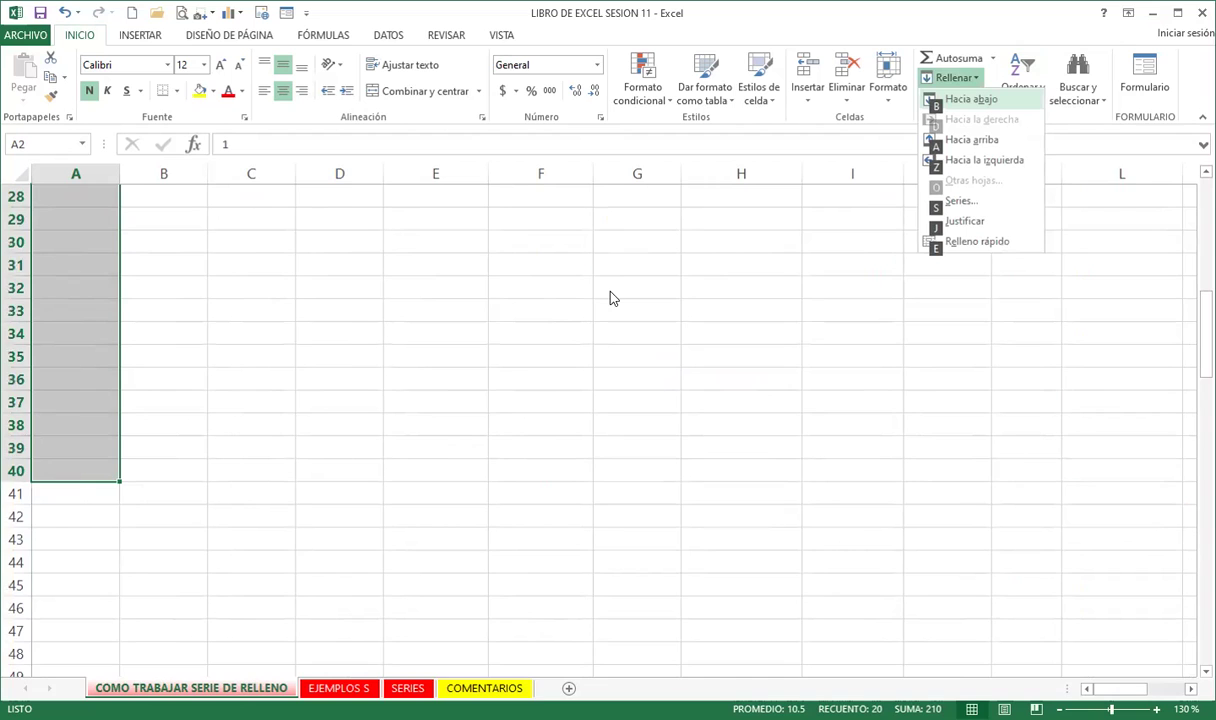
key("s")
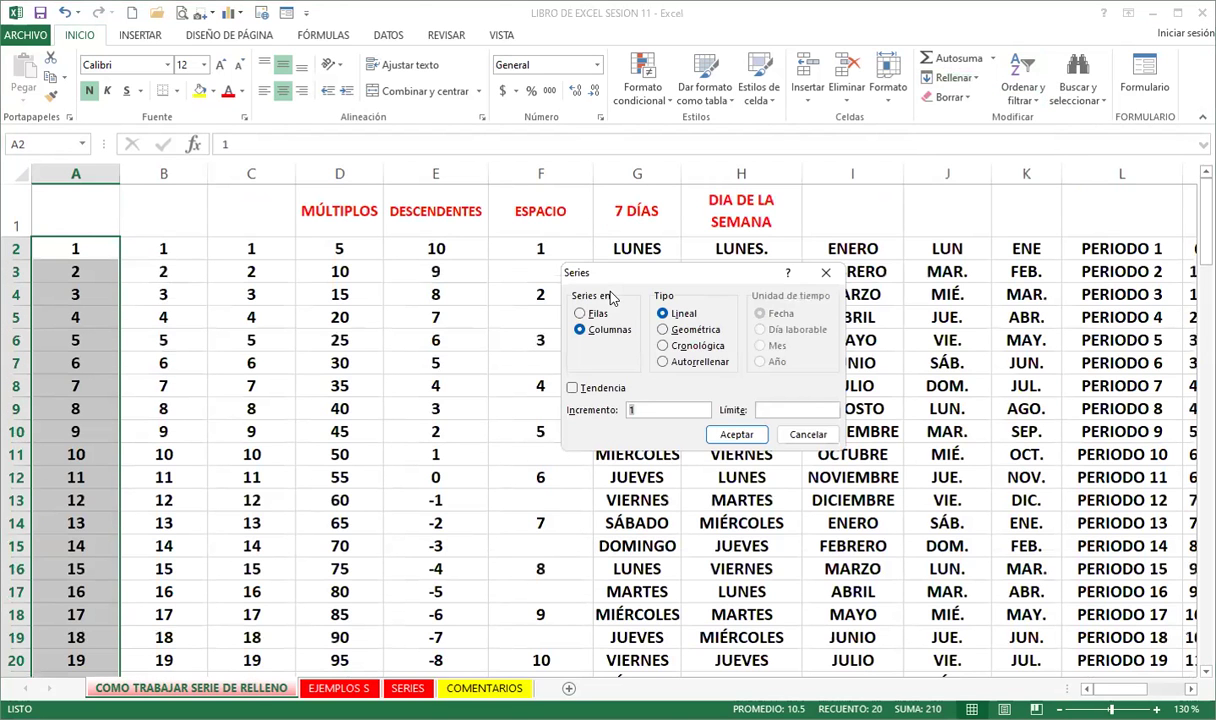
key("Tab")
type("500")
key("Return")
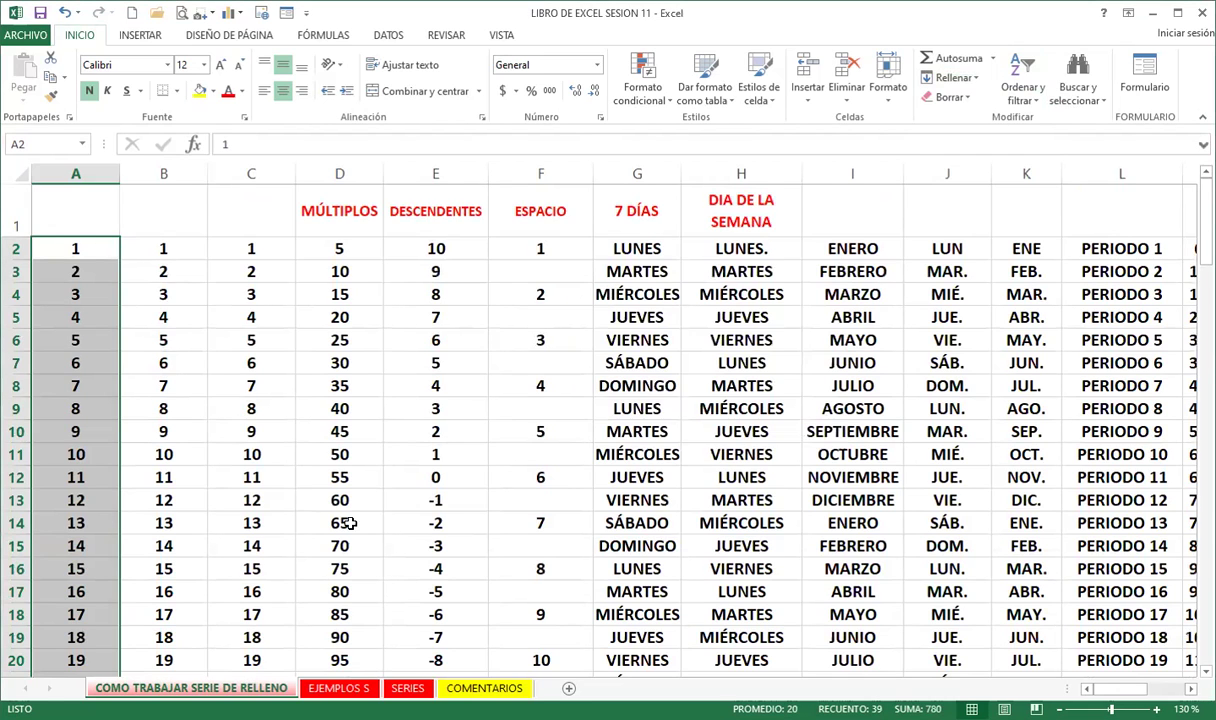
scroll(97, 493, "down", 4)
scroll(38, 475, "down", 6)
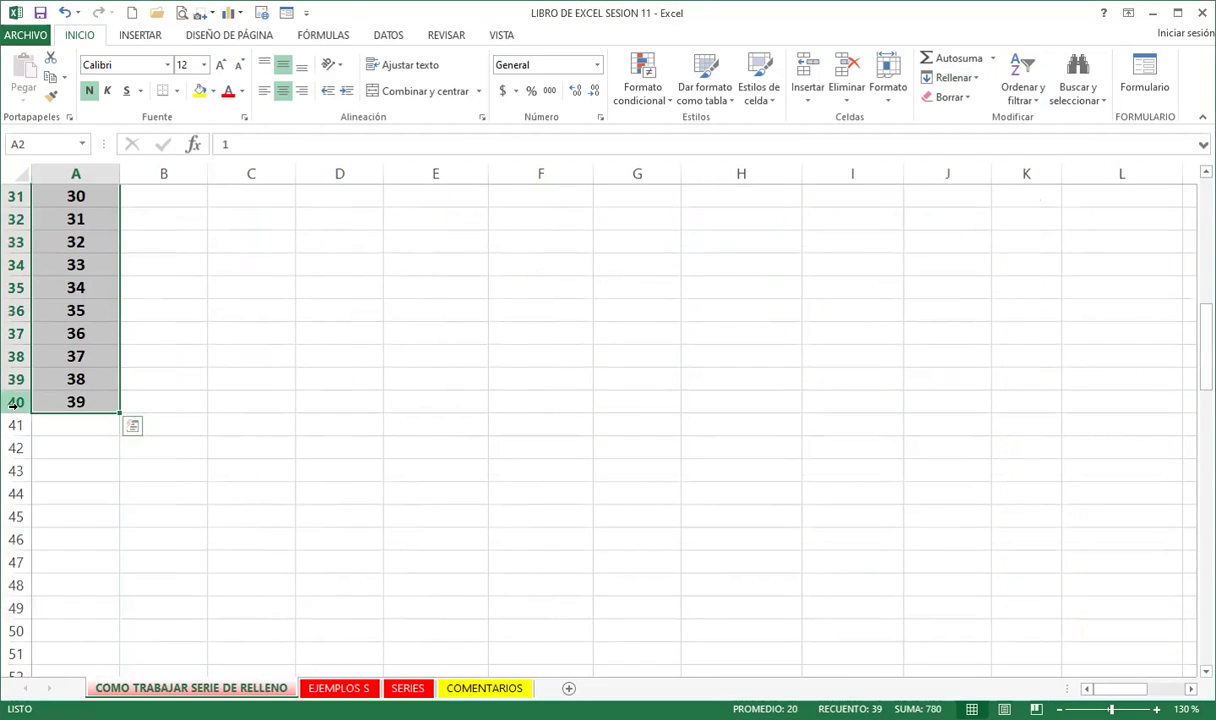